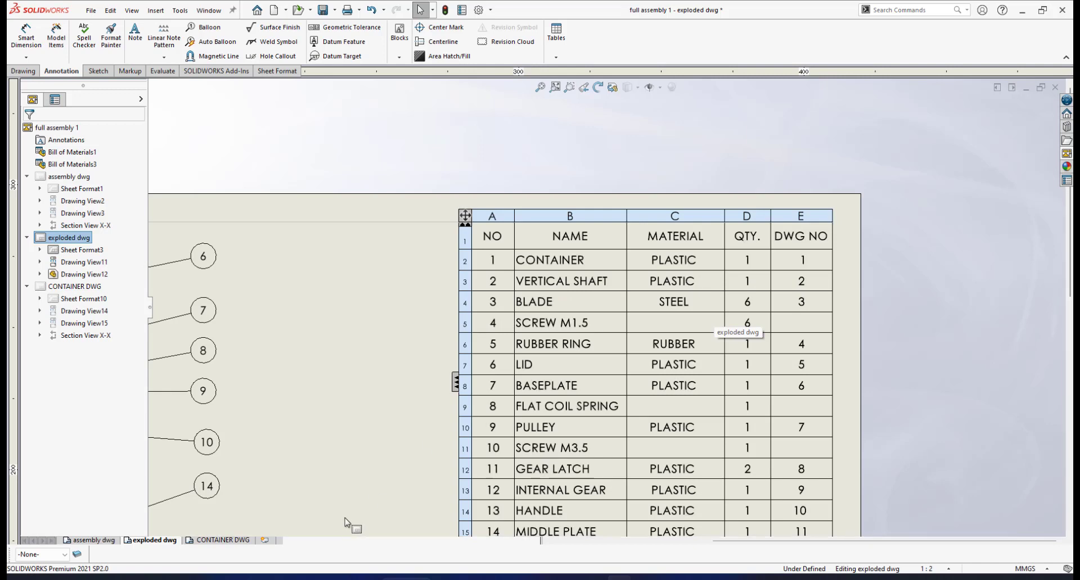
- Add a new sheet following the CONTAINER DWG sheet and open its sheet format for editing
{"action": "left_click", "coordinate": [221, 540]}
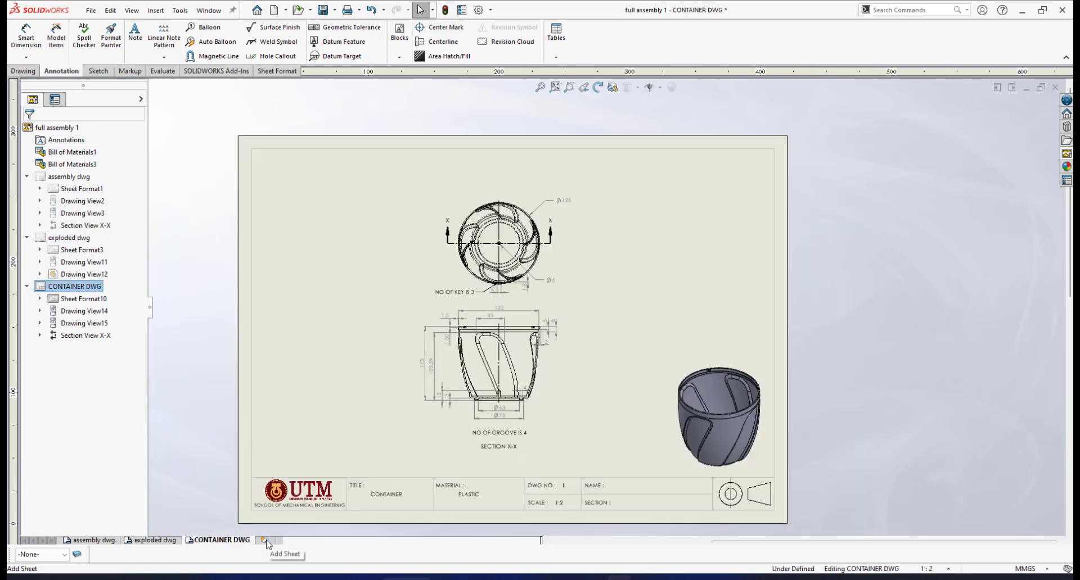
{"action": "left_click", "coordinate": [265, 540]}
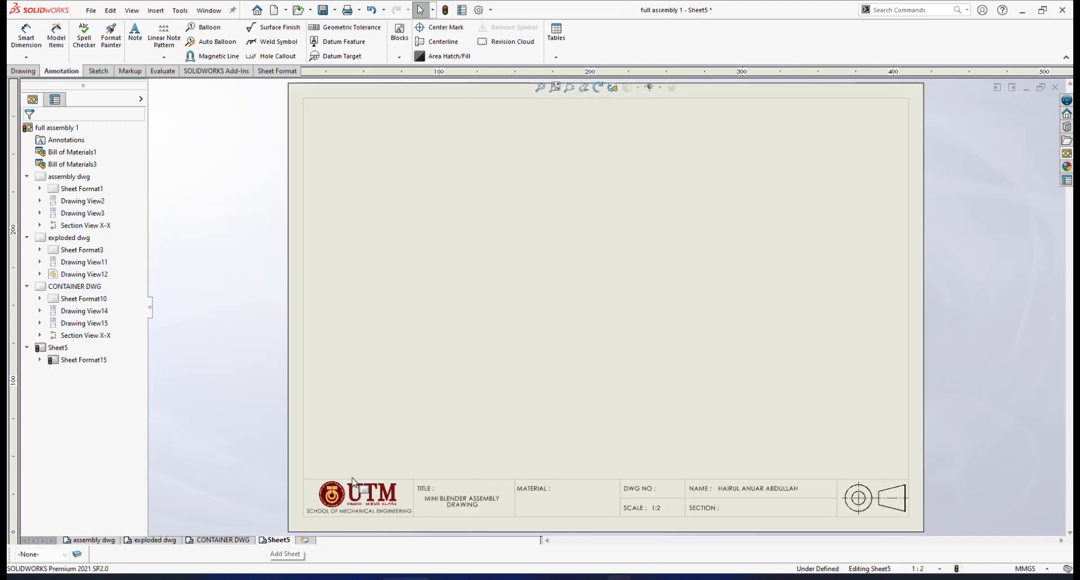
{"action": "scroll", "coordinate": [684, 403], "scroll_direction": "up", "scroll_amount": 2}
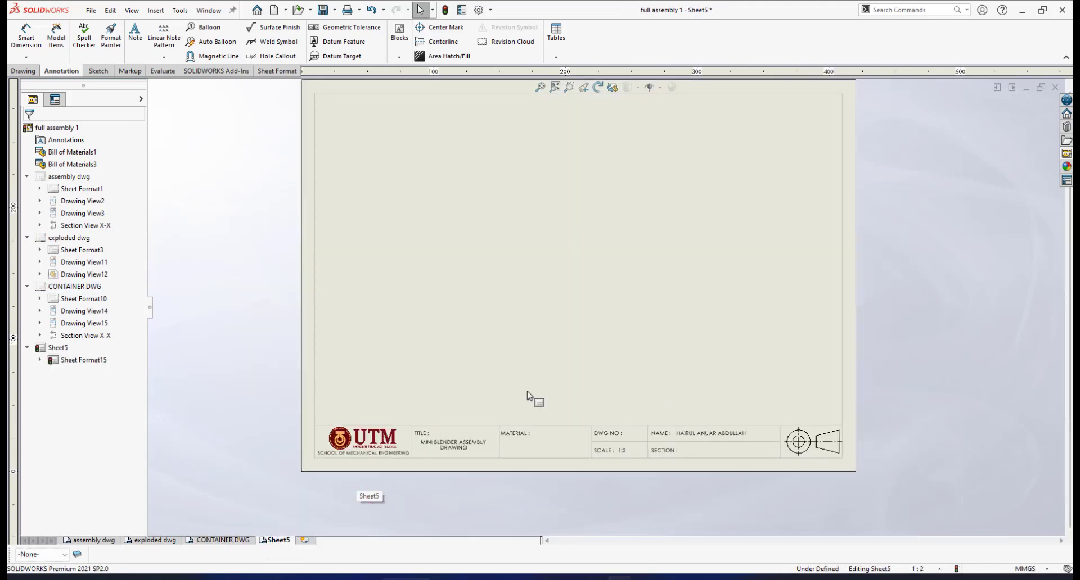
{"action": "scroll", "coordinate": [529, 398], "scroll_direction": "down", "scroll_amount": 3}
{"action": "scroll", "coordinate": [607, 457], "scroll_direction": "down", "scroll_amount": 1}
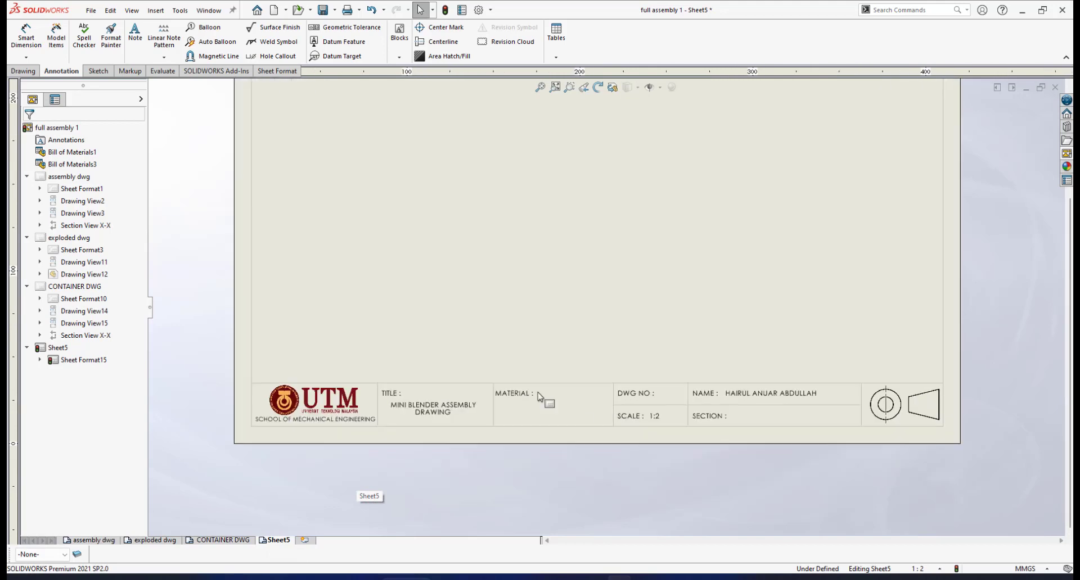
{"action": "right_click", "coordinate": [437, 408]}
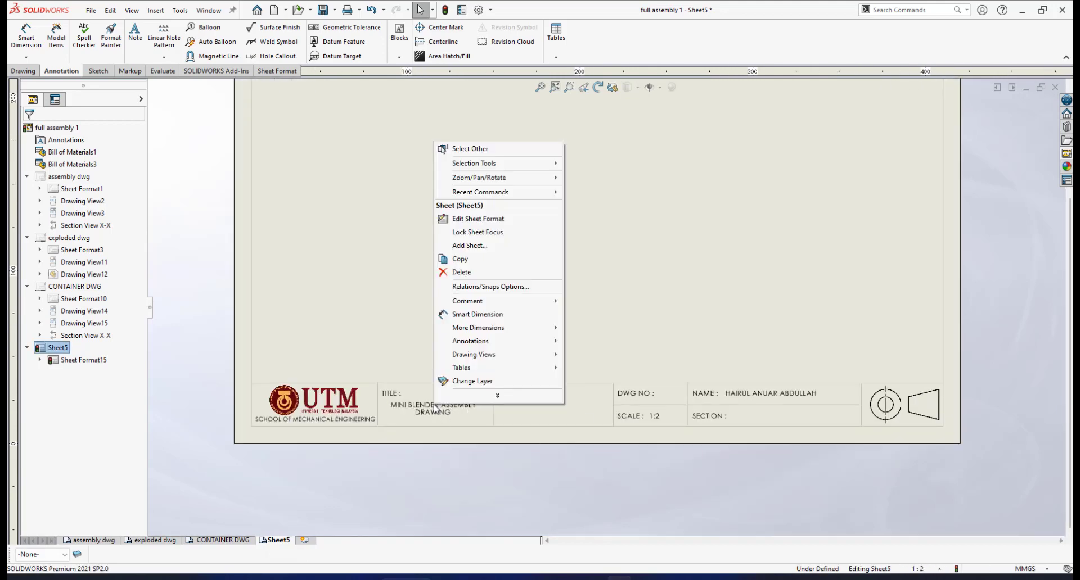
{"action": "left_click", "coordinate": [480, 219]}
- Change the title note in the new sheet's title block to VERTICAL SHAFT
{"action": "scroll", "coordinate": [449, 408], "scroll_direction": "down", "scroll_amount": 3}
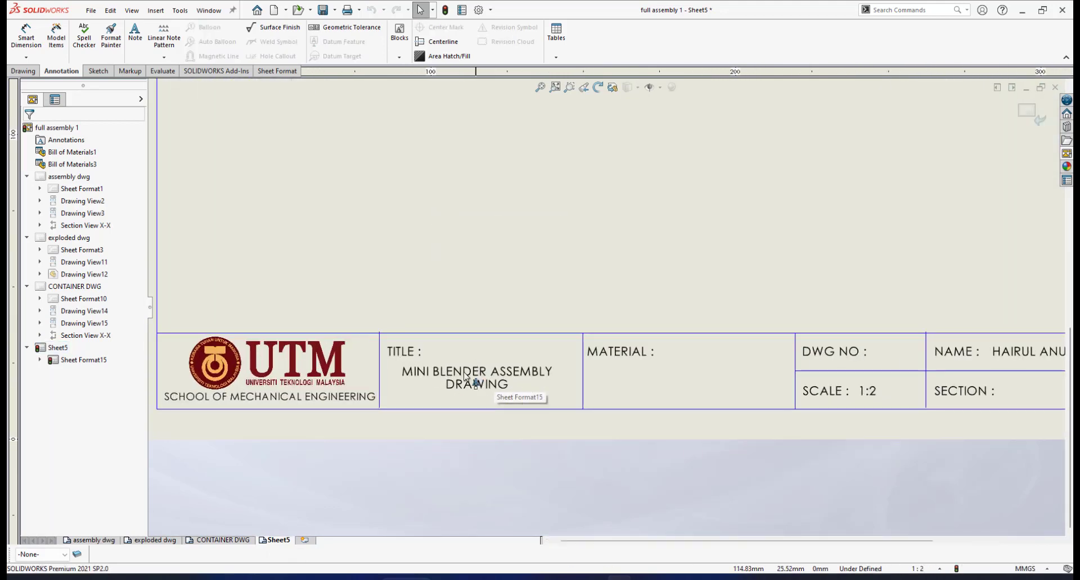
{"action": "scroll", "coordinate": [464, 376], "scroll_direction": "down", "scroll_amount": 1}
{"action": "left_click", "coordinate": [478, 374]}
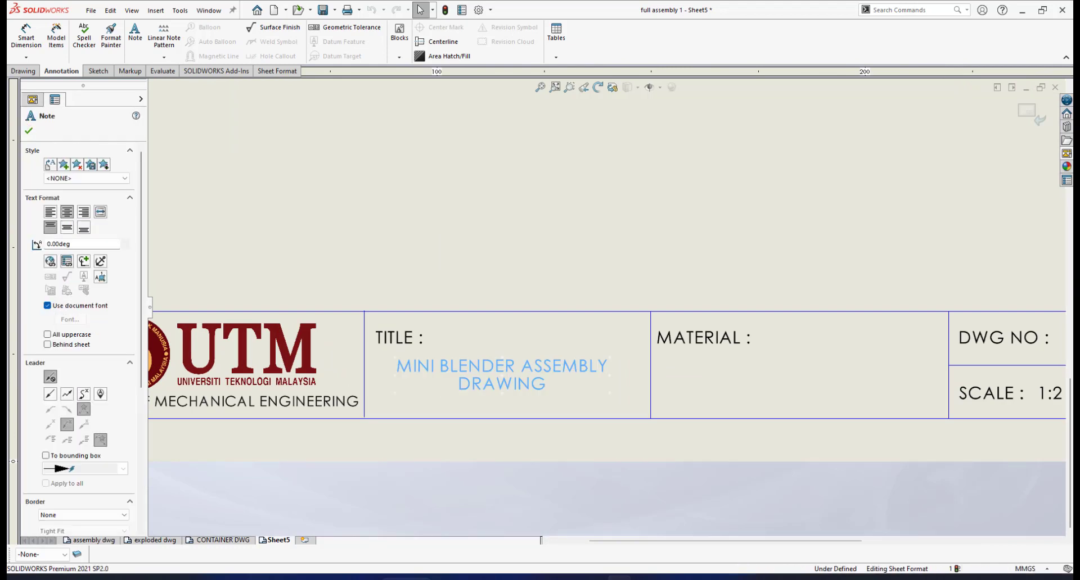
{"action": "double_click", "coordinate": [478, 374]}
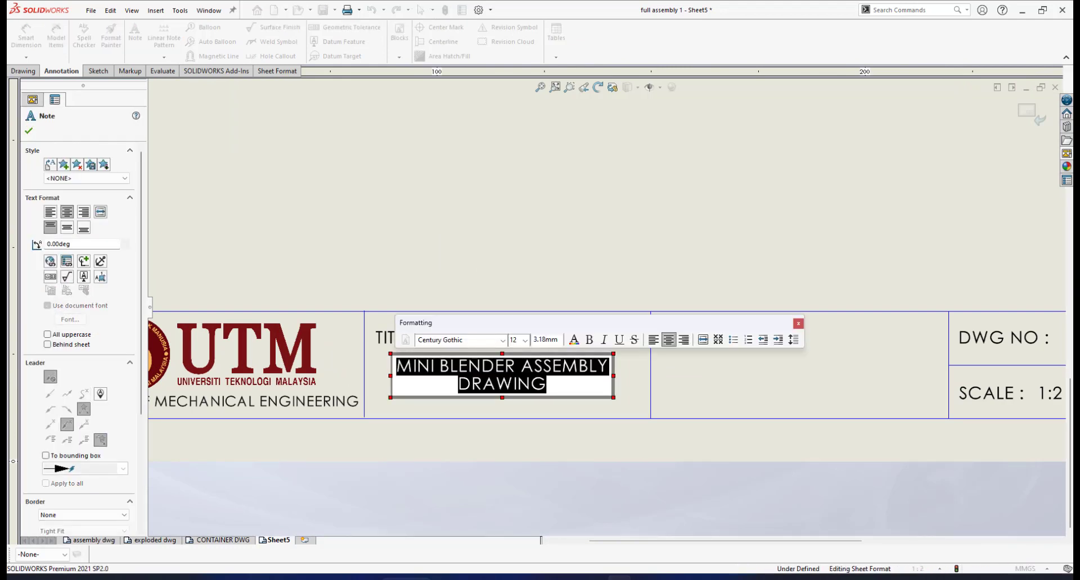
{"action": "type", "text": "VERTICAL"}
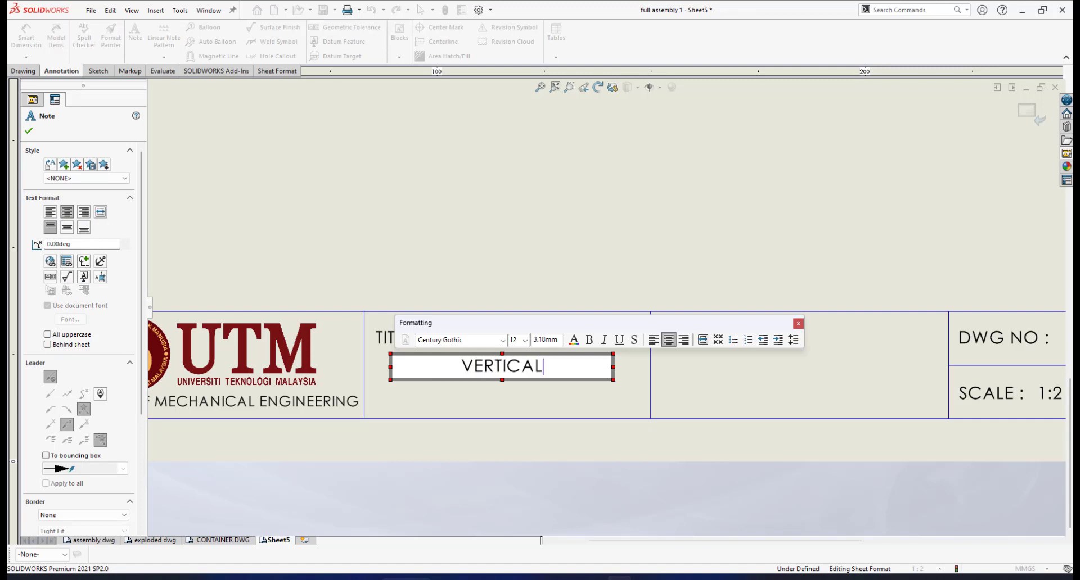
{"action": "type", "text": " SHAFT"}
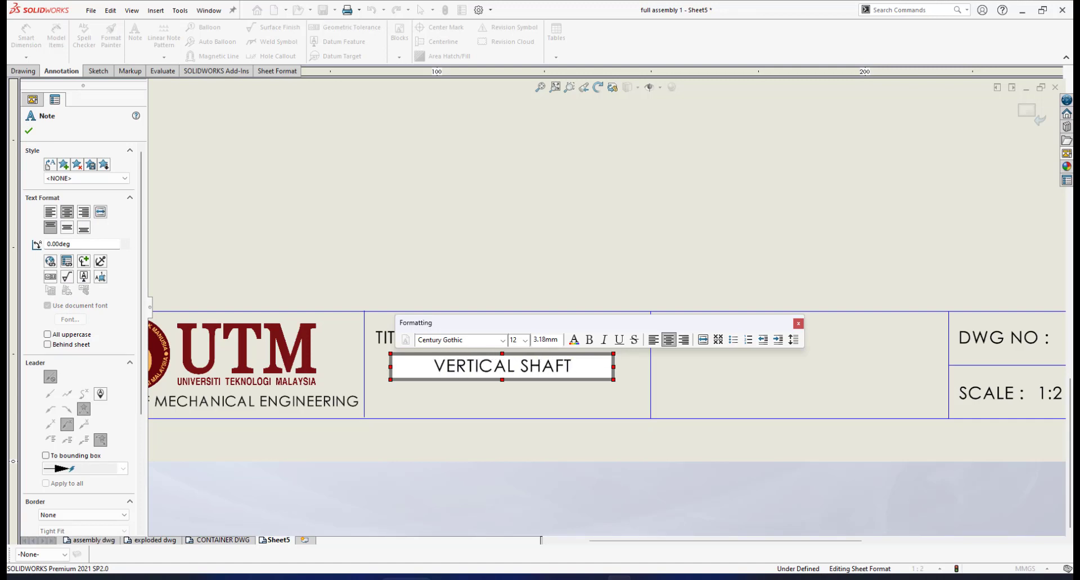
{"action": "left_click", "coordinate": [798, 323]}
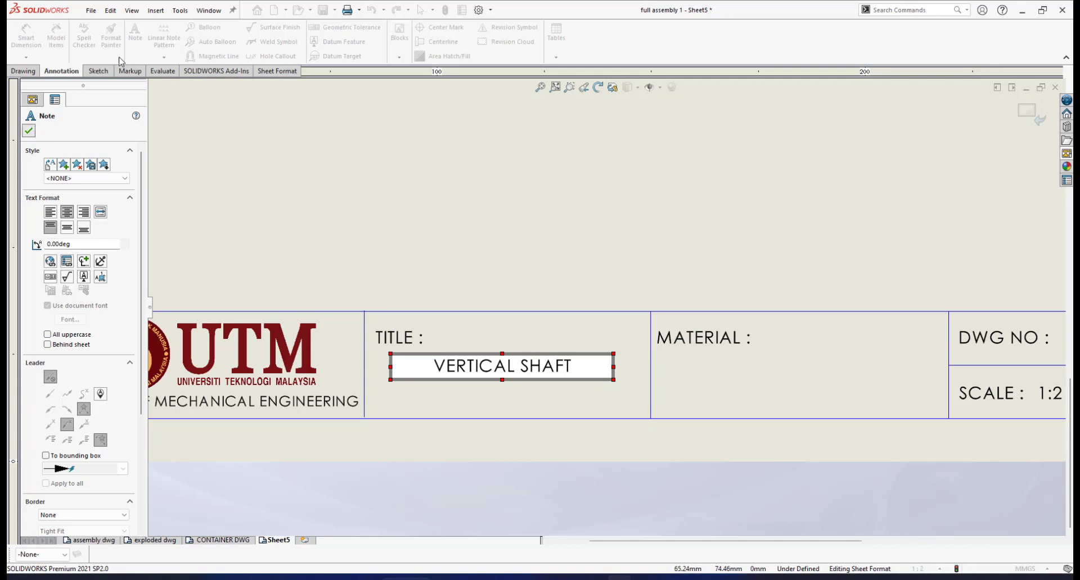
- Add a note reading PLASTIC in the title block's MATERIAL cell
{"action": "left_click", "coordinate": [136, 38]}
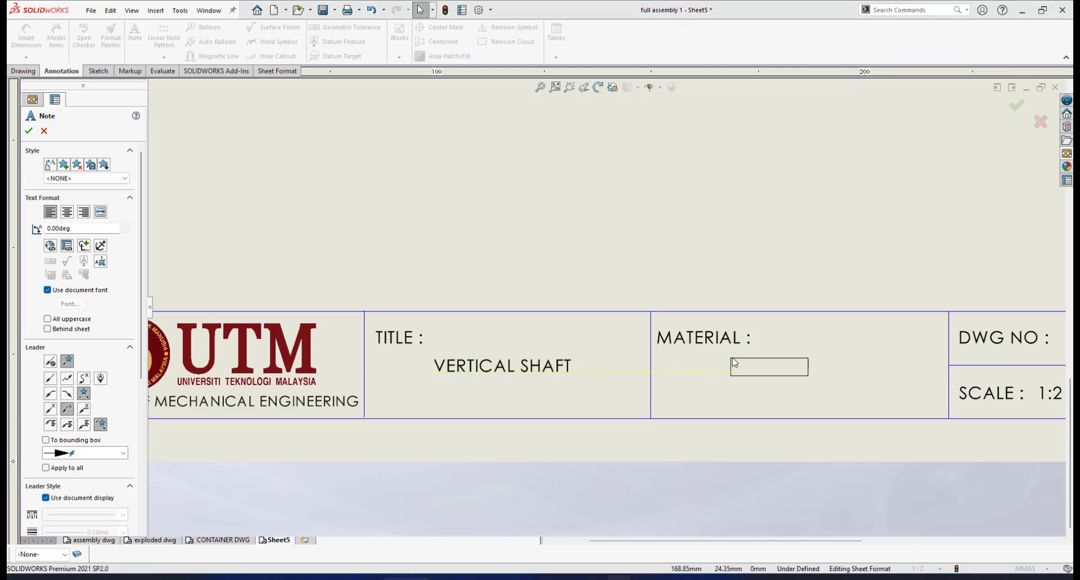
{"action": "left_click", "coordinate": [734, 362]}
{"action": "type", "text": "XXXXXXX"}
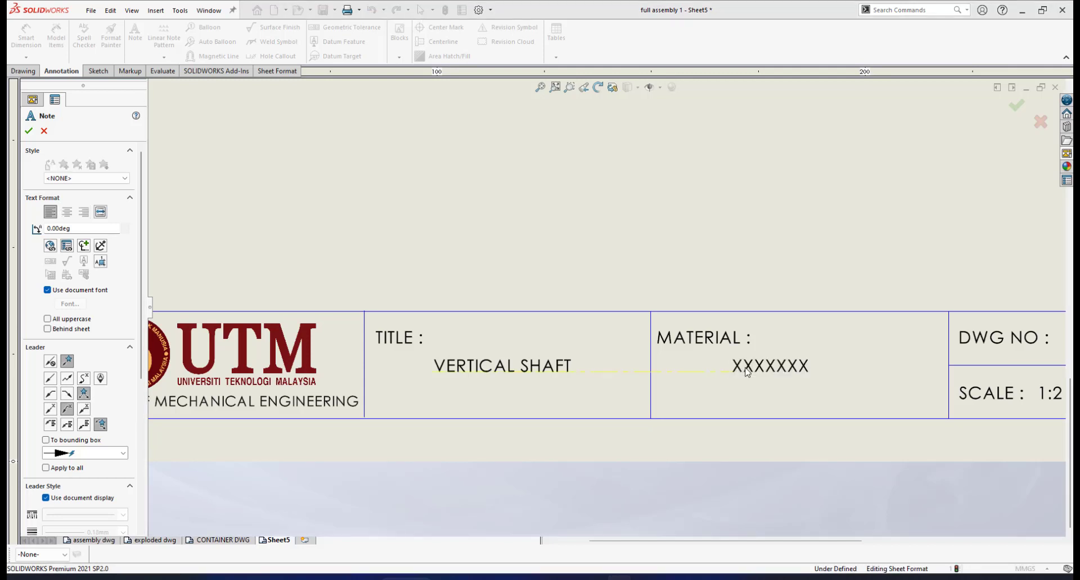
{"action": "left_click", "coordinate": [747, 372]}
{"action": "type", "text": "PLAS"}
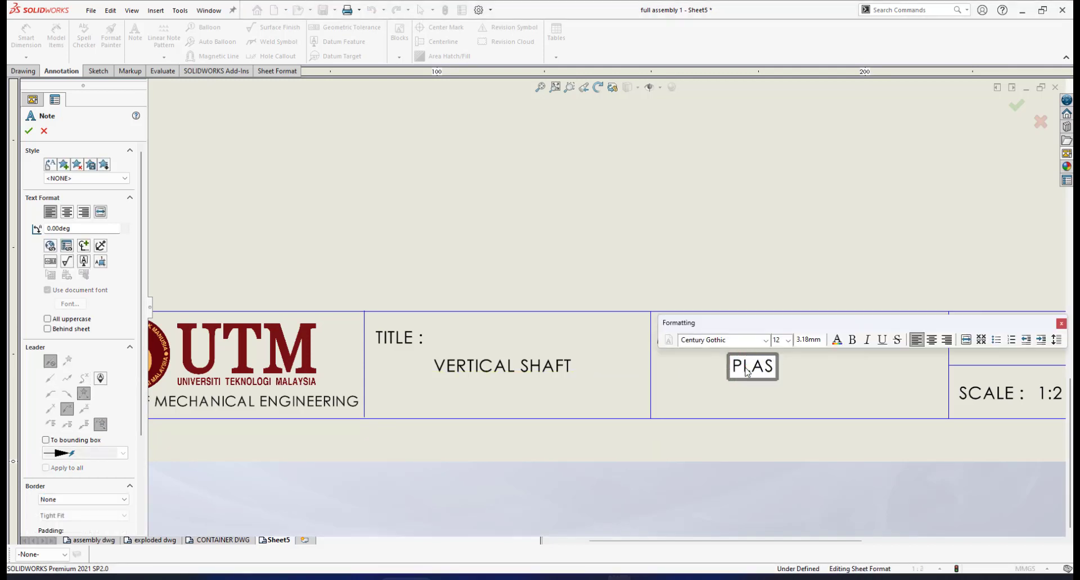
{"action": "type", "text": "TIC"}
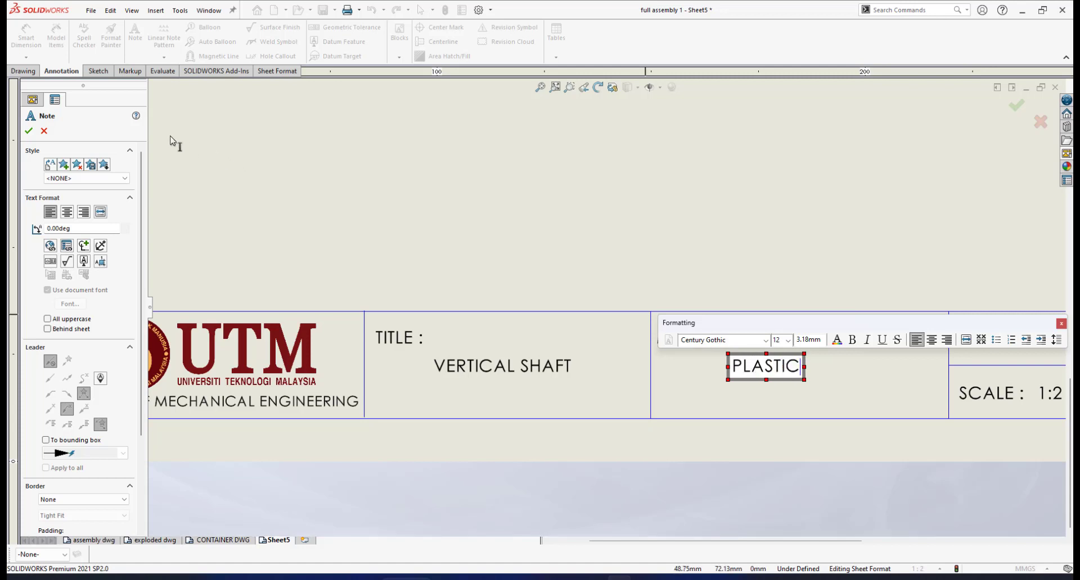
{"action": "left_click", "coordinate": [29, 130]}
- Add a note with the drawing number 2 beside the DWG NO label in the title block
{"action": "scroll", "coordinate": [834, 400], "scroll_direction": "up", "scroll_amount": 3}
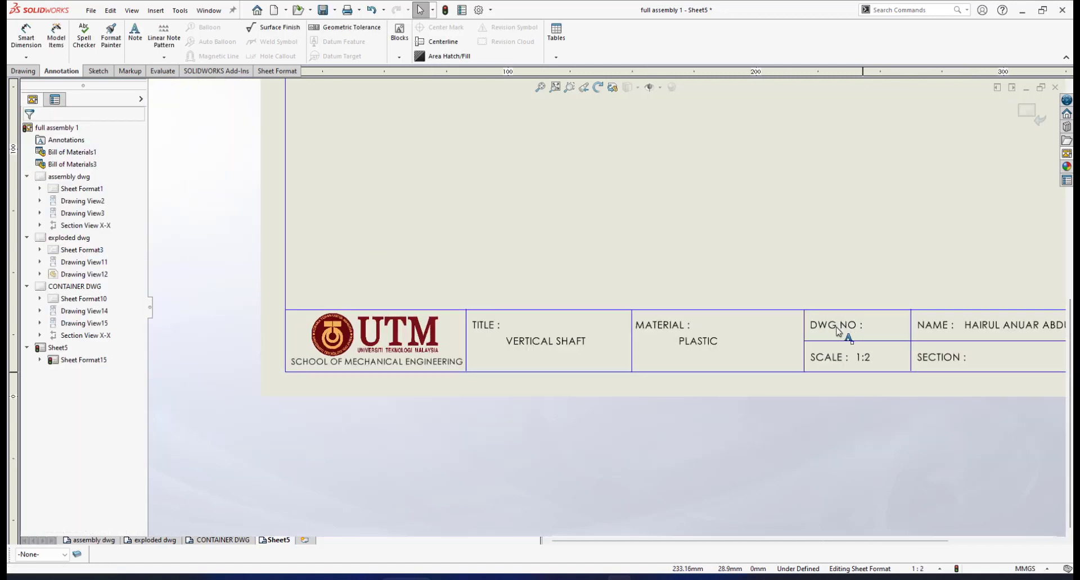
{"action": "scroll", "coordinate": [839, 349], "scroll_direction": "down", "scroll_amount": 4}
{"action": "left_click", "coordinate": [135, 33]}
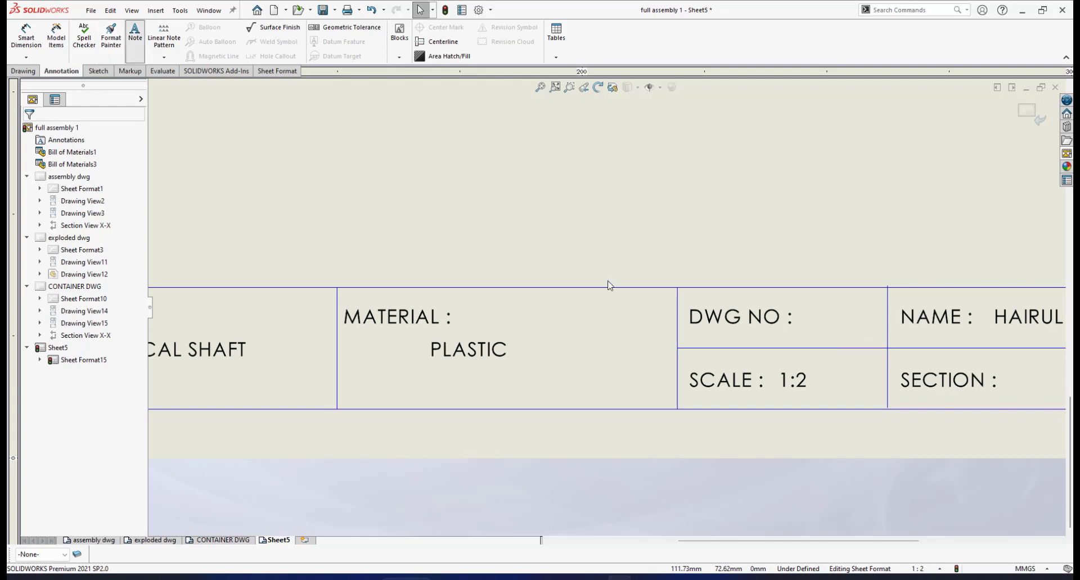
{"action": "scroll", "coordinate": [812, 313], "scroll_direction": "down", "scroll_amount": 4}
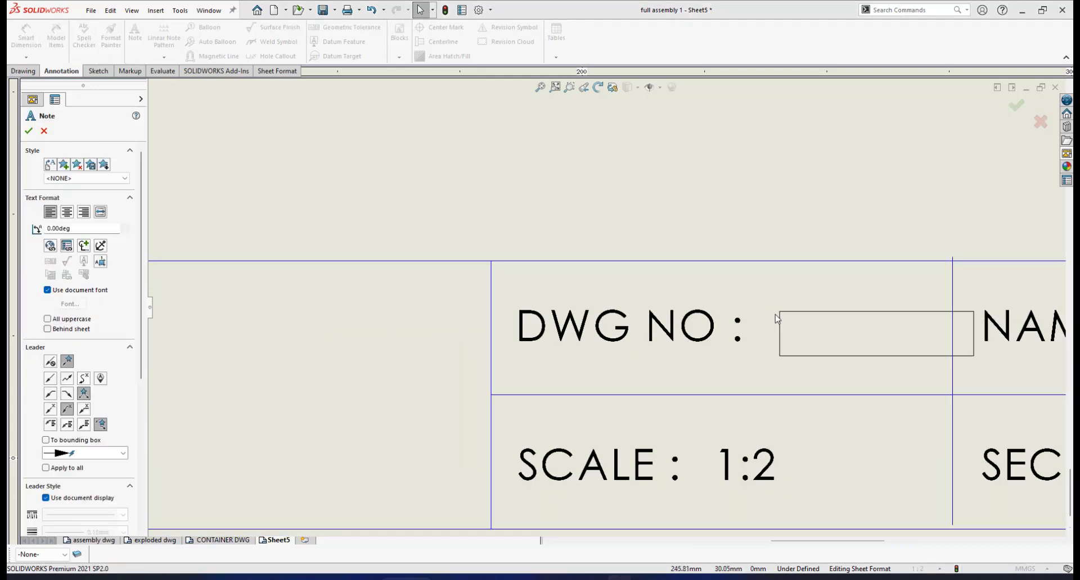
{"action": "left_click", "coordinate": [755, 308]}
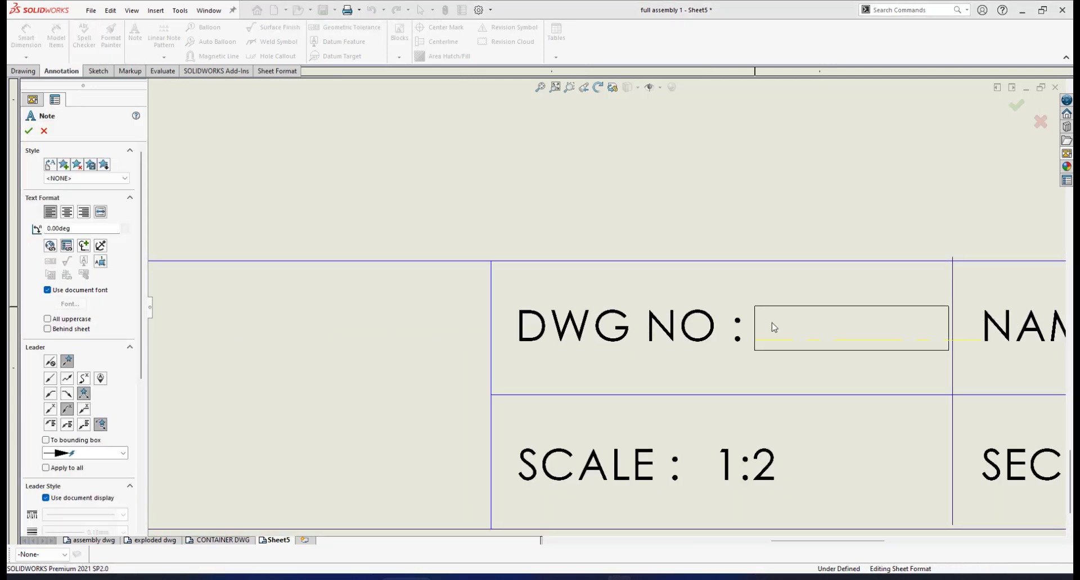
{"action": "left_click", "coordinate": [774, 327]}
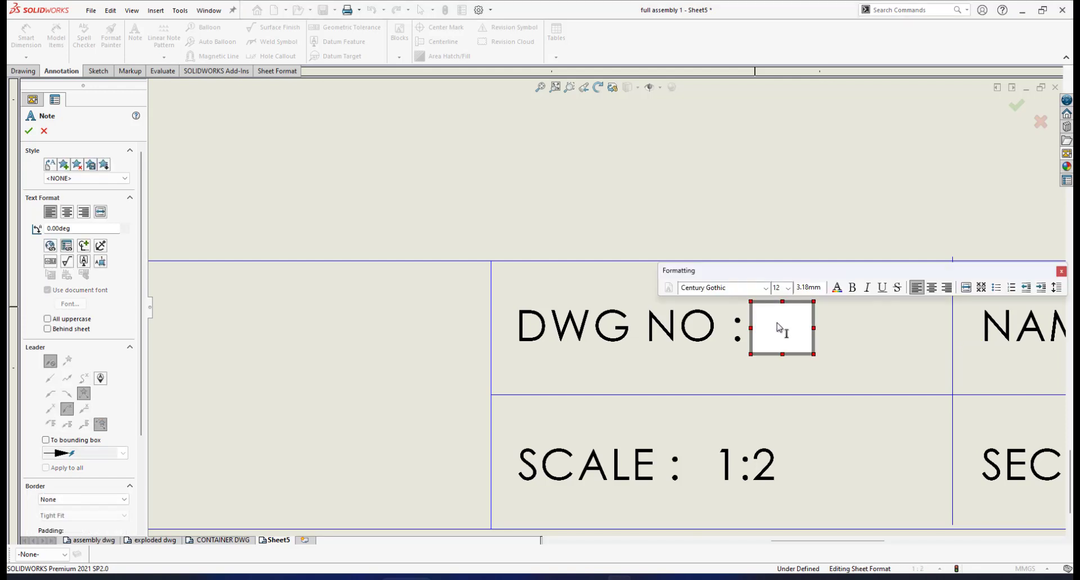
{"action": "type", "text": "2"}
{"action": "left_click", "coordinate": [29, 132]}
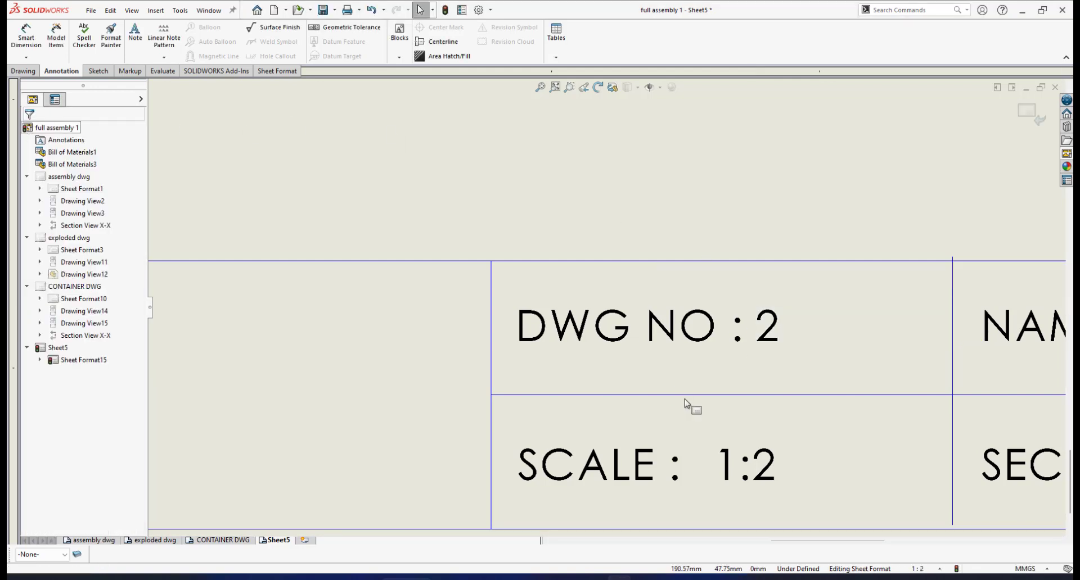
- Change the scale note in the title block to 1:1
{"action": "scroll", "coordinate": [780, 453], "scroll_direction": "up", "scroll_amount": 2}
{"action": "scroll", "coordinate": [773, 439], "scroll_direction": "down", "scroll_amount": 3}
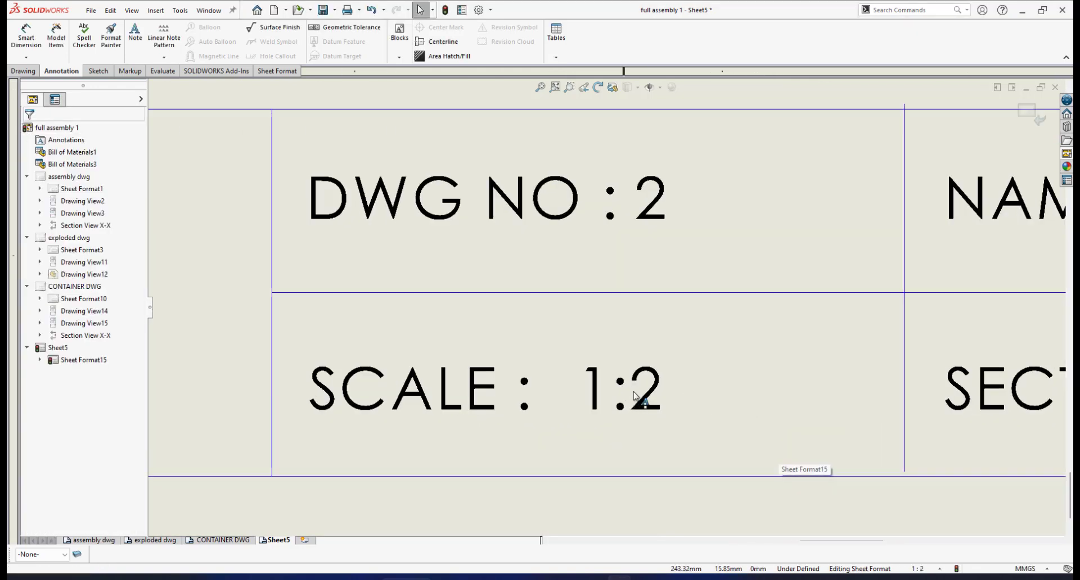
{"action": "left_click", "coordinate": [650, 392]}
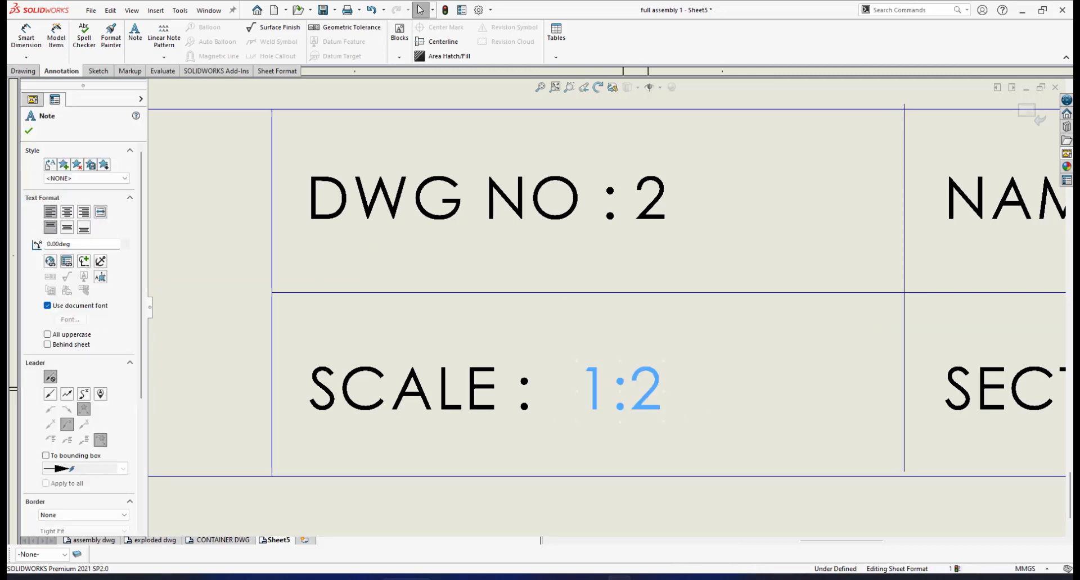
{"action": "double_click", "coordinate": [649, 382]}
{"action": "left_click", "coordinate": [648, 386]}
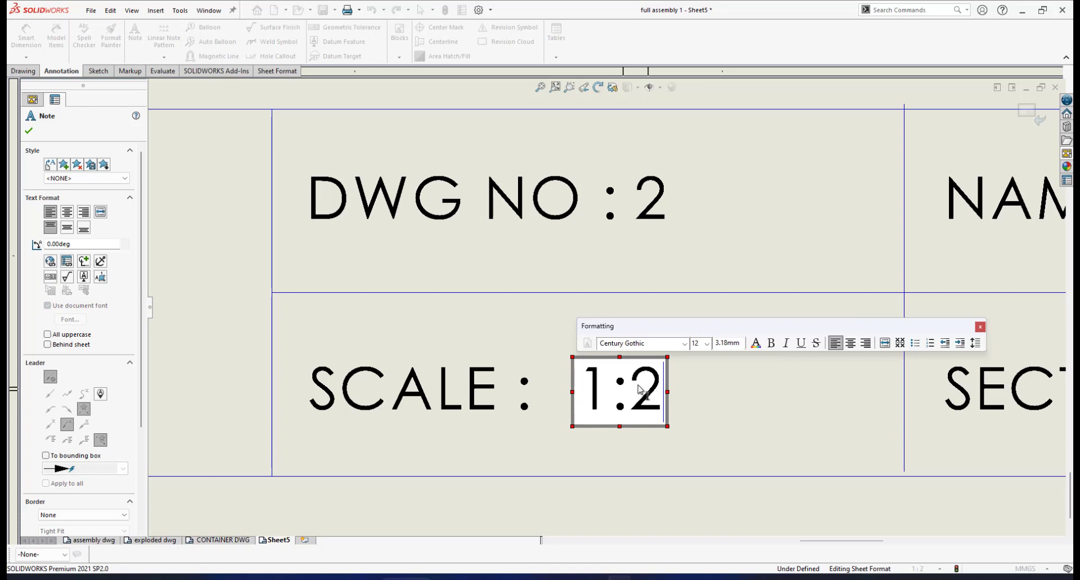
{"action": "left_click_drag", "start_coordinate": [636, 388], "coordinate": [674, 392]}
{"action": "type", "text": "1"}
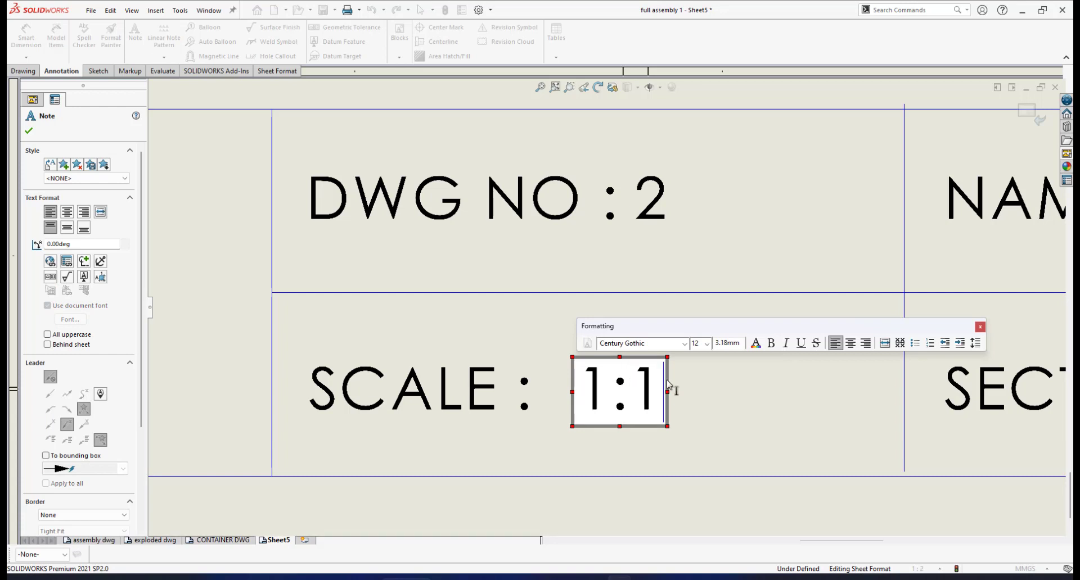
{"action": "left_click", "coordinate": [28, 131]}
- Examine the title block's name and section cells and its projection symbol
{"action": "scroll", "coordinate": [767, 350], "scroll_direction": "up", "scroll_amount": 4}
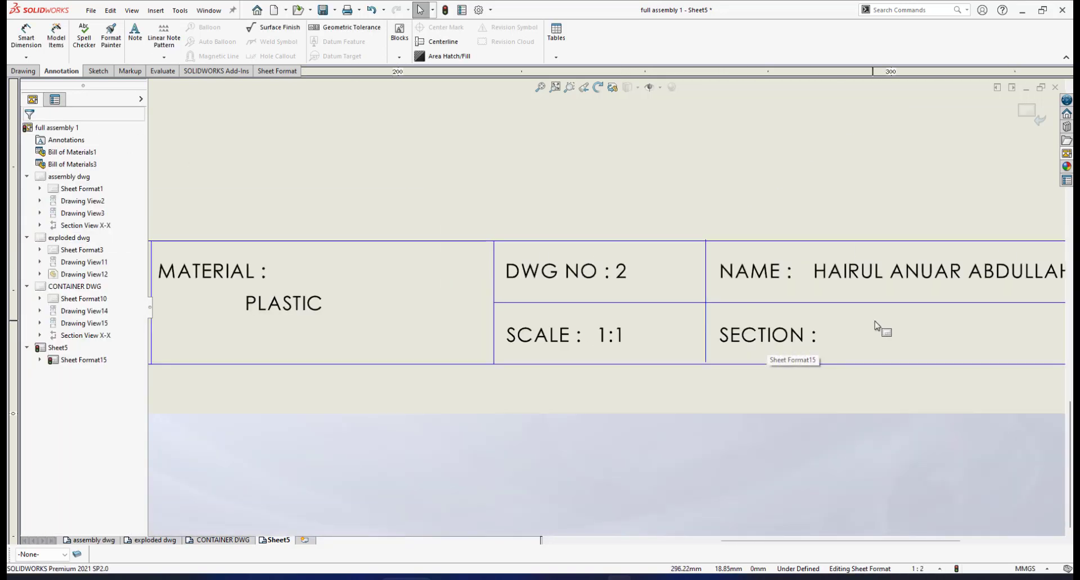
{"action": "scroll", "coordinate": [872, 319], "scroll_direction": "up", "scroll_amount": 2}
{"action": "scroll", "coordinate": [845, 289], "scroll_direction": "down", "scroll_amount": 3}
{"action": "scroll", "coordinate": [748, 317], "scroll_direction": "up", "scroll_amount": 1}
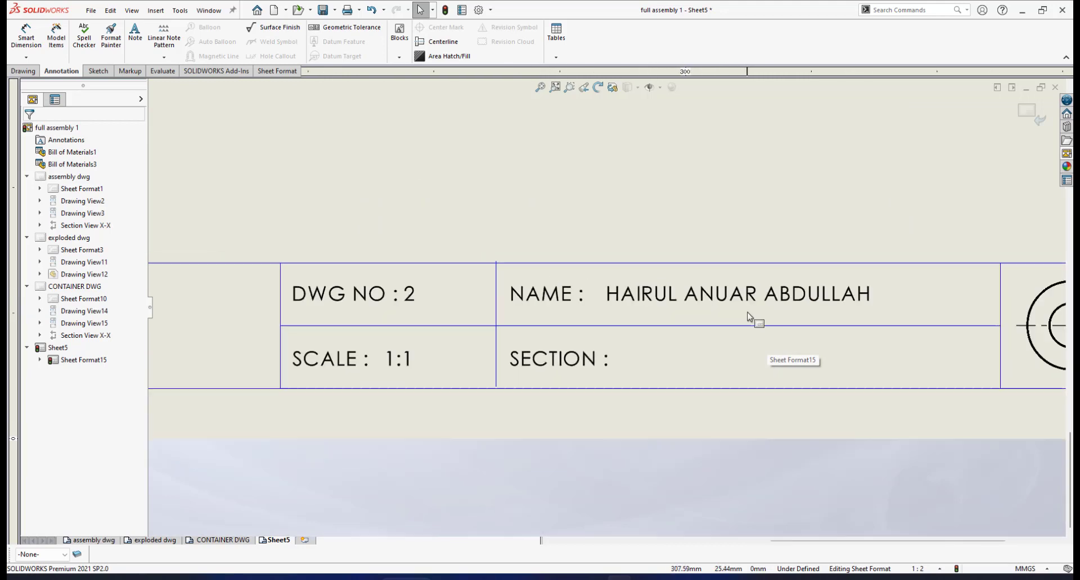
{"action": "scroll", "coordinate": [748, 318], "scroll_direction": "up", "scroll_amount": 1}
{"action": "scroll", "coordinate": [647, 303], "scroll_direction": "down", "scroll_amount": 1}
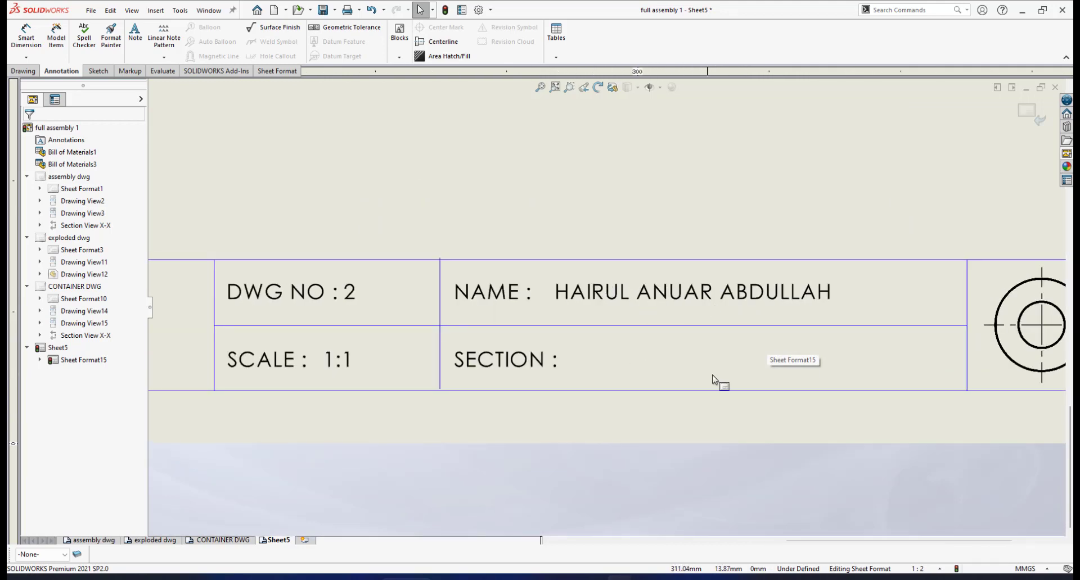
{"action": "scroll", "coordinate": [723, 378], "scroll_direction": "up", "scroll_amount": 2}
{"action": "scroll", "coordinate": [771, 357], "scroll_direction": "down", "scroll_amount": 1}
{"action": "scroll", "coordinate": [748, 304], "scroll_direction": "up", "scroll_amount": 1}
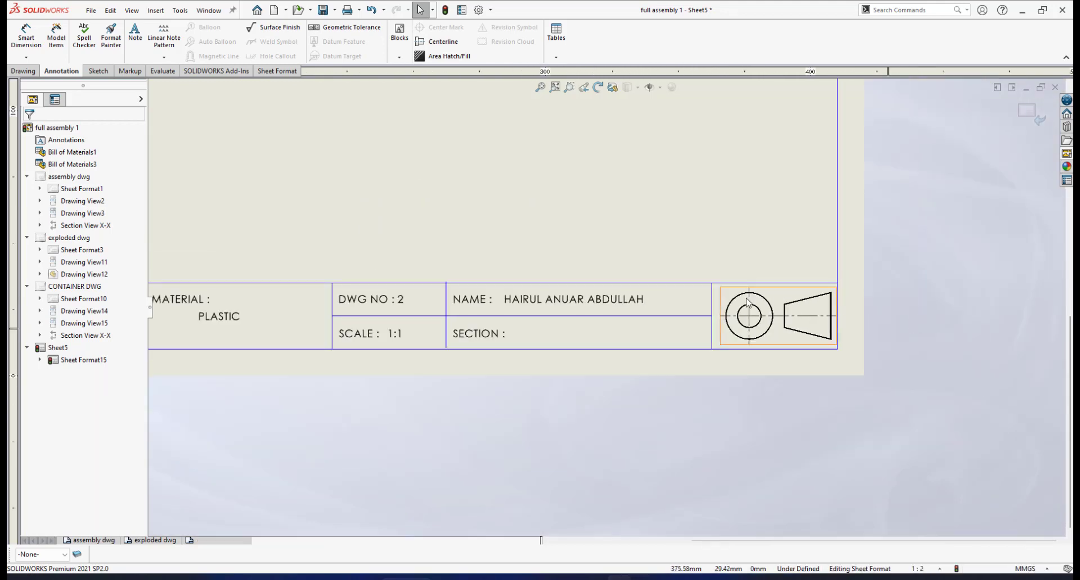
{"action": "scroll", "coordinate": [748, 306], "scroll_direction": "down", "scroll_amount": 3}
{"action": "scroll", "coordinate": [649, 316], "scroll_direction": "up", "scroll_amount": 1}
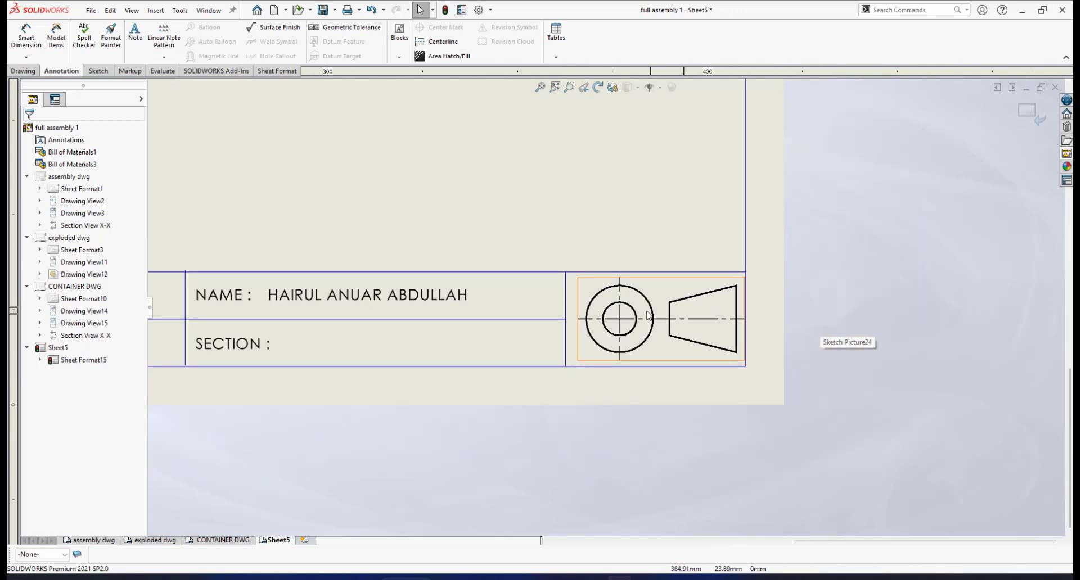
- Flip the projection symbol picture in the title block horizontally and inspect its orientation
{"action": "scroll", "coordinate": [648, 316], "scroll_direction": "down", "scroll_amount": 2}
{"action": "scroll", "coordinate": [636, 310], "scroll_direction": "down", "scroll_amount": 1}
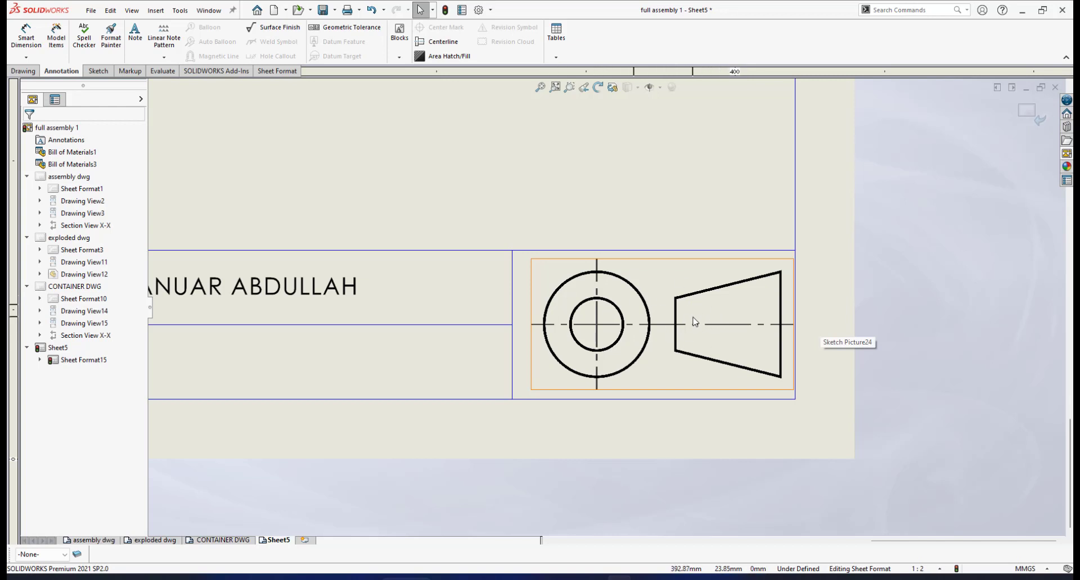
{"action": "left_click", "coordinate": [642, 299]}
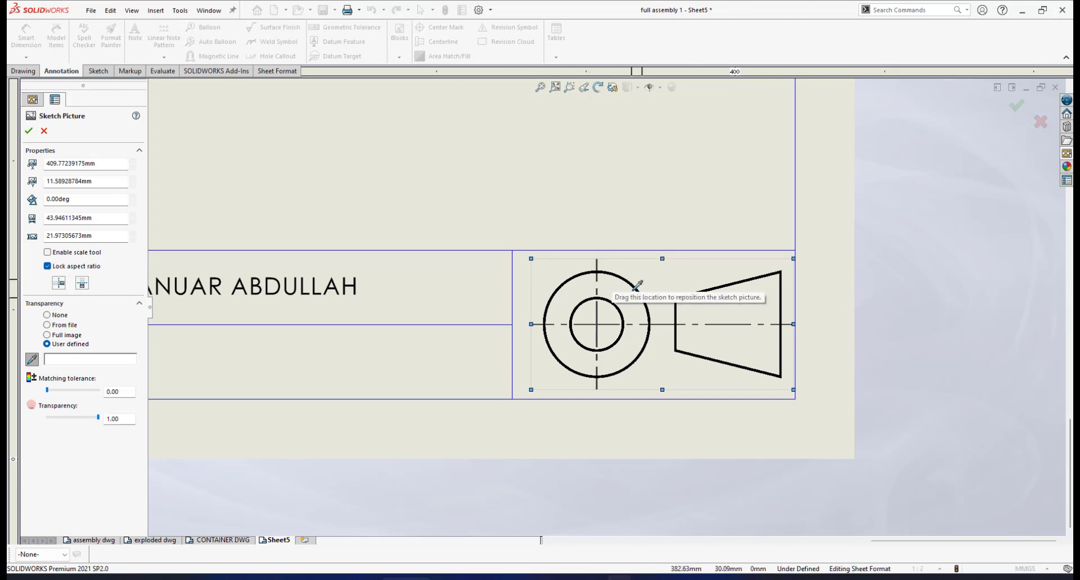
{"action": "left_click", "coordinate": [58, 284]}
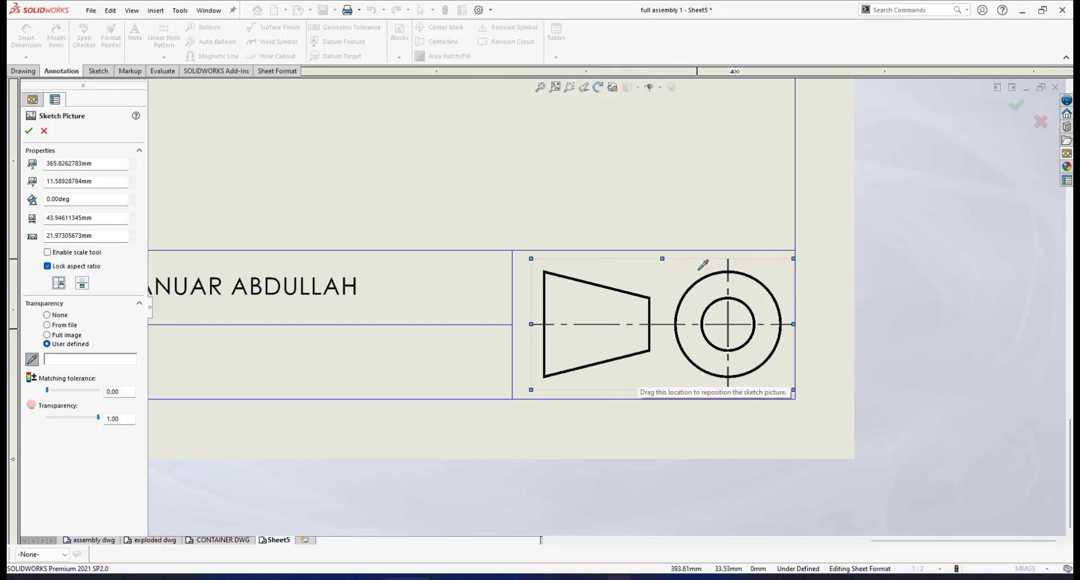
{"action": "scroll", "coordinate": [698, 270], "scroll_direction": "down", "scroll_amount": 1}
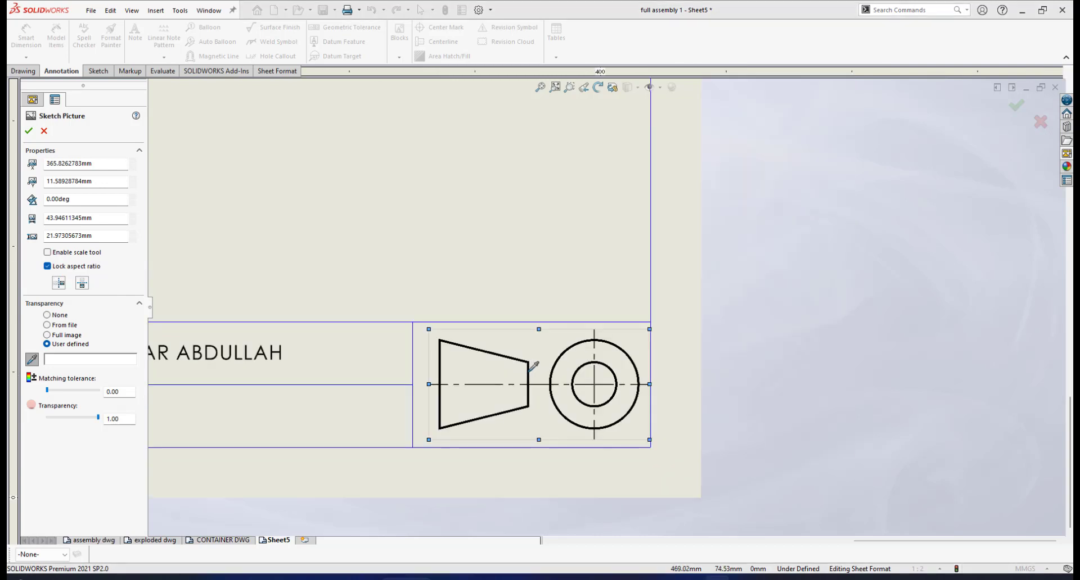
{"action": "scroll", "coordinate": [543, 365], "scroll_direction": "up", "scroll_amount": 1}
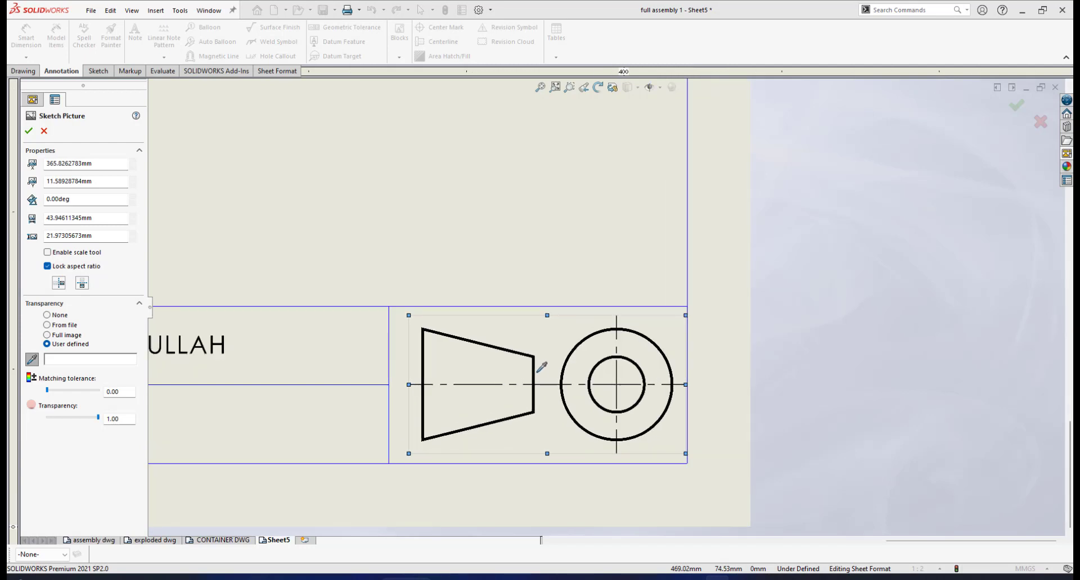
{"action": "scroll", "coordinate": [599, 376], "scroll_direction": "down", "scroll_amount": 1}
{"action": "scroll", "coordinate": [606, 359], "scroll_direction": "up", "scroll_amount": 1}
{"action": "scroll", "coordinate": [613, 336], "scroll_direction": "up", "scroll_amount": 1}
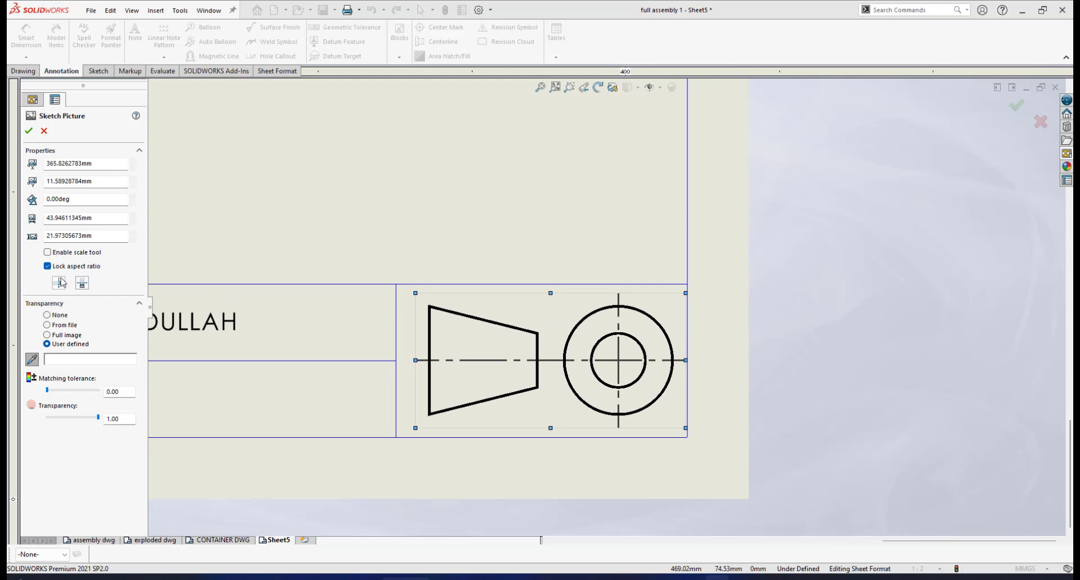
- Reverse the horizontal flip of the projection symbol and accept the sketch picture properties
{"action": "left_click", "coordinate": [59, 283]}
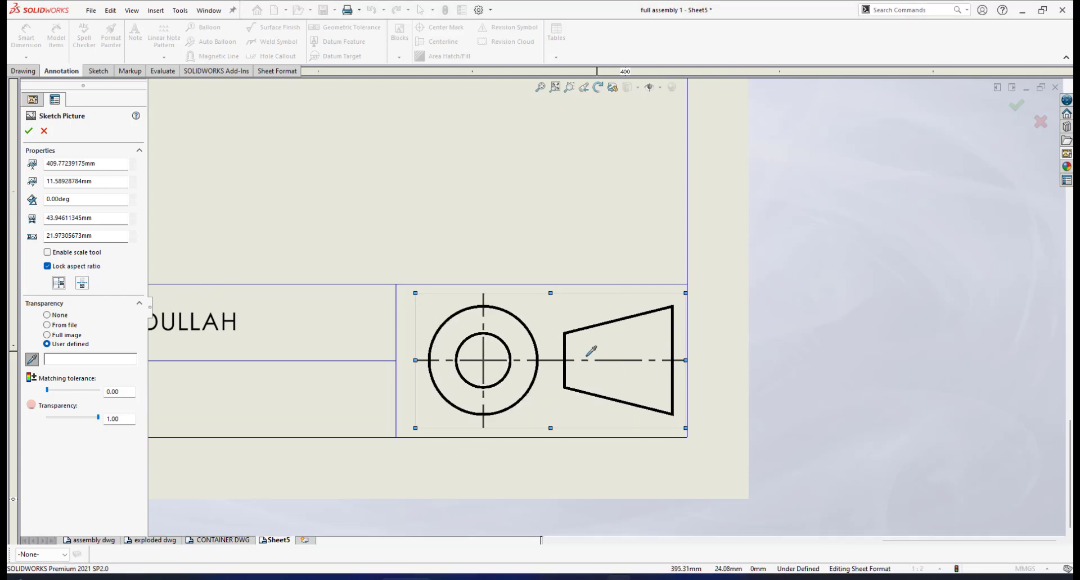
{"action": "scroll", "coordinate": [513, 339], "scroll_direction": "up", "scroll_amount": 1}
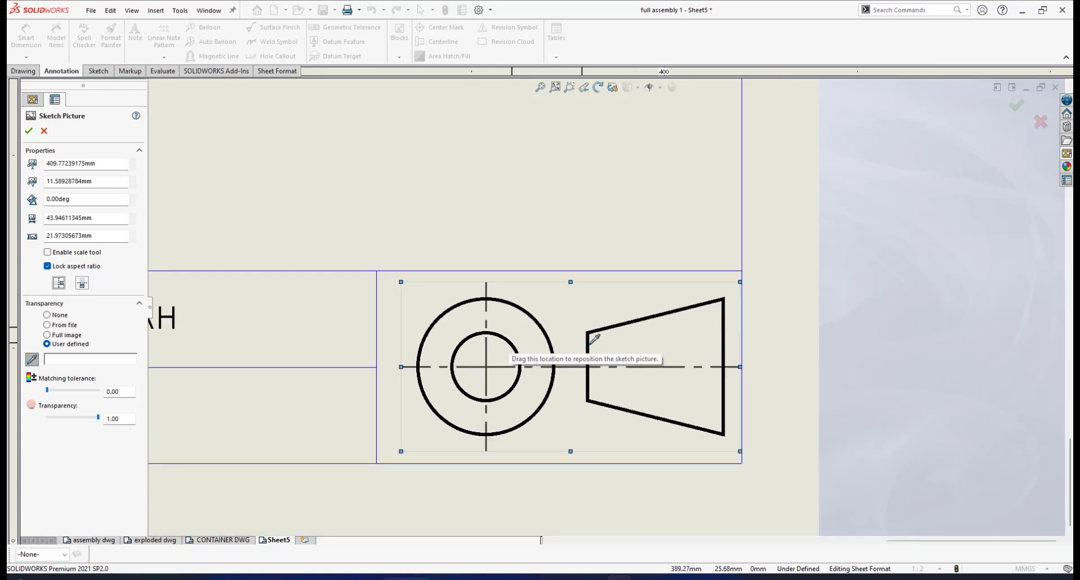
{"action": "scroll", "coordinate": [592, 341], "scroll_direction": "down", "scroll_amount": 2}
{"action": "scroll", "coordinate": [606, 335], "scroll_direction": "up", "scroll_amount": 1}
{"action": "scroll", "coordinate": [629, 312], "scroll_direction": "down", "scroll_amount": 1}
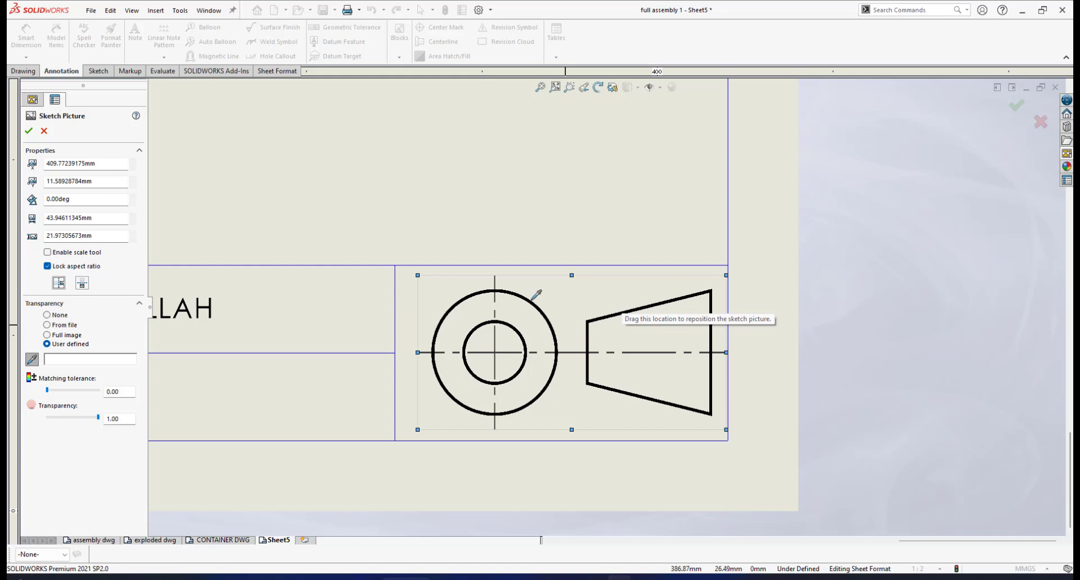
{"action": "left_click", "coordinate": [29, 131]}
- Exit sheet format editing and return to the whole drawing sheet
{"action": "scroll", "coordinate": [579, 350], "scroll_direction": "up", "scroll_amount": 4}
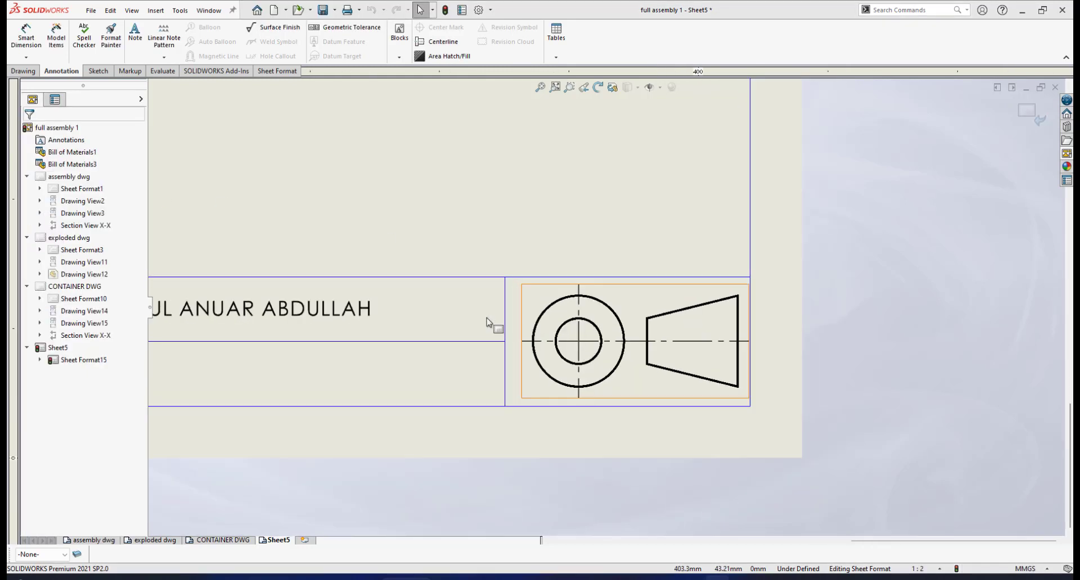
{"action": "left_click", "coordinate": [1027, 111]}
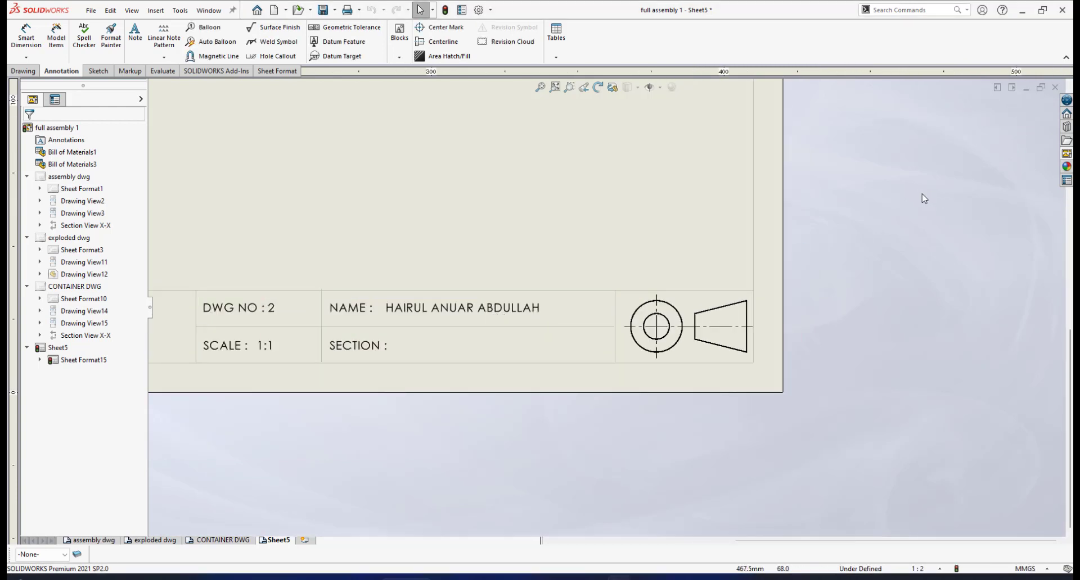
{"action": "scroll", "coordinate": [629, 250], "scroll_direction": "up", "scroll_amount": 2}
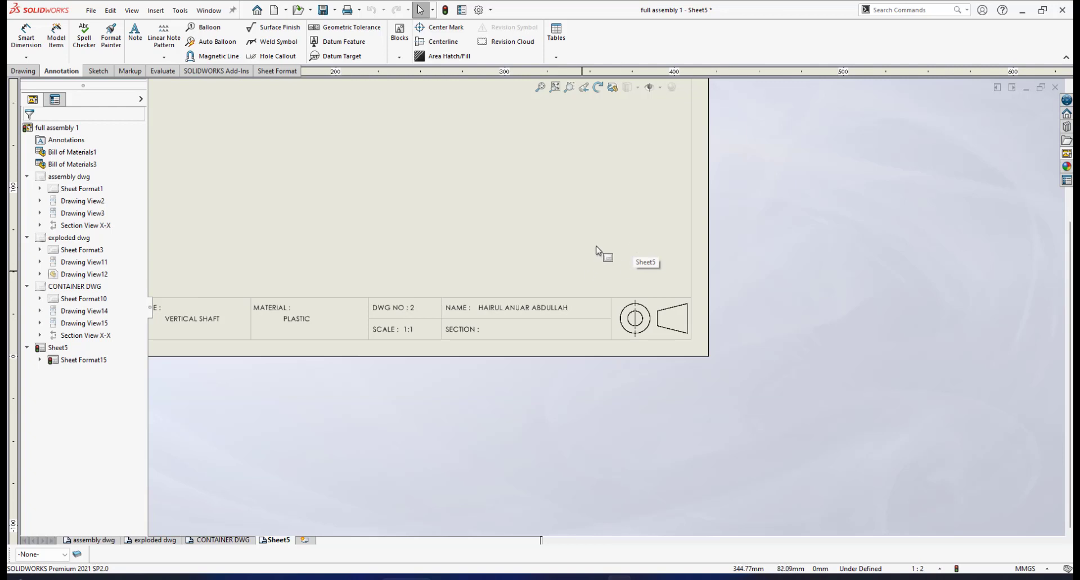
{"action": "scroll", "coordinate": [598, 250], "scroll_direction": "up", "scroll_amount": 3}
{"action": "scroll", "coordinate": [591, 338], "scroll_direction": "down", "scroll_amount": 2}
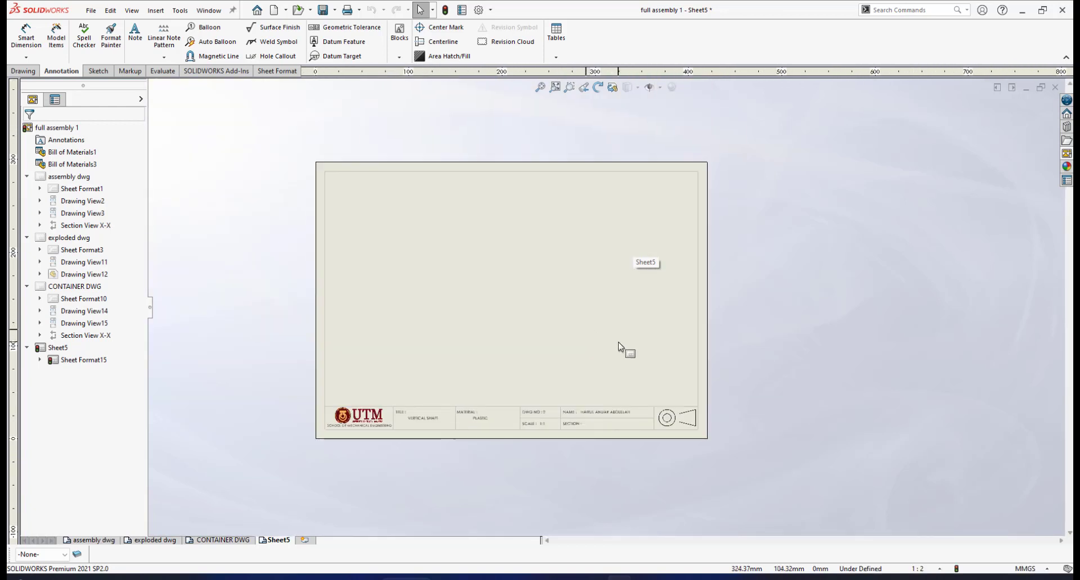
{"action": "scroll", "coordinate": [621, 344], "scroll_direction": "down", "scroll_amount": 2}
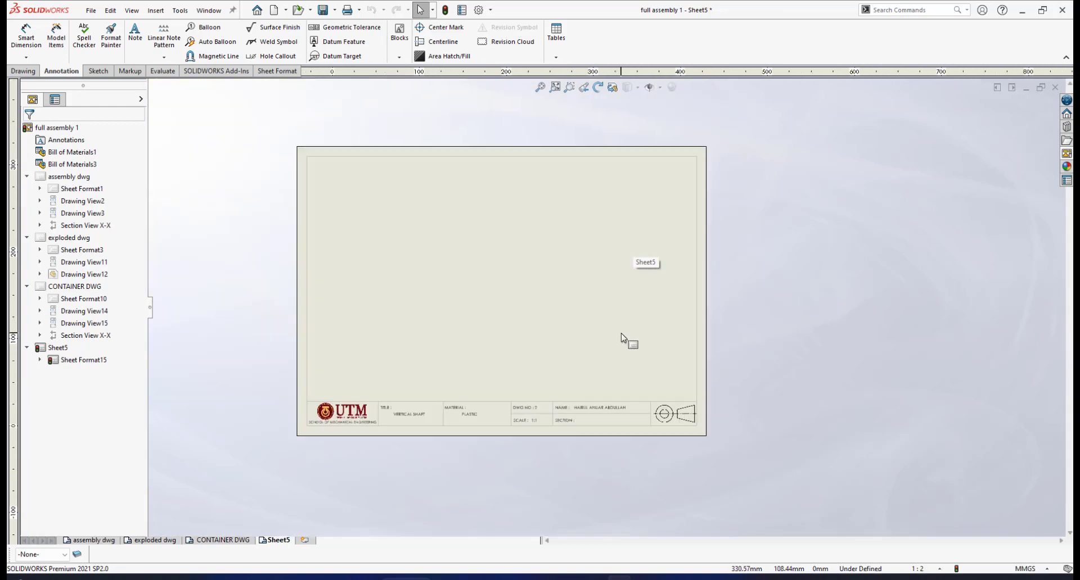
- Load vertical shaft.SLDPRT into the View Palette as the source for the drawing views
{"action": "left_click", "coordinate": [1067, 153]}
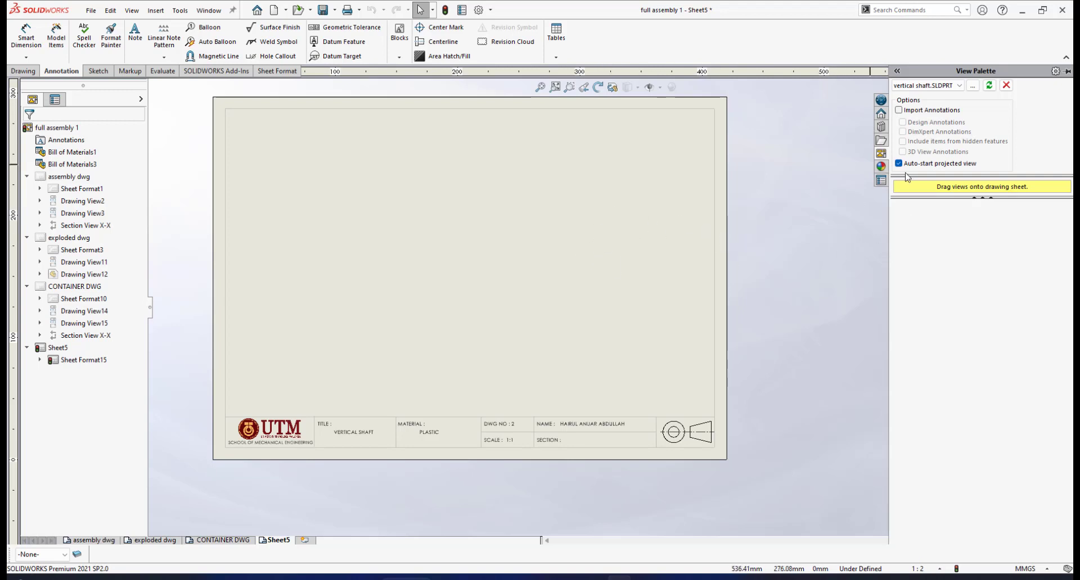
{"action": "left_click", "coordinate": [973, 86]}
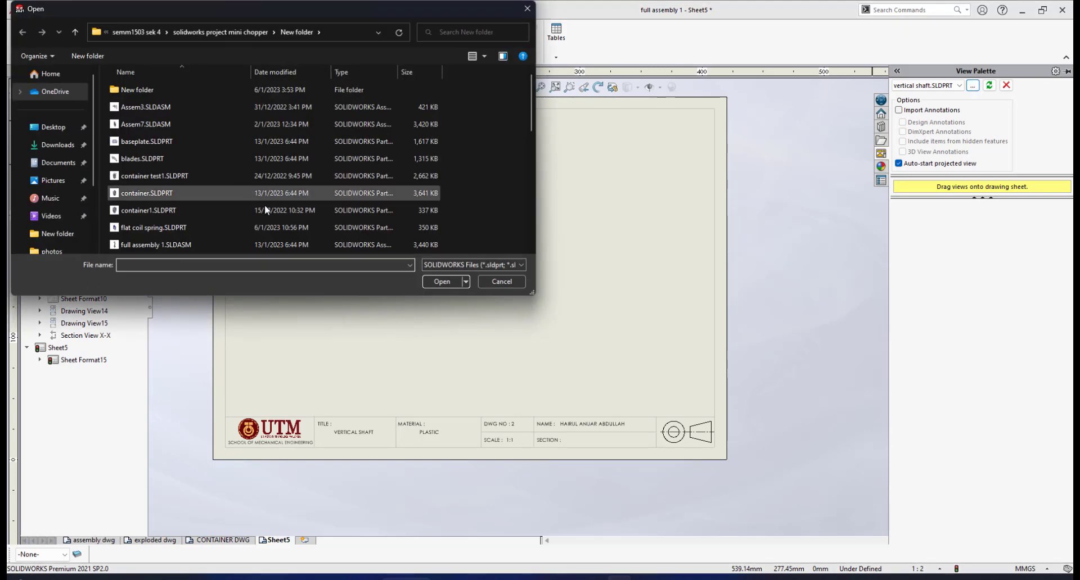
{"action": "scroll", "coordinate": [262, 208], "scroll_direction": "down", "scroll_amount": 3}
{"action": "scroll", "coordinate": [167, 186], "scroll_direction": "down", "scroll_amount": 3}
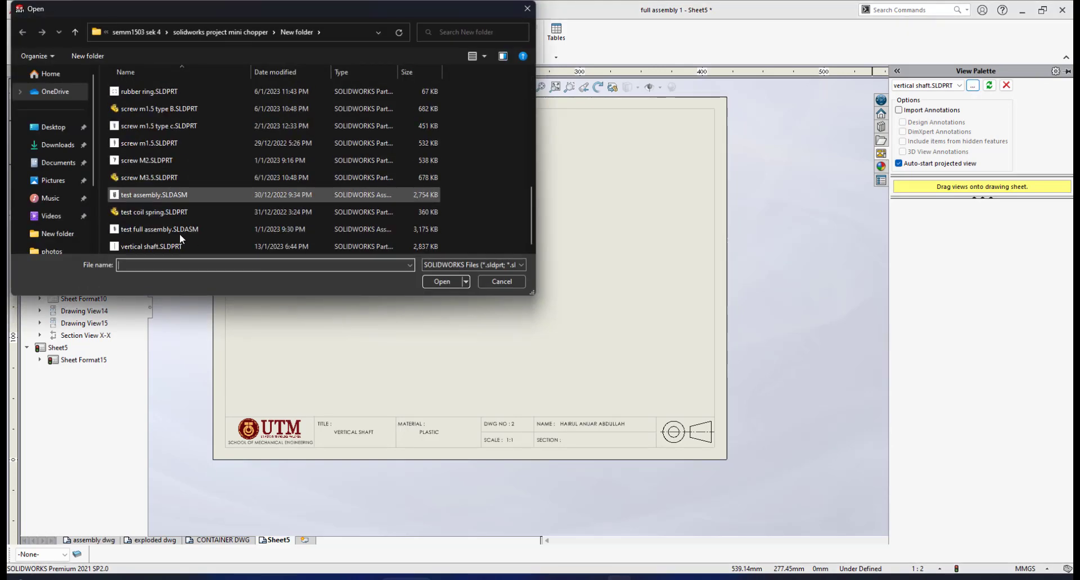
{"action": "left_click", "coordinate": [138, 246]}
{"action": "left_click", "coordinate": [442, 281]}
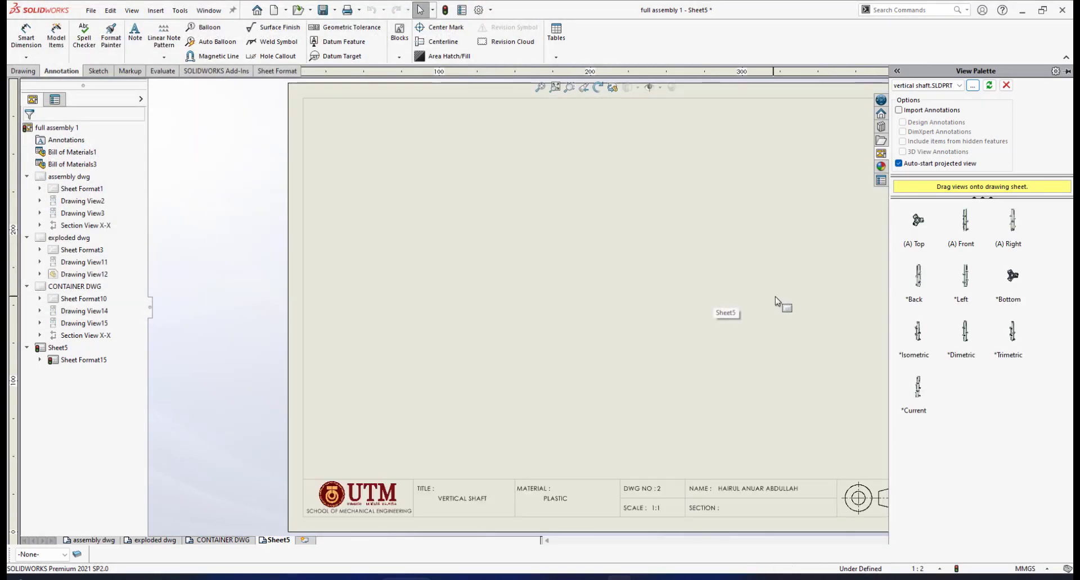
- Place the shaft's front view above the title block, with a projected top view above it and an isometric view diagonally up from it
{"action": "key", "text": "f"}
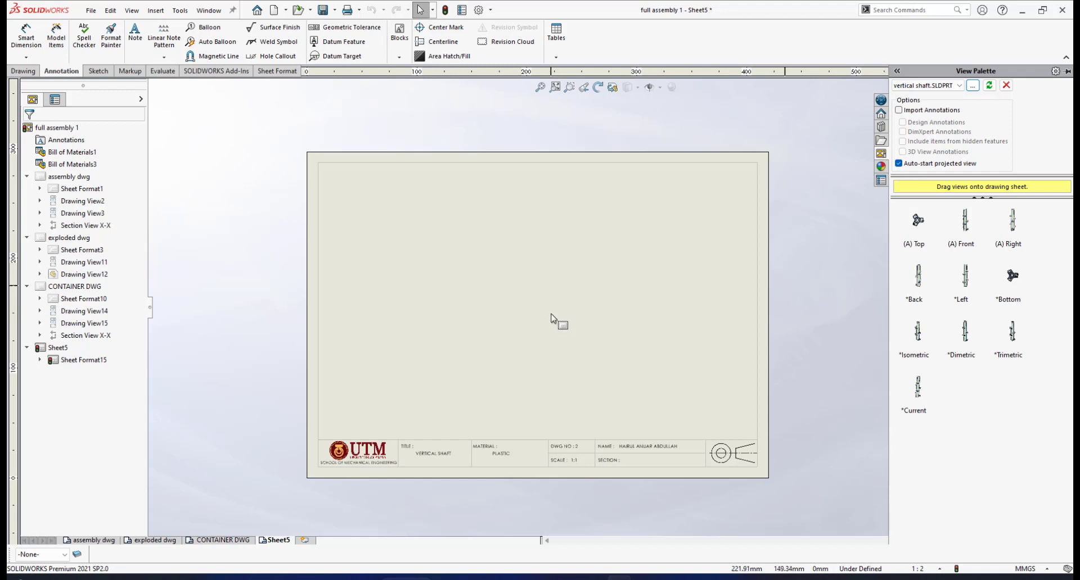
{"action": "left_click_drag", "start_coordinate": [918, 284], "coordinate": [620, 256]}
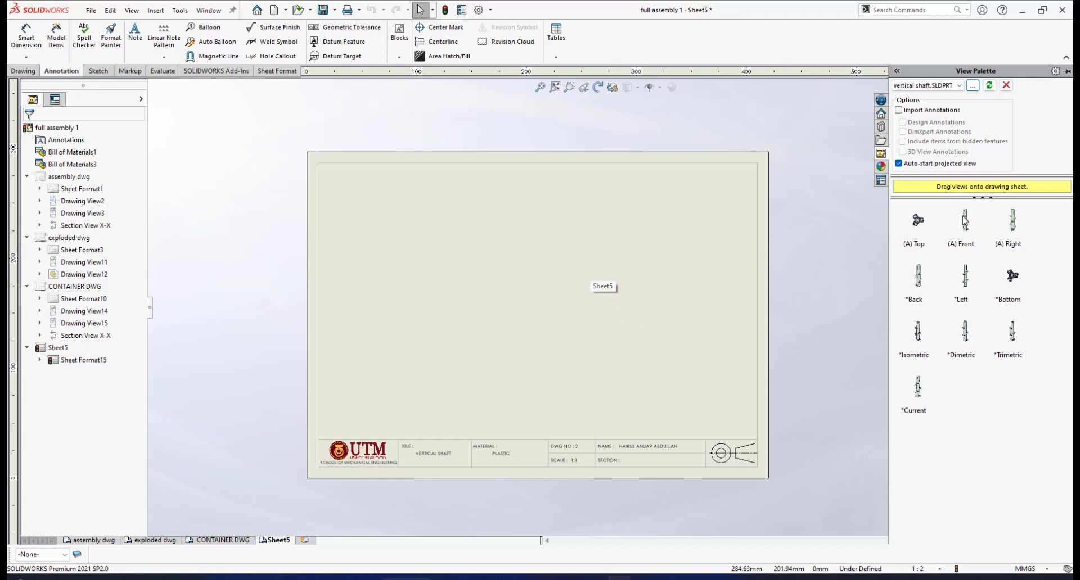
{"action": "left_click_drag", "start_coordinate": [963, 221], "coordinate": [530, 360]}
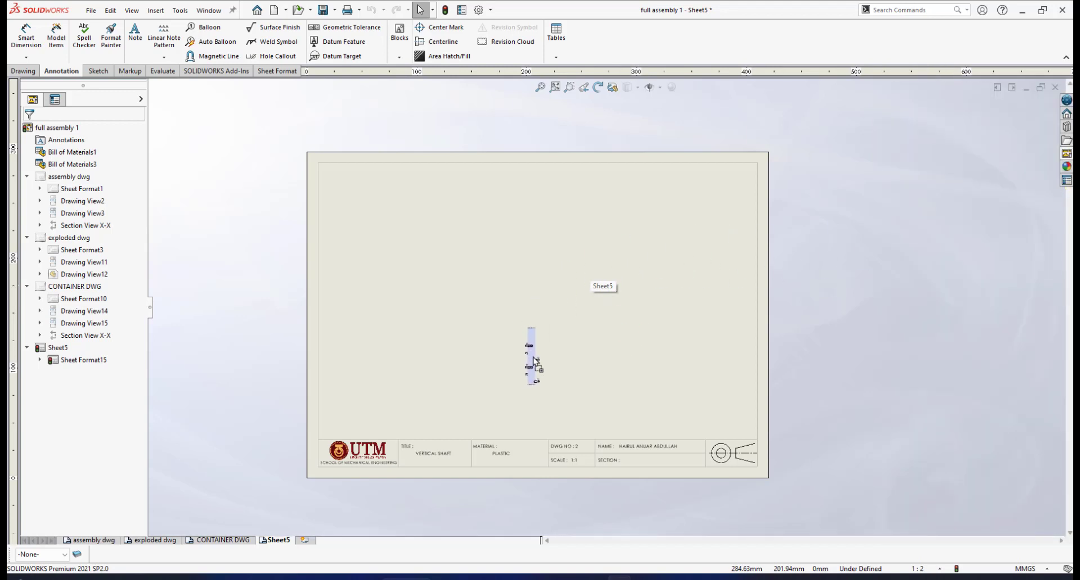
{"action": "left_click", "coordinate": [533, 277]}
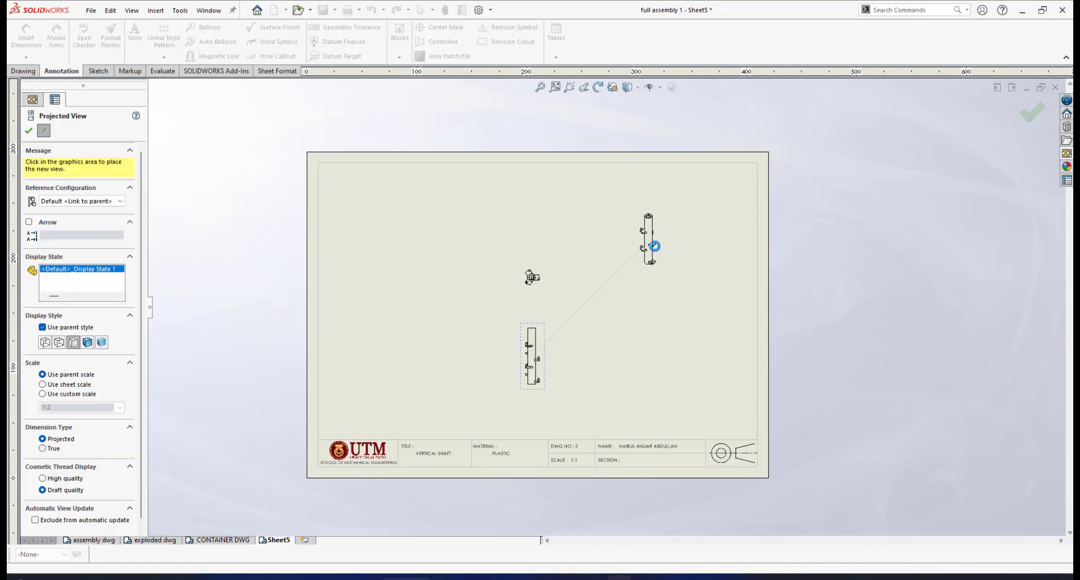
{"action": "left_click", "coordinate": [654, 246]}
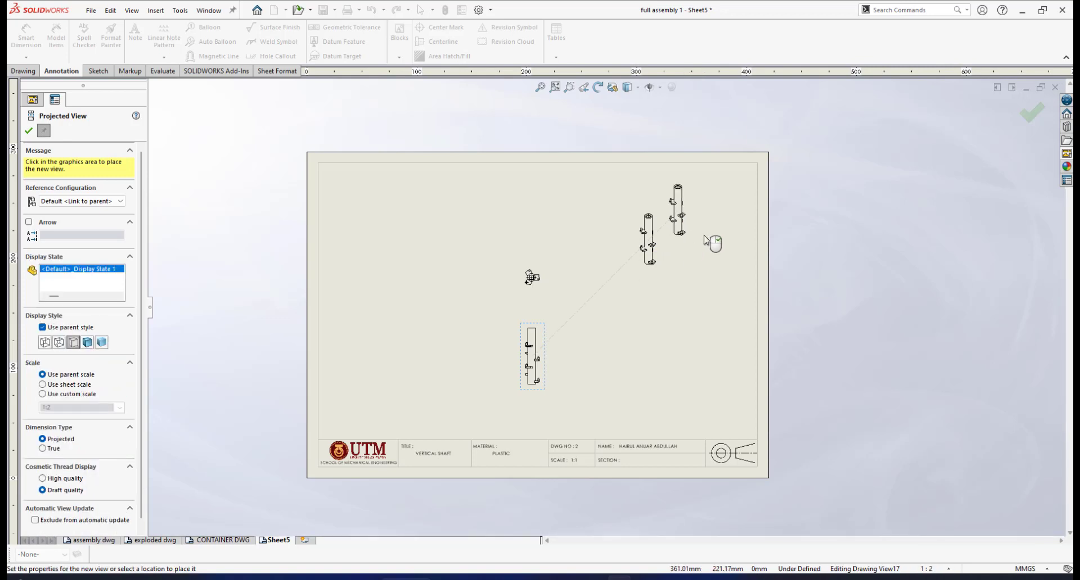
{"action": "key", "text": "Escape"}
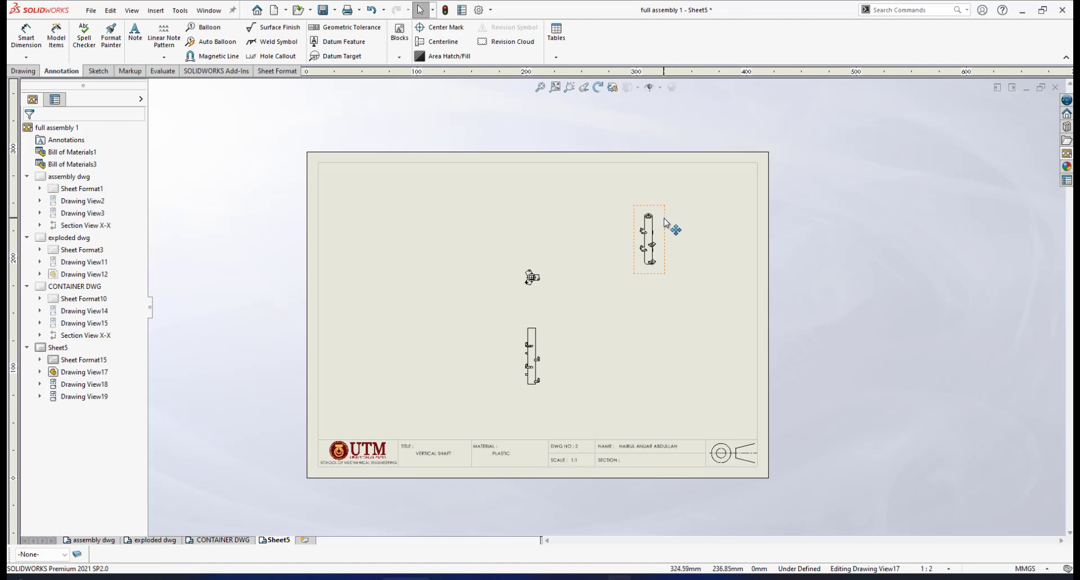
- Move the isometric view to the sheet's lower-right corner and set its display style to Shaded With Edges
{"action": "mouse_move", "coordinate": [672, 227]}
{"action": "left_mouse_down"}
{"action": "mouse_move", "coordinate": [692, 346]}
{"action": "mouse_move", "coordinate": [727, 382]}
{"action": "mouse_move", "coordinate": [736, 370]}
{"action": "left_mouse_up"}
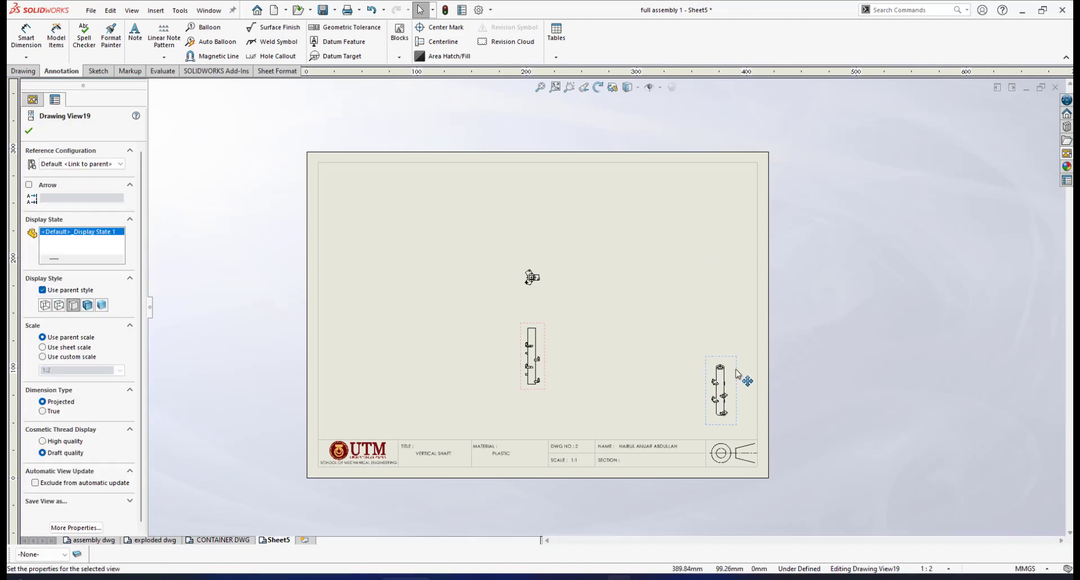
{"action": "left_click", "coordinate": [637, 87]}
{"action": "left_click", "coordinate": [630, 105]}
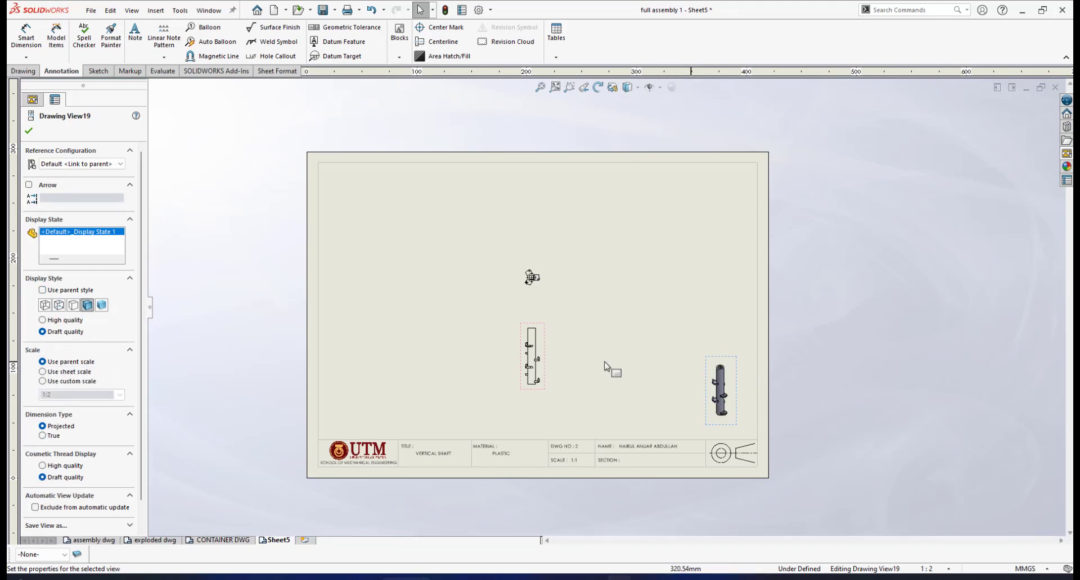
- Set the front view's scale to a custom scale of 1:1
{"action": "left_click", "coordinate": [543, 346]}
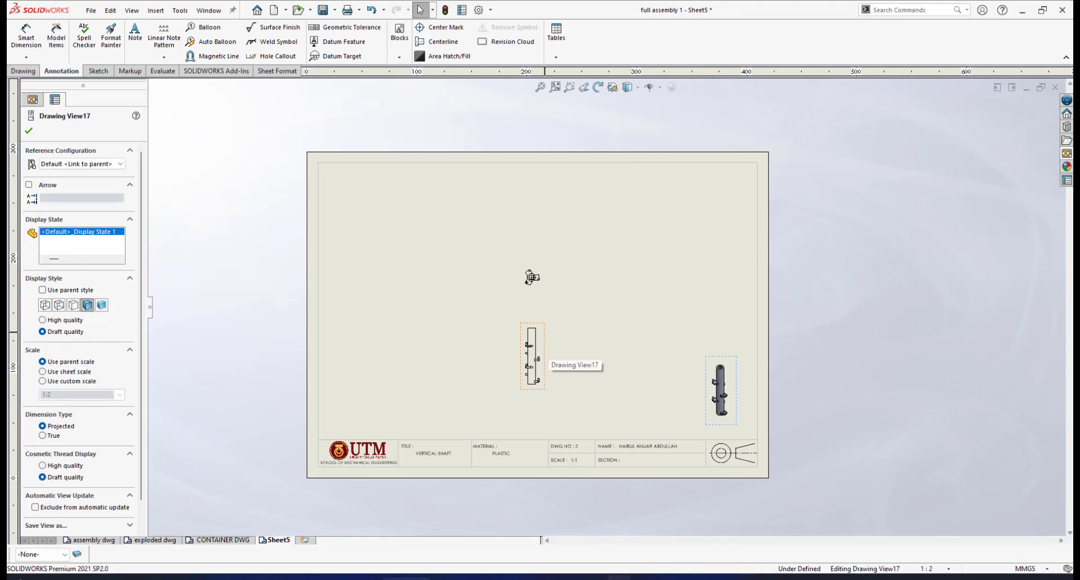
{"action": "scroll", "coordinate": [85, 393], "scroll_direction": "down", "scroll_amount": 3}
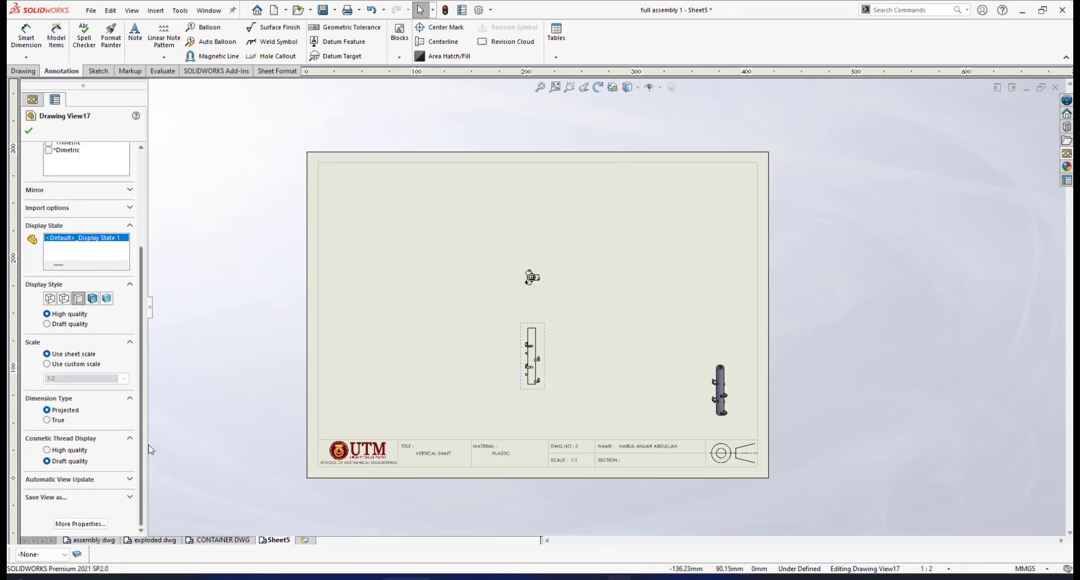
{"action": "left_click", "coordinate": [47, 364]}
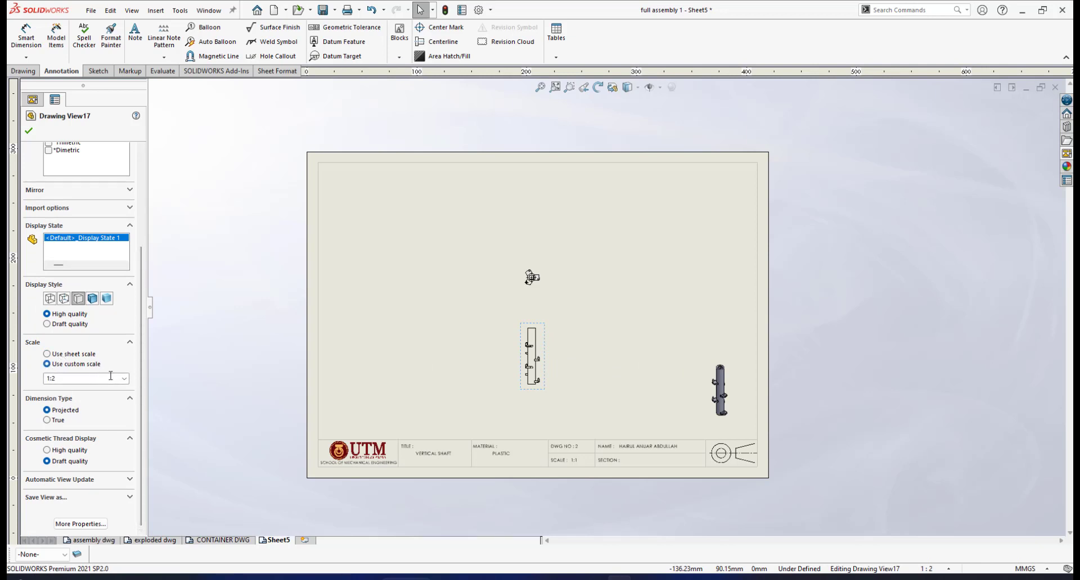
{"action": "left_click", "coordinate": [125, 380]}
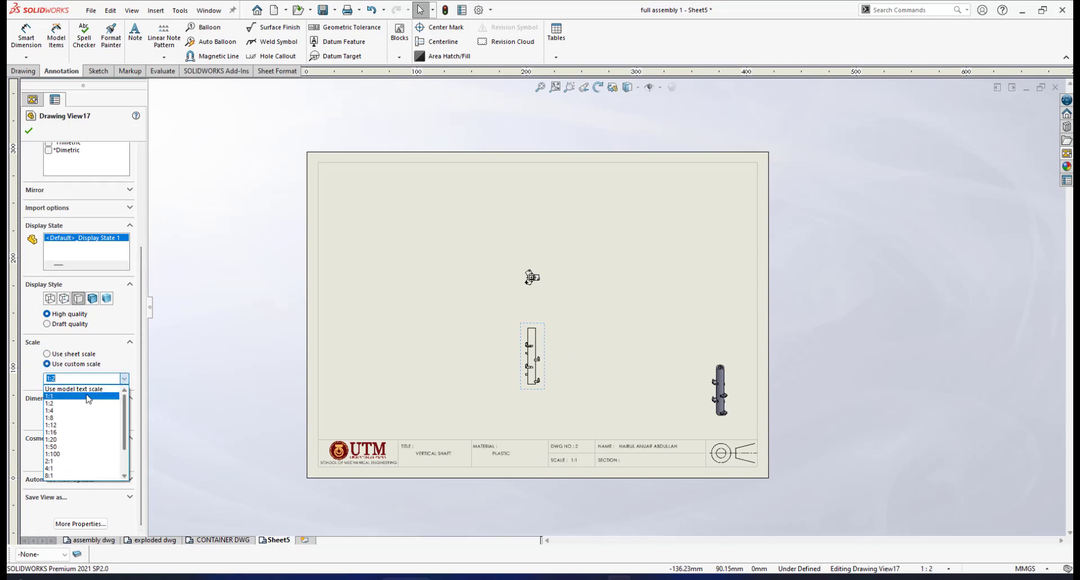
{"action": "left_click", "coordinate": [84, 397]}
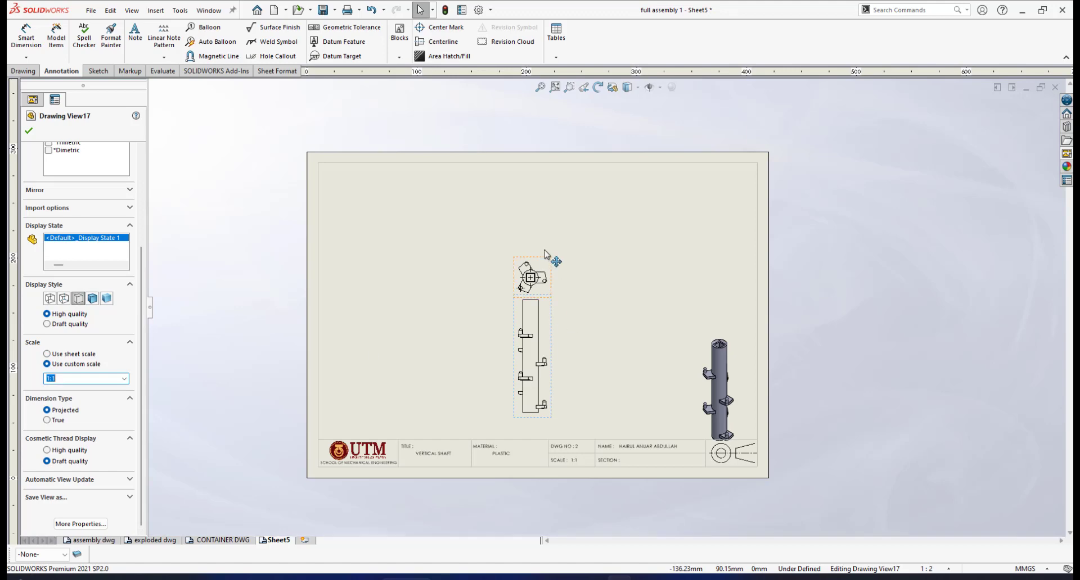
{"action": "left_click", "coordinate": [30, 131]}
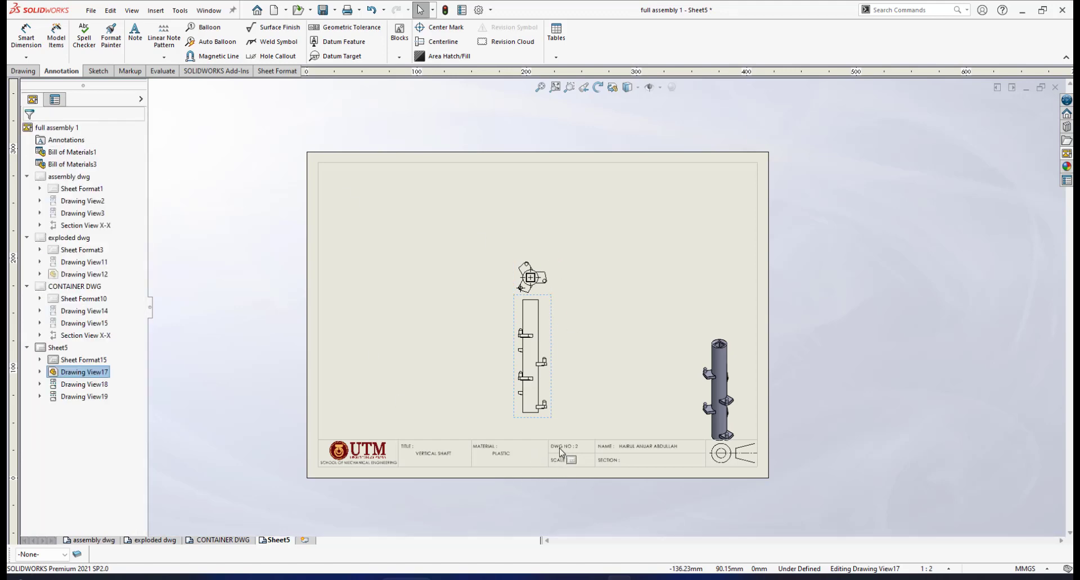
- Move the top view farther up from the front view to open a gap between them
{"action": "scroll", "coordinate": [560, 453], "scroll_direction": "down", "scroll_amount": 5}
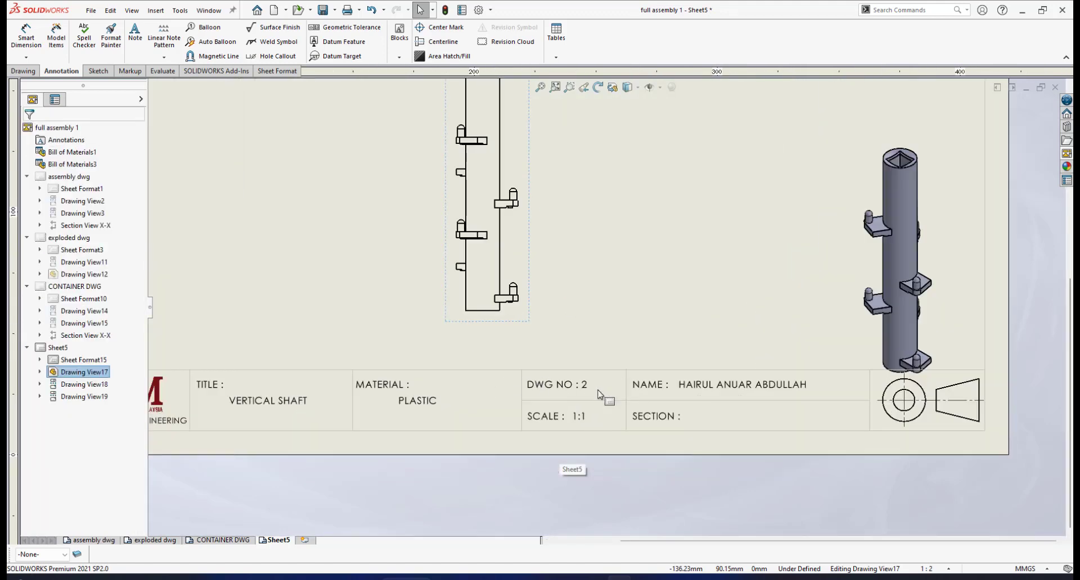
{"action": "scroll", "coordinate": [582, 242], "scroll_direction": "up", "scroll_amount": 6}
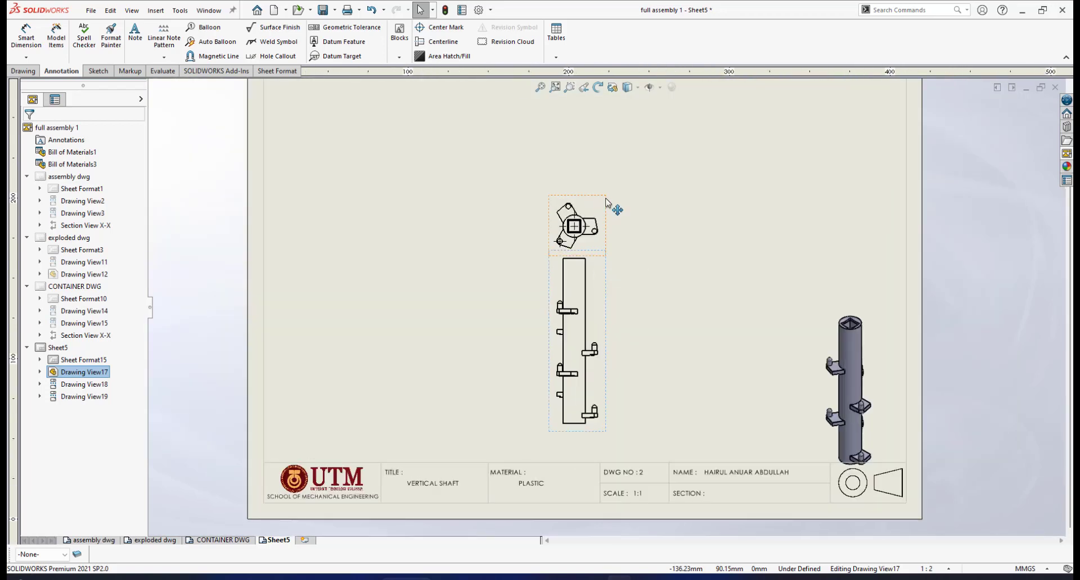
{"action": "left_click_drag", "start_coordinate": [604, 201], "coordinate": [607, 153]}
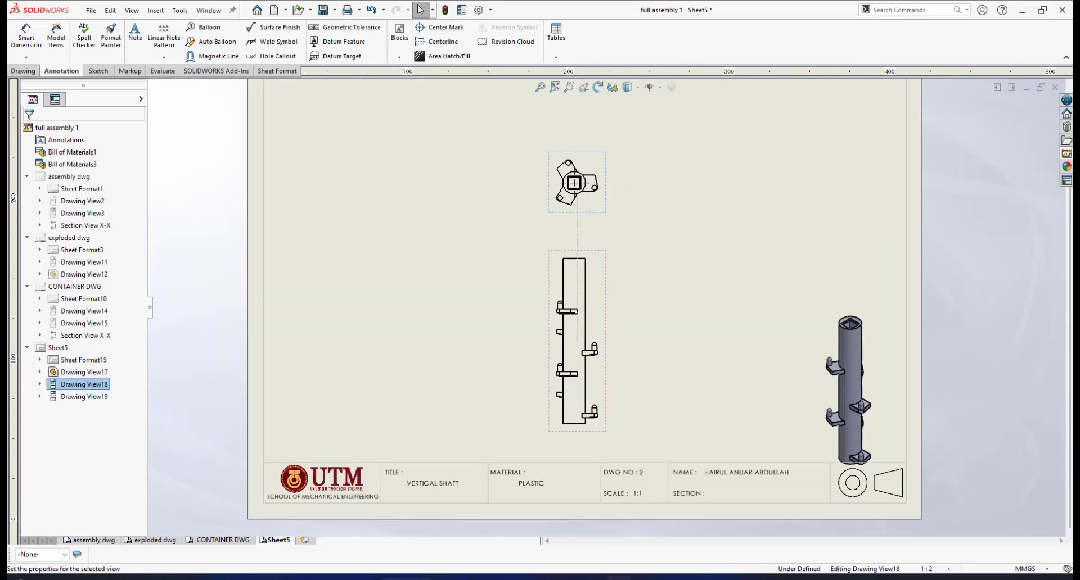
{"action": "scroll", "coordinate": [610, 280], "scroll_direction": "up", "scroll_amount": 1}
{"action": "scroll", "coordinate": [612, 282], "scroll_direction": "down", "scroll_amount": 3}
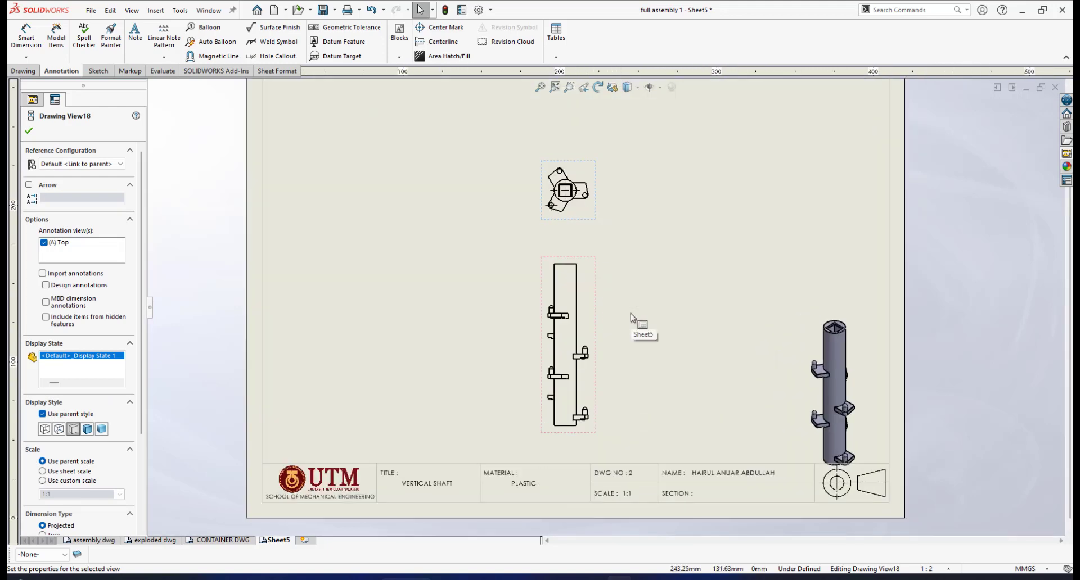
{"action": "scroll", "coordinate": [615, 287], "scroll_direction": "up", "scroll_amount": 3}
{"action": "scroll", "coordinate": [615, 288], "scroll_direction": "down", "scroll_amount": 1}
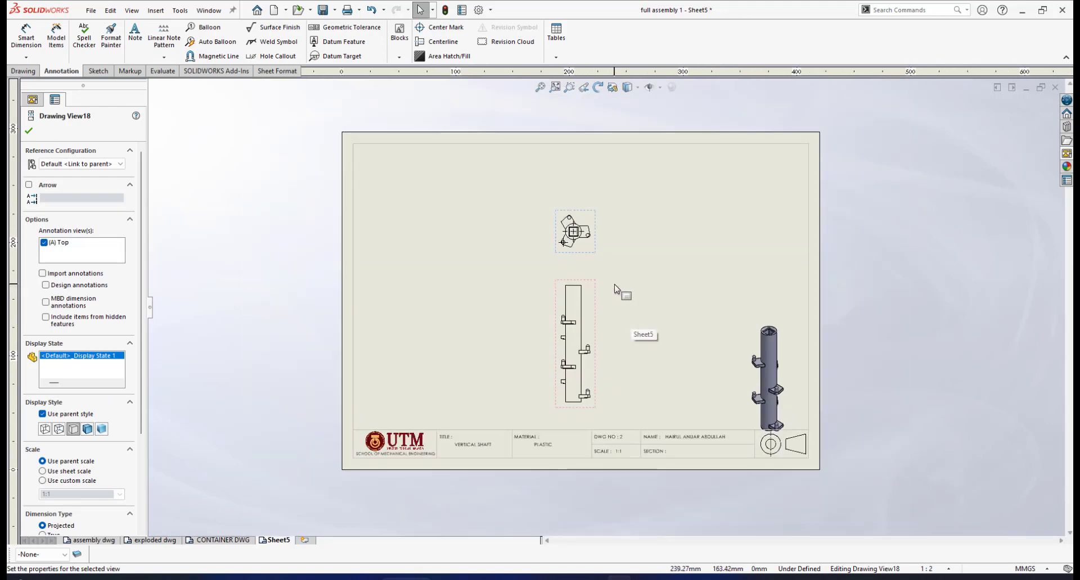
{"action": "left_click", "coordinate": [786, 304]}
{"action": "scroll", "coordinate": [581, 339], "scroll_direction": "down", "scroll_amount": 2}
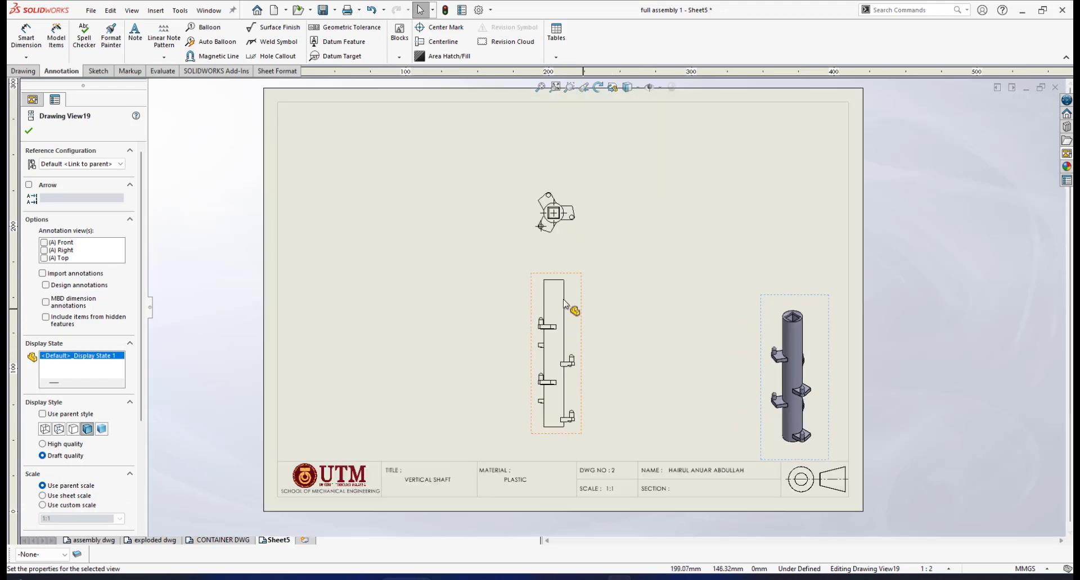
- Move the shaft's front view slightly up the sheet, closer to the top view
{"action": "scroll", "coordinate": [598, 335], "scroll_direction": "up", "scroll_amount": 2}
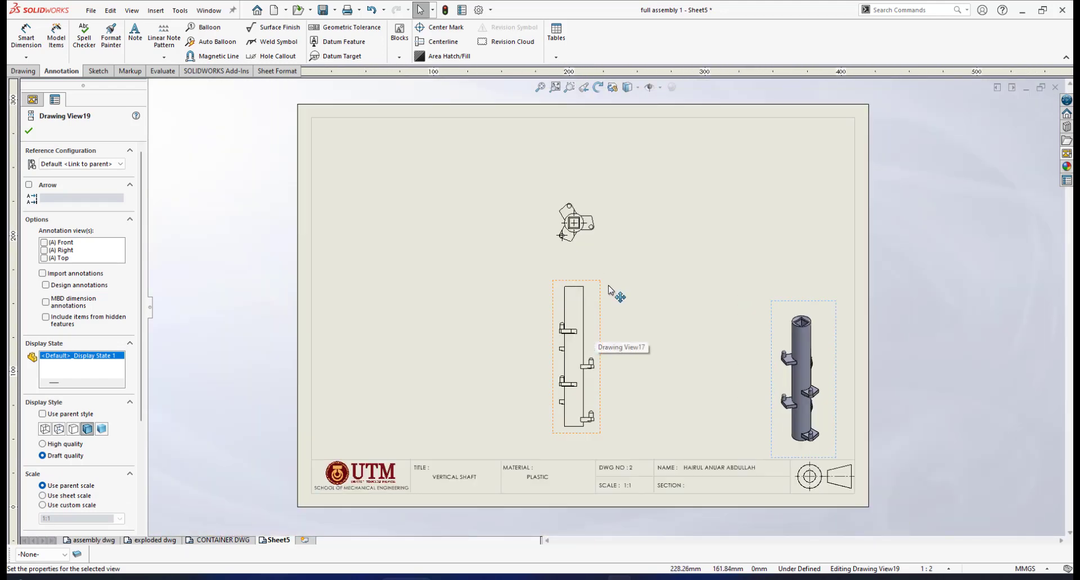
{"action": "scroll", "coordinate": [604, 286], "scroll_direction": "down", "scroll_amount": 1}
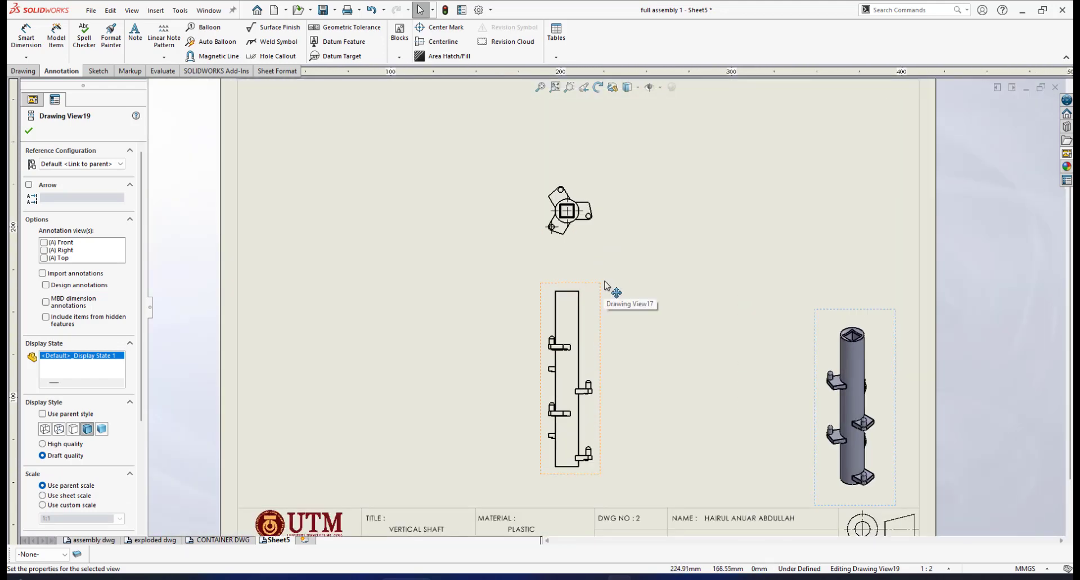
{"action": "scroll", "coordinate": [600, 329], "scroll_direction": "up", "scroll_amount": 2}
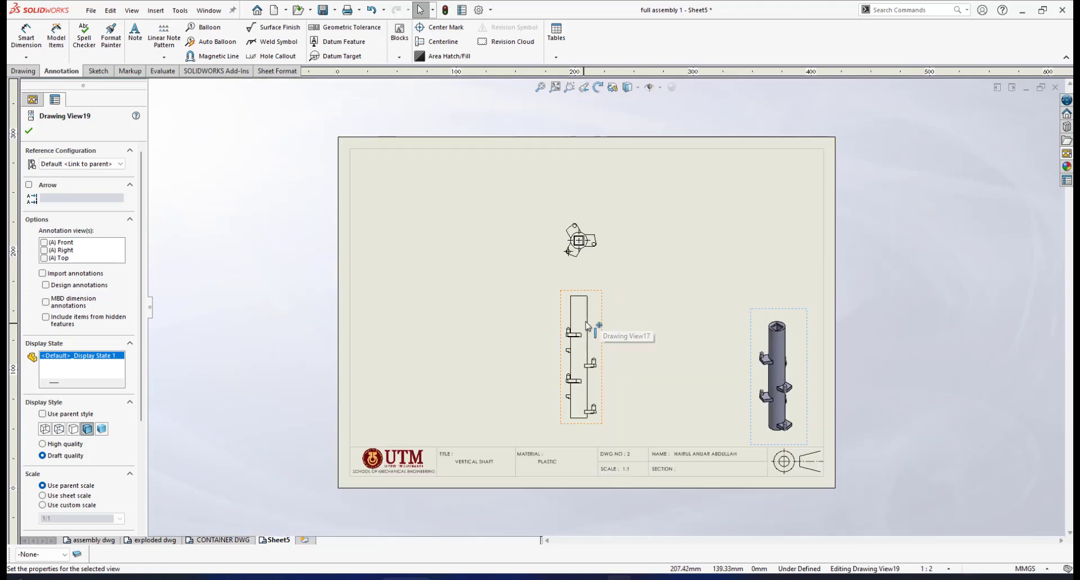
{"action": "scroll", "coordinate": [596, 317], "scroll_direction": "down", "scroll_amount": 3}
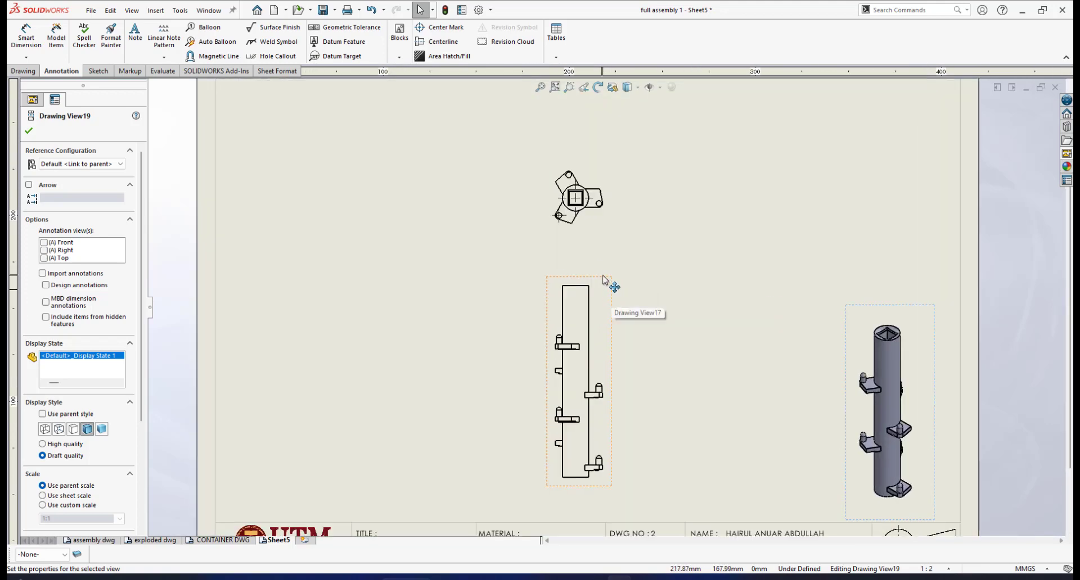
{"action": "mouse_move", "coordinate": [603, 279]}
{"action": "left_mouse_down"}
{"action": "mouse_move", "coordinate": [618, 260]}
{"action": "mouse_move", "coordinate": [606, 259]}
{"action": "left_mouse_up"}
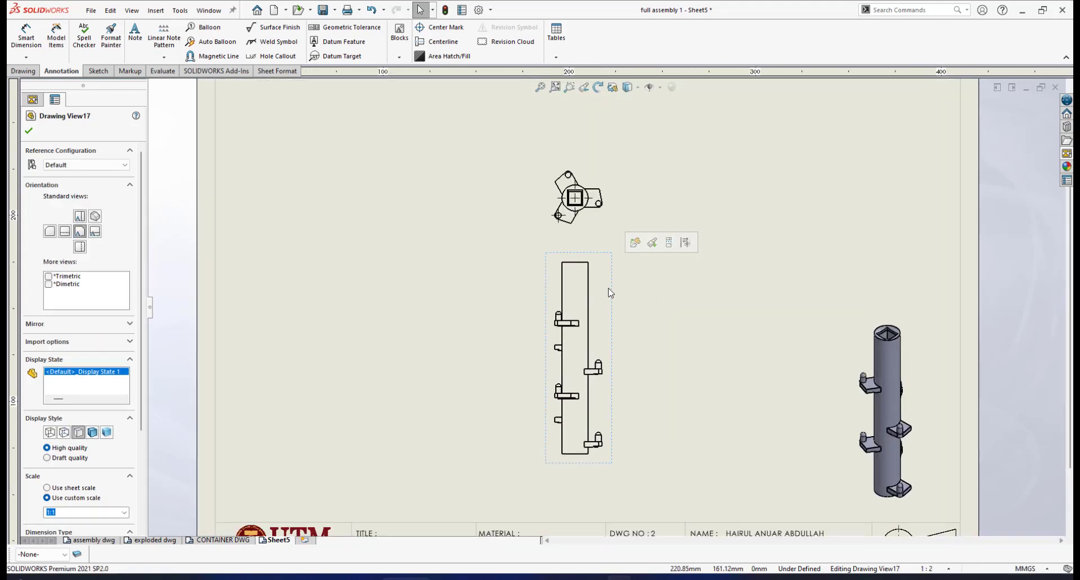
- Set the front view's tangent edge display to Tangent Edges Removed
{"action": "scroll", "coordinate": [610, 292], "scroll_direction": "down", "scroll_amount": 2}
{"action": "right_click", "coordinate": [612, 285]}
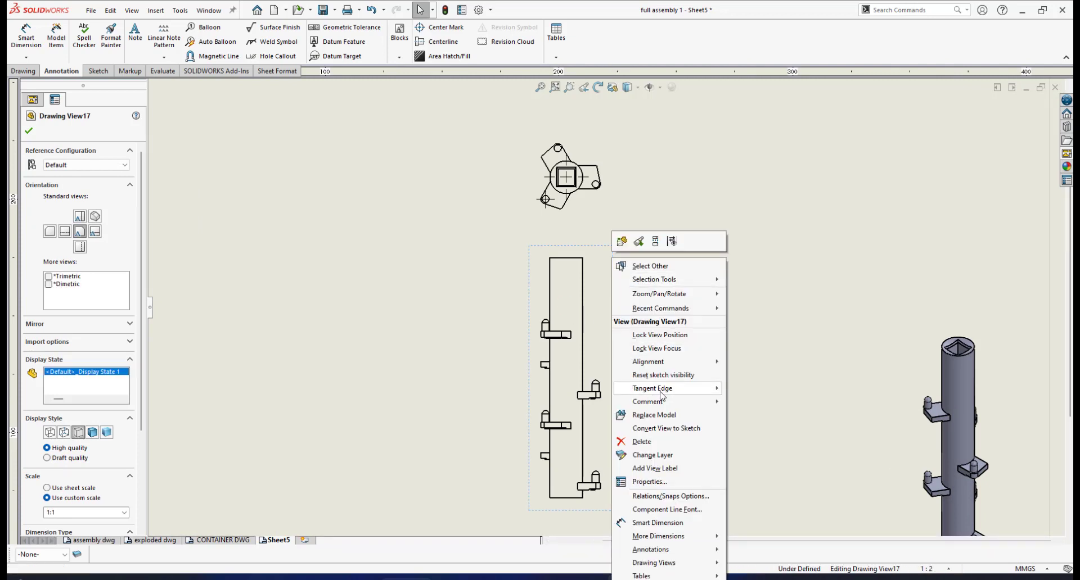
{"action": "mouse_move", "coordinate": [662, 397]}
{"action": "left_click", "coordinate": [778, 420]}
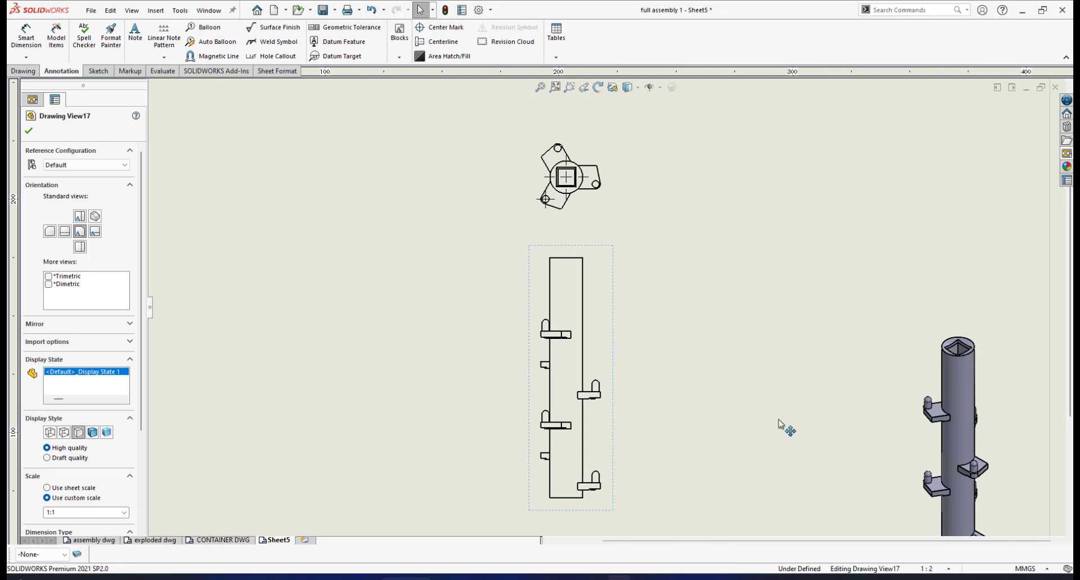
- Examine the remaining edges of the shaft and its protruding lugs in the front view
{"action": "scroll", "coordinate": [578, 295], "scroll_direction": "down", "scroll_amount": 5}
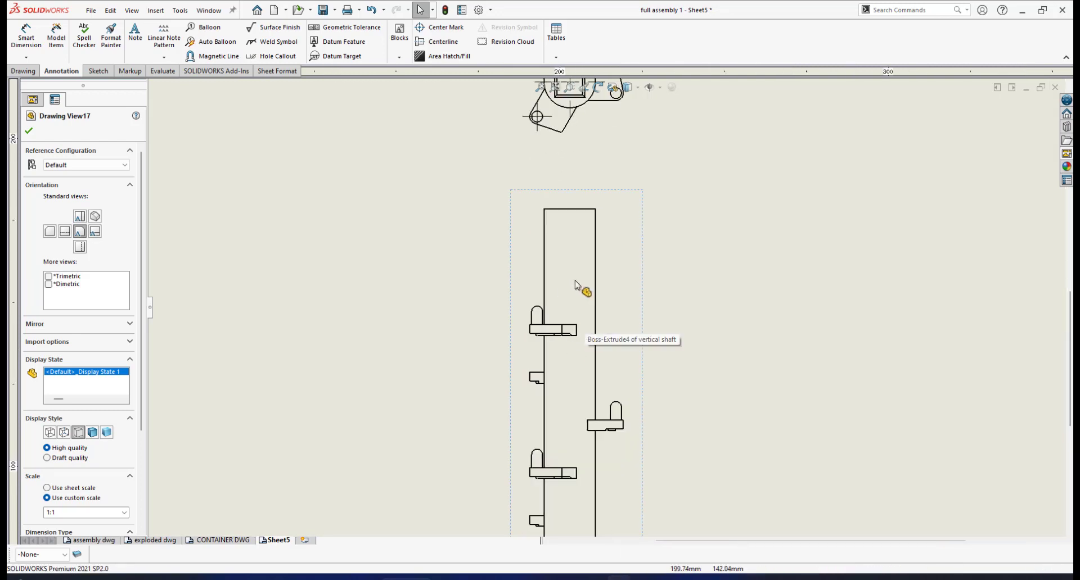
{"action": "scroll", "coordinate": [594, 436], "scroll_direction": "up", "scroll_amount": 5}
{"action": "scroll", "coordinate": [617, 341], "scroll_direction": "down", "scroll_amount": 4}
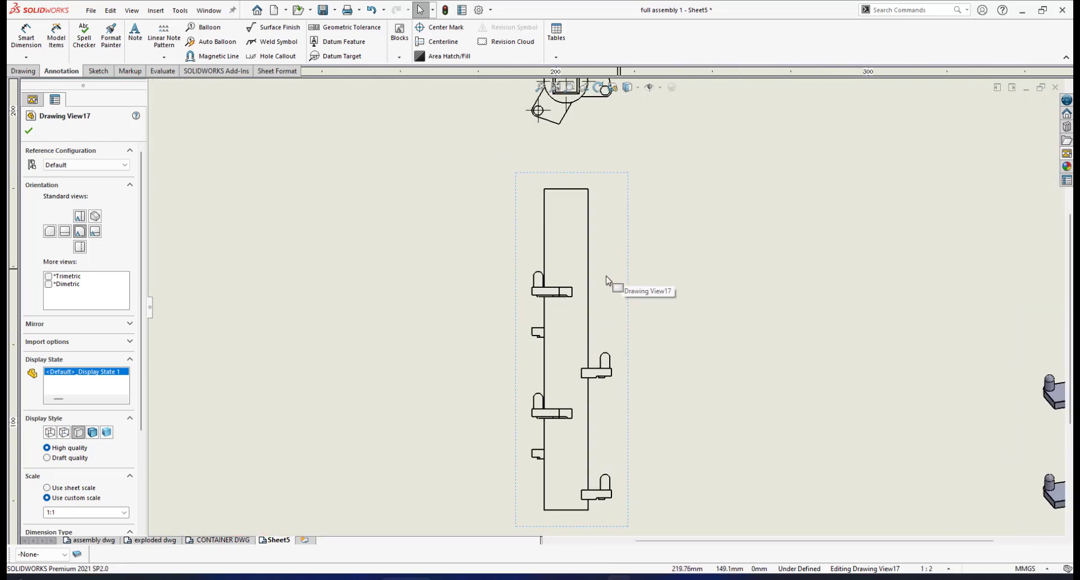
{"action": "scroll", "coordinate": [607, 281], "scroll_direction": "up", "scroll_amount": 3}
{"action": "scroll", "coordinate": [618, 283], "scroll_direction": "down", "scroll_amount": 2}
{"action": "scroll", "coordinate": [608, 285], "scroll_direction": "up", "scroll_amount": 2}
{"action": "scroll", "coordinate": [621, 282], "scroll_direction": "down", "scroll_amount": 2}
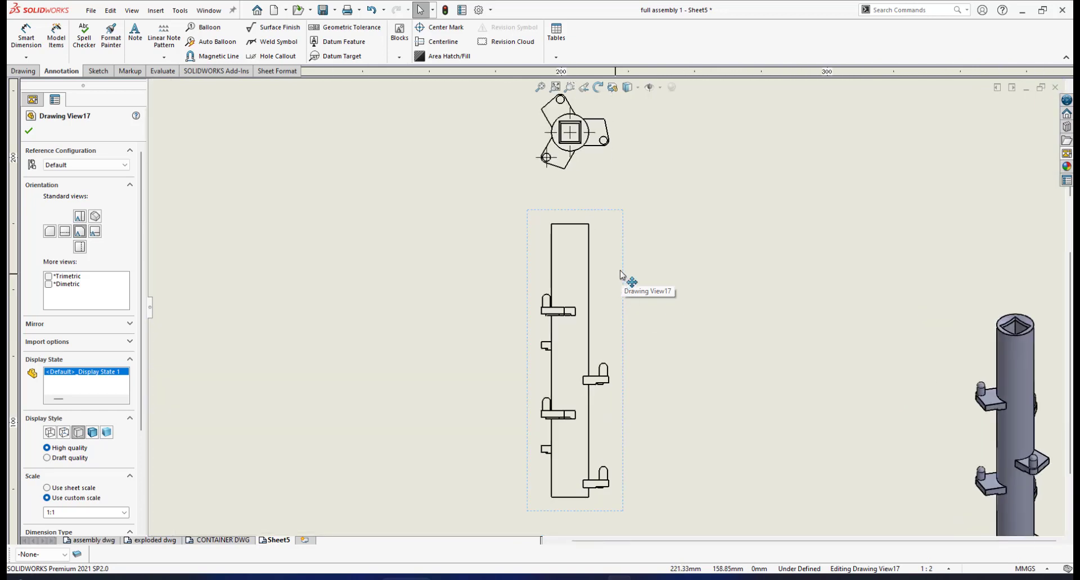
- Set the top view's tangent edge display to Tangent Edges Removed
{"action": "scroll", "coordinate": [613, 248], "scroll_direction": "up", "scroll_amount": 4}
{"action": "scroll", "coordinate": [612, 247], "scroll_direction": "down", "scroll_amount": 2}
{"action": "right_click", "coordinate": [601, 225]}
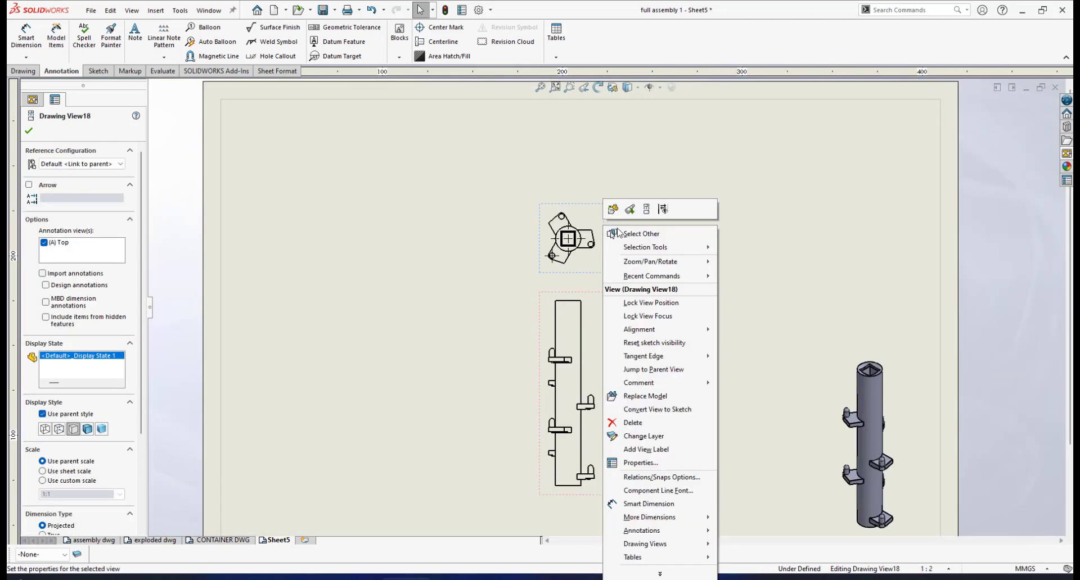
{"action": "mouse_move", "coordinate": [656, 360]}
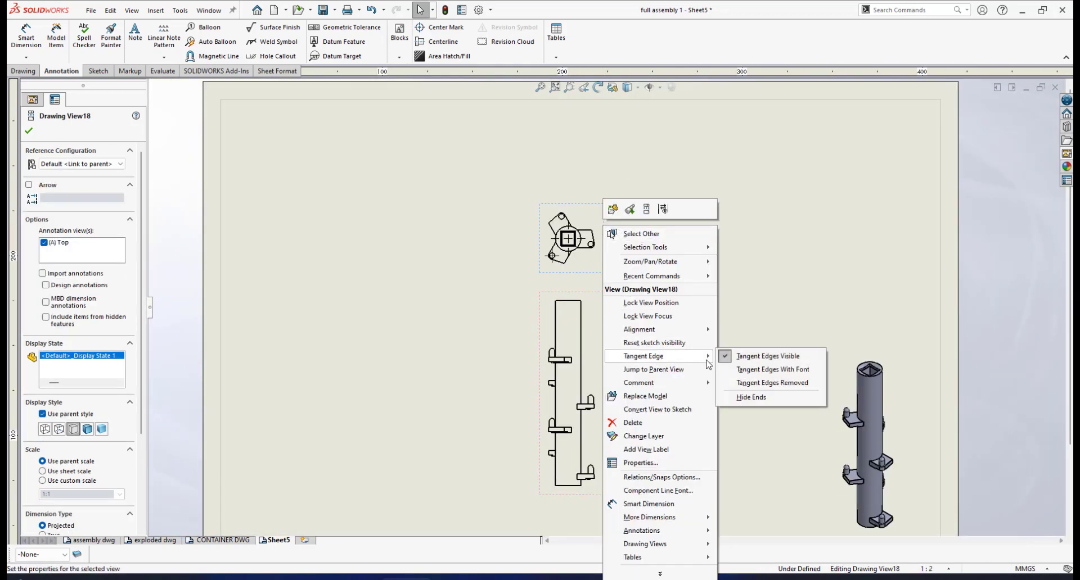
{"action": "left_click", "coordinate": [749, 385]}
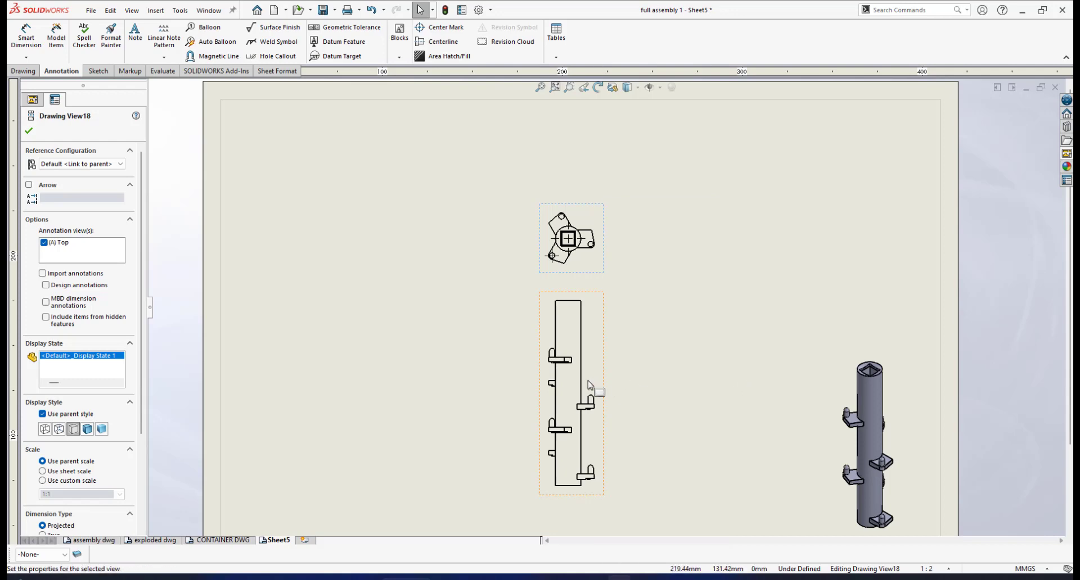
- Change the front view's display style to Hidden Lines Visible and accept the view properties
{"action": "scroll", "coordinate": [588, 393], "scroll_direction": "down", "scroll_amount": 1}
{"action": "scroll", "coordinate": [586, 405], "scroll_direction": "up", "scroll_amount": 3}
{"action": "scroll", "coordinate": [617, 289], "scroll_direction": "down", "scroll_amount": 1}
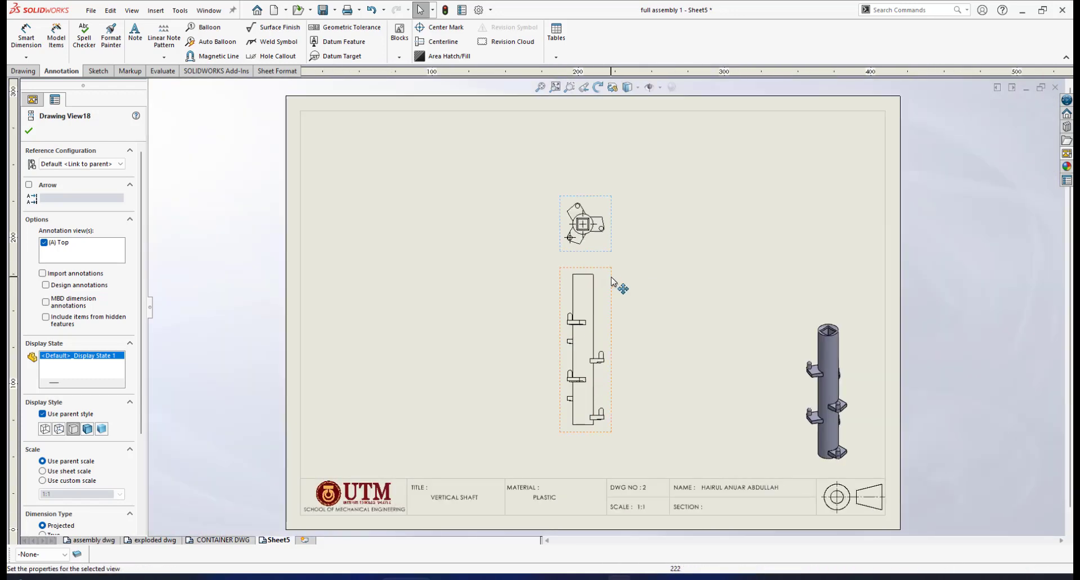
{"action": "left_click", "coordinate": [612, 281]}
{"action": "left_click", "coordinate": [629, 87]}
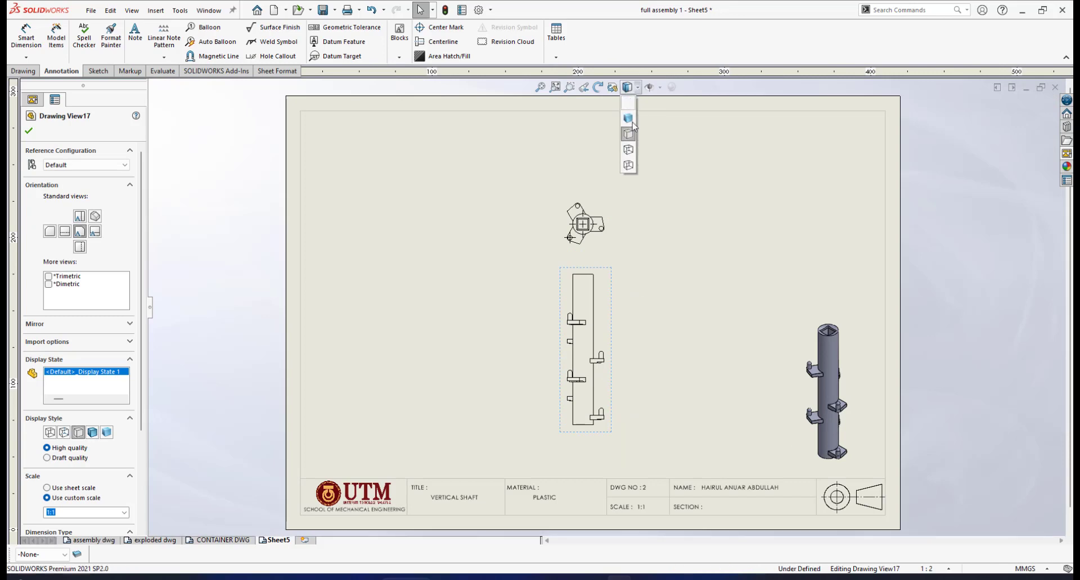
{"action": "left_click", "coordinate": [628, 150]}
{"action": "scroll", "coordinate": [605, 254], "scroll_direction": "down", "scroll_amount": 2}
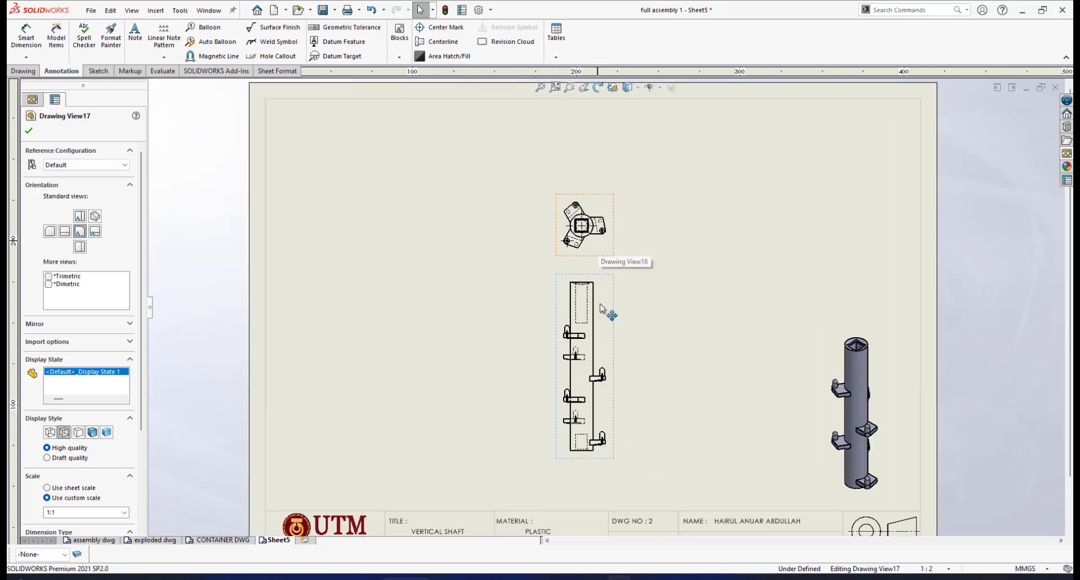
{"action": "scroll", "coordinate": [594, 325], "scroll_direction": "down", "scroll_amount": 1}
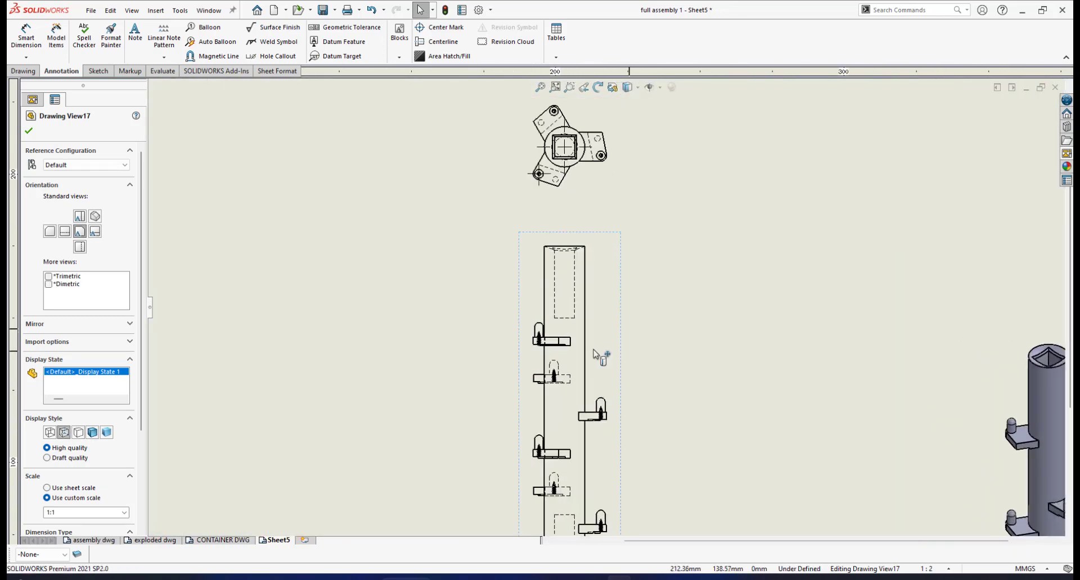
{"action": "scroll", "coordinate": [599, 360], "scroll_direction": "up", "scroll_amount": 3}
{"action": "left_click", "coordinate": [28, 130]}
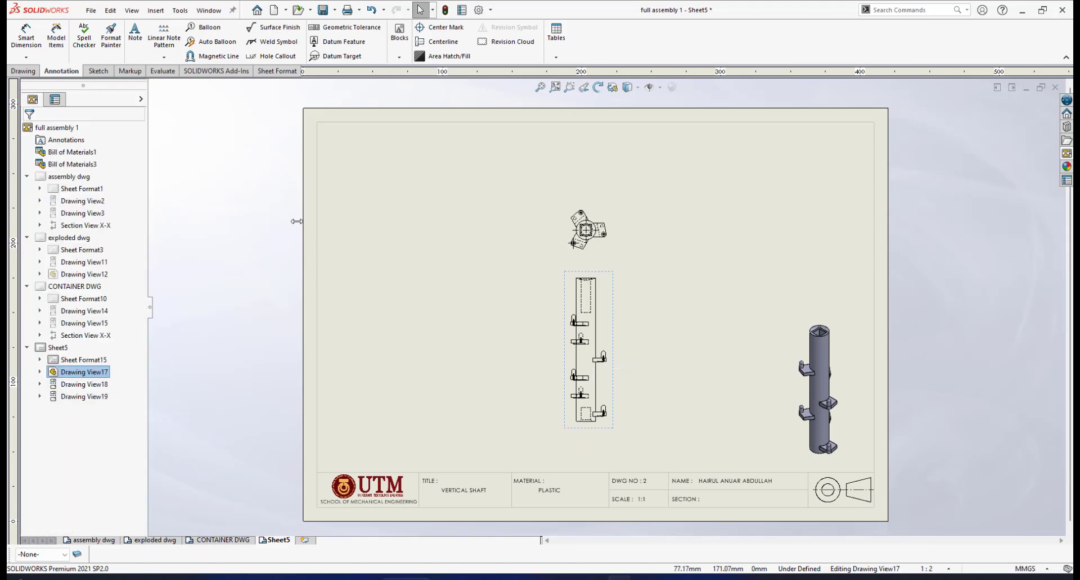
- Try to insert centerlines automatically for the entire front view with the Centerline tool
{"action": "scroll", "coordinate": [647, 338], "scroll_direction": "down", "scroll_amount": 3}
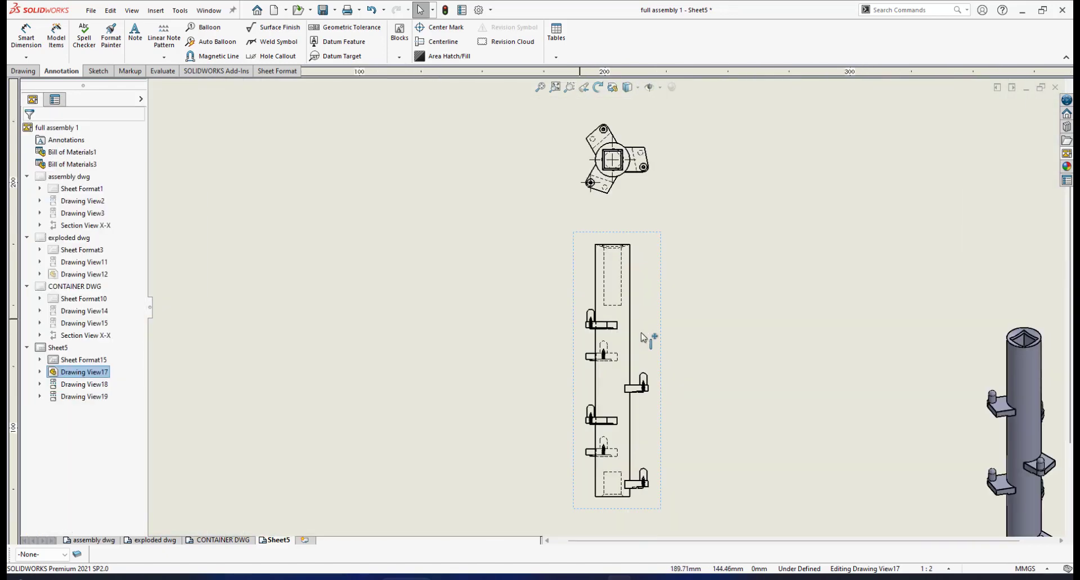
{"action": "left_click", "coordinate": [703, 325]}
{"action": "scroll", "coordinate": [591, 300], "scroll_direction": "down", "scroll_amount": 1}
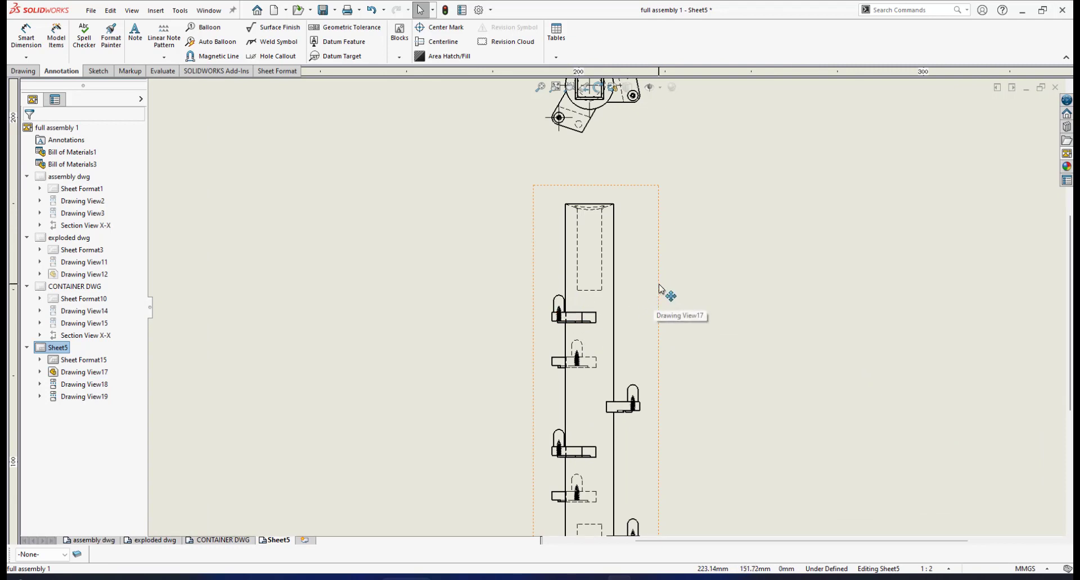
{"action": "left_click", "coordinate": [441, 41]}
{"action": "scroll", "coordinate": [622, 374], "scroll_direction": "up", "scroll_amount": 3}
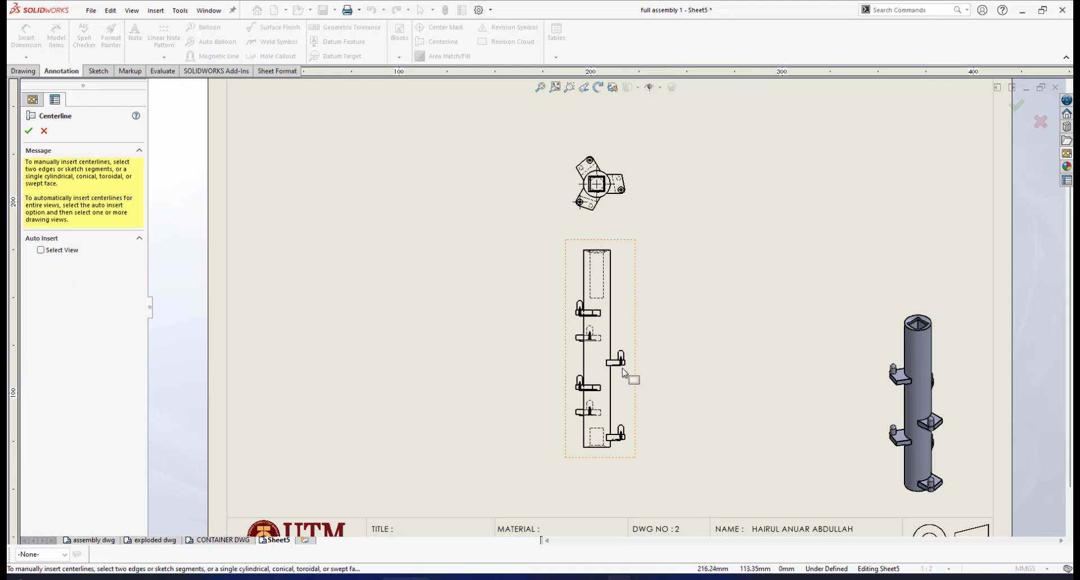
{"action": "scroll", "coordinate": [628, 365], "scroll_direction": "down", "scroll_amount": 3}
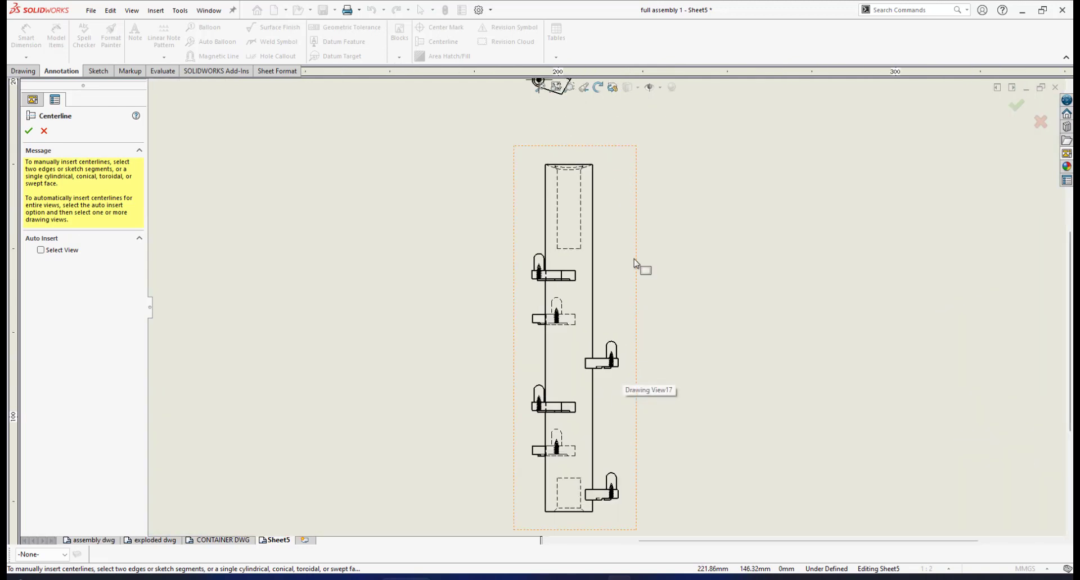
{"action": "left_click", "coordinate": [40, 251]}
{"action": "left_click", "coordinate": [638, 250]}
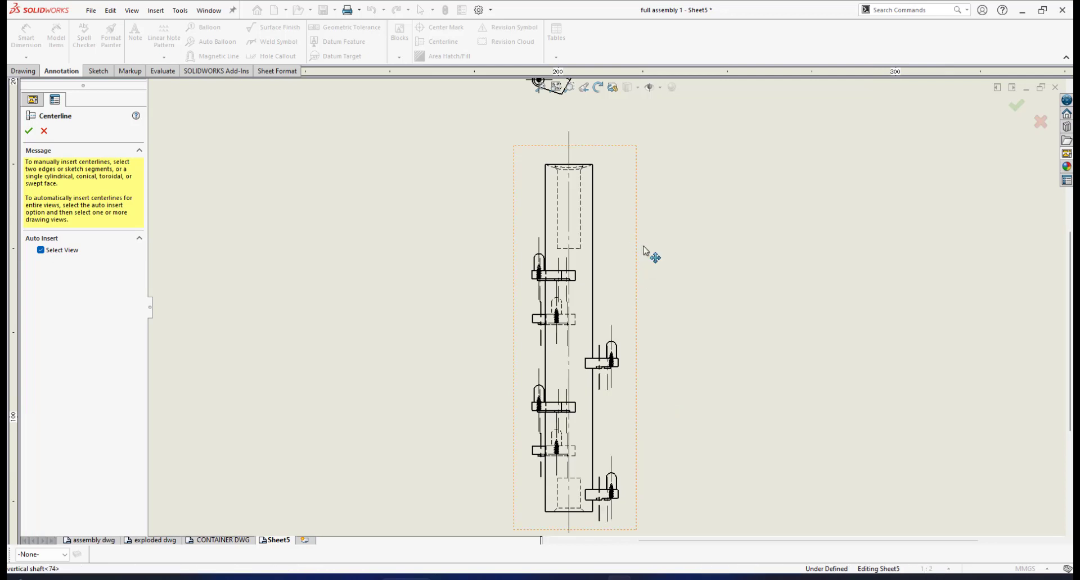
- Inspect the automatic centerlines in the front view, close the Centerline tool and undo their insertion
{"action": "scroll", "coordinate": [616, 359], "scroll_direction": "down", "scroll_amount": 3}
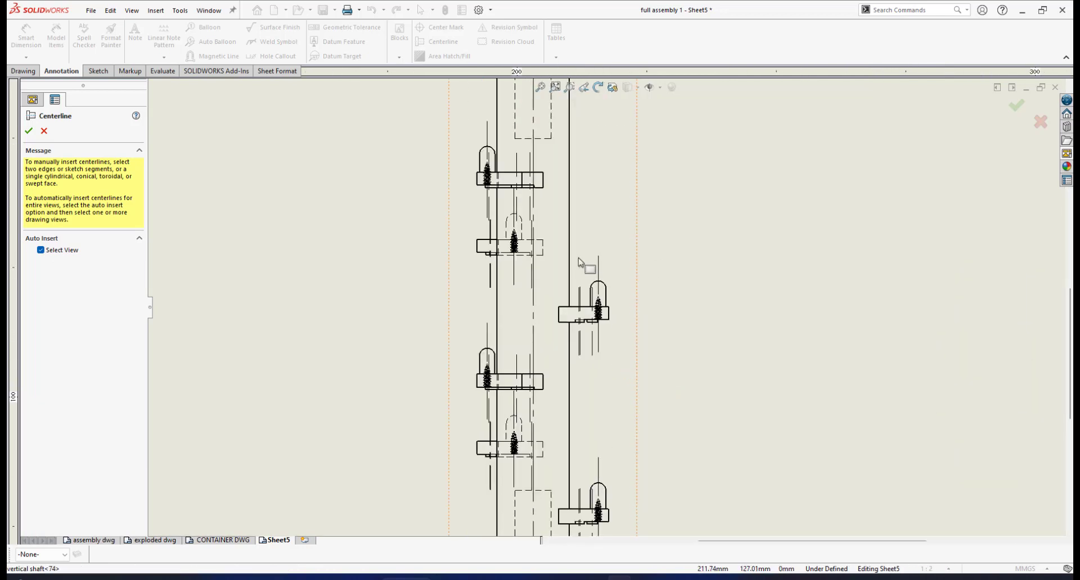
{"action": "scroll", "coordinate": [582, 264], "scroll_direction": "up", "scroll_amount": 3}
{"action": "scroll", "coordinate": [591, 273], "scroll_direction": "down", "scroll_amount": 3}
{"action": "scroll", "coordinate": [602, 281], "scroll_direction": "up", "scroll_amount": 4}
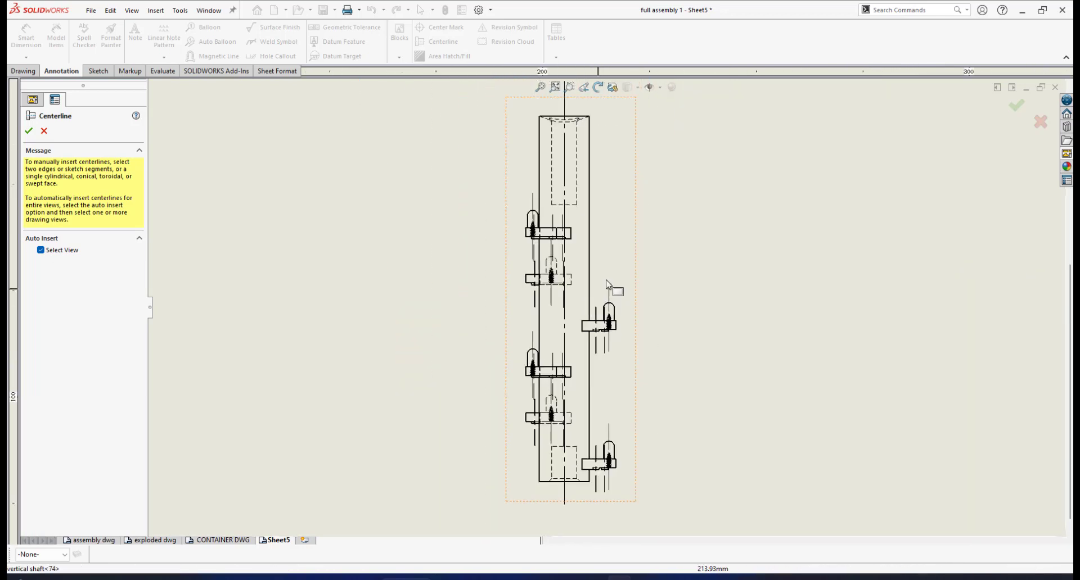
{"action": "scroll", "coordinate": [610, 283], "scroll_direction": "down", "scroll_amount": 3}
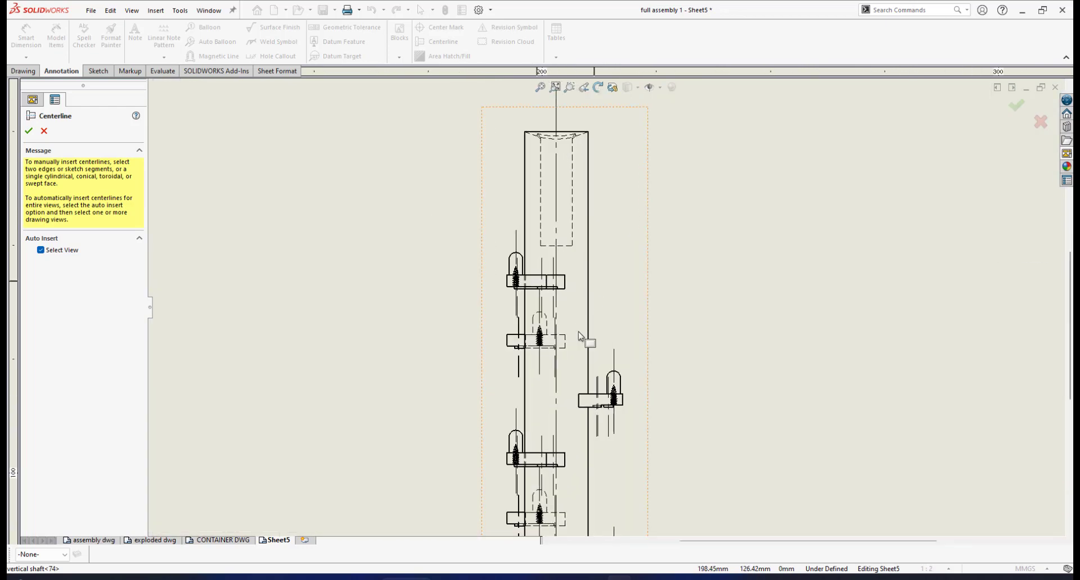
{"action": "scroll", "coordinate": [582, 338], "scroll_direction": "down", "scroll_amount": 3}
{"action": "scroll", "coordinate": [607, 406], "scroll_direction": "up", "scroll_amount": 2}
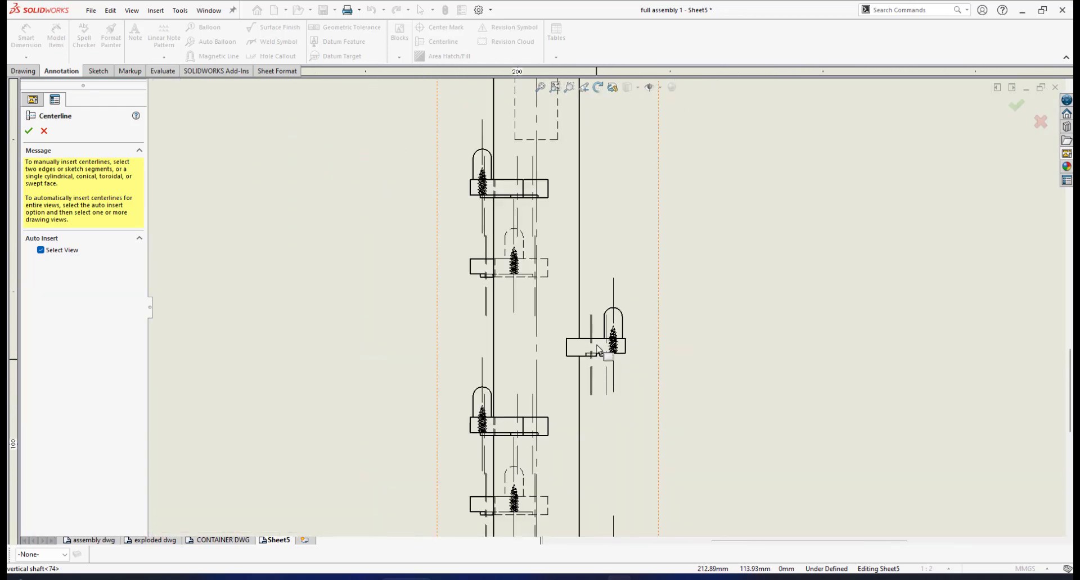
{"action": "left_click", "coordinate": [44, 132]}
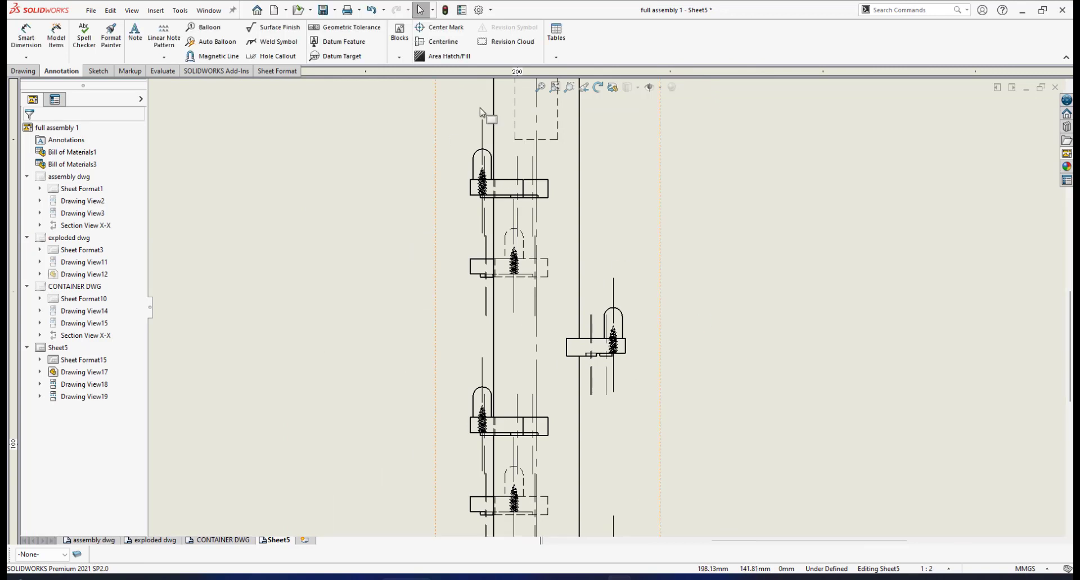
{"action": "left_click", "coordinate": [375, 11]}
- Add a single vertical centerline between the two long outer edges of the shaft in the front view
{"action": "scroll", "coordinate": [623, 301], "scroll_direction": "up", "scroll_amount": 5}
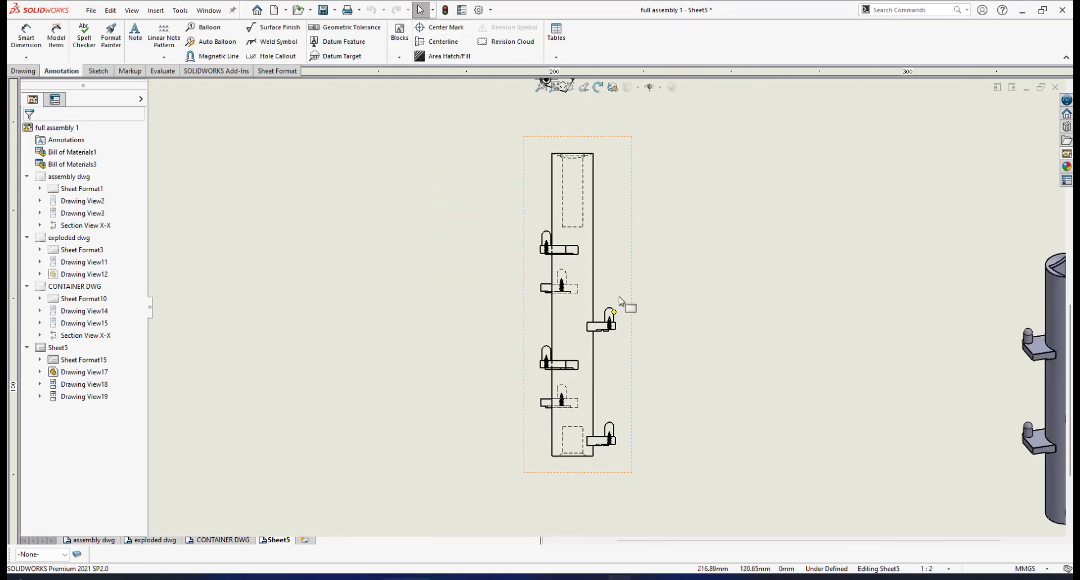
{"action": "scroll", "coordinate": [621, 225], "scroll_direction": "down", "scroll_amount": 1}
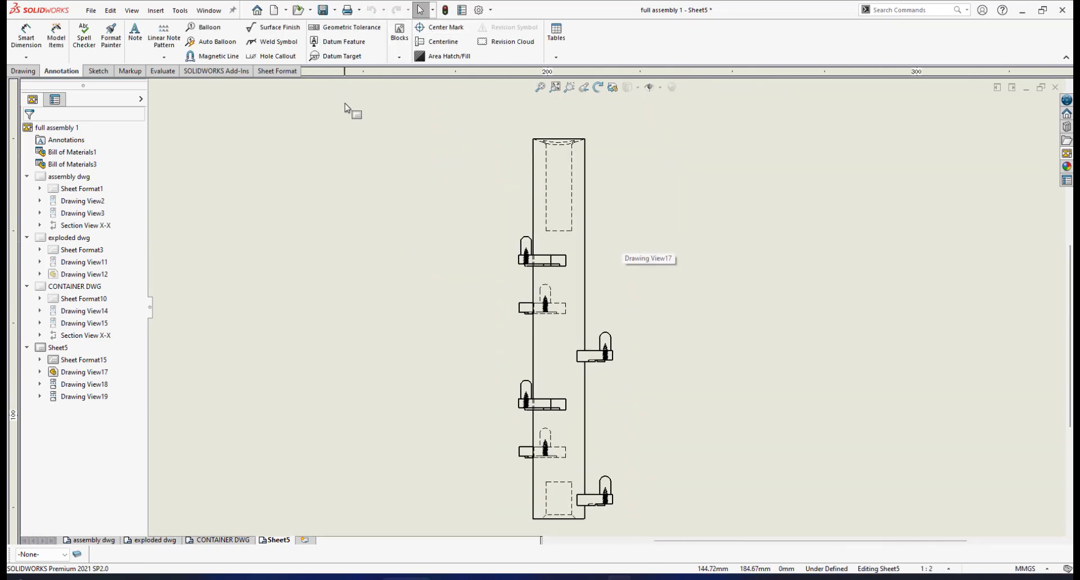
{"action": "left_click", "coordinate": [439, 45]}
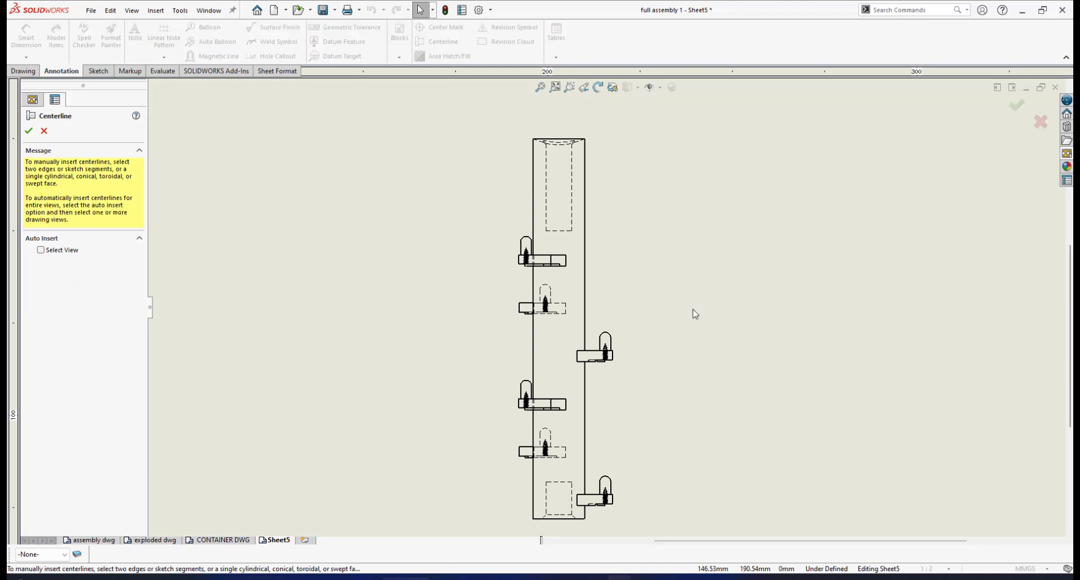
{"action": "left_click", "coordinate": [585, 284]}
{"action": "left_click", "coordinate": [533, 280]}
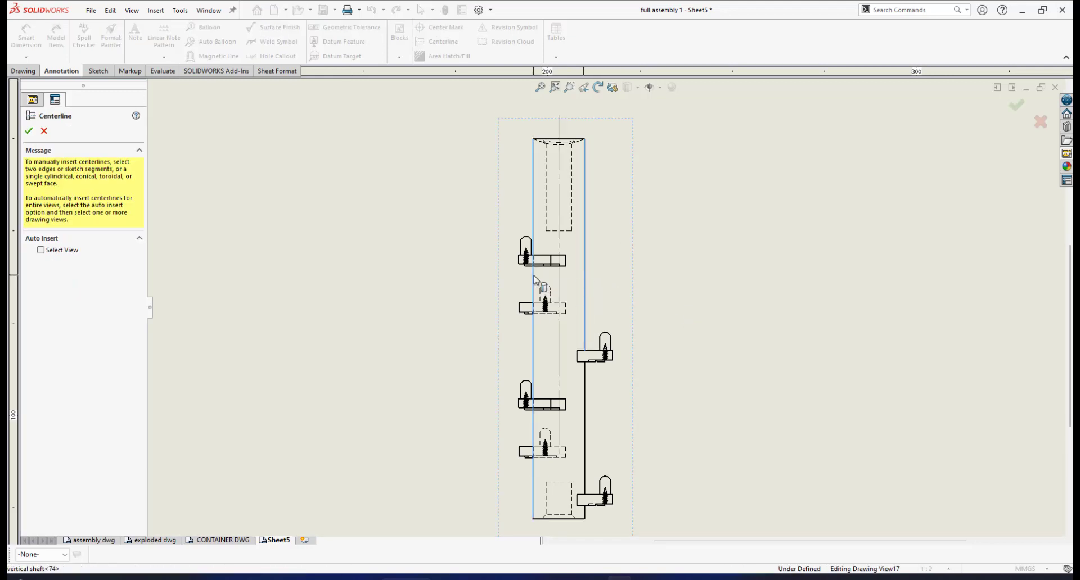
- Finish the Centerline command and extend the front view centerline's lower end slightly past the shaft's bottom edge
{"action": "left_click", "coordinate": [28, 132]}
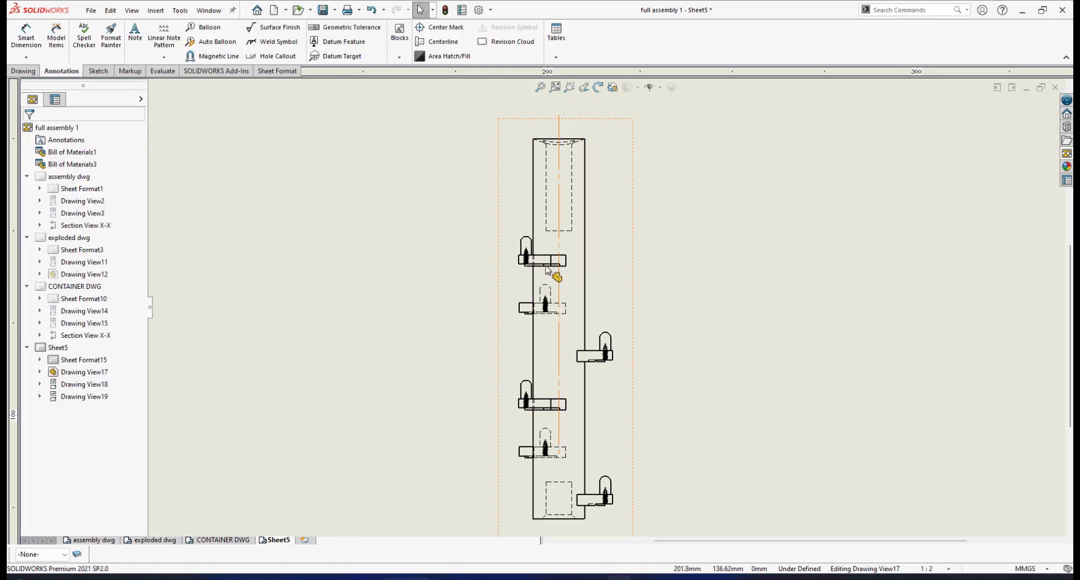
{"action": "left_click", "coordinate": [559, 277]}
{"action": "scroll", "coordinate": [560, 456], "scroll_direction": "down", "scroll_amount": 1}
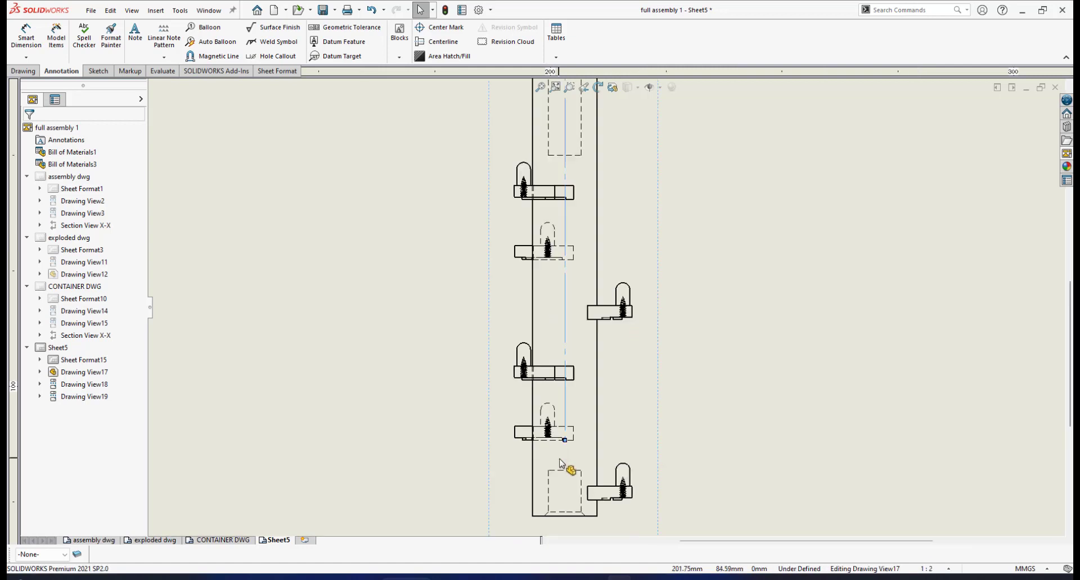
{"action": "scroll", "coordinate": [587, 450], "scroll_direction": "up", "scroll_amount": 4}
{"action": "scroll", "coordinate": [589, 401], "scroll_direction": "down", "scroll_amount": 2}
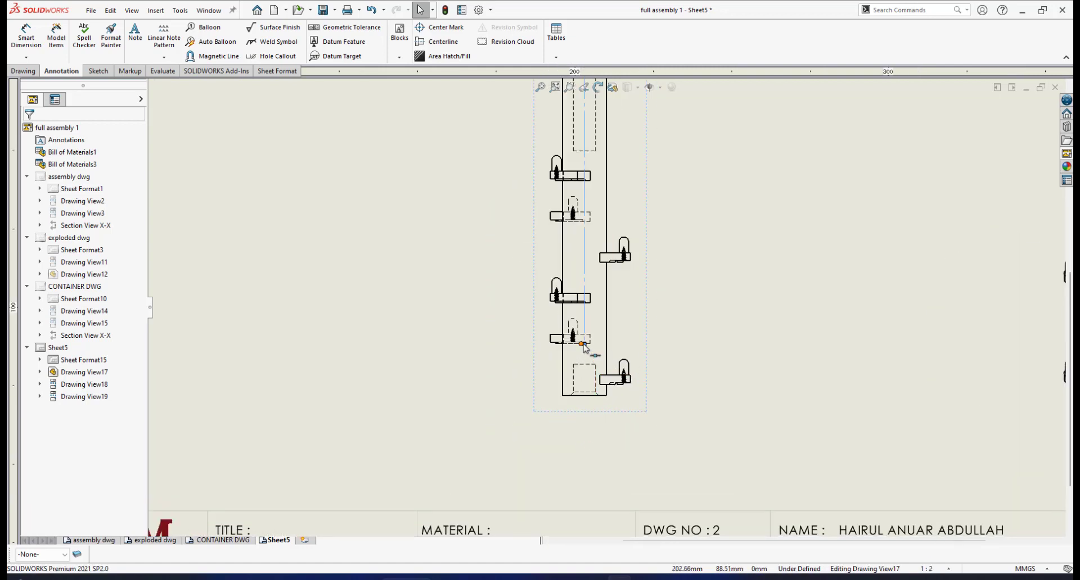
{"action": "left_click_drag", "start_coordinate": [586, 354], "coordinate": [585, 419]}
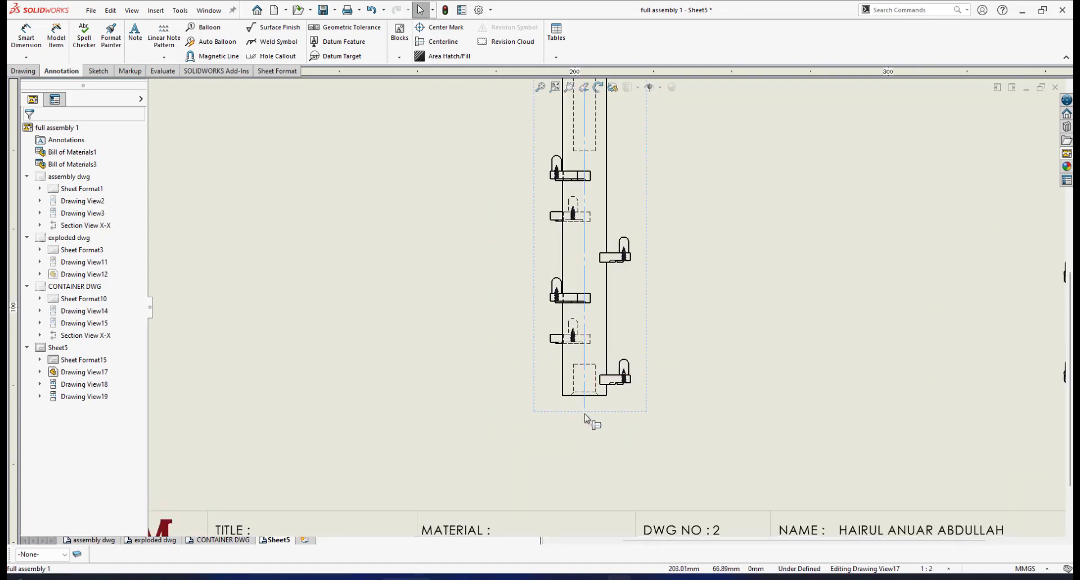
{"action": "left_click", "coordinate": [618, 337]}
- Shorten the centerline's upper end so it projects only slightly above the shaft's top edge in the front view
{"action": "scroll", "coordinate": [622, 247], "scroll_direction": "up", "scroll_amount": 3}
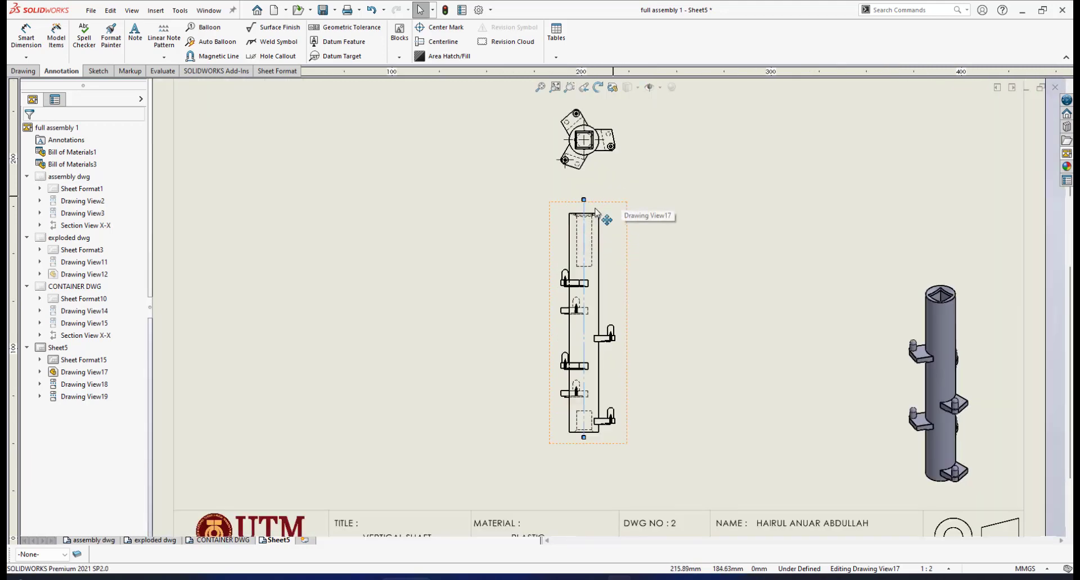
{"action": "scroll", "coordinate": [595, 212], "scroll_direction": "down", "scroll_amount": 5}
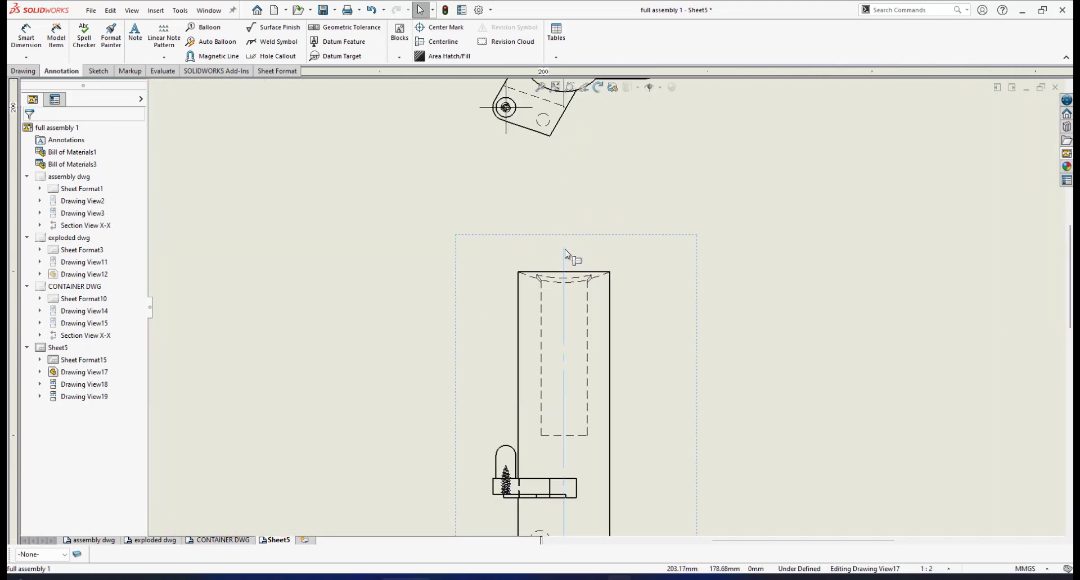
{"action": "scroll", "coordinate": [617, 402], "scroll_direction": "up", "scroll_amount": 5}
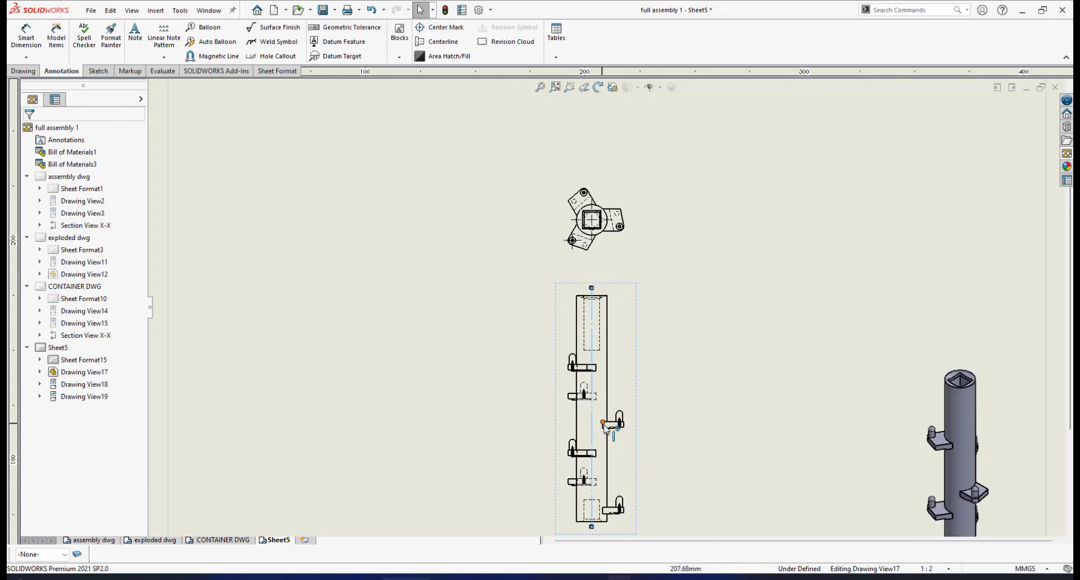
{"action": "scroll", "coordinate": [638, 360], "scroll_direction": "down", "scroll_amount": 5}
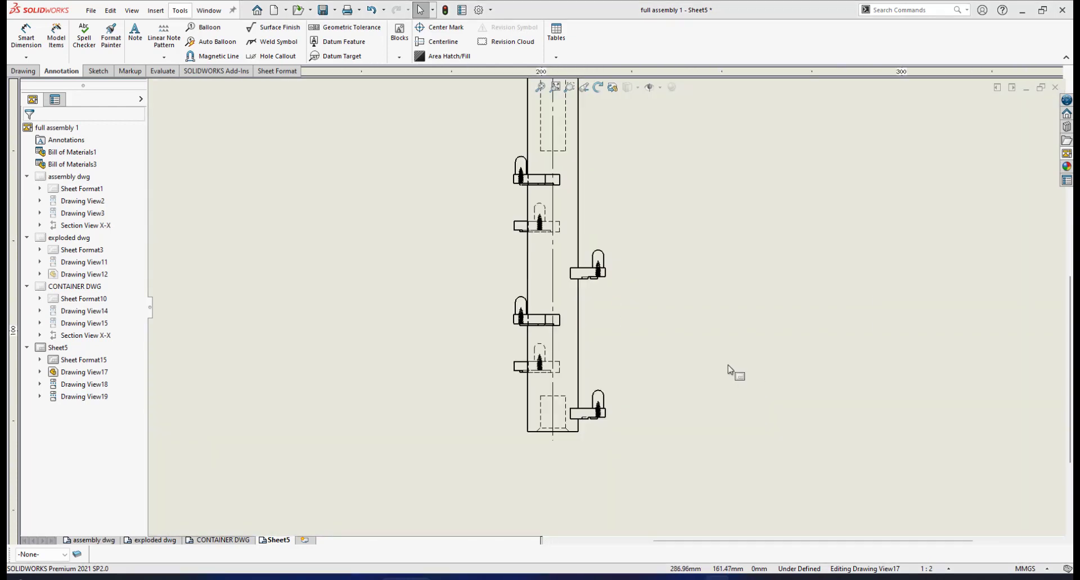
{"action": "scroll", "coordinate": [667, 282], "scroll_direction": "up", "scroll_amount": 4}
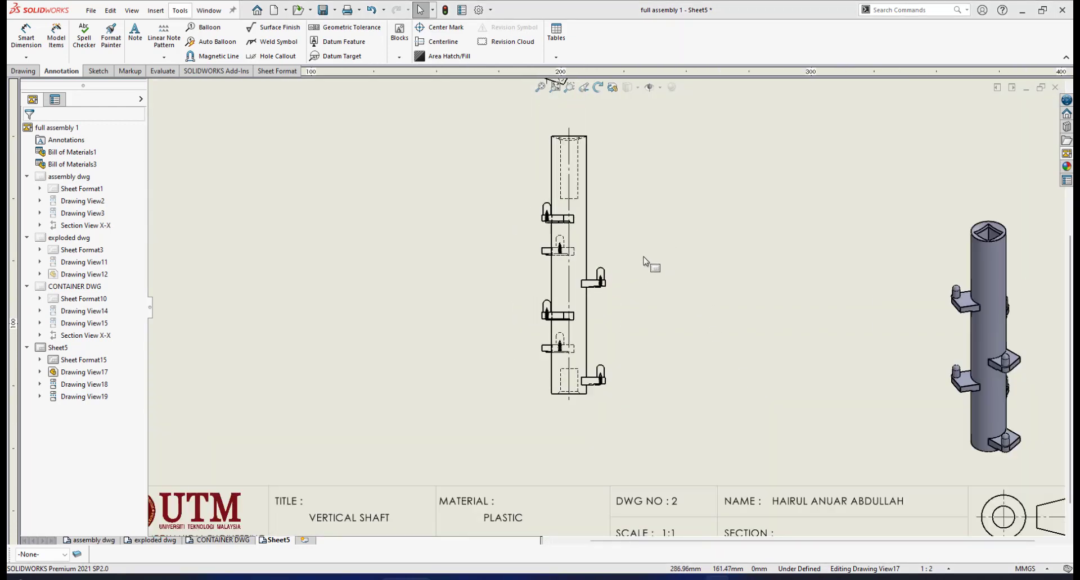
{"action": "scroll", "coordinate": [613, 231], "scroll_direction": "down", "scroll_amount": 1}
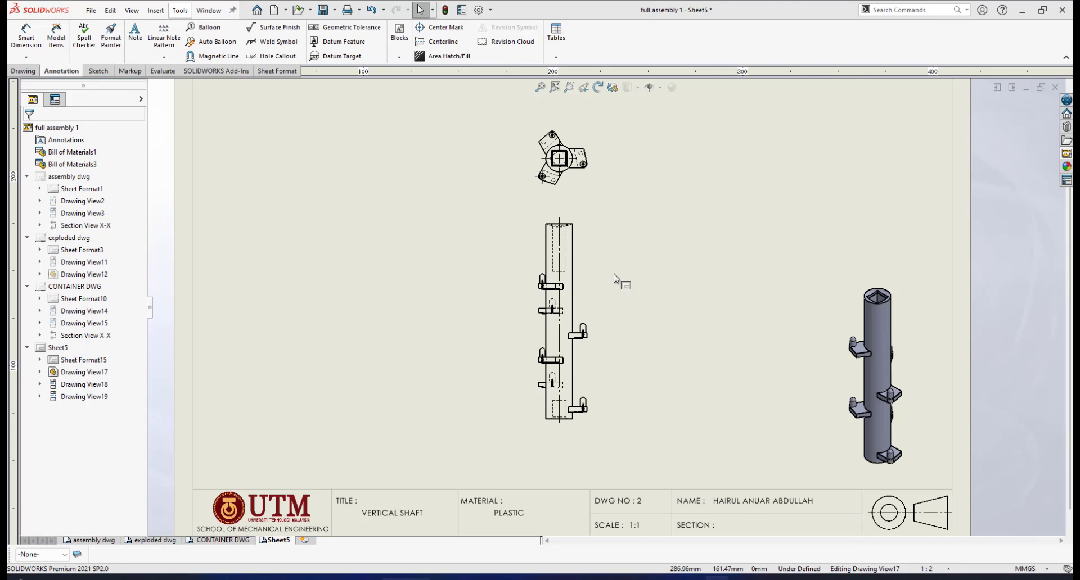
{"action": "scroll", "coordinate": [615, 278], "scroll_direction": "down", "scroll_amount": 1}
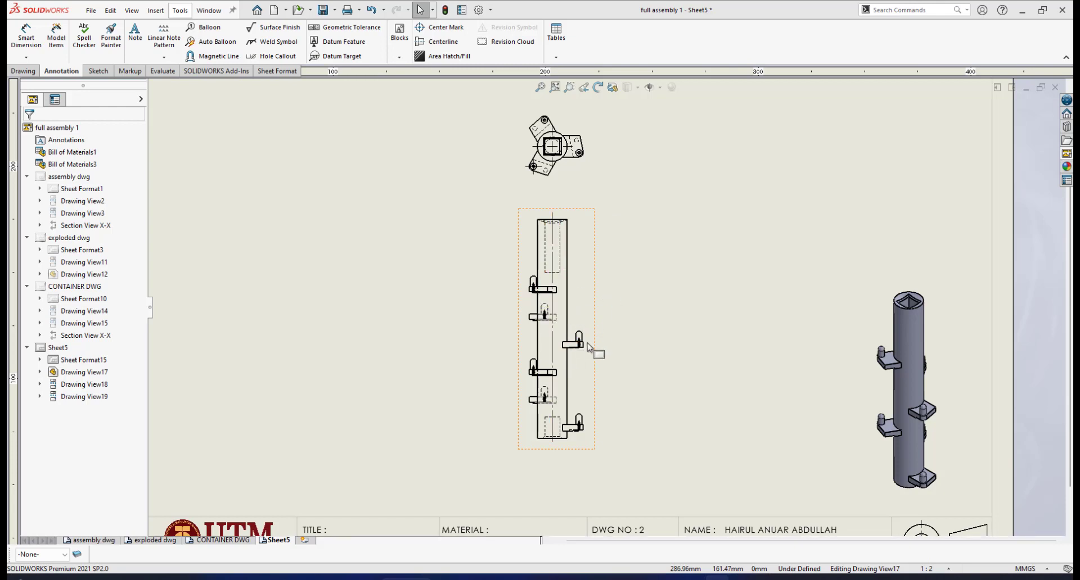
{"action": "scroll", "coordinate": [588, 347], "scroll_direction": "down", "scroll_amount": 1}
{"action": "scroll", "coordinate": [588, 347], "scroll_direction": "down", "scroll_amount": 1}
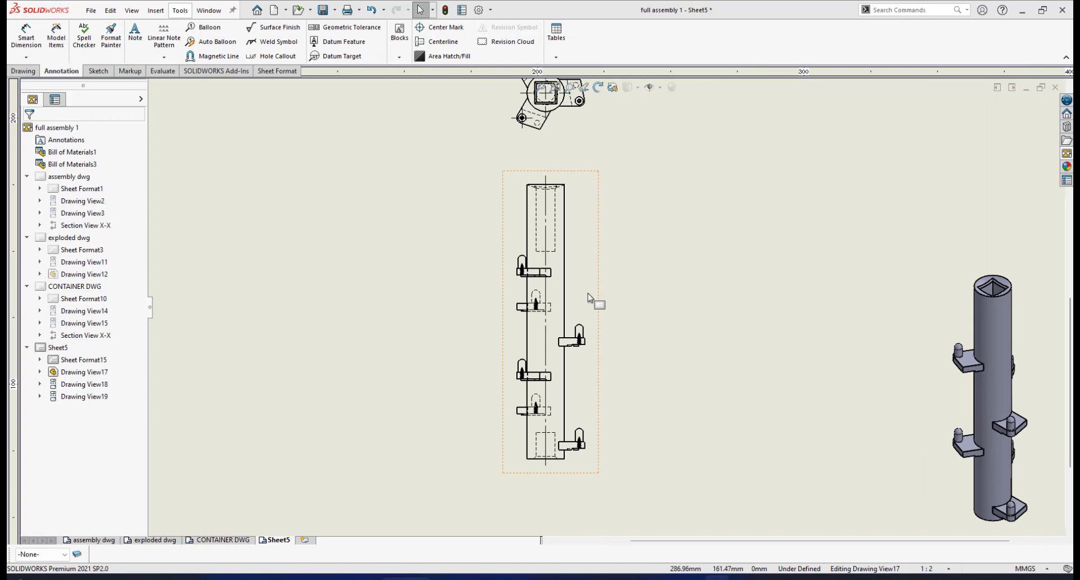
{"action": "scroll", "coordinate": [588, 298], "scroll_direction": "down", "scroll_amount": 1}
{"action": "scroll", "coordinate": [587, 292], "scroll_direction": "up", "scroll_amount": 1}
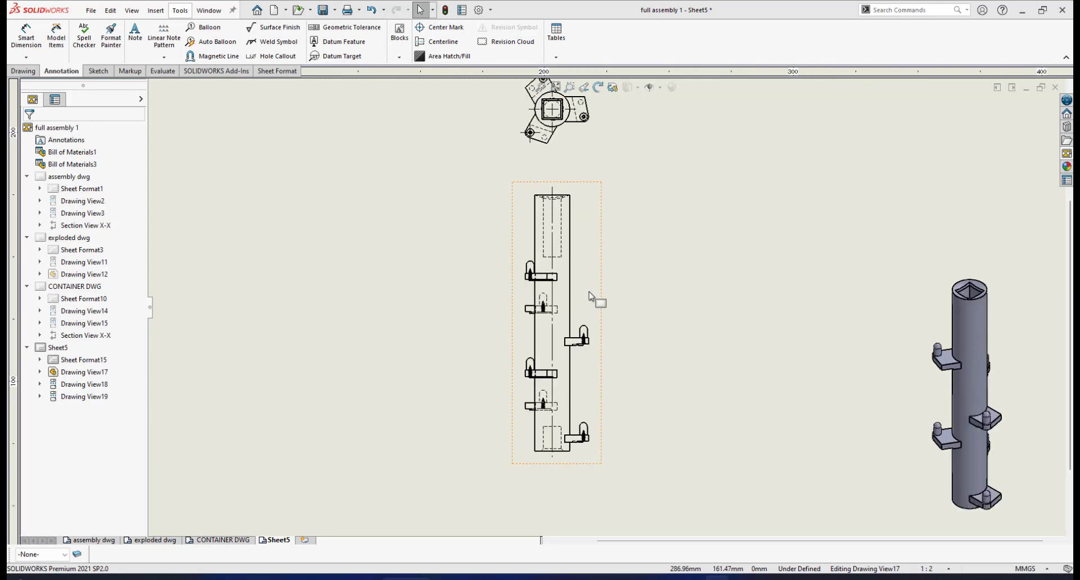
{"action": "scroll", "coordinate": [582, 272], "scroll_direction": "up", "scroll_amount": 1}
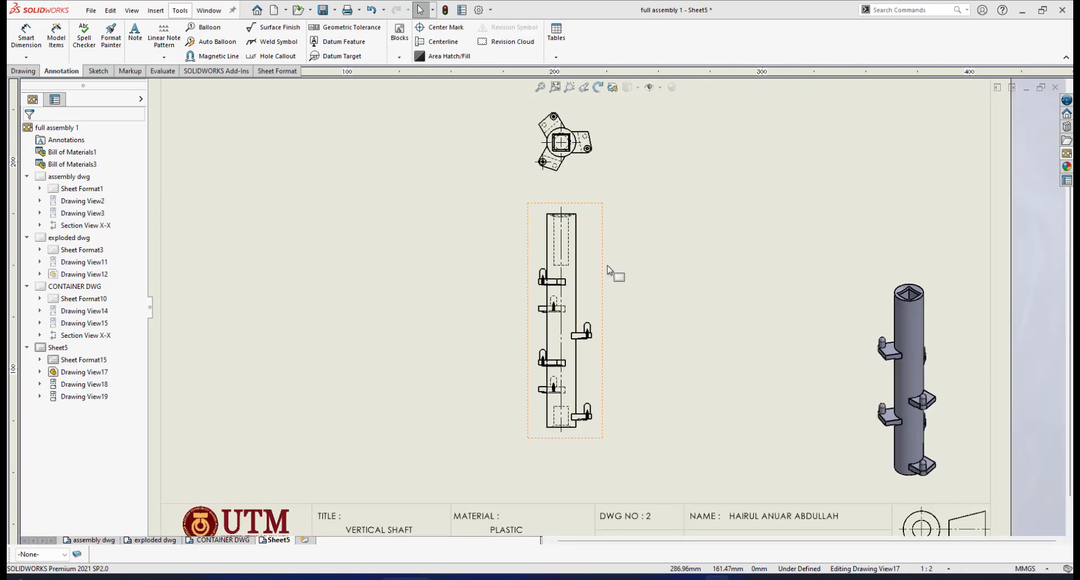
{"action": "scroll", "coordinate": [611, 272], "scroll_direction": "up", "scroll_amount": 1}
{"action": "scroll", "coordinate": [628, 302], "scroll_direction": "down", "scroll_amount": 1}
{"action": "scroll", "coordinate": [631, 318], "scroll_direction": "down", "scroll_amount": 1}
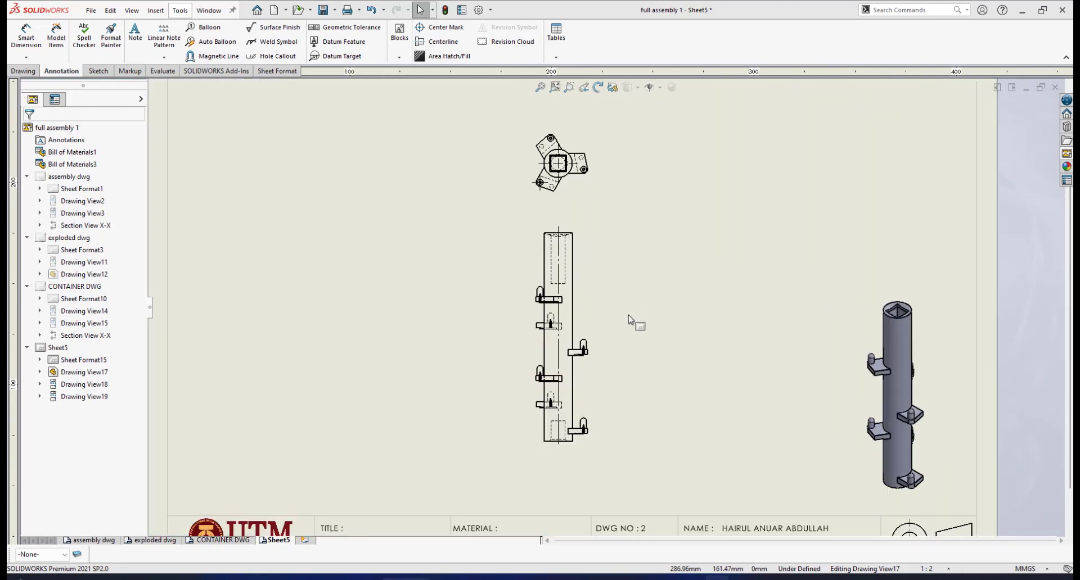
- Dimension the shaft's overall height between its top and bottom edges, placing the dimension right of the front view
{"action": "scroll", "coordinate": [629, 347], "scroll_direction": "down", "scroll_amount": 1}
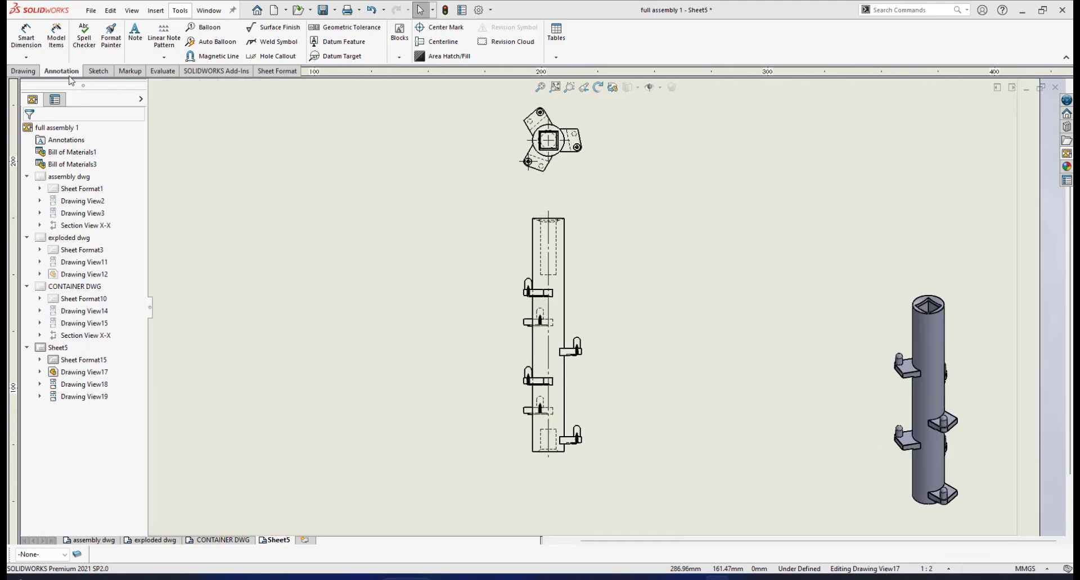
{"action": "left_click", "coordinate": [24, 39]}
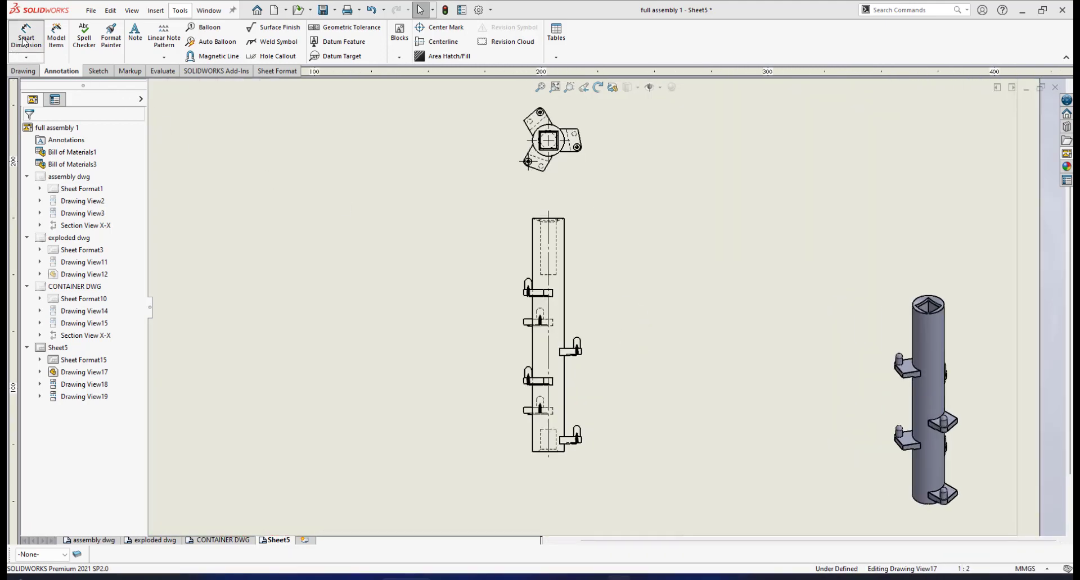
{"action": "scroll", "coordinate": [580, 270], "scroll_direction": "down", "scroll_amount": 3}
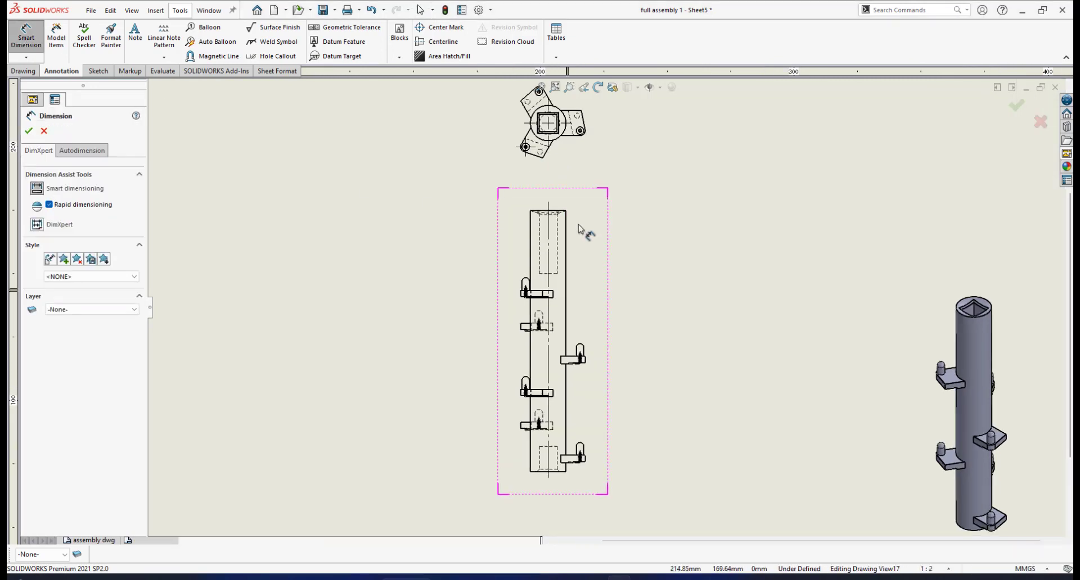
{"action": "left_click", "coordinate": [549, 213]}
{"action": "scroll", "coordinate": [618, 436], "scroll_direction": "up", "scroll_amount": 5}
{"action": "scroll", "coordinate": [590, 422], "scroll_direction": "down", "scroll_amount": 5}
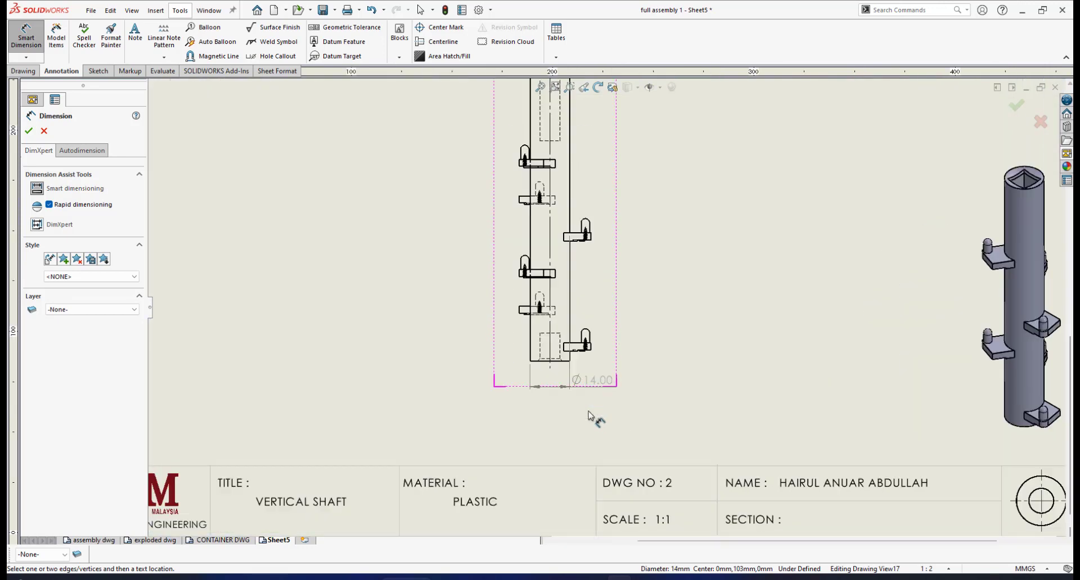
{"action": "left_click", "coordinate": [563, 343]}
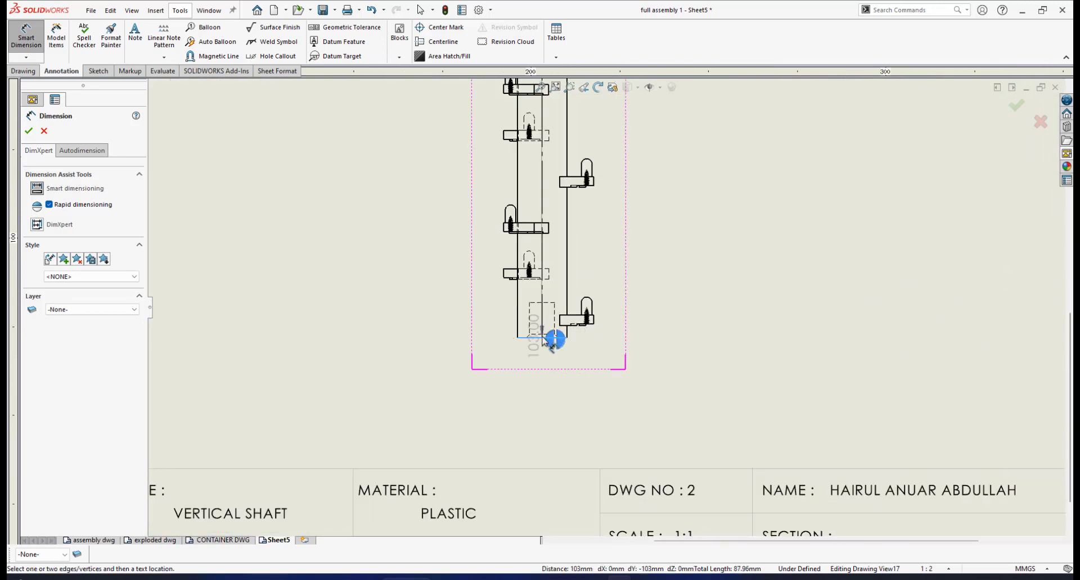
{"action": "left_click", "coordinate": [565, 341]}
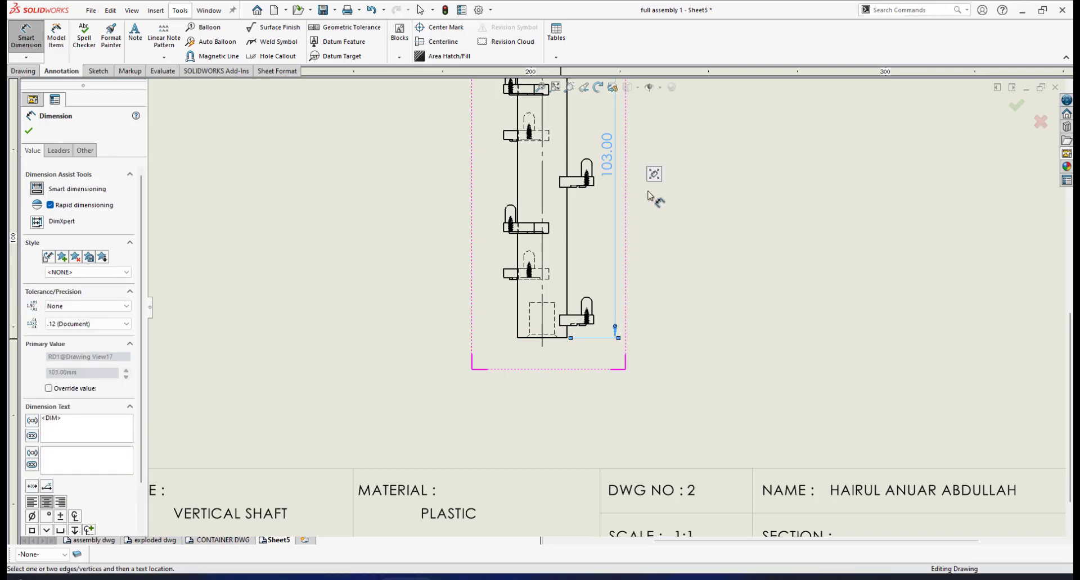
{"action": "key", "text": "f"}
{"action": "scroll", "coordinate": [630, 194], "scroll_direction": "down", "scroll_amount": 1}
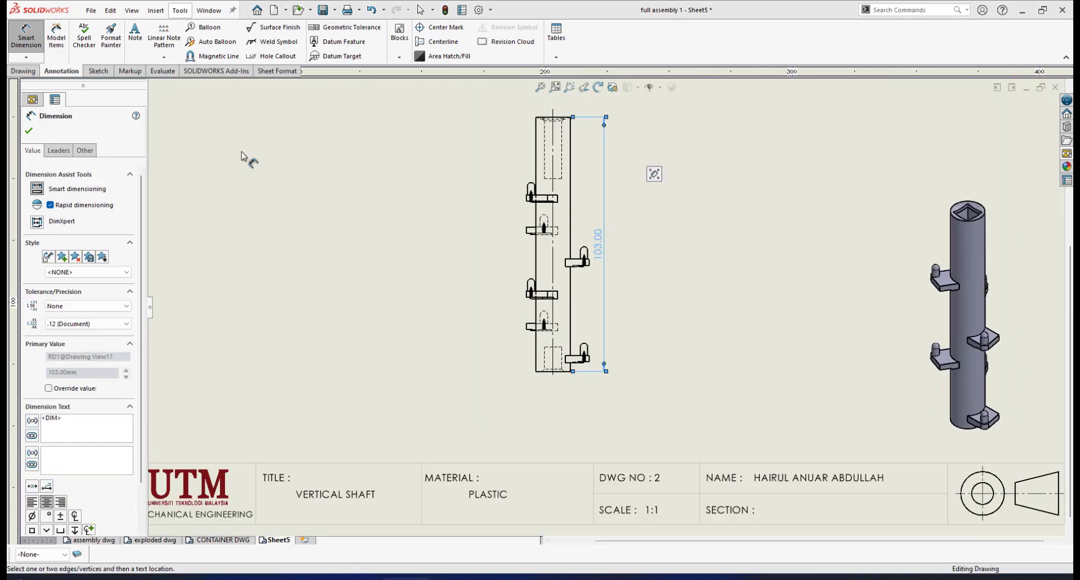
{"action": "left_click", "coordinate": [28, 133]}
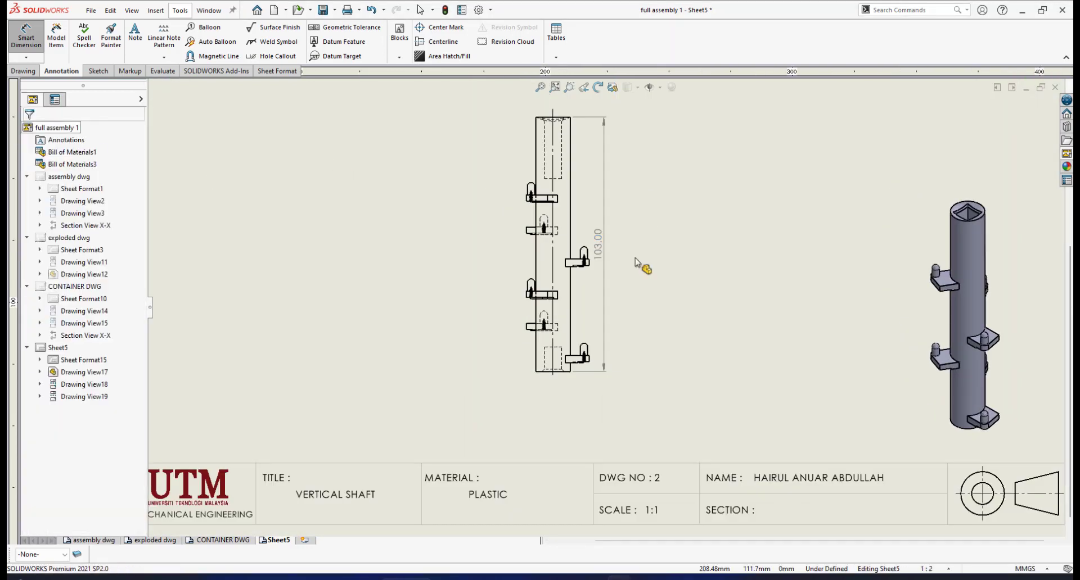
- Examine the lower end of the shaft and its lowest protruding bracket in the front view
{"action": "scroll", "coordinate": [609, 309], "scroll_direction": "down", "scroll_amount": 2}
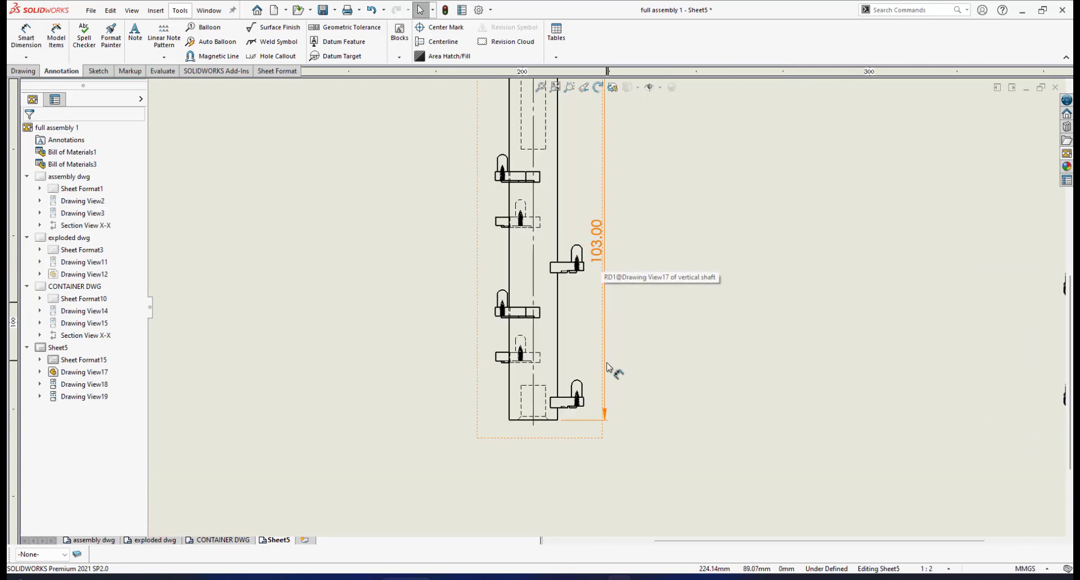
{"action": "scroll", "coordinate": [613, 369], "scroll_direction": "up", "scroll_amount": 1}
{"action": "scroll", "coordinate": [606, 379], "scroll_direction": "down", "scroll_amount": 2}
{"action": "scroll", "coordinate": [605, 380], "scroll_direction": "down", "scroll_amount": 1}
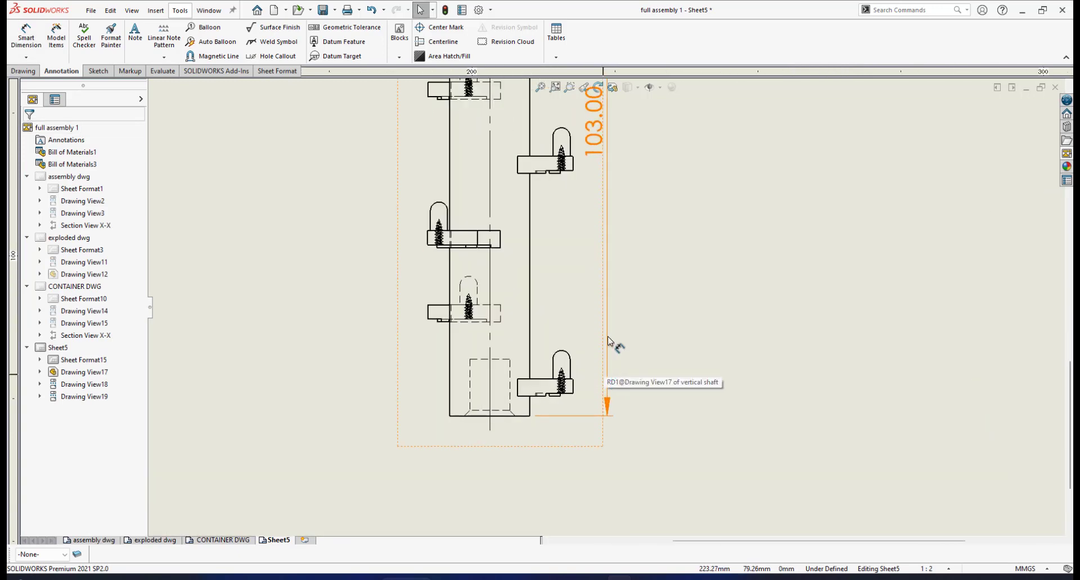
{"action": "scroll", "coordinate": [603, 344], "scroll_direction": "up", "scroll_amount": 1}
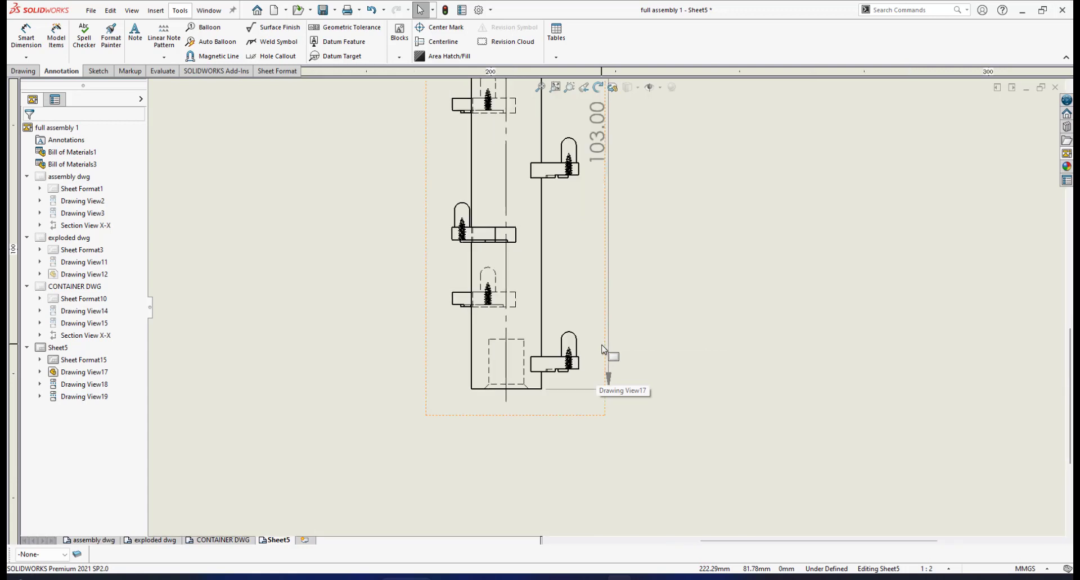
{"action": "scroll", "coordinate": [603, 350], "scroll_direction": "down", "scroll_amount": 1}
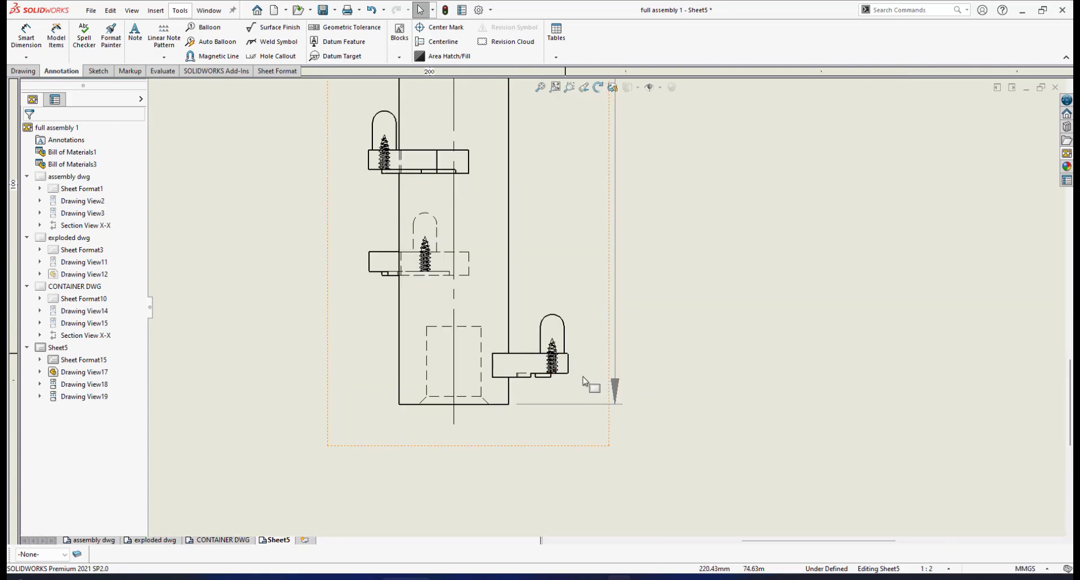
{"action": "scroll", "coordinate": [612, 309], "scroll_direction": "up", "scroll_amount": 3}
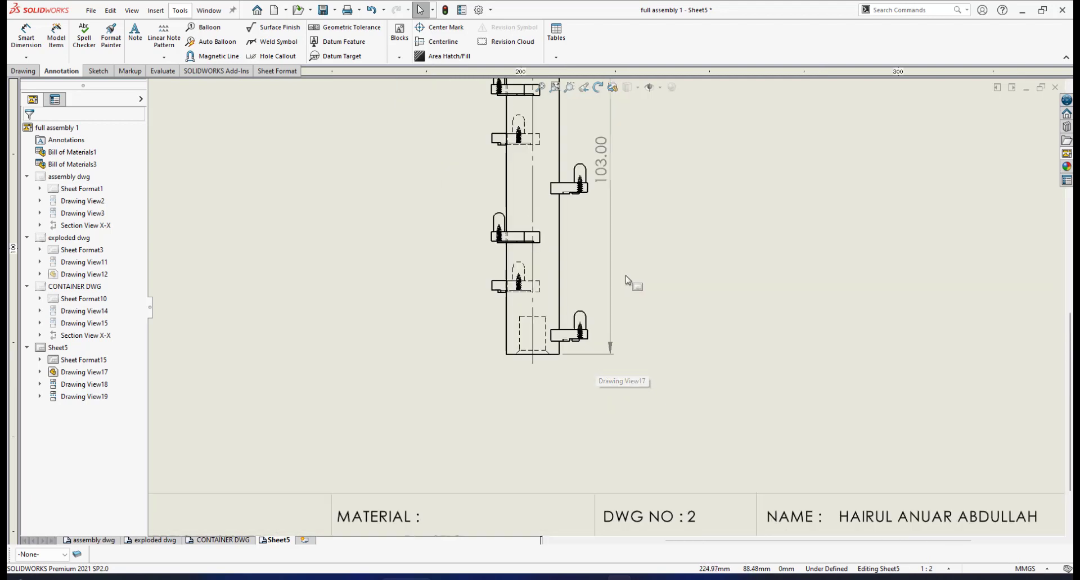
{"action": "scroll", "coordinate": [599, 341], "scroll_direction": "down", "scroll_amount": 1}
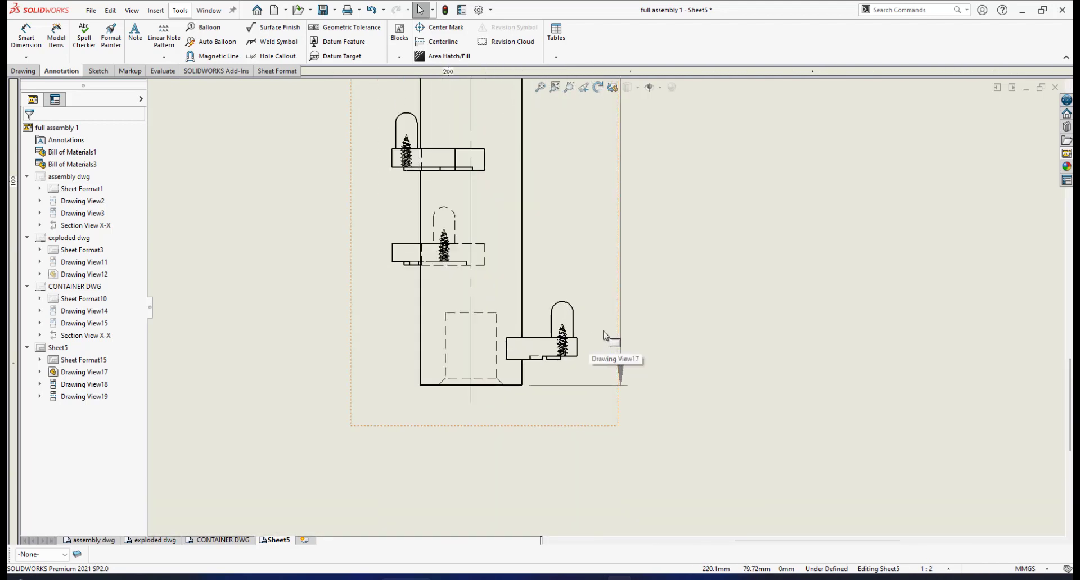
- Dimension the vertical distance from the lowest right-hand bracket's top edge to the shaft's bottom edge, inside the overall height dimension
{"action": "scroll", "coordinate": [596, 354], "scroll_direction": "down", "scroll_amount": 2}
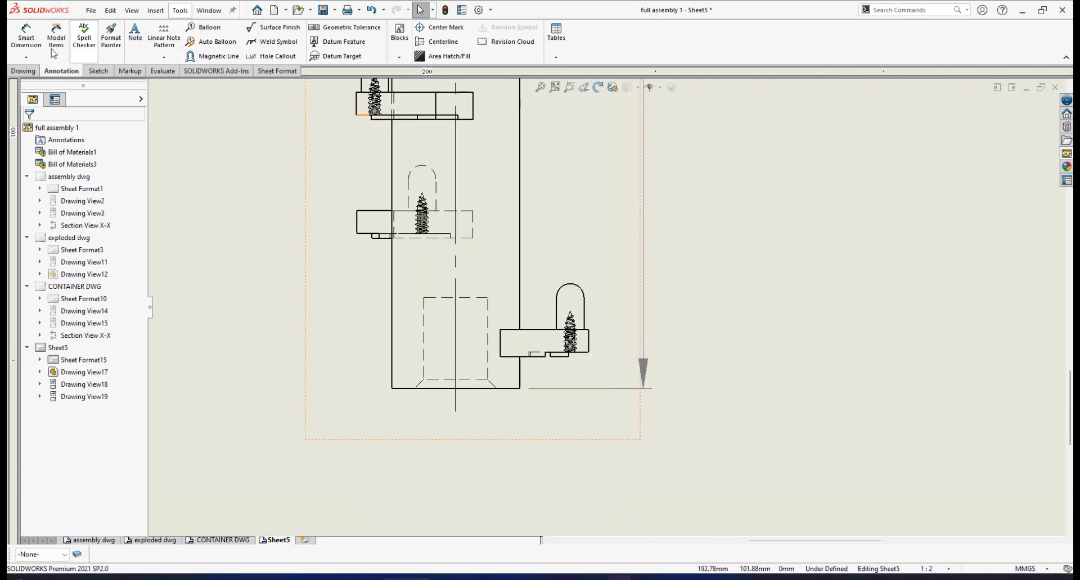
{"action": "left_click", "coordinate": [26, 33]}
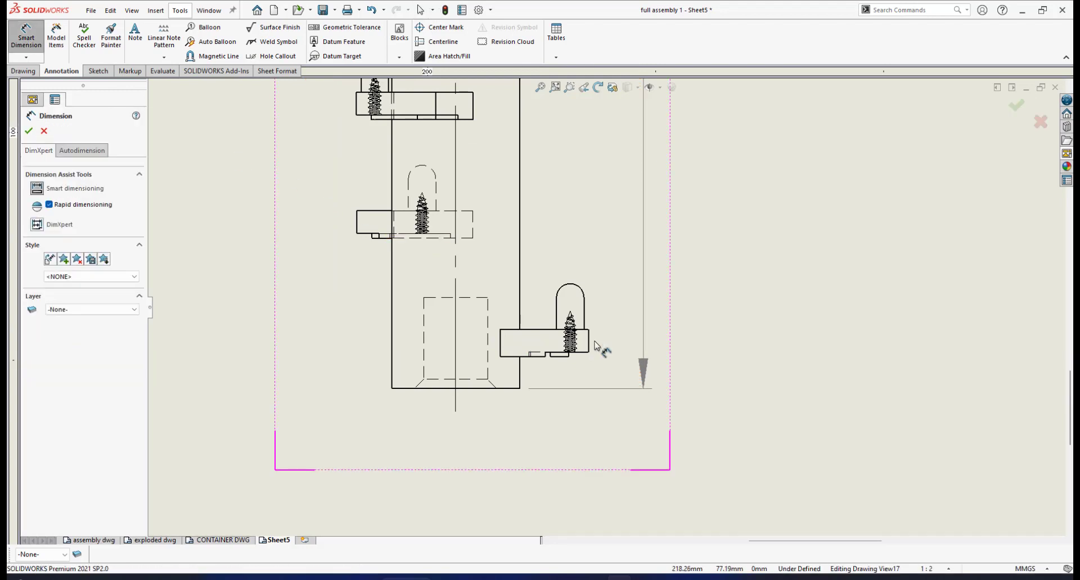
{"action": "scroll", "coordinate": [588, 344], "scroll_direction": "down", "scroll_amount": 2}
{"action": "scroll", "coordinate": [514, 324], "scroll_direction": "down", "scroll_amount": 1}
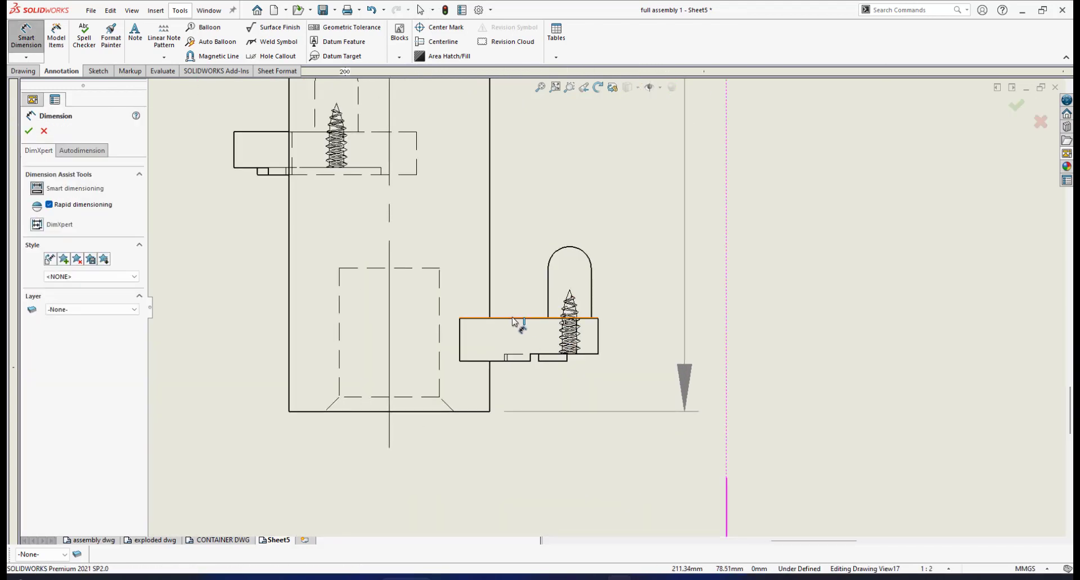
{"action": "left_click", "coordinate": [532, 320]}
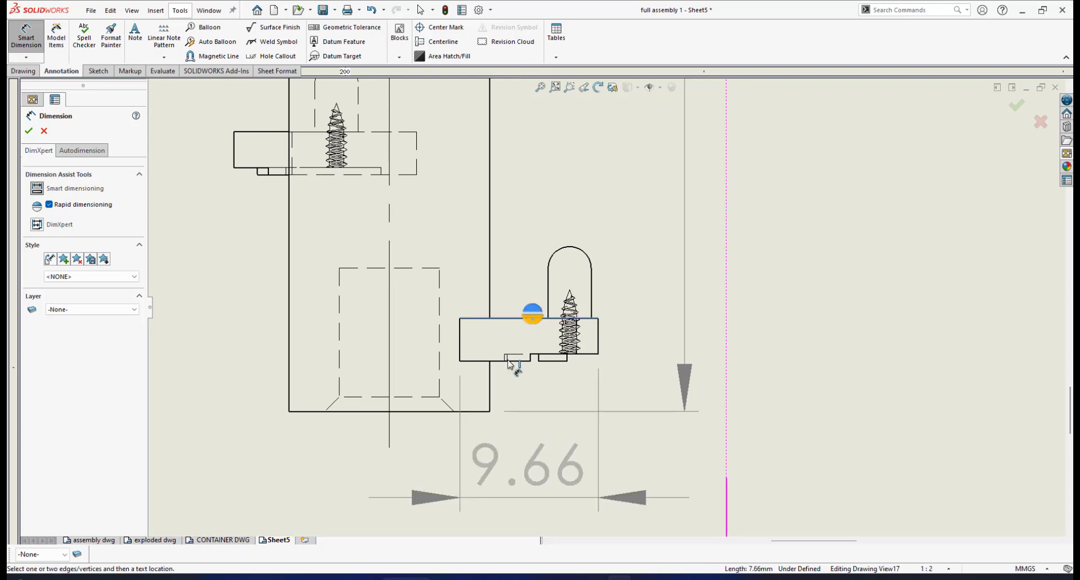
{"action": "left_click", "coordinate": [483, 416]}
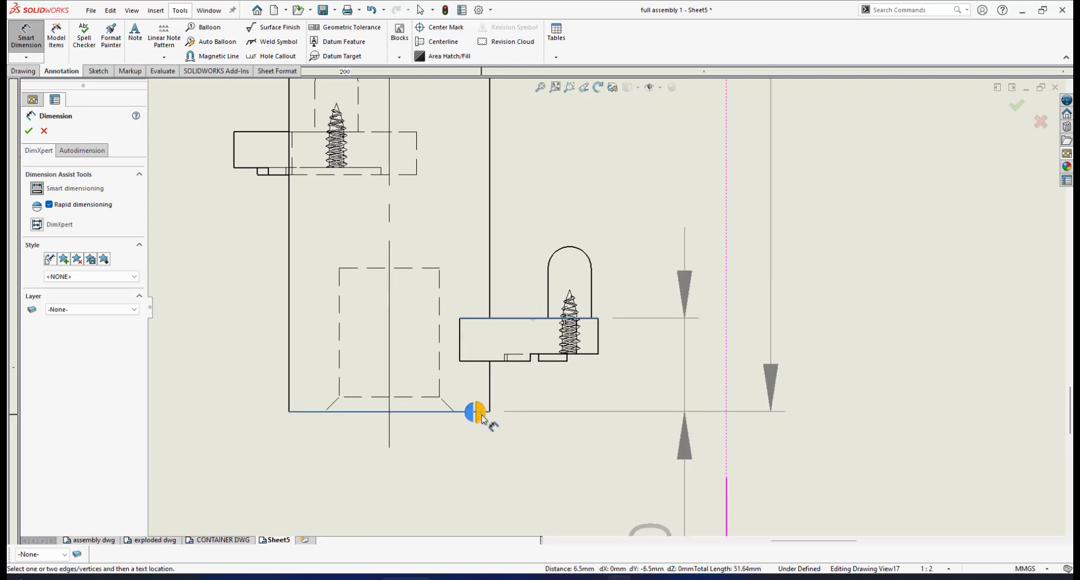
{"action": "left_click", "coordinate": [483, 416]}
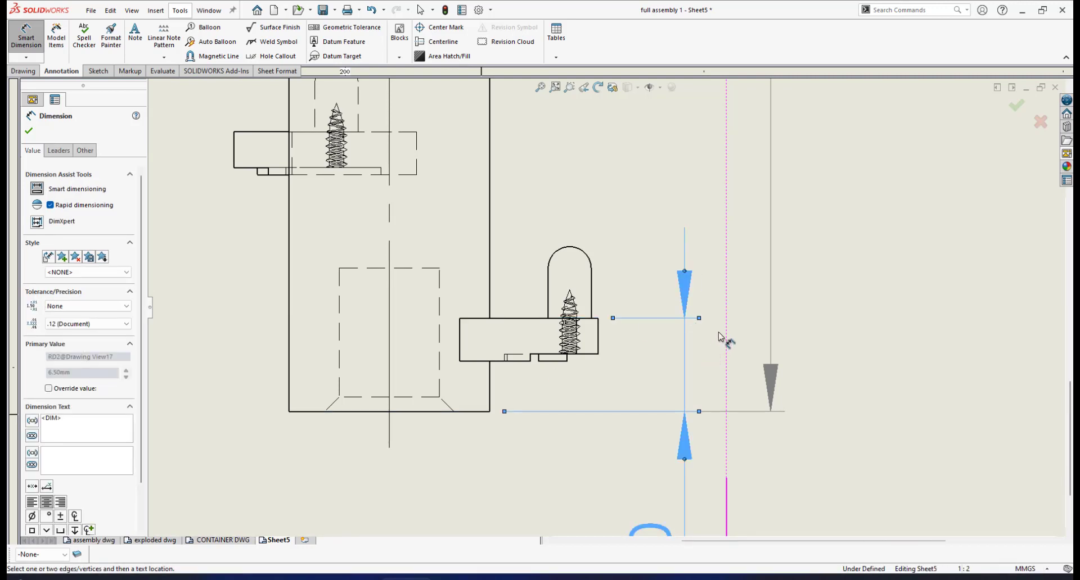
- Move the lowest right-hand bracket's height dimension text closer to the shaft and set its precision to one decimal place (.1)
{"action": "scroll", "coordinate": [747, 294], "scroll_direction": "up", "scroll_amount": 6}
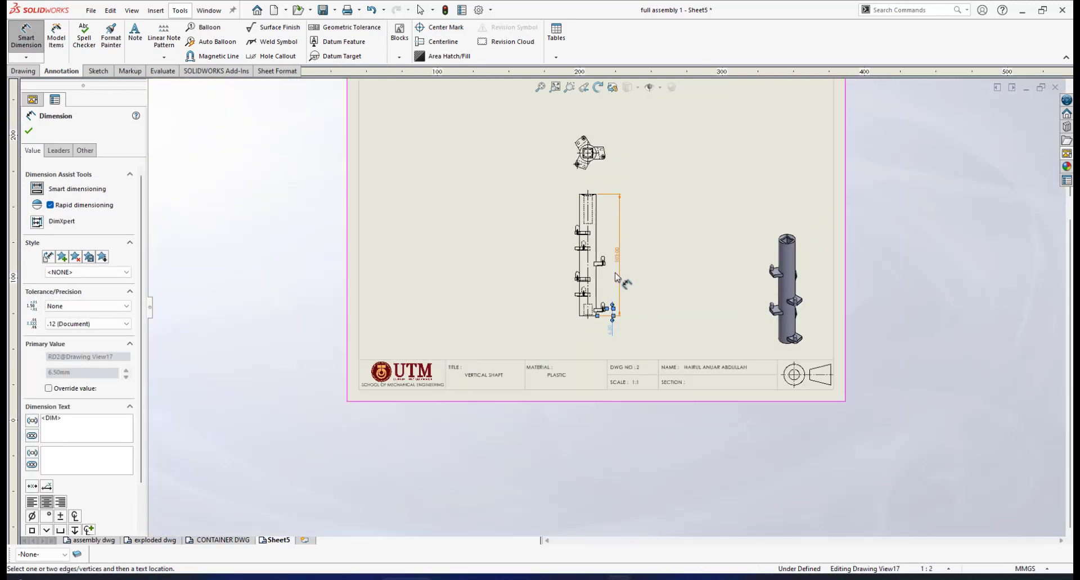
{"action": "scroll", "coordinate": [610, 311], "scroll_direction": "down", "scroll_amount": 5}
{"action": "scroll", "coordinate": [623, 324], "scroll_direction": "down", "scroll_amount": 5}
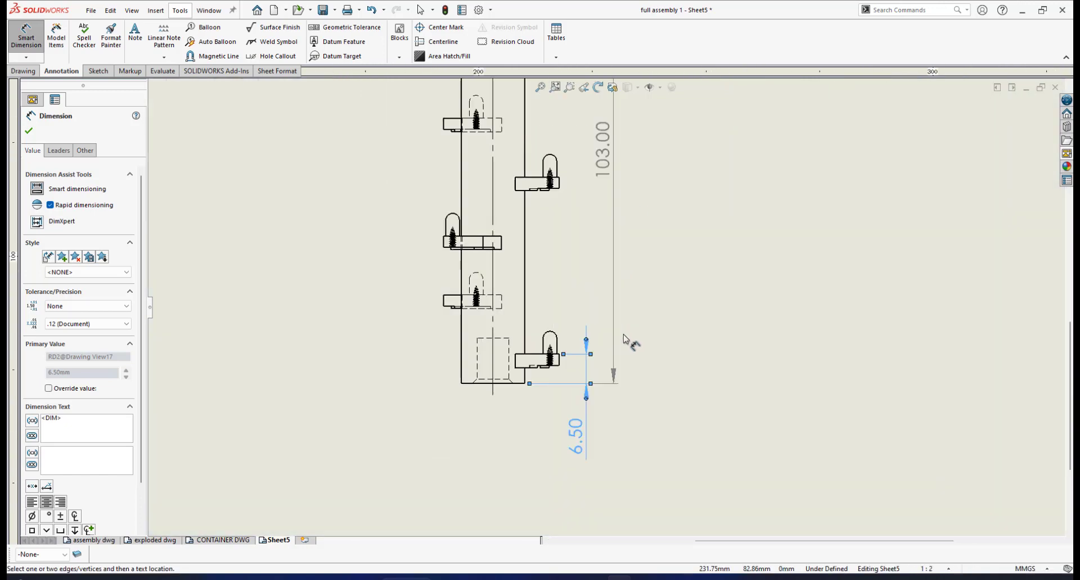
{"action": "left_click", "coordinate": [30, 134]}
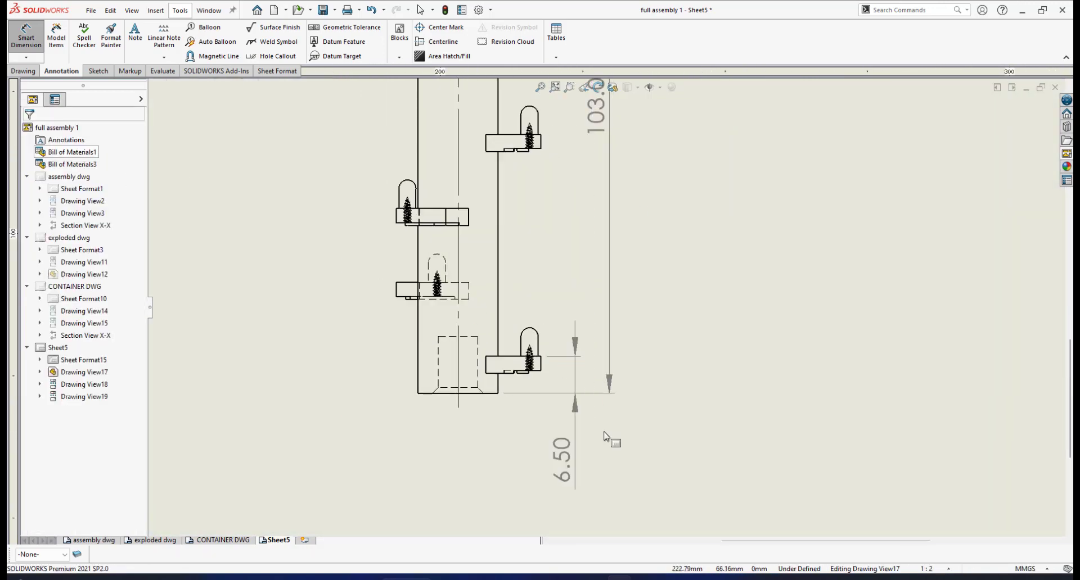
{"action": "left_click_drag", "start_coordinate": [560, 445], "coordinate": [559, 431]}
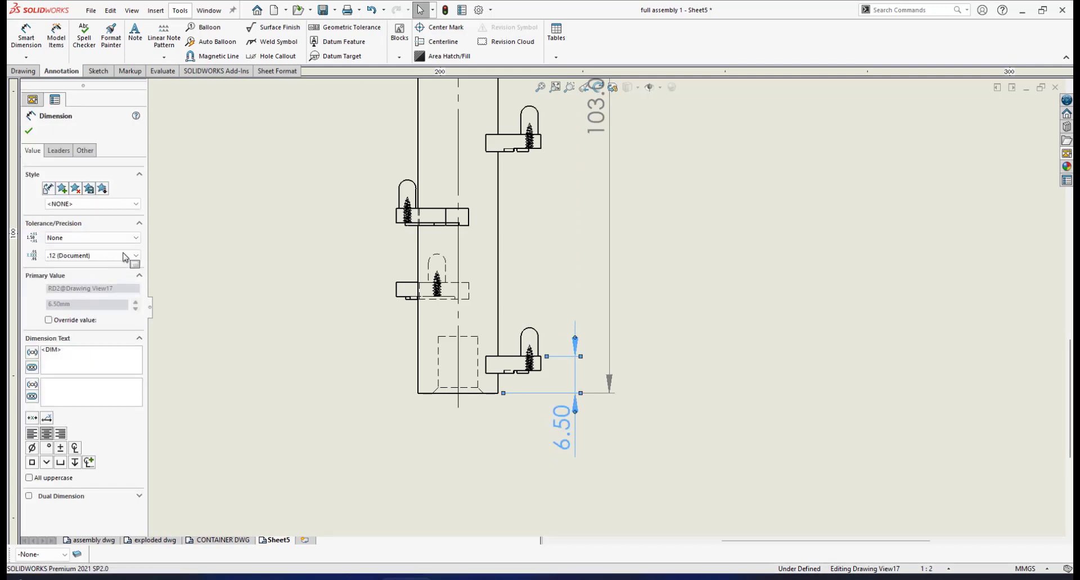
{"action": "left_click", "coordinate": [136, 256]}
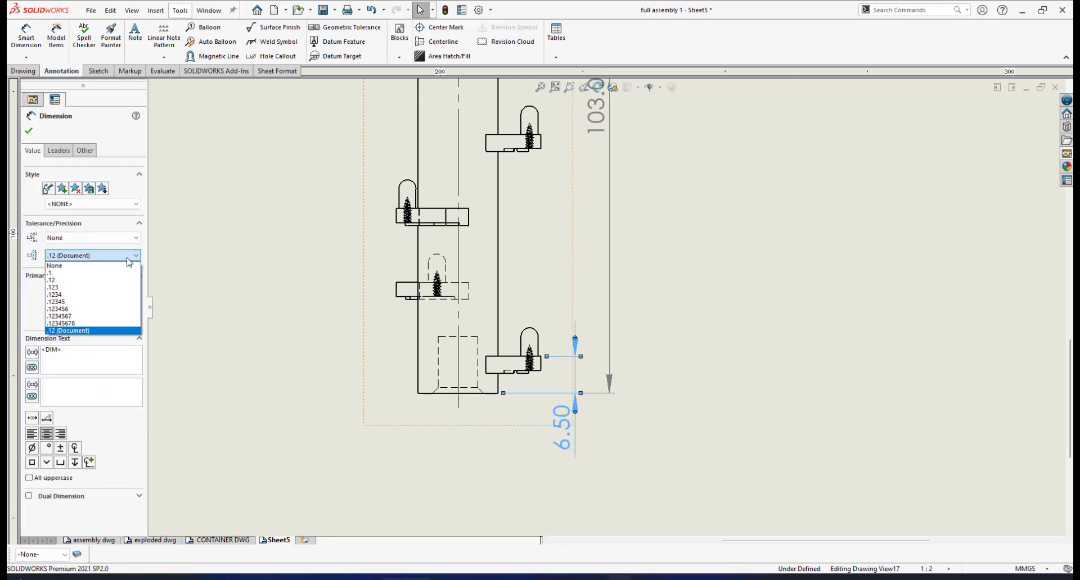
{"action": "left_click", "coordinate": [65, 272]}
- Set the precision of the shaft's overall height dimension to None
{"action": "scroll", "coordinate": [573, 231], "scroll_direction": "up", "scroll_amount": 3}
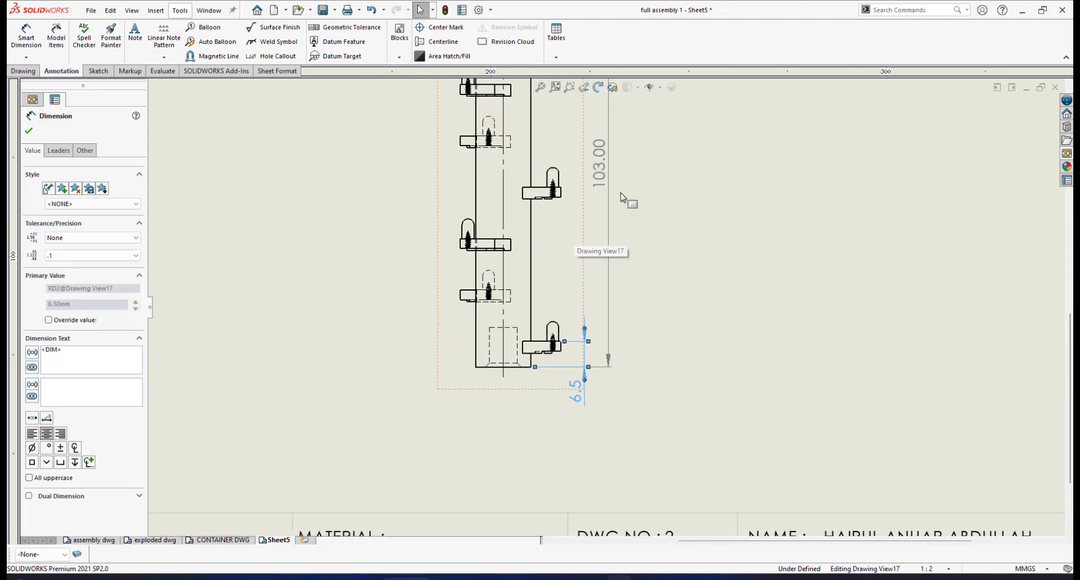
{"action": "left_click", "coordinate": [605, 171]}
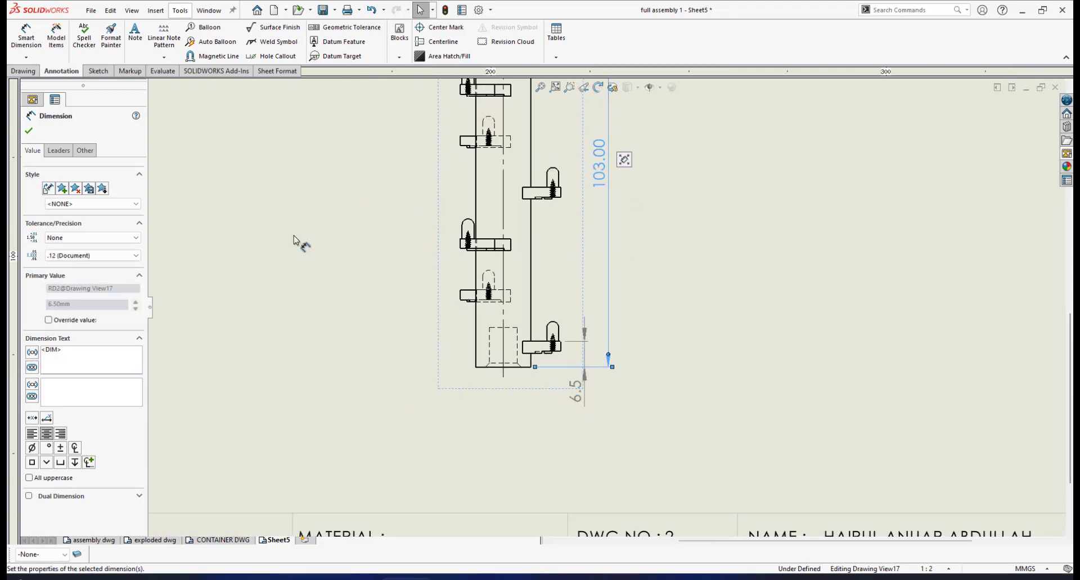
{"action": "left_click", "coordinate": [134, 256]}
{"action": "left_click", "coordinate": [59, 264]}
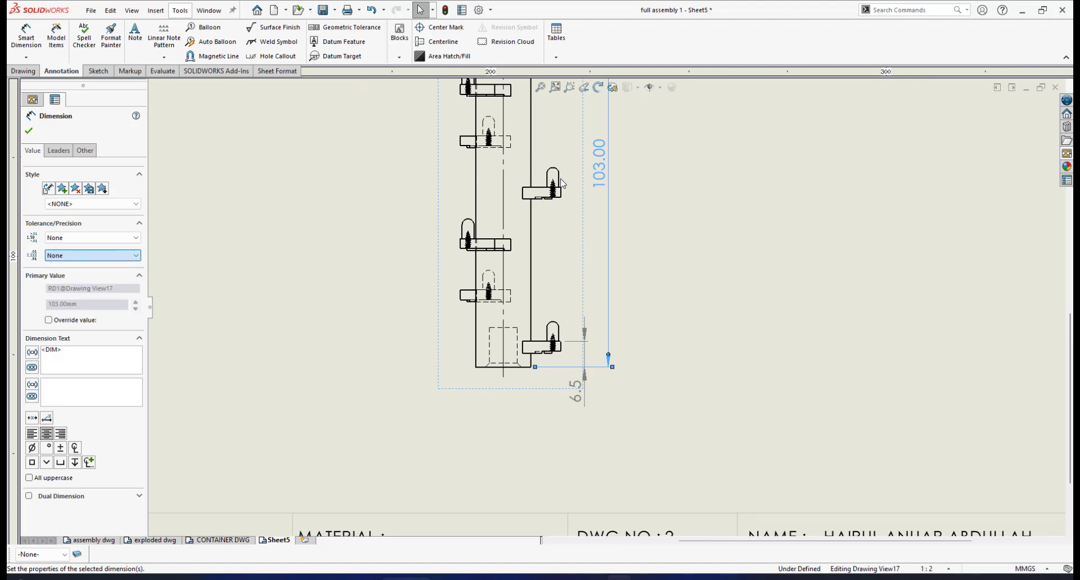
- Dimension the vertical distance between the top edges of the lowest right-hand and lowest left-hand brackets, placing the dimension left of the shaft
{"action": "scroll", "coordinate": [602, 202], "scroll_direction": "up", "scroll_amount": 2}
{"action": "scroll", "coordinate": [588, 360], "scroll_direction": "down", "scroll_amount": 3}
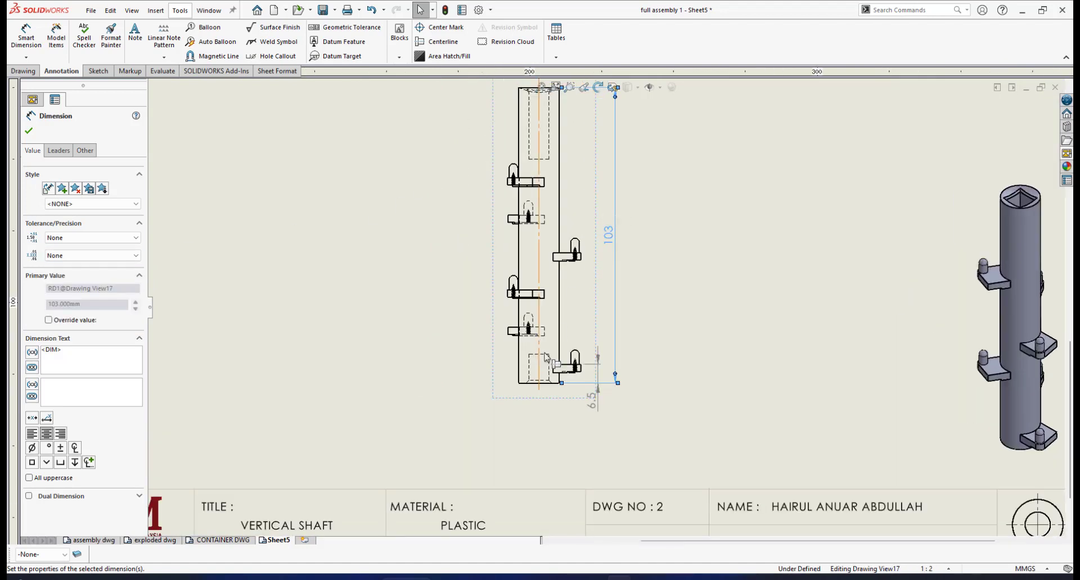
{"action": "scroll", "coordinate": [593, 369], "scroll_direction": "down", "scroll_amount": 1}
{"action": "scroll", "coordinate": [593, 369], "scroll_direction": "down", "scroll_amount": 3}
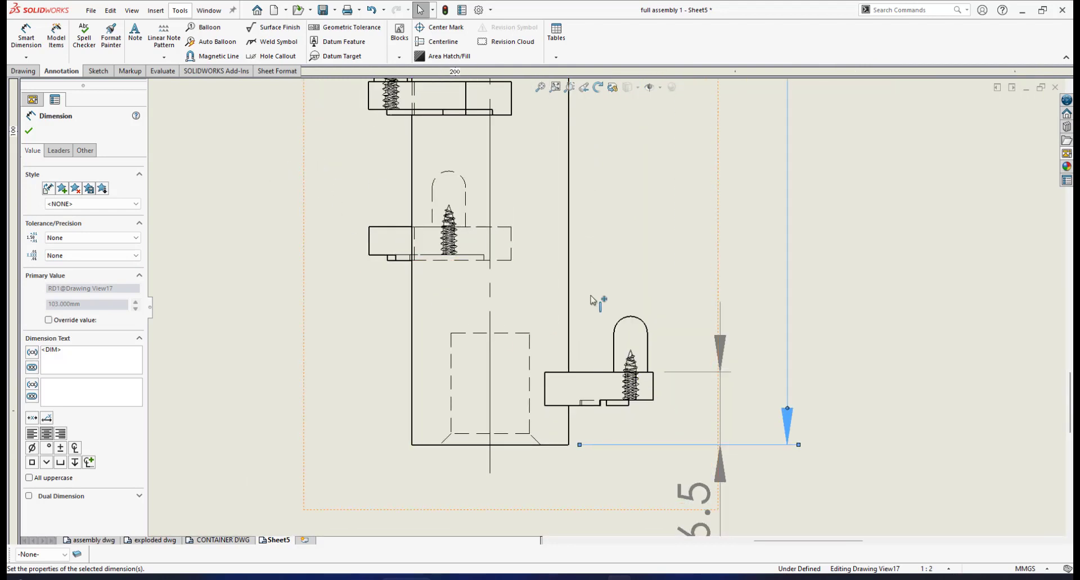
{"action": "left_click", "coordinate": [25, 43]}
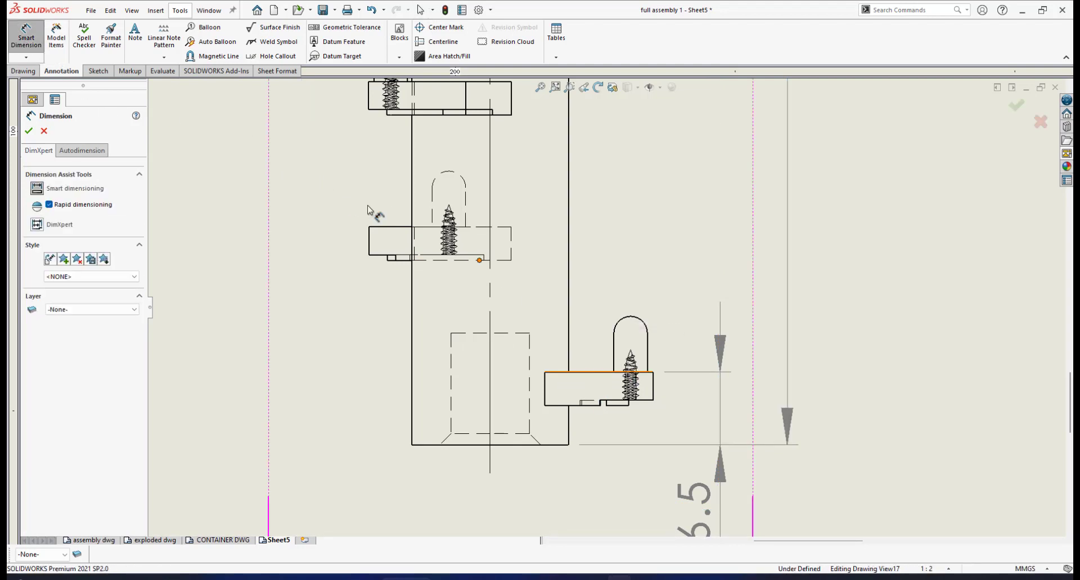
{"action": "left_click", "coordinate": [554, 371]}
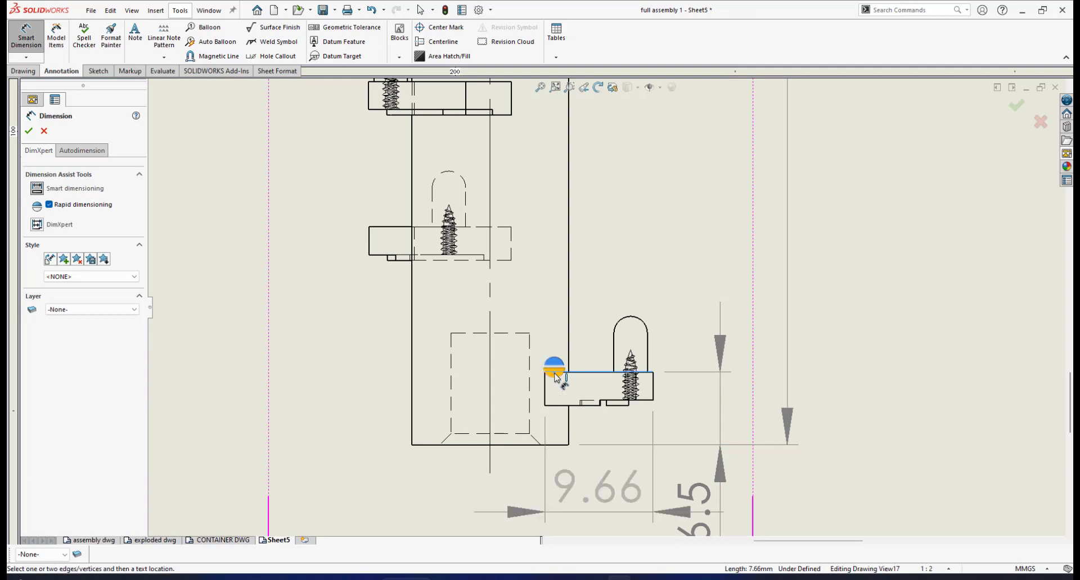
{"action": "left_click", "coordinate": [378, 227]}
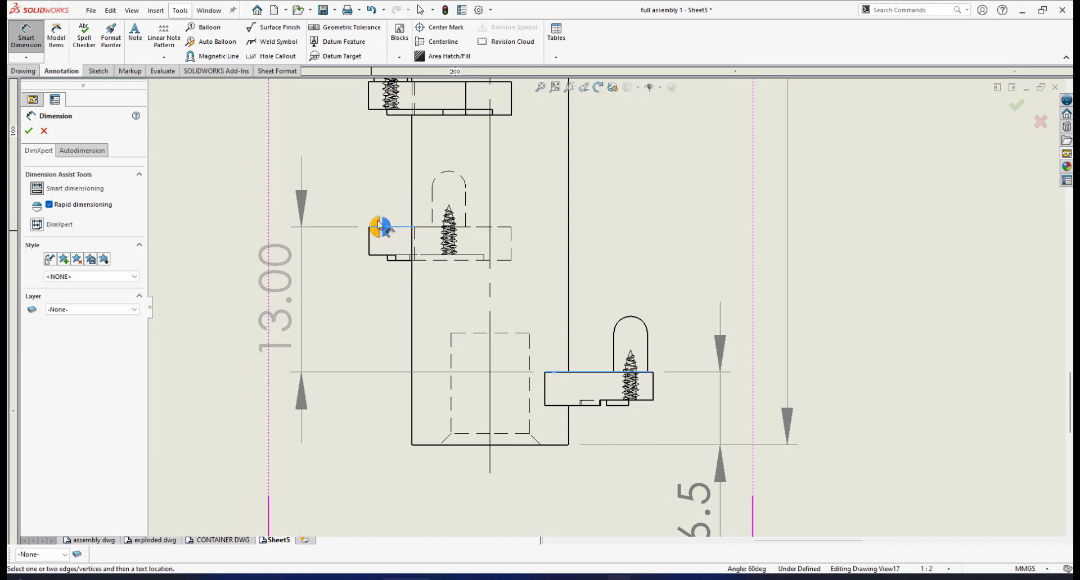
{"action": "left_click", "coordinate": [376, 228]}
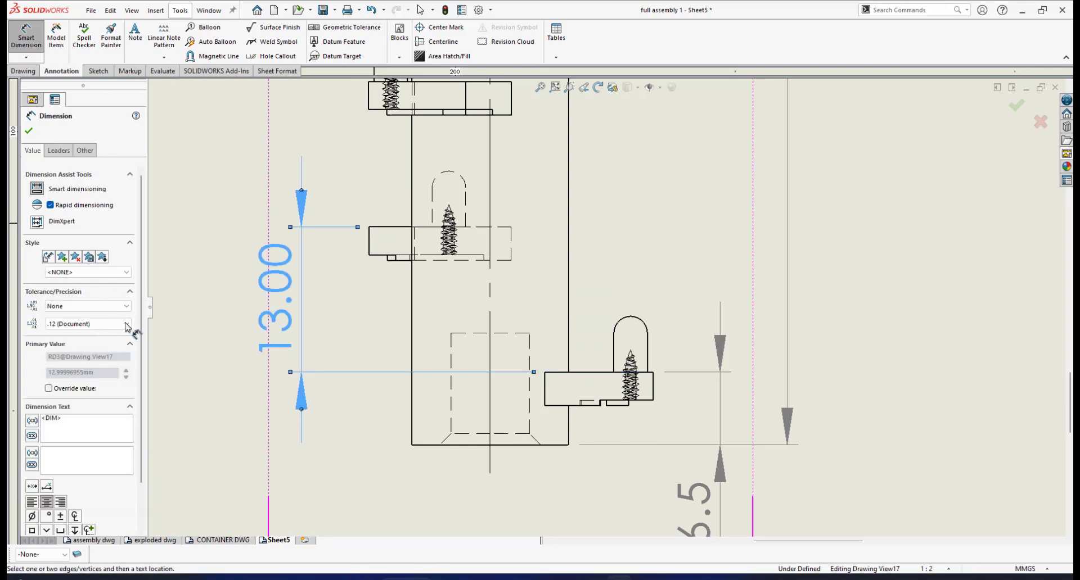
- Set the precision of the new bracket spacing dimension to None and finish dimensioning
{"action": "left_click", "coordinate": [127, 325]}
{"action": "left_click", "coordinate": [127, 325]}
{"action": "left_click", "coordinate": [128, 325]}
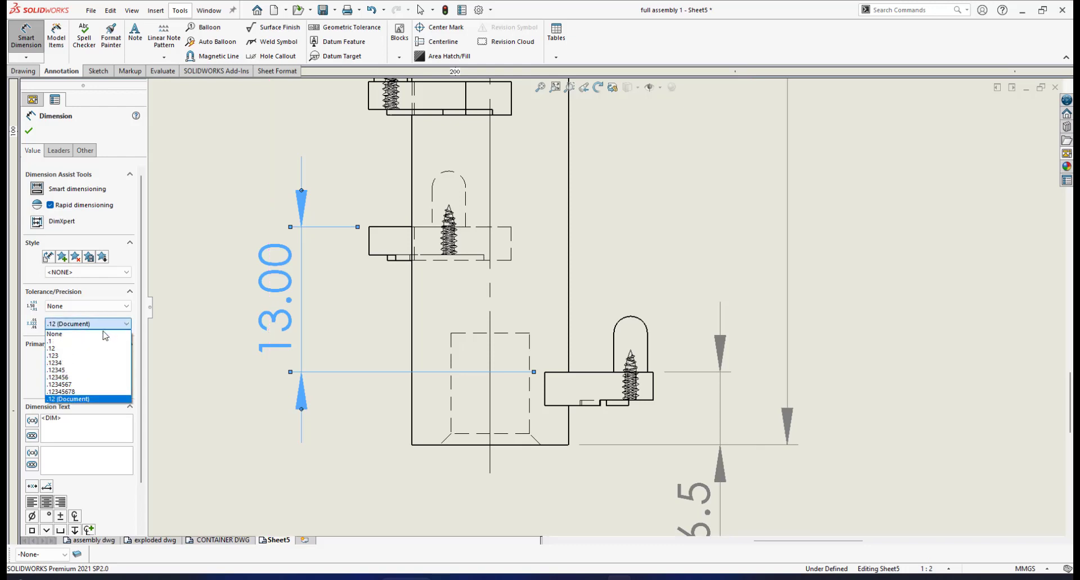
{"action": "left_click", "coordinate": [73, 334]}
{"action": "left_click", "coordinate": [31, 134]}
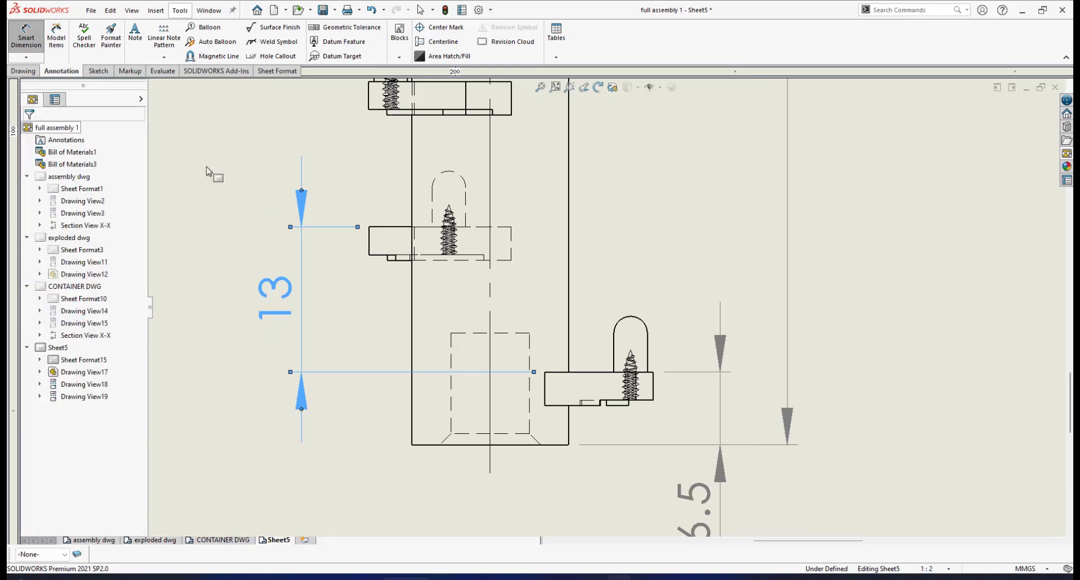
- Dimension the lowest left-hand bracket's height from its outer top corner to the bottom corner of its lower lip, left of the view
{"action": "scroll", "coordinate": [539, 307], "scroll_direction": "up", "scroll_amount": 3}
{"action": "scroll", "coordinate": [539, 306], "scroll_direction": "down", "scroll_amount": 4}
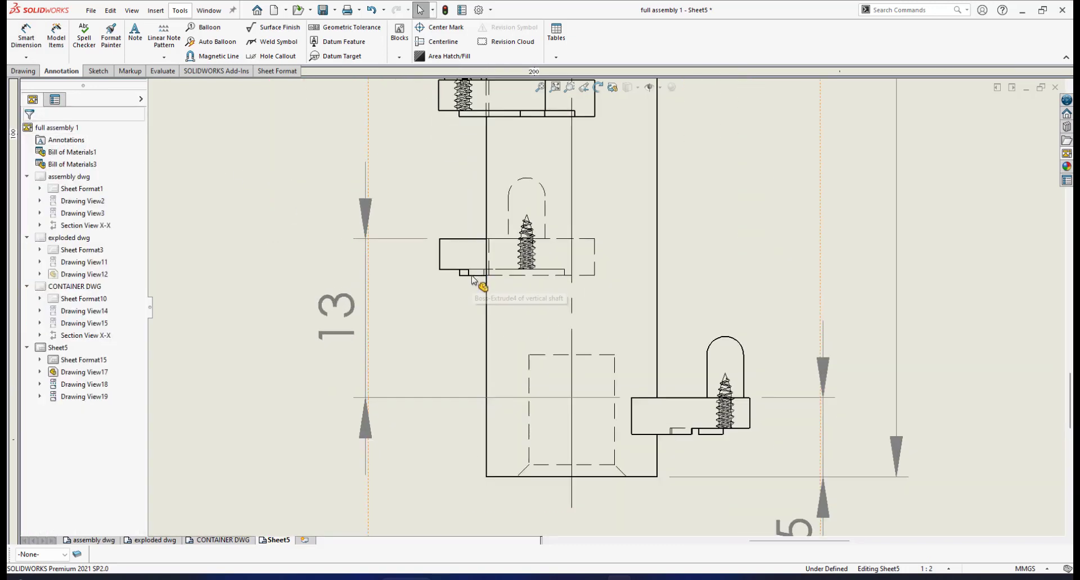
{"action": "left_click", "coordinate": [26, 35]}
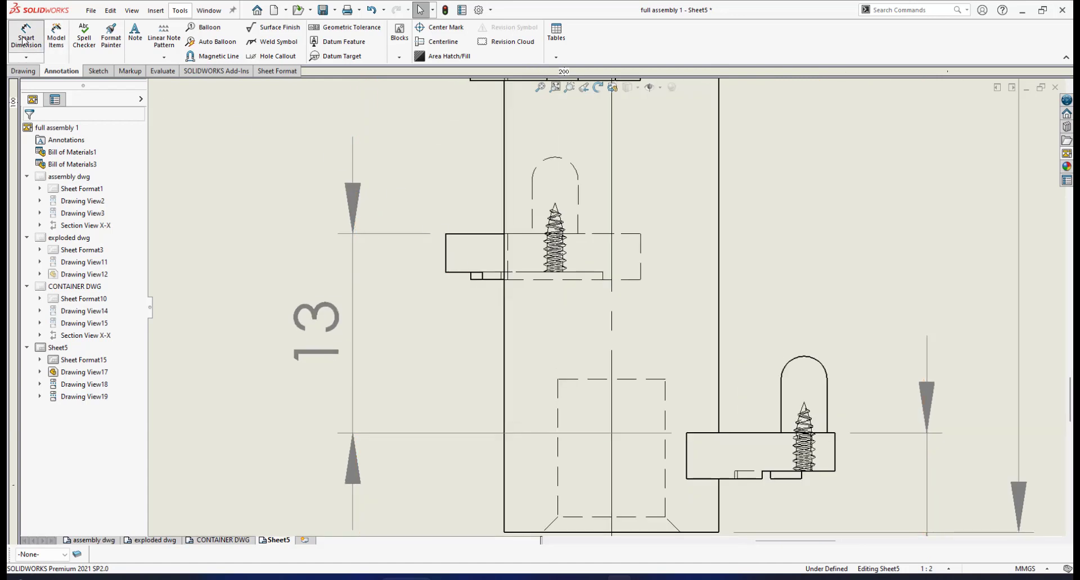
{"action": "left_click", "coordinate": [467, 235]}
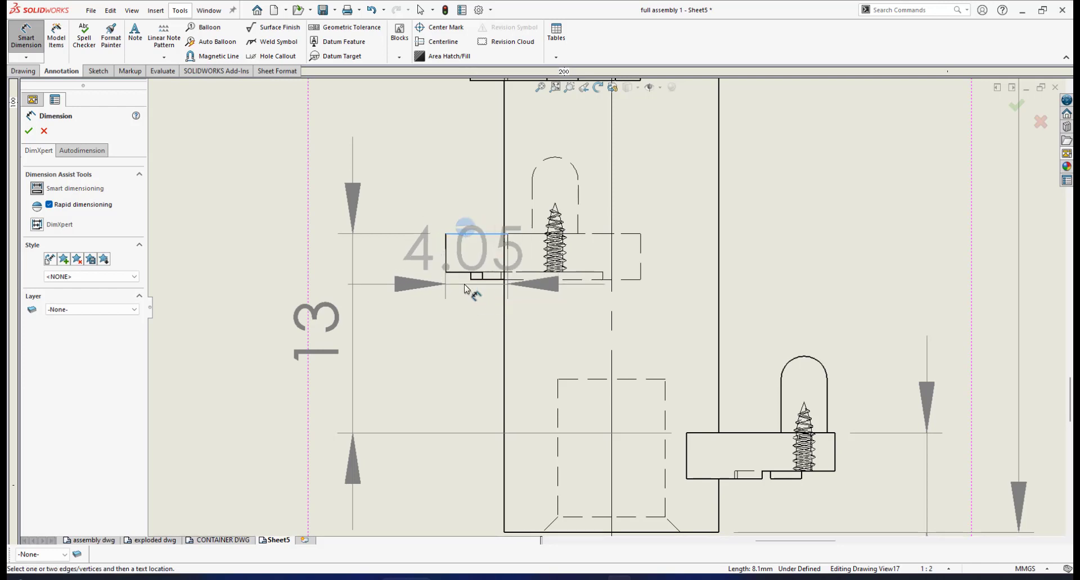
{"action": "key", "text": "Escape"}
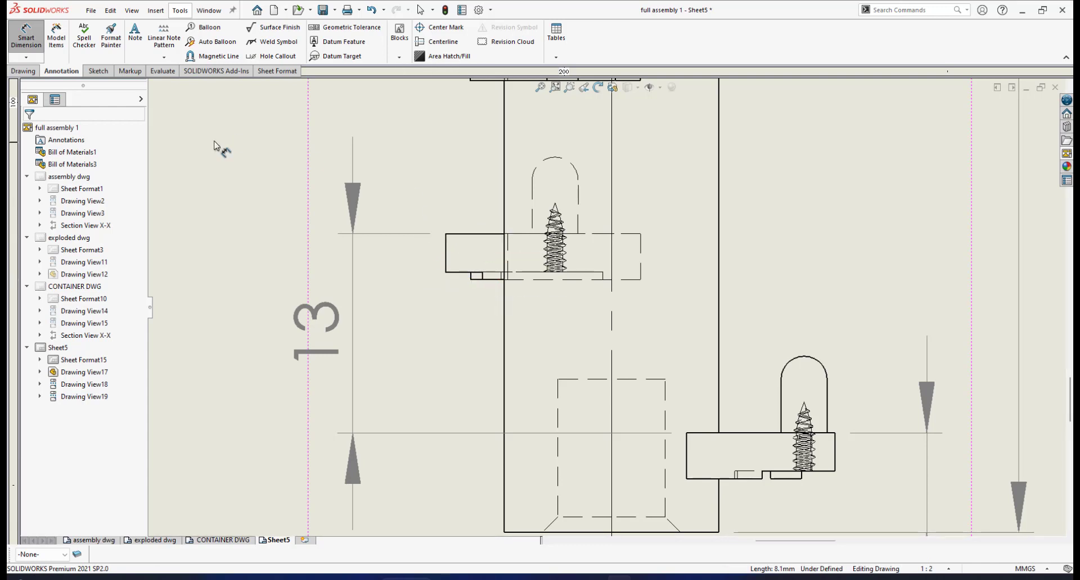
{"action": "left_click", "coordinate": [445, 233]}
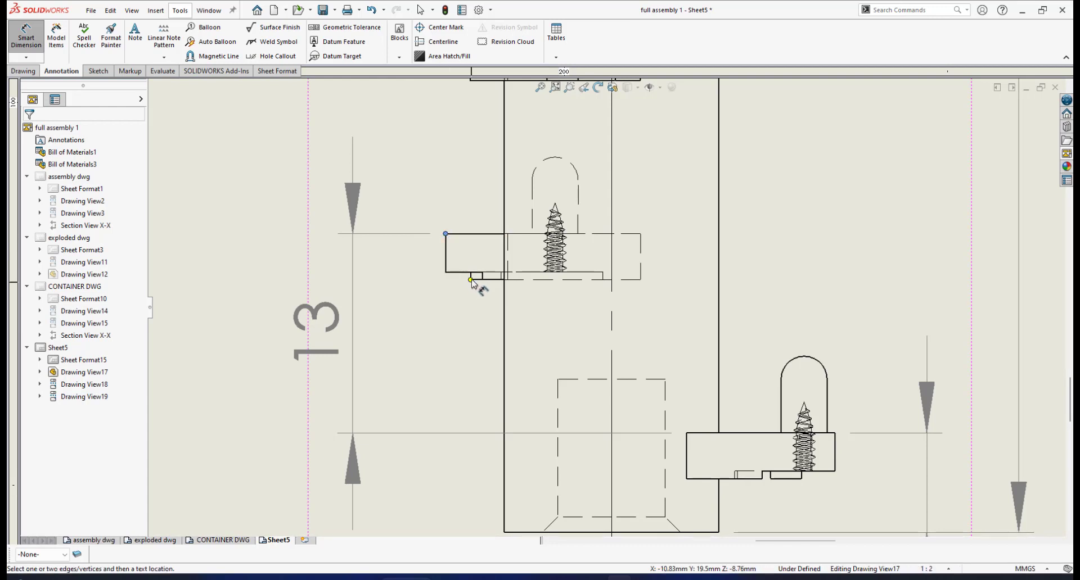
{"action": "left_click", "coordinate": [470, 279]}
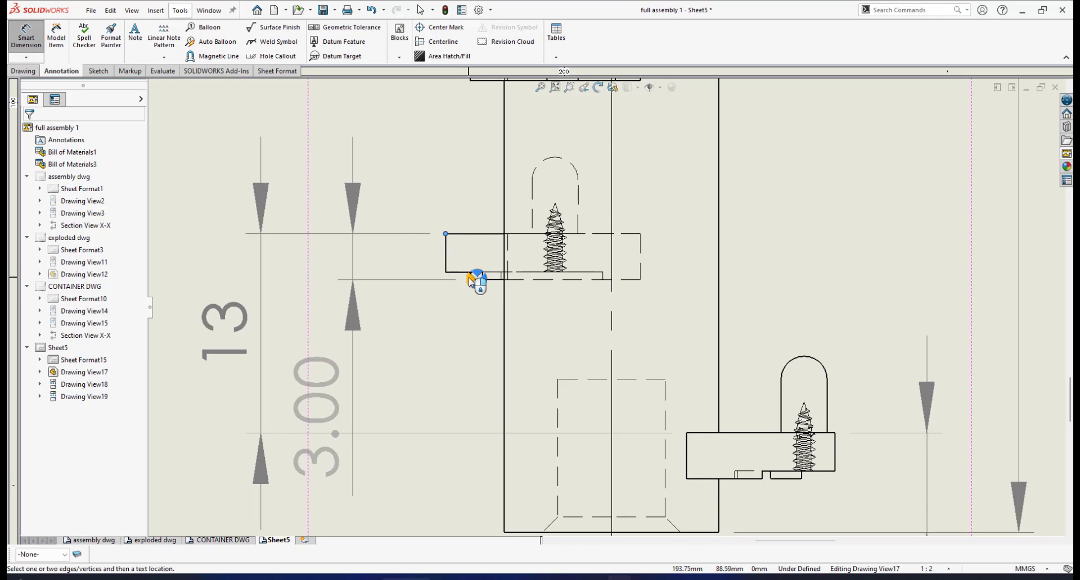
{"action": "left_click", "coordinate": [472, 280]}
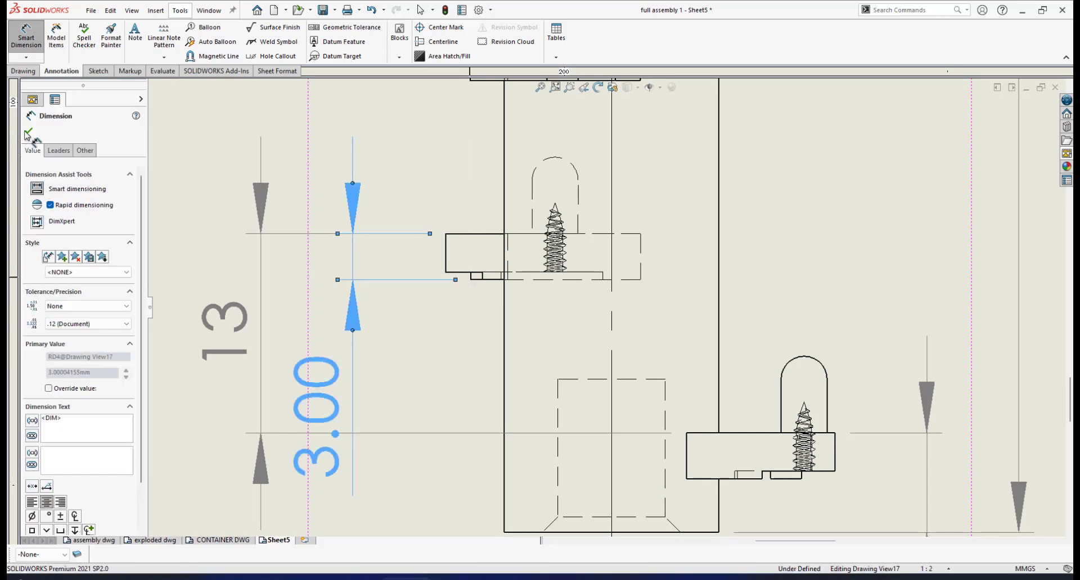
{"action": "left_click", "coordinate": [27, 131]}
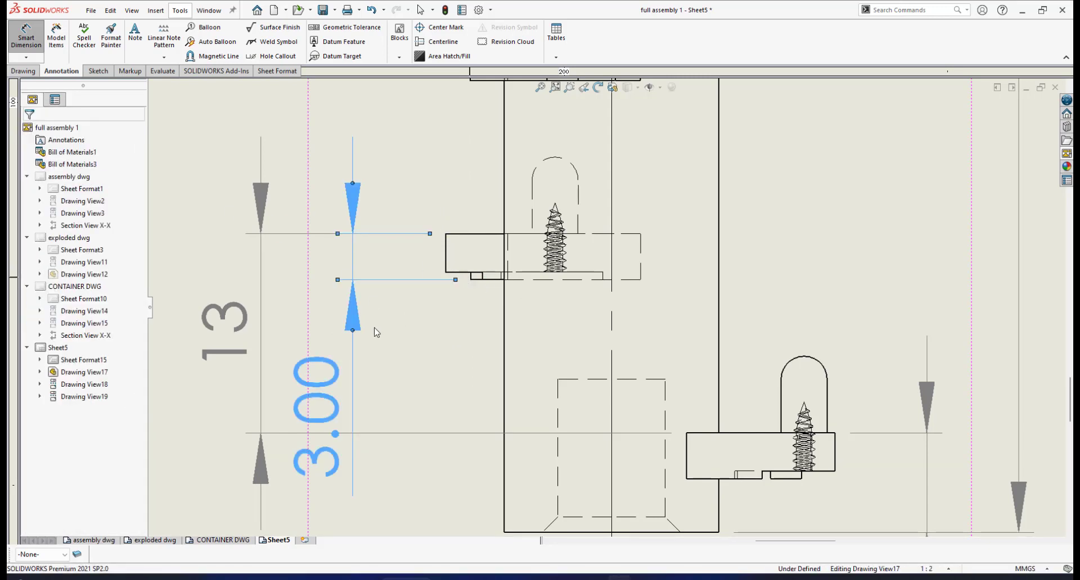
- Move the lowest left-hand bracket's height dimension text upward beside the bracket and set its precision to None
{"action": "key", "text": "z"}
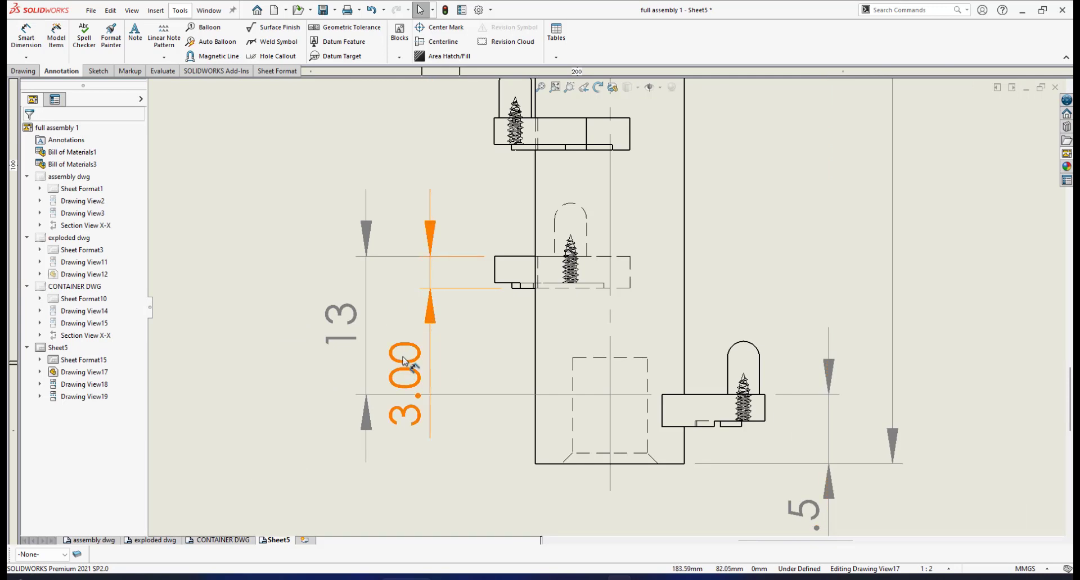
{"action": "left_click_drag", "start_coordinate": [408, 371], "coordinate": [403, 308]}
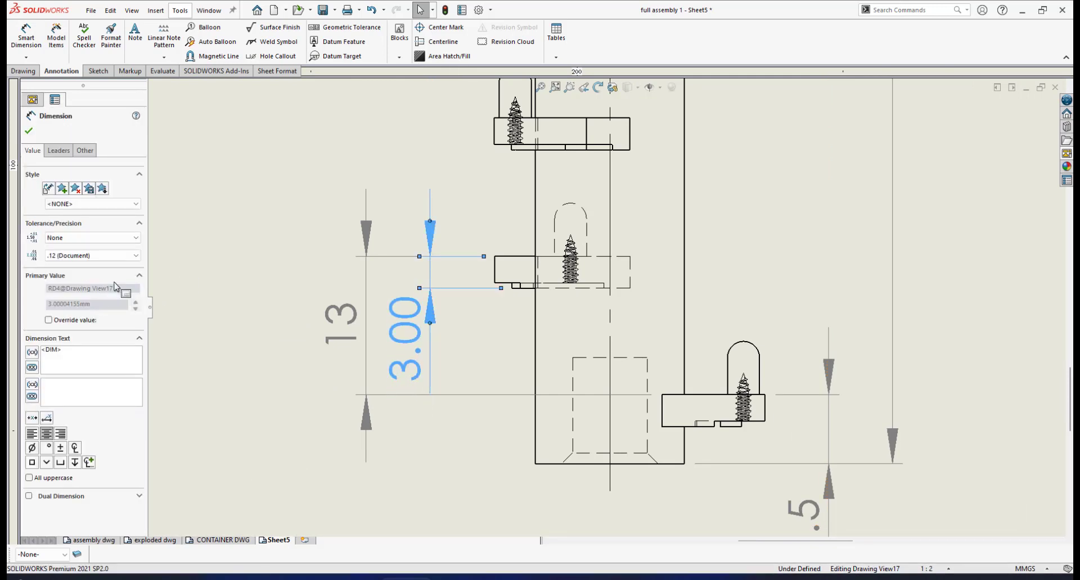
{"action": "left_click", "coordinate": [135, 255]}
{"action": "left_click", "coordinate": [120, 266]}
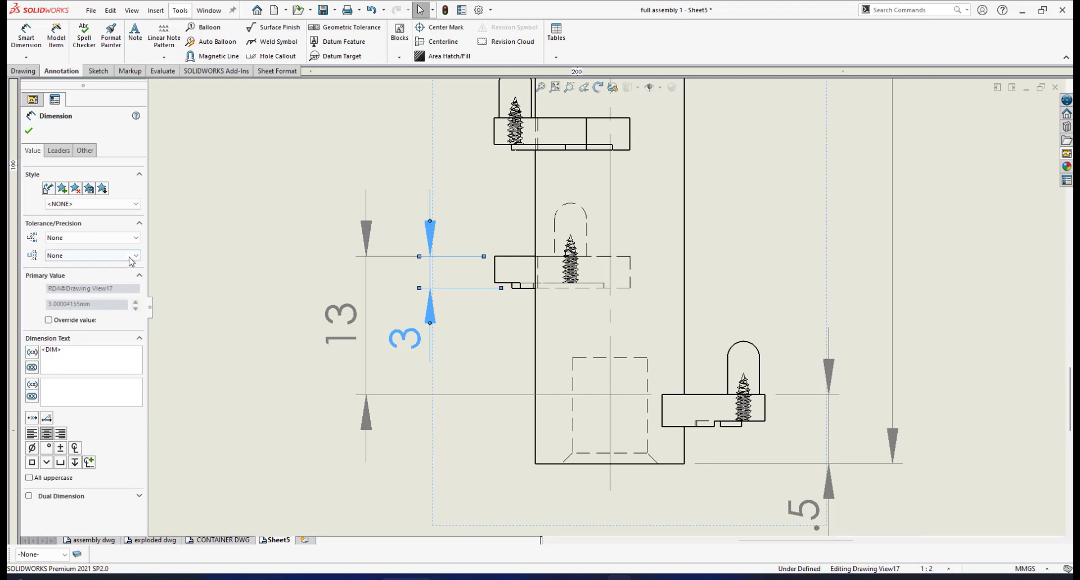
- Examine the lower brackets and the dimensions around them in the front view
{"action": "scroll", "coordinate": [604, 308], "scroll_direction": "up", "scroll_amount": 2}
{"action": "scroll", "coordinate": [667, 334], "scroll_direction": "down", "scroll_amount": 2}
{"action": "scroll", "coordinate": [669, 334], "scroll_direction": "up", "scroll_amount": 3}
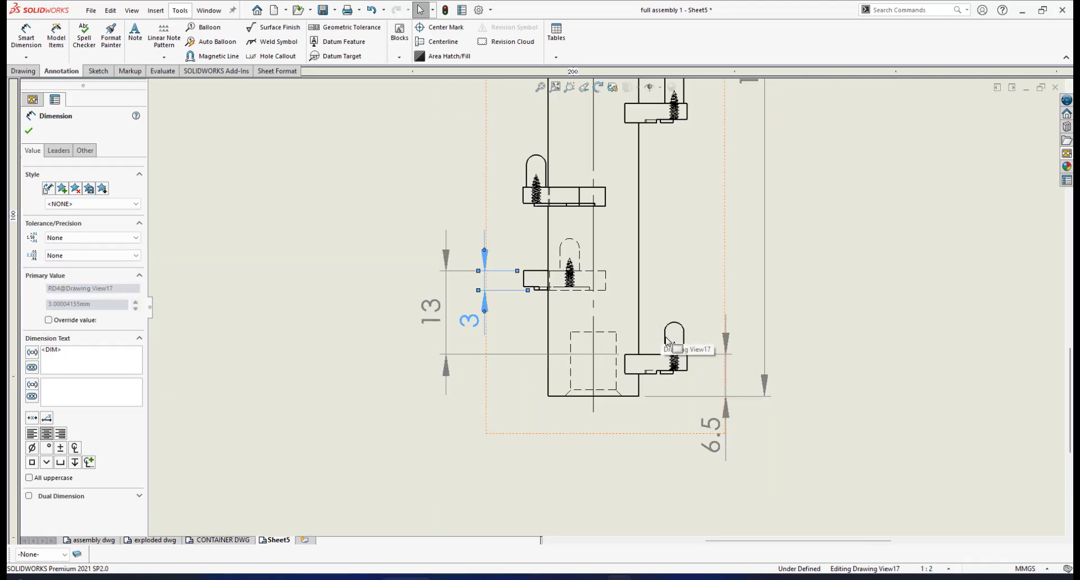
{"action": "scroll", "coordinate": [678, 351], "scroll_direction": "down", "scroll_amount": 3}
{"action": "scroll", "coordinate": [678, 360], "scroll_direction": "up", "scroll_amount": 3}
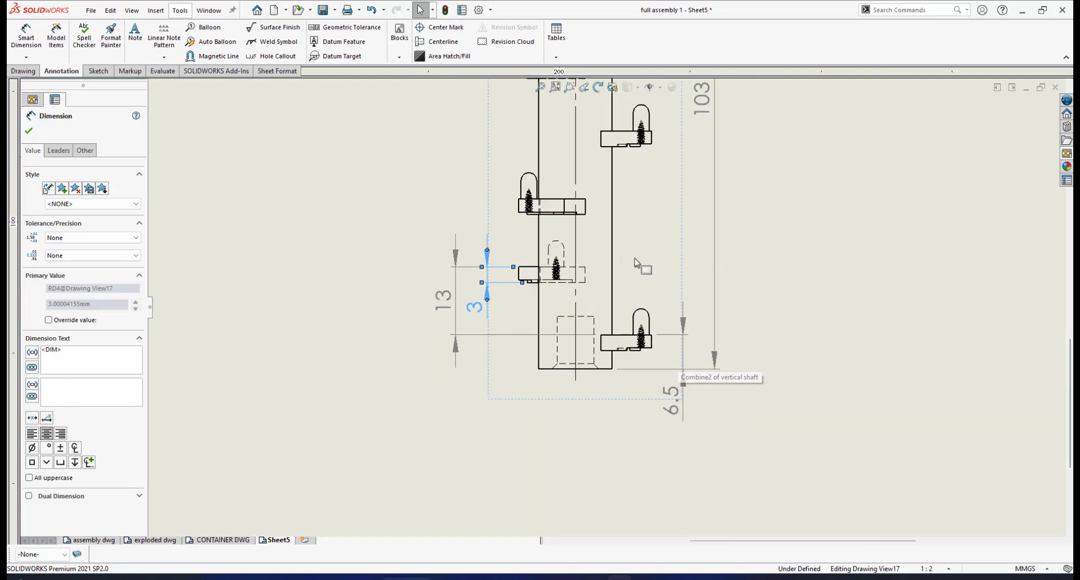
{"action": "scroll", "coordinate": [678, 360], "scroll_direction": "down", "scroll_amount": 1}
{"action": "scroll", "coordinate": [632, 262], "scroll_direction": "up", "scroll_amount": 2}
{"action": "scroll", "coordinate": [550, 239], "scroll_direction": "down", "scroll_amount": 4}
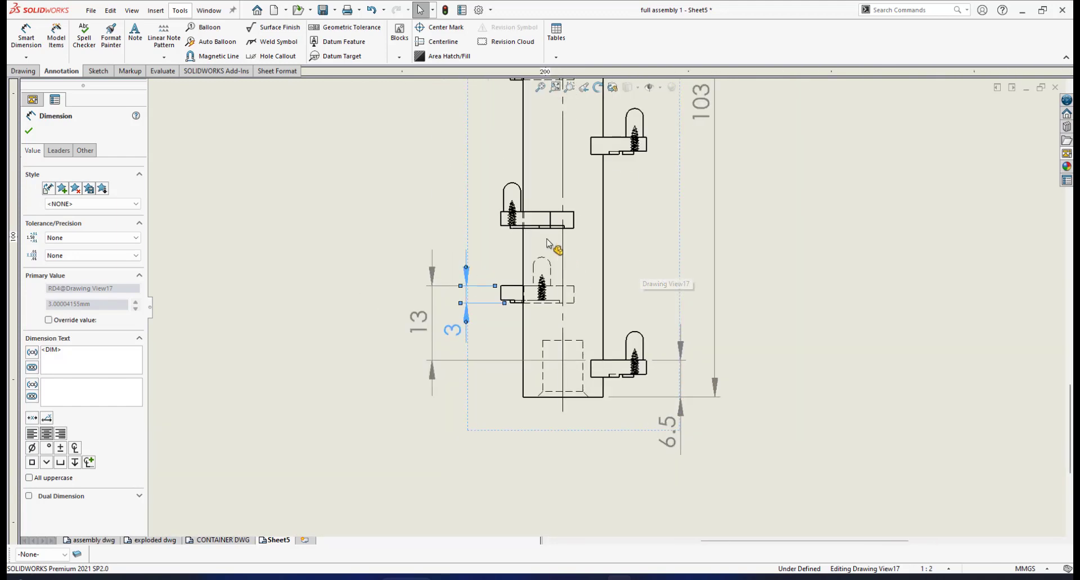
- Dimension the vertical distance from the base corner to the rounded top of the pin on the second-lowest left-hand bracket
{"action": "scroll", "coordinate": [545, 203], "scroll_direction": "down", "scroll_amount": 2}
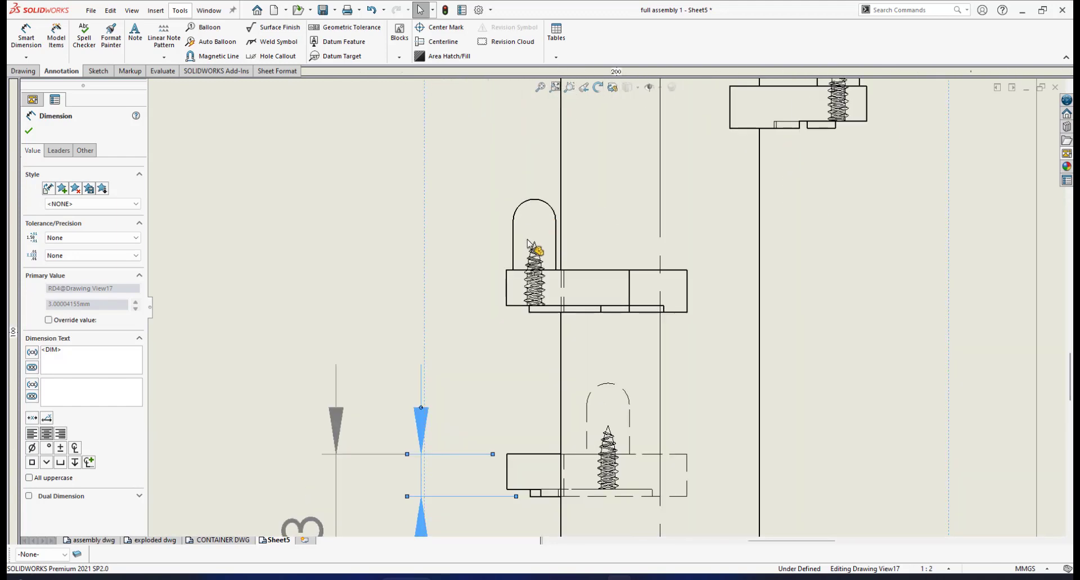
{"action": "left_click", "coordinate": [27, 38]}
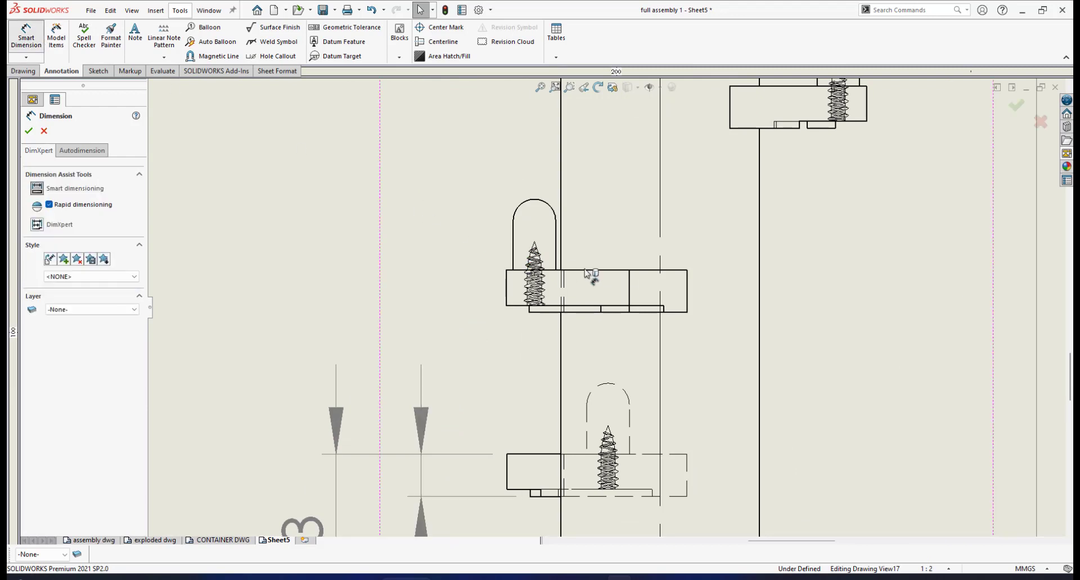
{"action": "scroll", "coordinate": [585, 274], "scroll_direction": "down", "scroll_amount": 3}
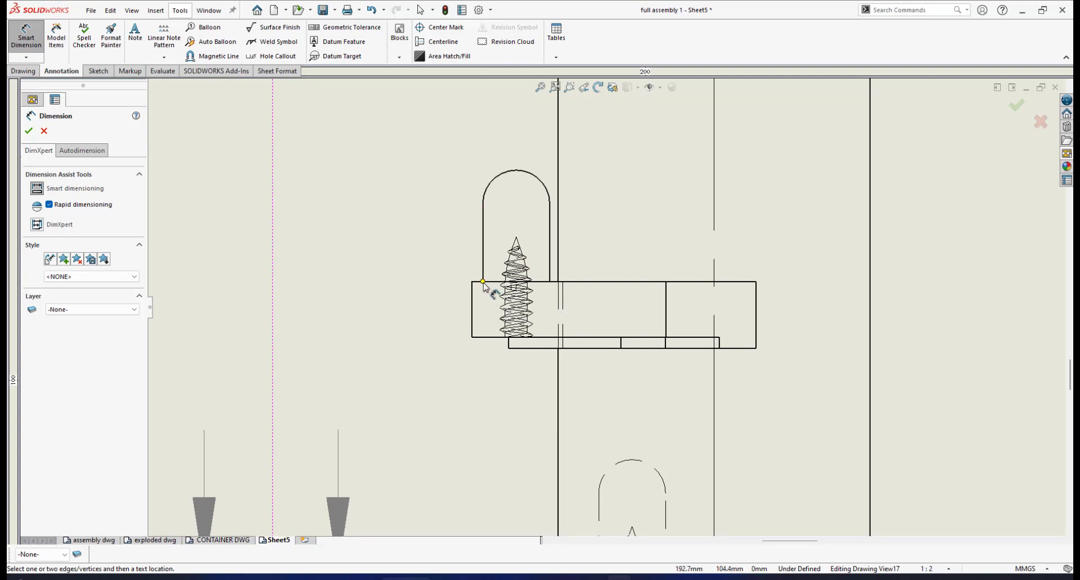
{"action": "left_click", "coordinate": [484, 283]}
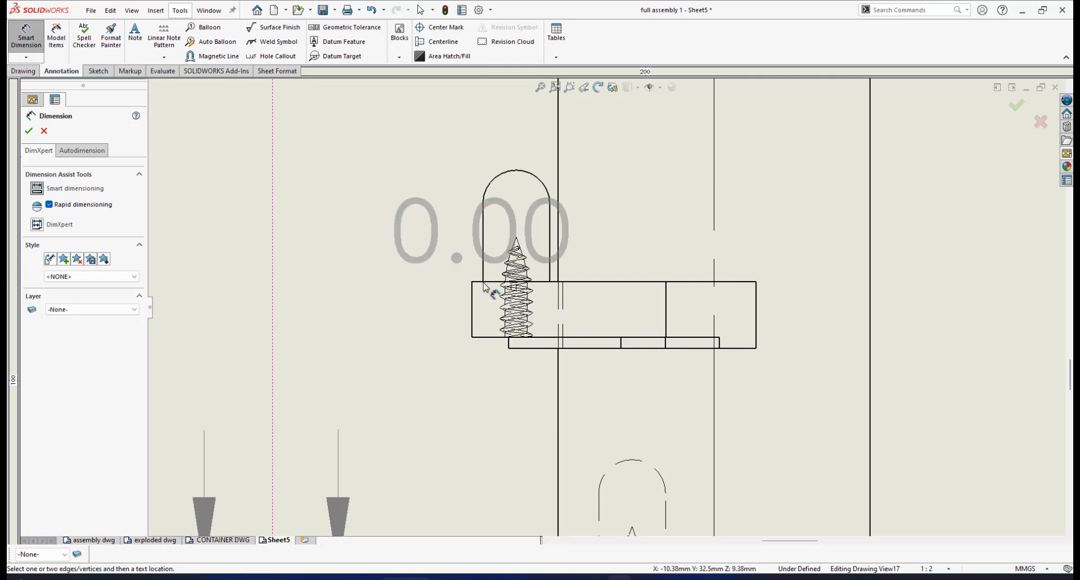
{"action": "left_click", "coordinate": [517, 172]}
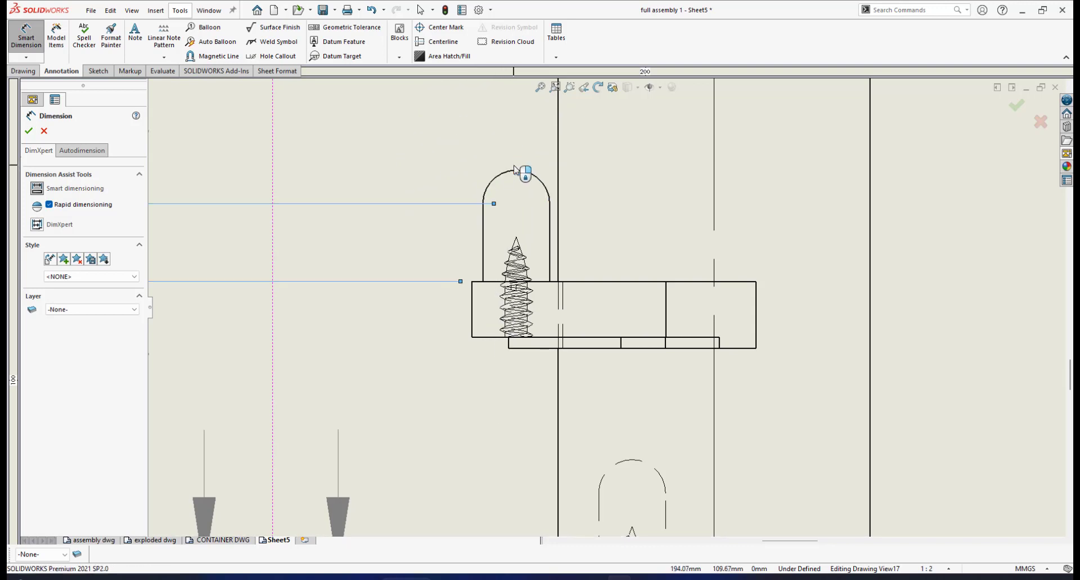
- Finish the pin height dimension on the second-lowest left-hand bracket and move it closer to the bracket, with its text above the pin
{"action": "left_click", "coordinate": [515, 169]}
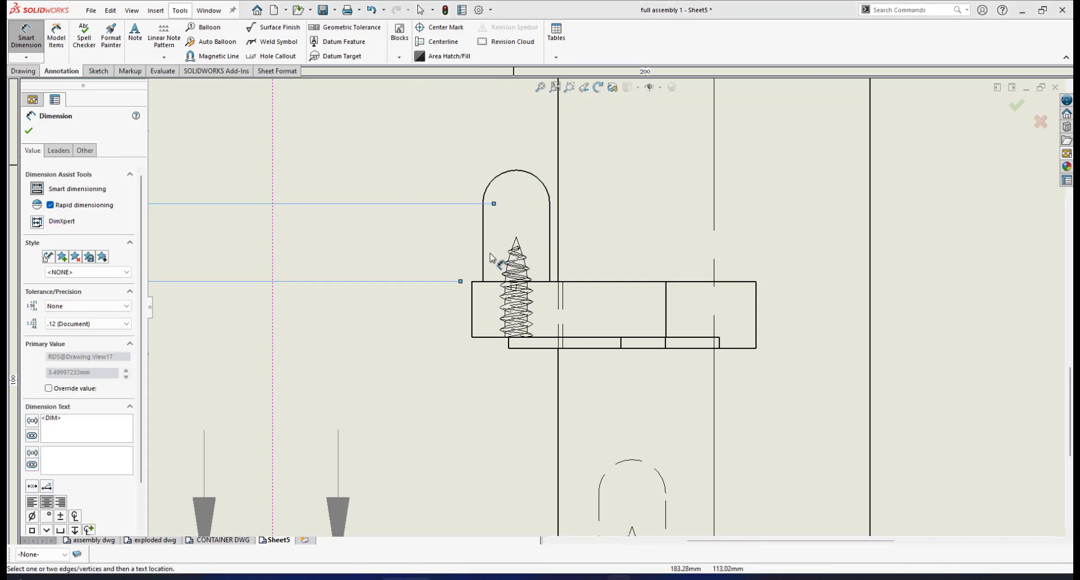
{"action": "key", "text": "f"}
{"action": "scroll", "coordinate": [579, 318], "scroll_direction": "down", "scroll_amount": 1}
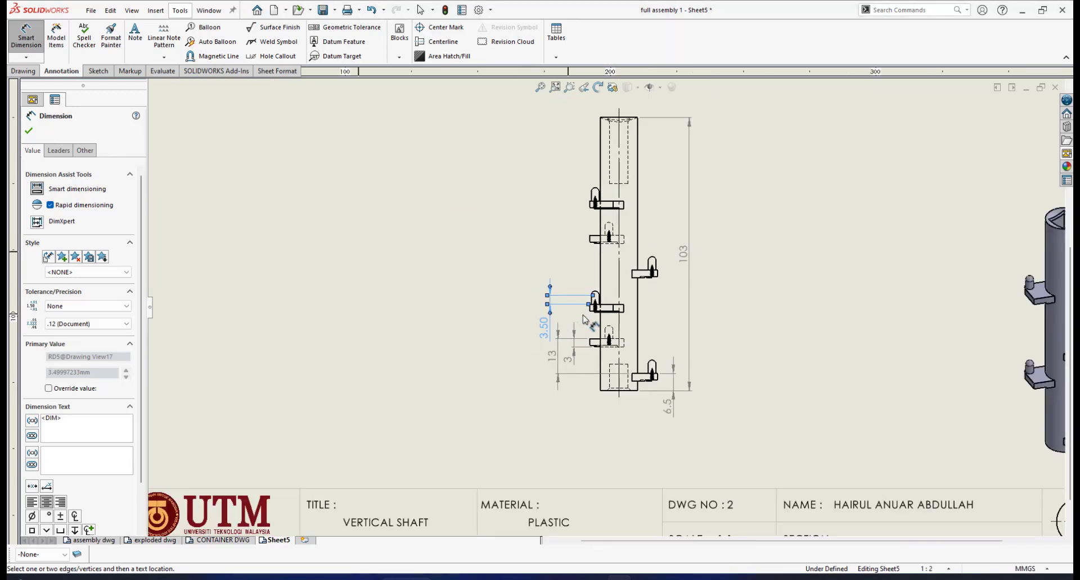
{"action": "scroll", "coordinate": [579, 318], "scroll_direction": "up", "scroll_amount": 4}
{"action": "scroll", "coordinate": [579, 307], "scroll_direction": "up", "scroll_amount": 1}
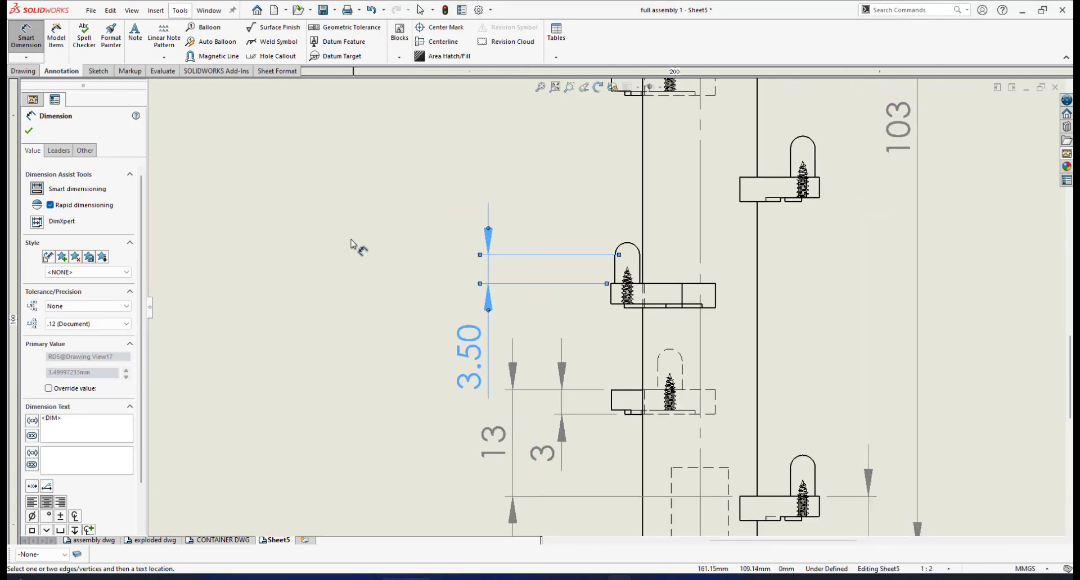
{"action": "left_click", "coordinate": [29, 132]}
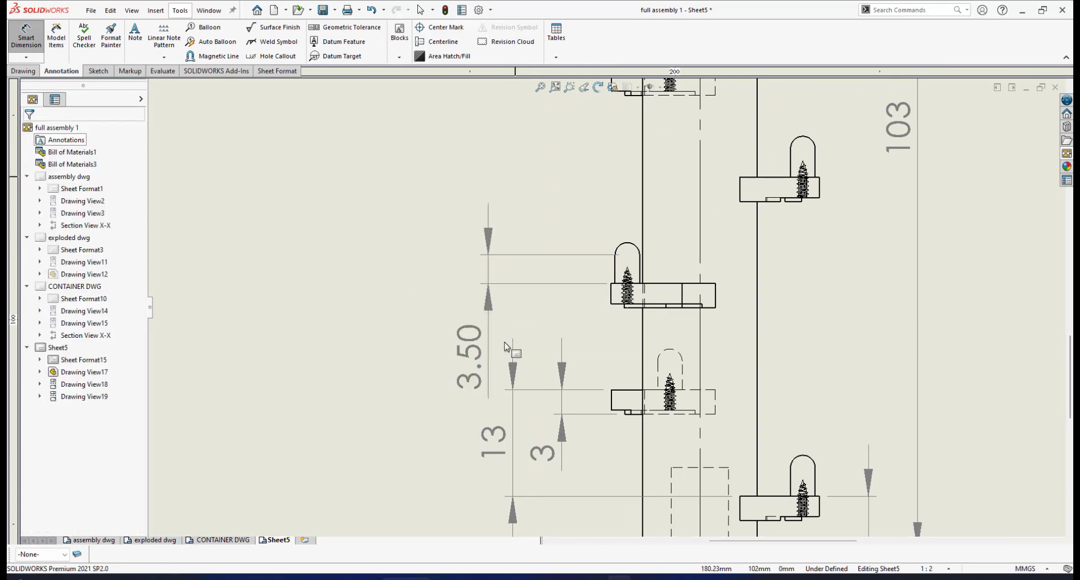
{"action": "left_click_drag", "start_coordinate": [480, 349], "coordinate": [543, 208]}
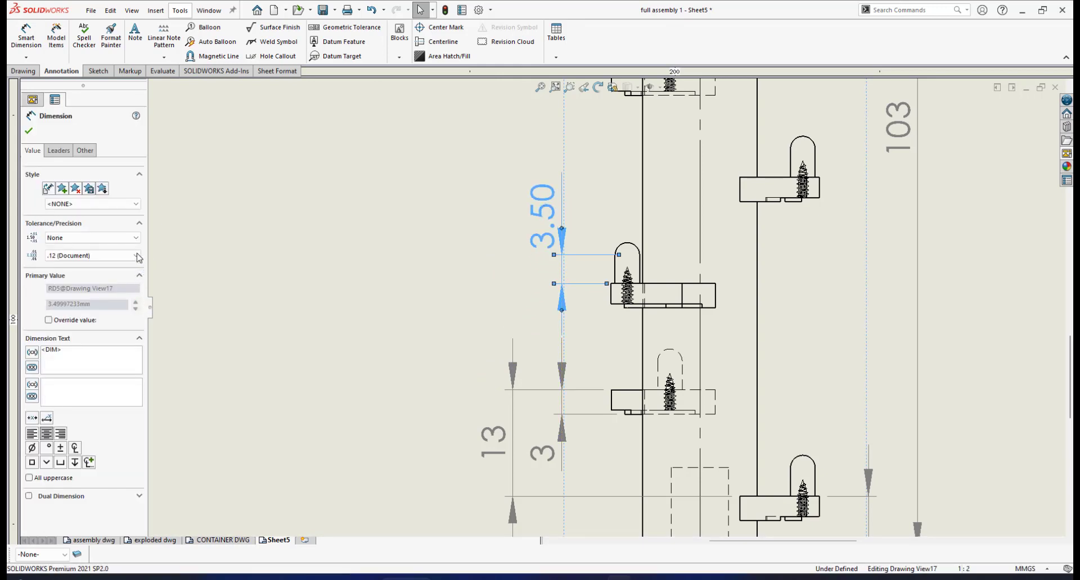
- Set the precision of the pin height dimension on the second-lowest left-hand bracket to .1
{"action": "left_click", "coordinate": [137, 256]}
{"action": "left_click", "coordinate": [138, 257]}
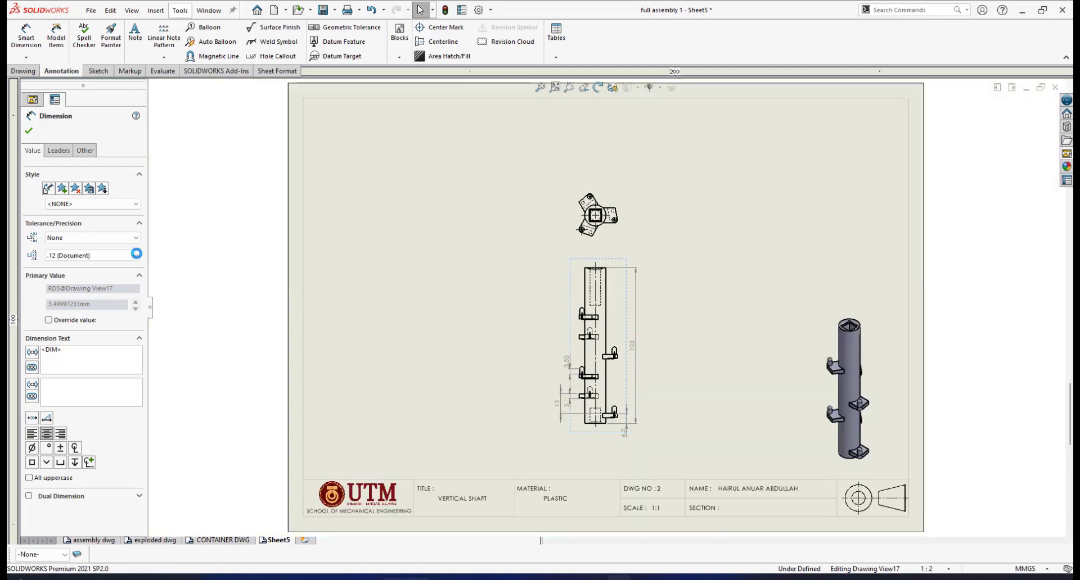
{"action": "left_click", "coordinate": [136, 256]}
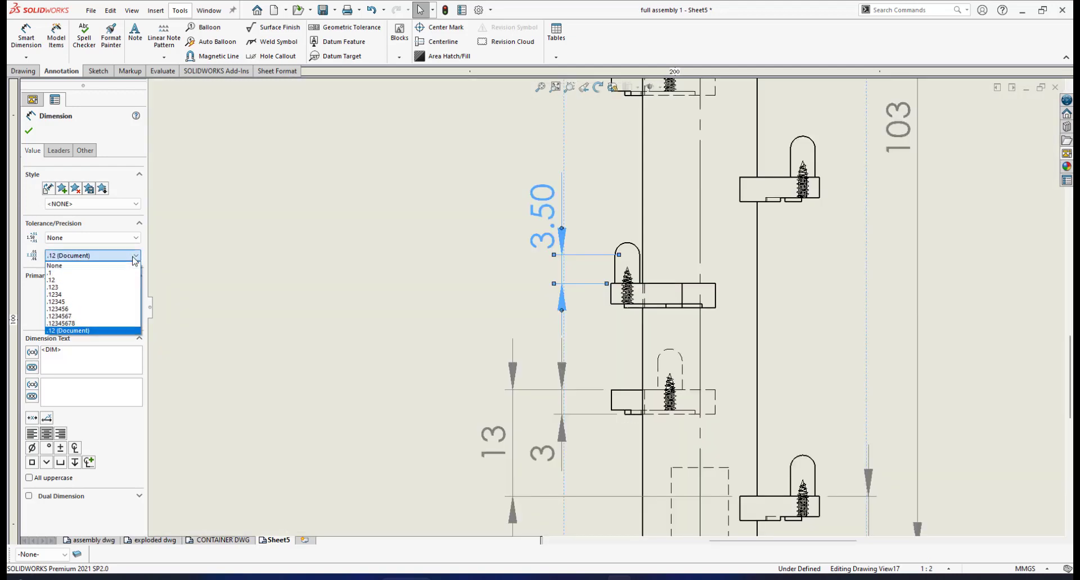
{"action": "left_click", "coordinate": [90, 274]}
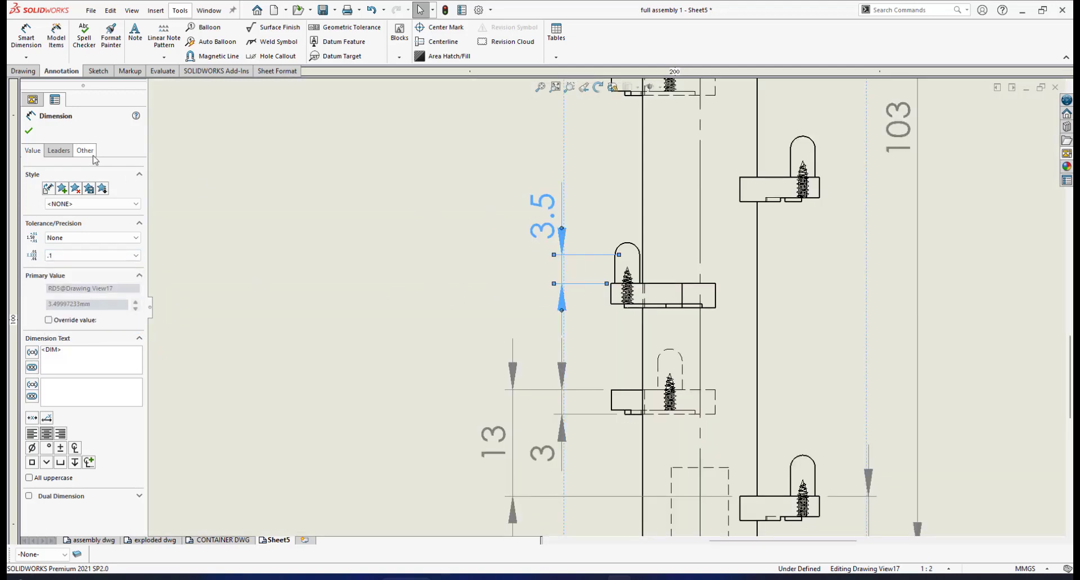
{"action": "left_click", "coordinate": [385, 213]}
- Set the pin height dimension's first arc condition to Max so it measures to the top of the rounded end
{"action": "scroll", "coordinate": [613, 276], "scroll_direction": "down", "scroll_amount": 6}
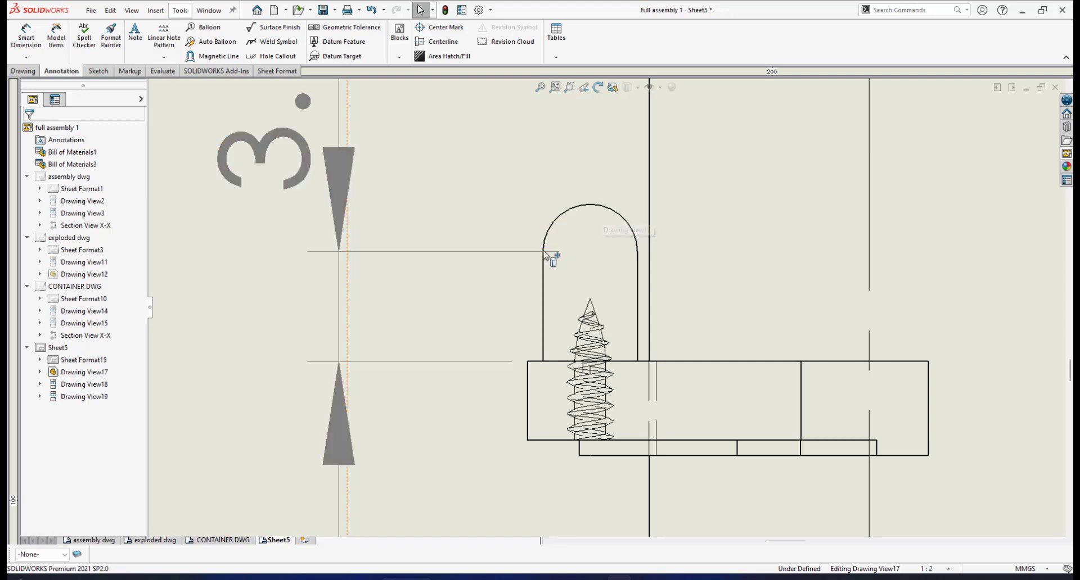
{"action": "scroll", "coordinate": [441, 232], "scroll_direction": "up", "scroll_amount": 3}
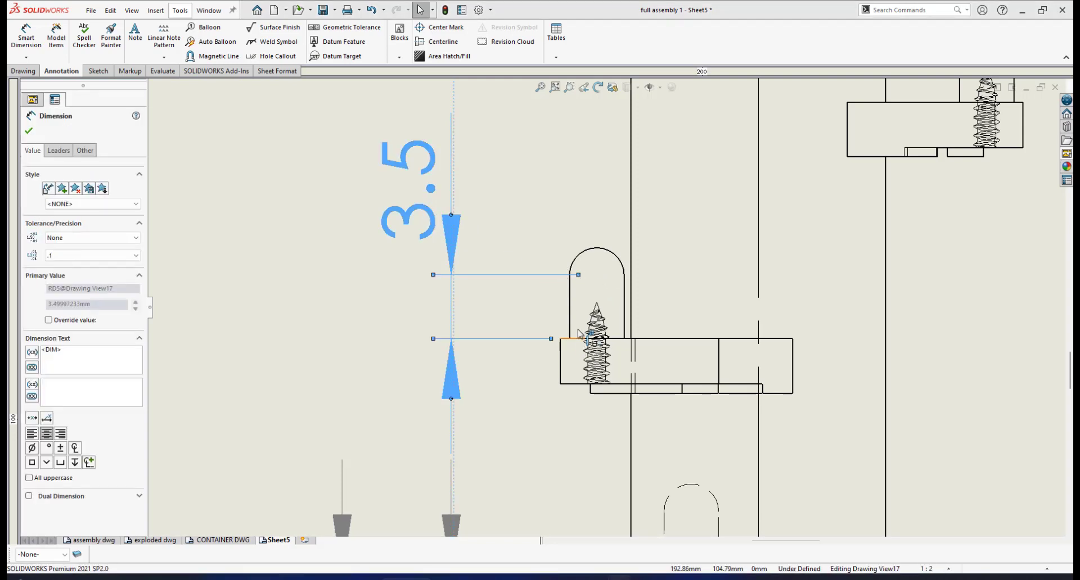
{"action": "scroll", "coordinate": [564, 344], "scroll_direction": "down", "scroll_amount": 1}
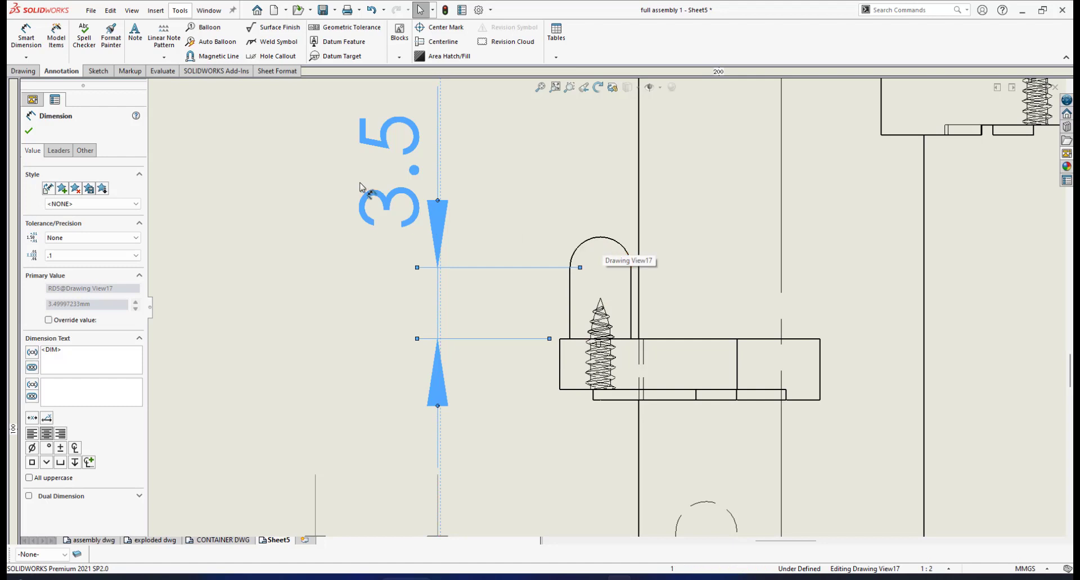
{"action": "left_click", "coordinate": [59, 153]}
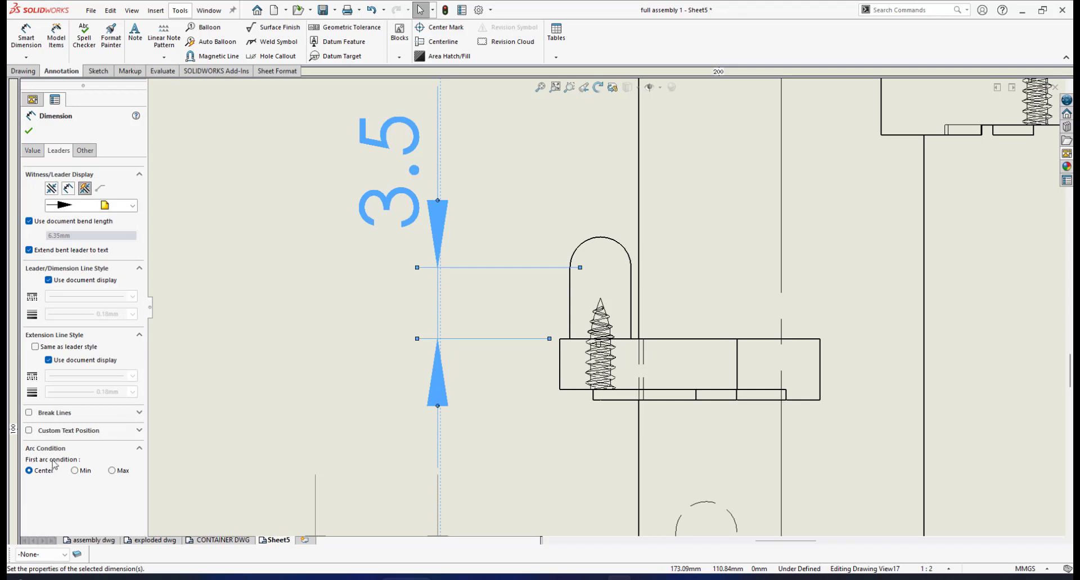
{"action": "left_click", "coordinate": [111, 472]}
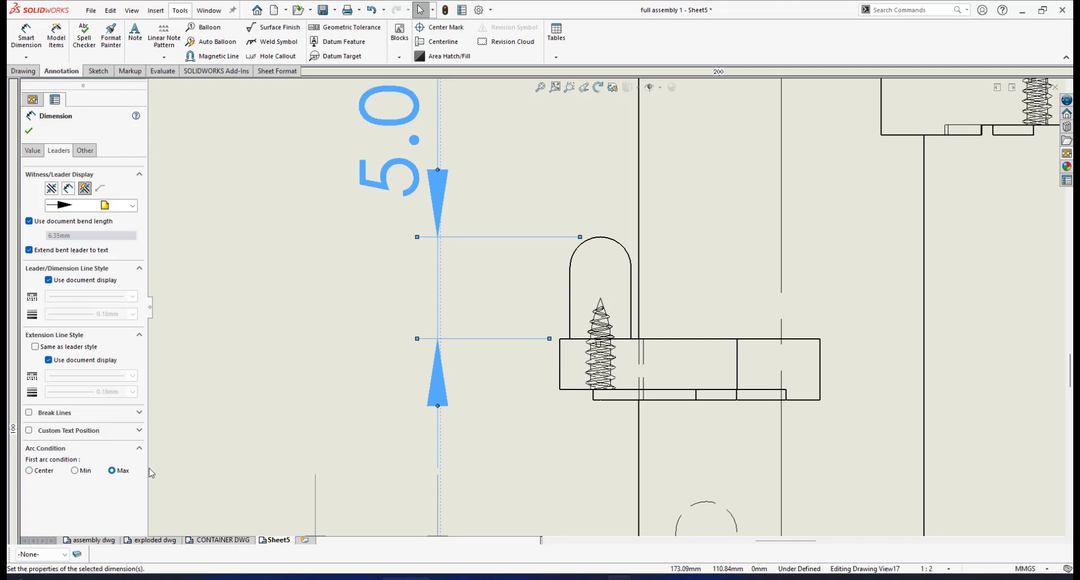
{"action": "left_click", "coordinate": [29, 130]}
- Set the pin height dimension's precision to None and move its text down between the extension lines
{"action": "scroll", "coordinate": [526, 267], "scroll_direction": "up", "scroll_amount": 2}
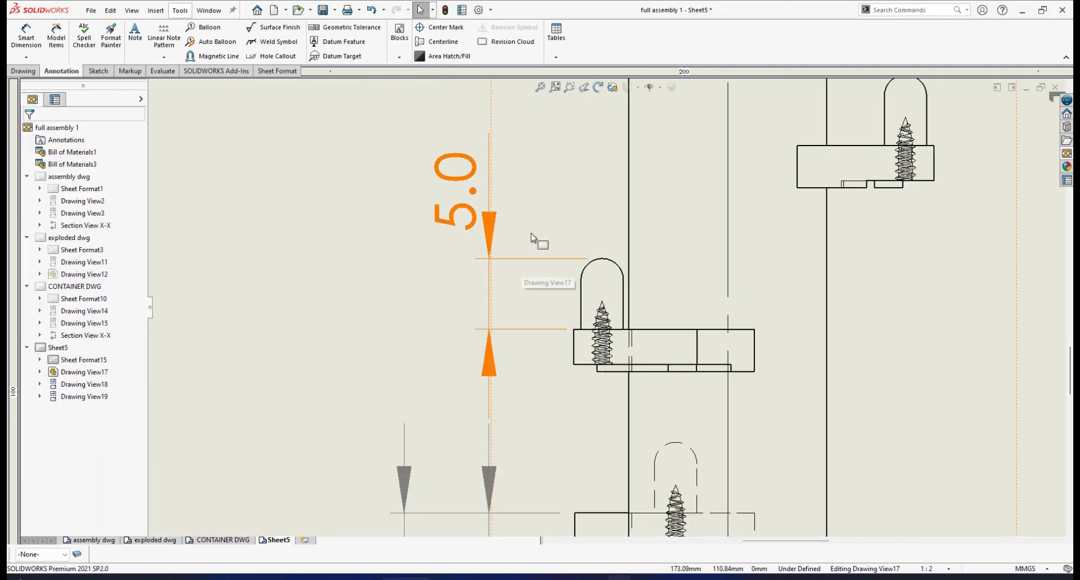
{"action": "left_click", "coordinate": [475, 213]}
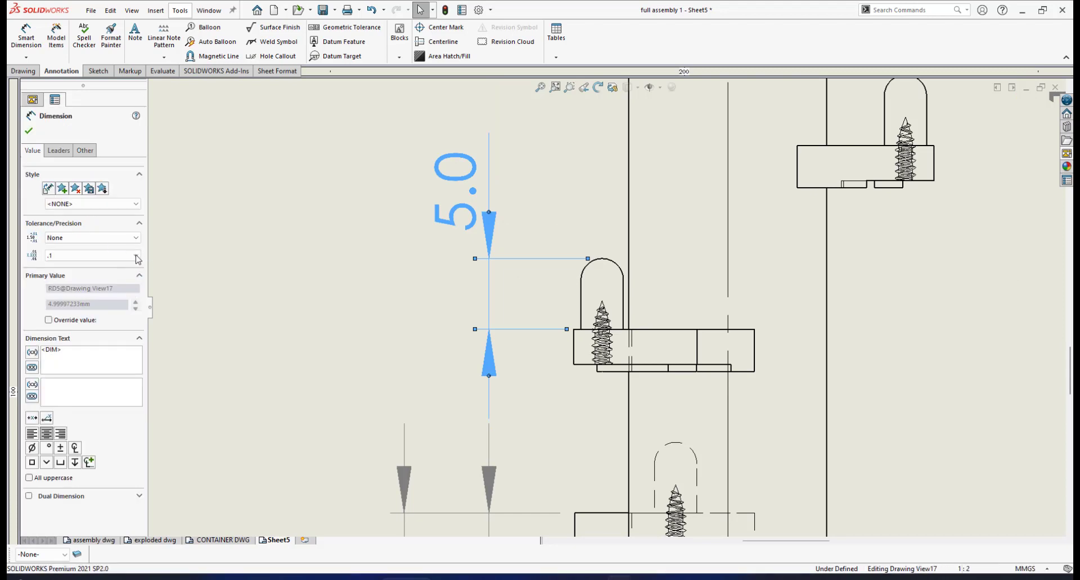
{"action": "left_click", "coordinate": [136, 256]}
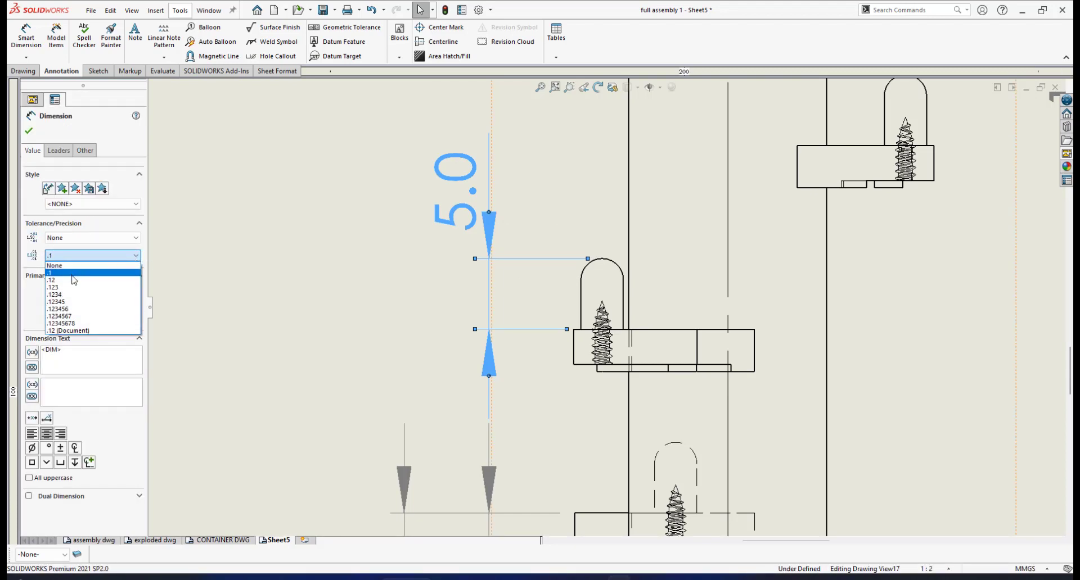
{"action": "left_click", "coordinate": [93, 266]}
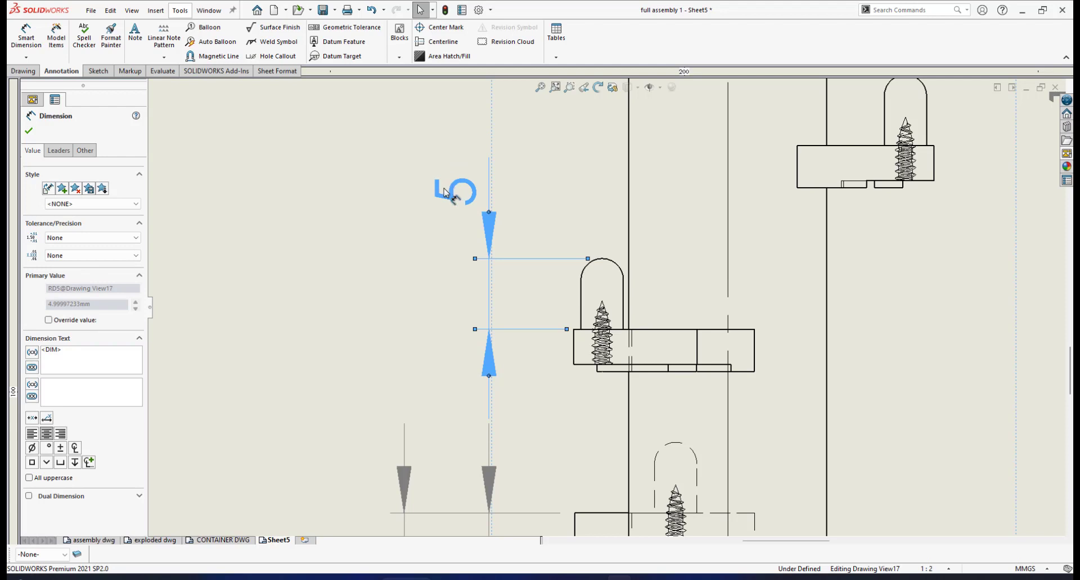
{"action": "left_click_drag", "start_coordinate": [445, 192], "coordinate": [444, 300]}
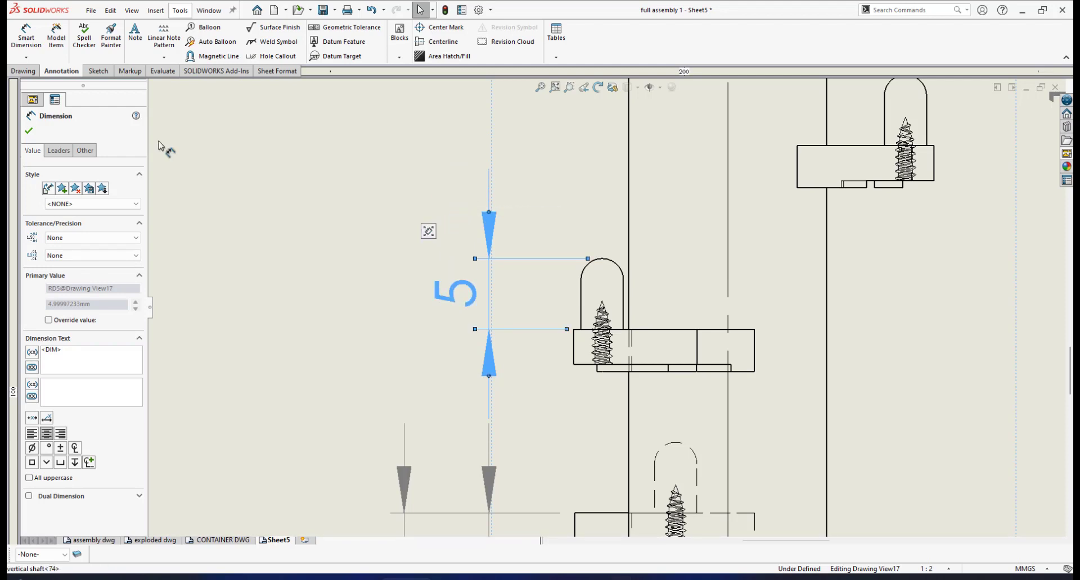
{"action": "left_click", "coordinate": [28, 132]}
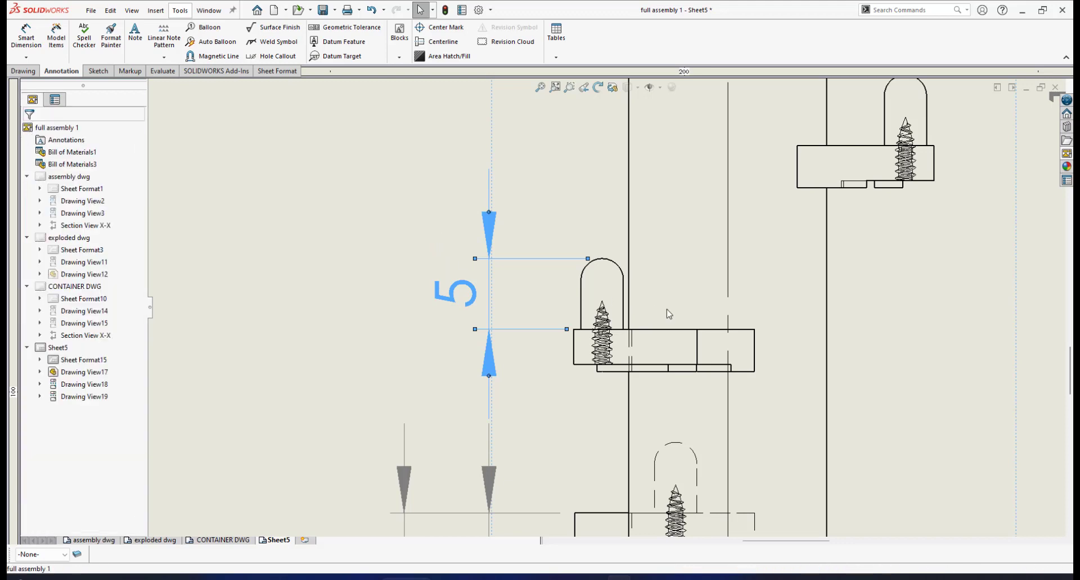
- Examine the brackets, pins and height dimensions along the front view of the shaft, and review the overall sheet layout
{"action": "scroll", "coordinate": [616, 286], "scroll_direction": "up", "scroll_amount": 2}
{"action": "scroll", "coordinate": [609, 276], "scroll_direction": "down", "scroll_amount": 1}
{"action": "scroll", "coordinate": [694, 349], "scroll_direction": "up", "scroll_amount": 3}
{"action": "scroll", "coordinate": [693, 349], "scroll_direction": "down", "scroll_amount": 1}
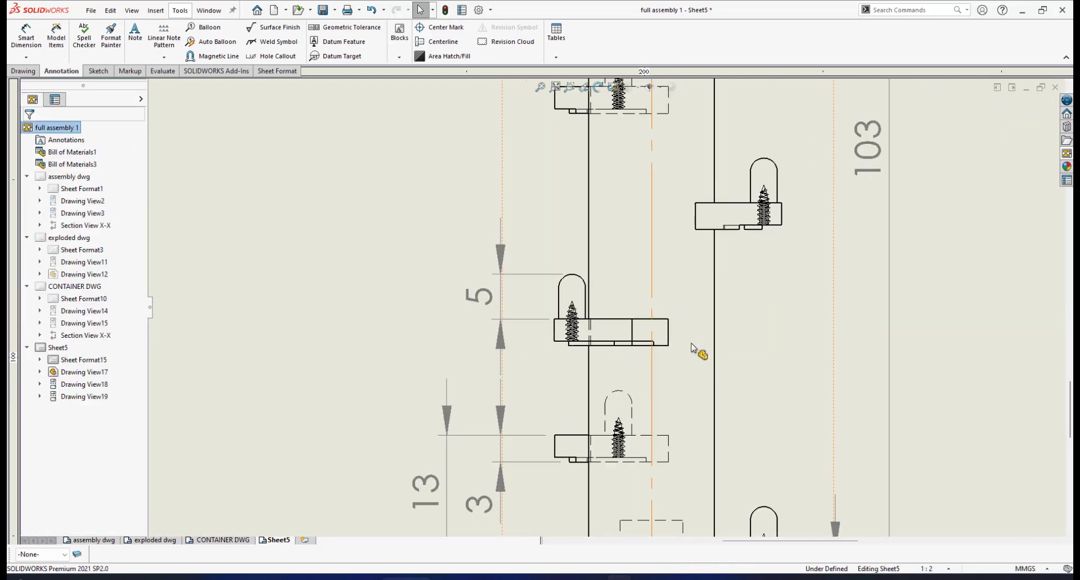
{"action": "scroll", "coordinate": [690, 350], "scroll_direction": "up", "scroll_amount": 2}
{"action": "scroll", "coordinate": [691, 350], "scroll_direction": "down", "scroll_amount": 1}
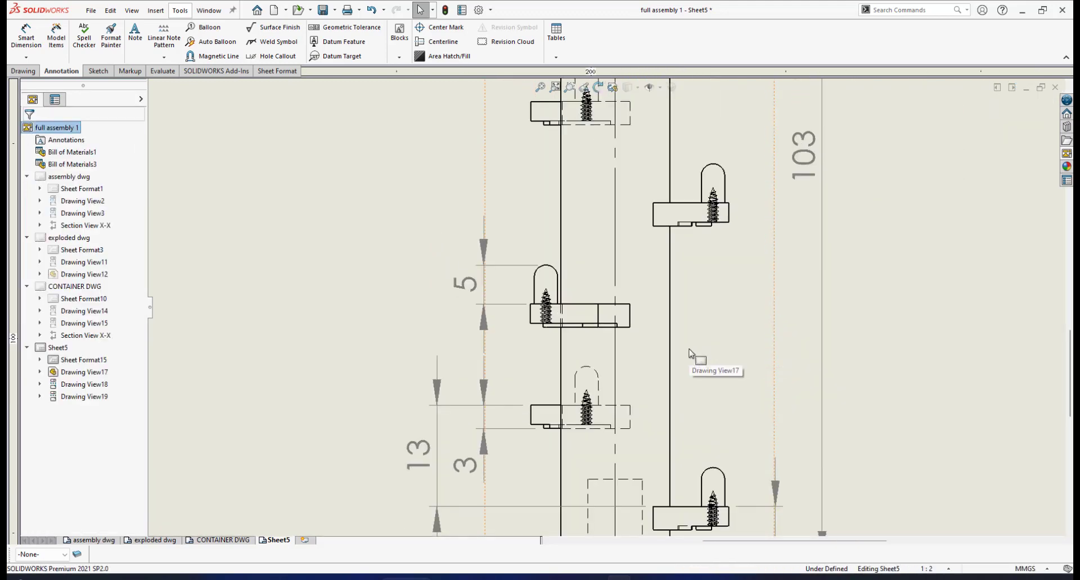
{"action": "scroll", "coordinate": [691, 352], "scroll_direction": "up", "scroll_amount": 2}
{"action": "scroll", "coordinate": [691, 267], "scroll_direction": "down", "scroll_amount": 1}
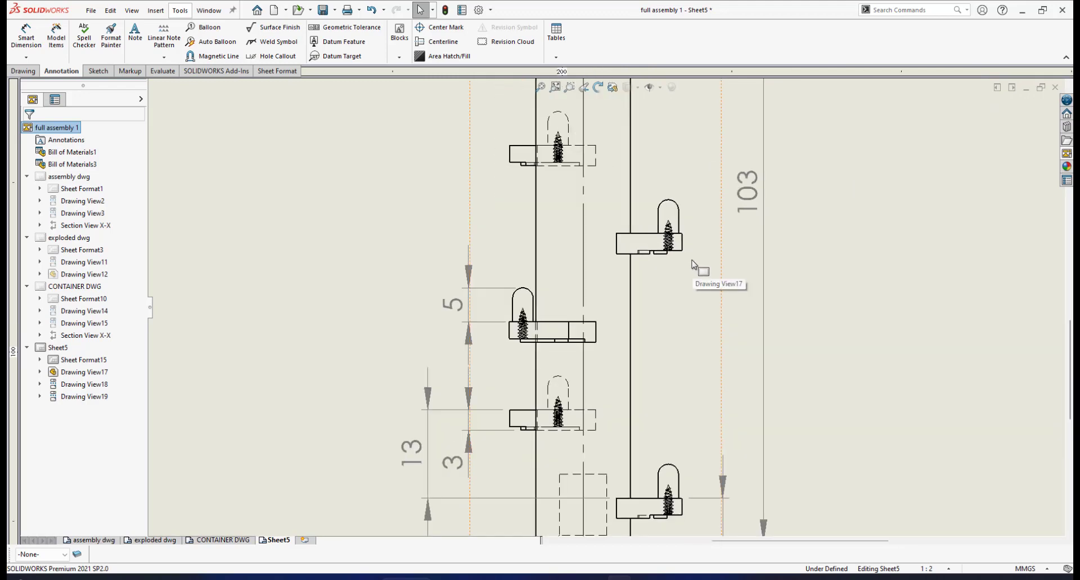
{"action": "scroll", "coordinate": [682, 237], "scroll_direction": "down", "scroll_amount": 2}
{"action": "scroll", "coordinate": [663, 287], "scroll_direction": "down", "scroll_amount": 1}
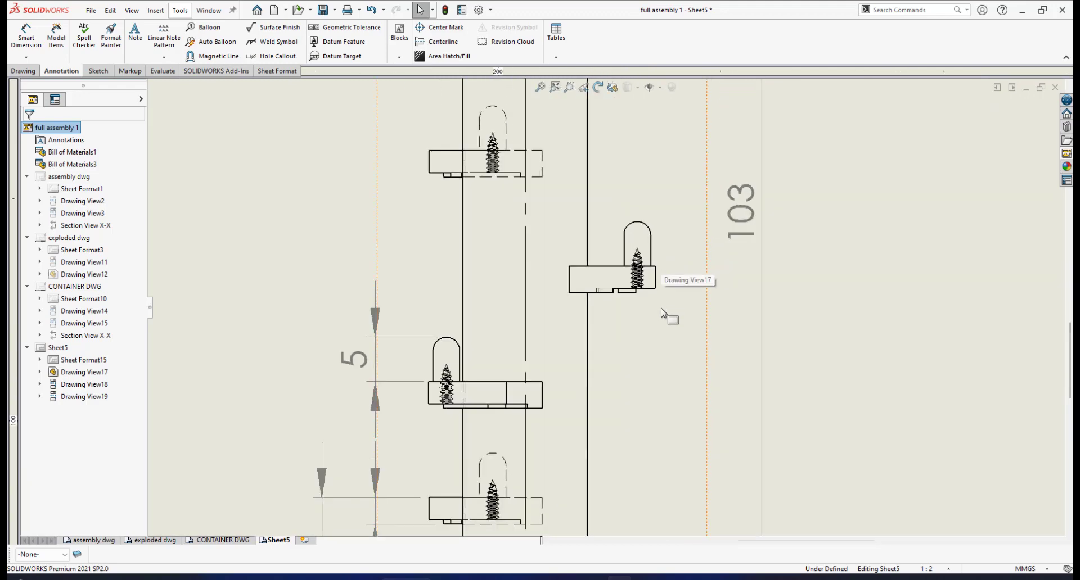
{"action": "scroll", "coordinate": [669, 303], "scroll_direction": "up", "scroll_amount": 3}
{"action": "scroll", "coordinate": [632, 305], "scroll_direction": "down", "scroll_amount": 2}
{"action": "scroll", "coordinate": [624, 321], "scroll_direction": "up", "scroll_amount": 1}
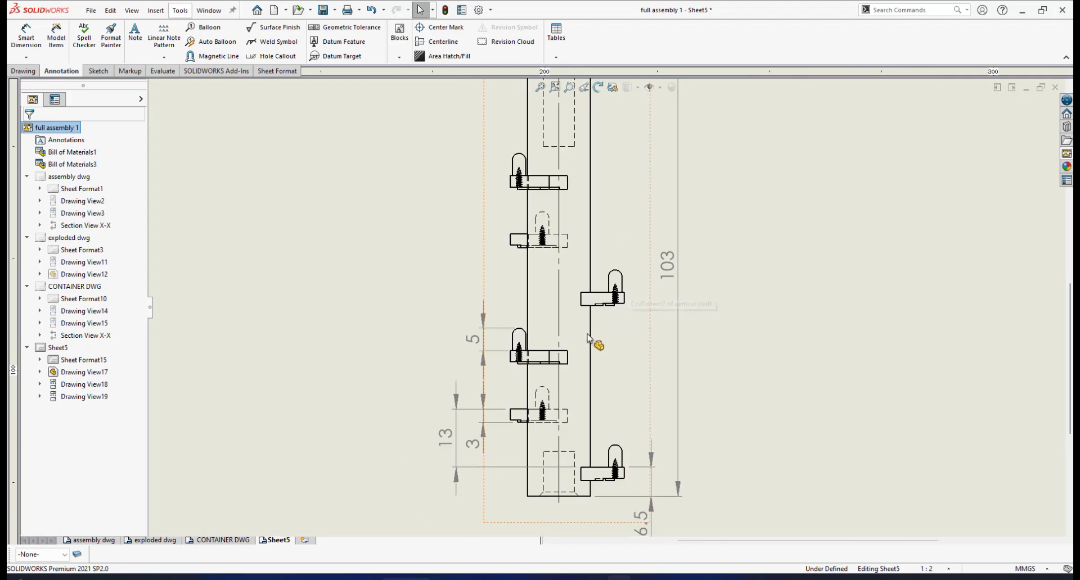
{"action": "scroll", "coordinate": [572, 470], "scroll_direction": "down", "scroll_amount": 2}
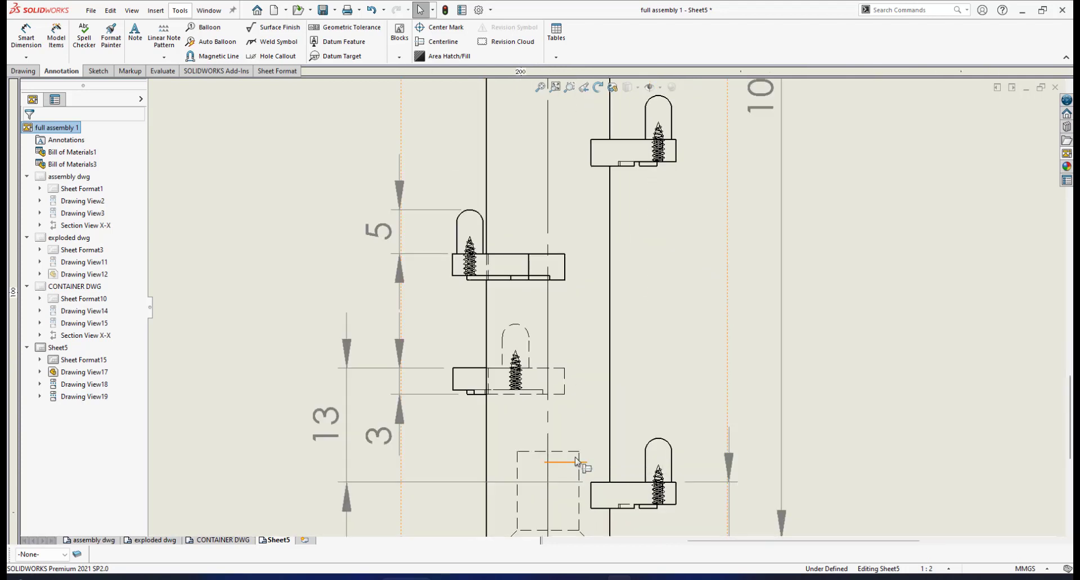
{"action": "scroll", "coordinate": [578, 464], "scroll_direction": "up", "scroll_amount": 3}
{"action": "scroll", "coordinate": [619, 414], "scroll_direction": "down", "scroll_amount": 3}
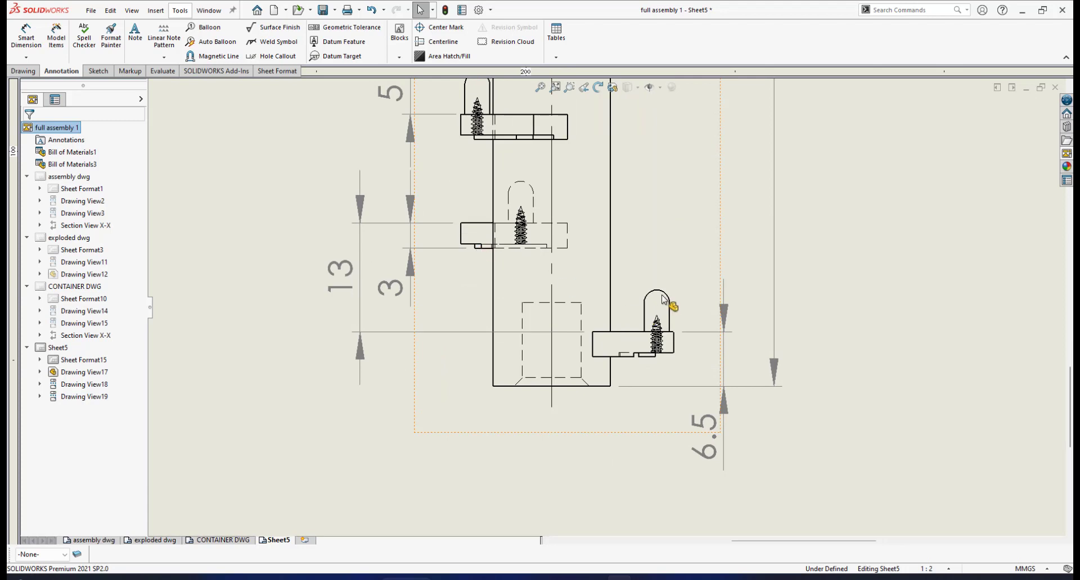
{"action": "scroll", "coordinate": [660, 292], "scroll_direction": "up", "scroll_amount": 4}
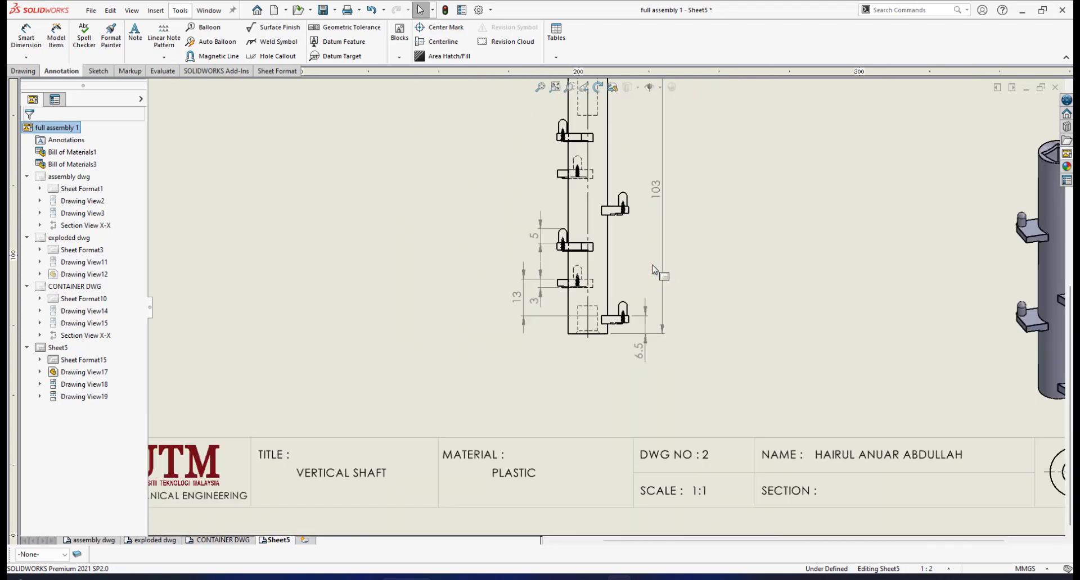
{"action": "scroll", "coordinate": [652, 265], "scroll_direction": "up", "scroll_amount": 4}
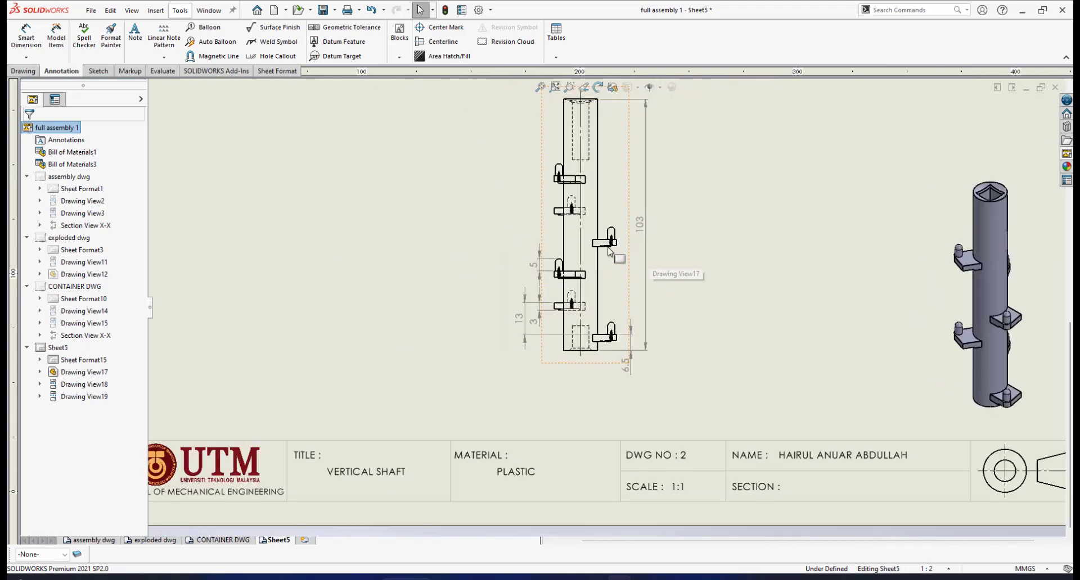
{"action": "scroll", "coordinate": [608, 254], "scroll_direction": "down", "scroll_amount": 3}
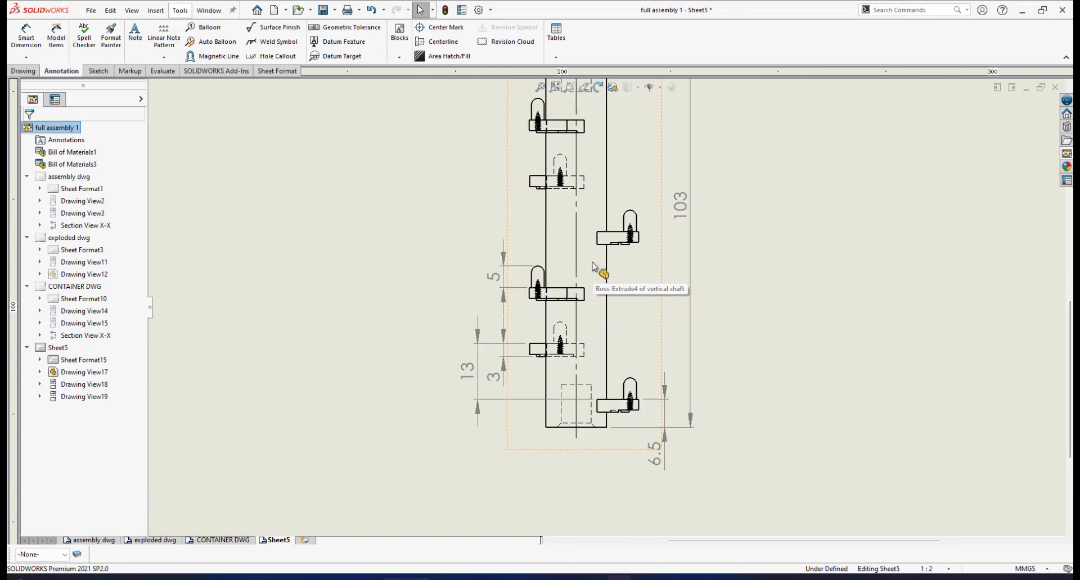
{"action": "scroll", "coordinate": [585, 266], "scroll_direction": "down", "scroll_amount": 2}
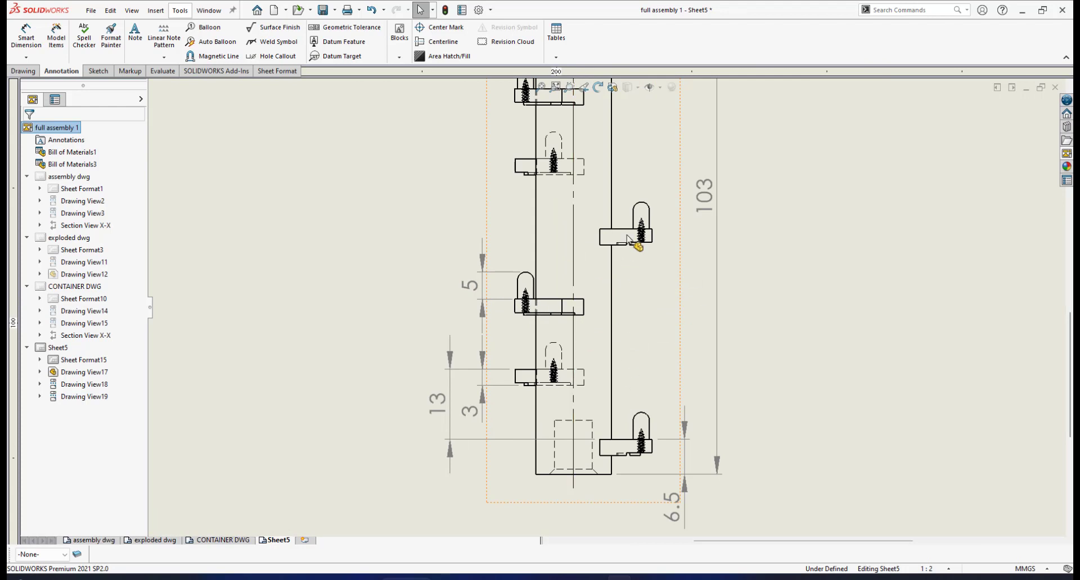
{"action": "scroll", "coordinate": [616, 260], "scroll_direction": "up", "scroll_amount": 4}
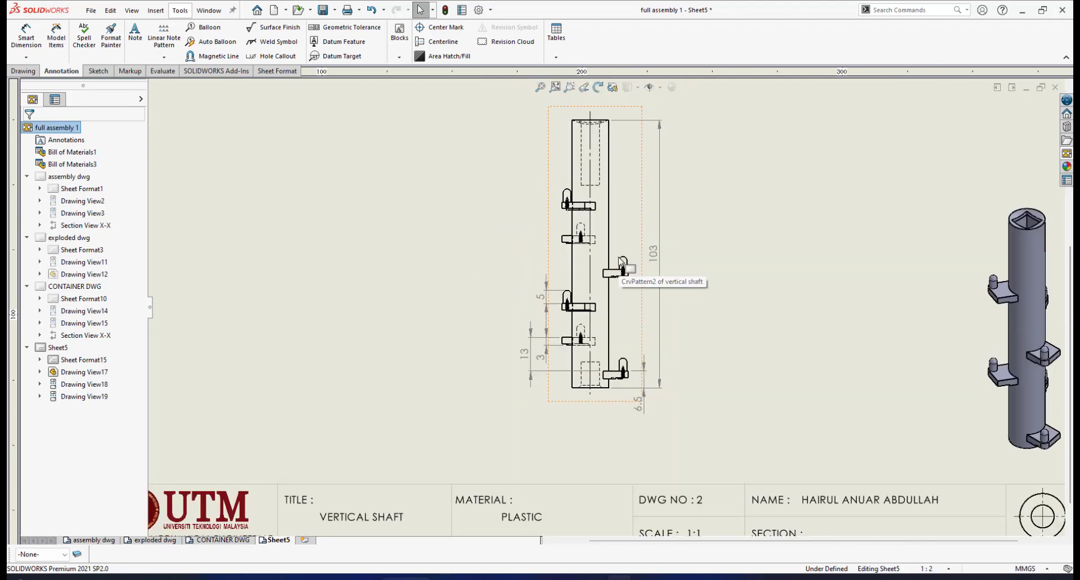
{"action": "scroll", "coordinate": [621, 263], "scroll_direction": "down", "scroll_amount": 2}
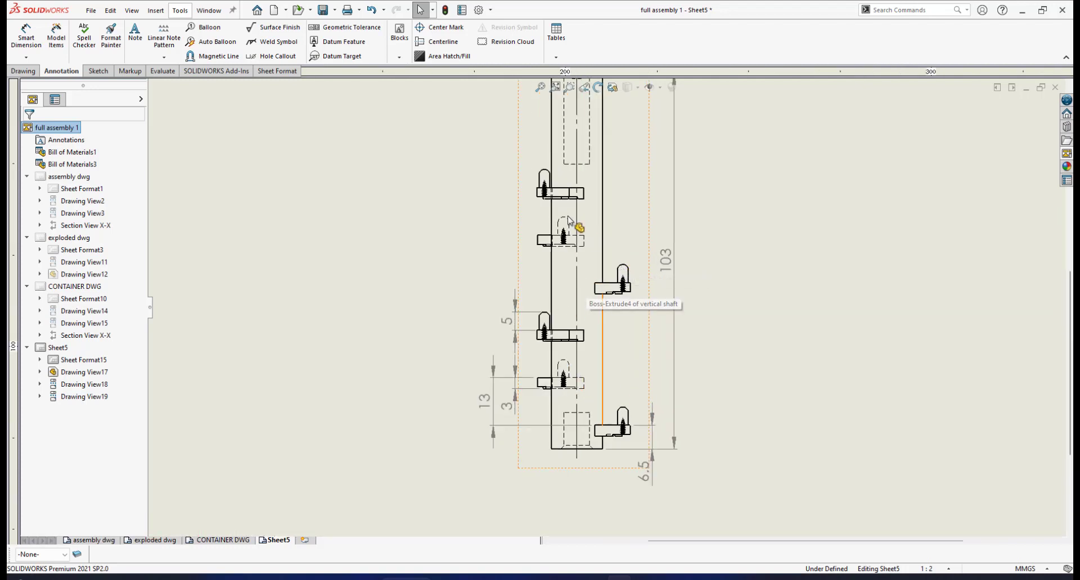
{"action": "scroll", "coordinate": [598, 273], "scroll_direction": "up", "scroll_amount": 2}
{"action": "scroll", "coordinate": [613, 300], "scroll_direction": "down", "scroll_amount": 1}
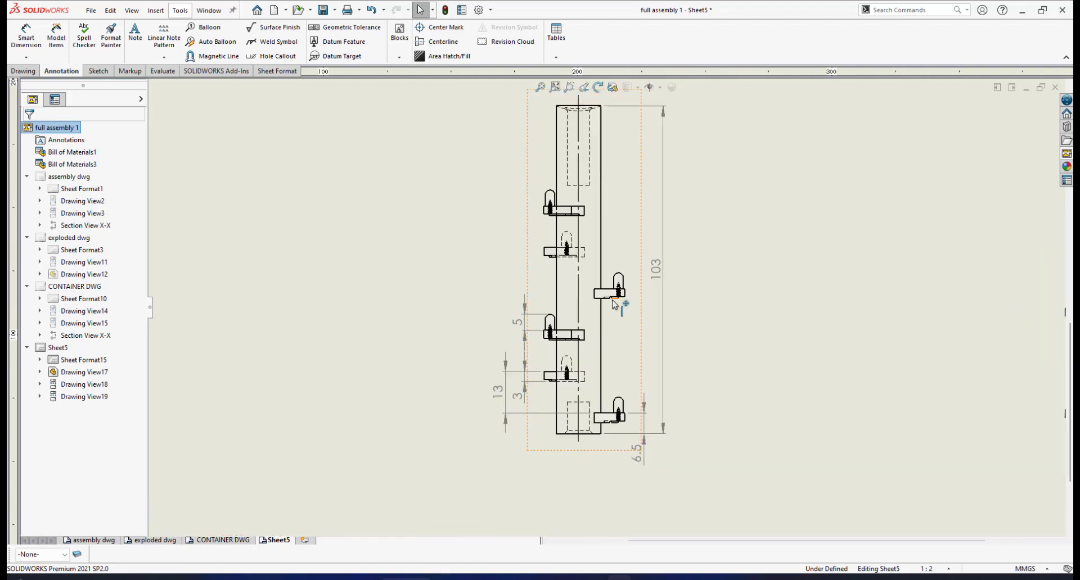
{"action": "scroll", "coordinate": [614, 305], "scroll_direction": "up", "scroll_amount": 2}
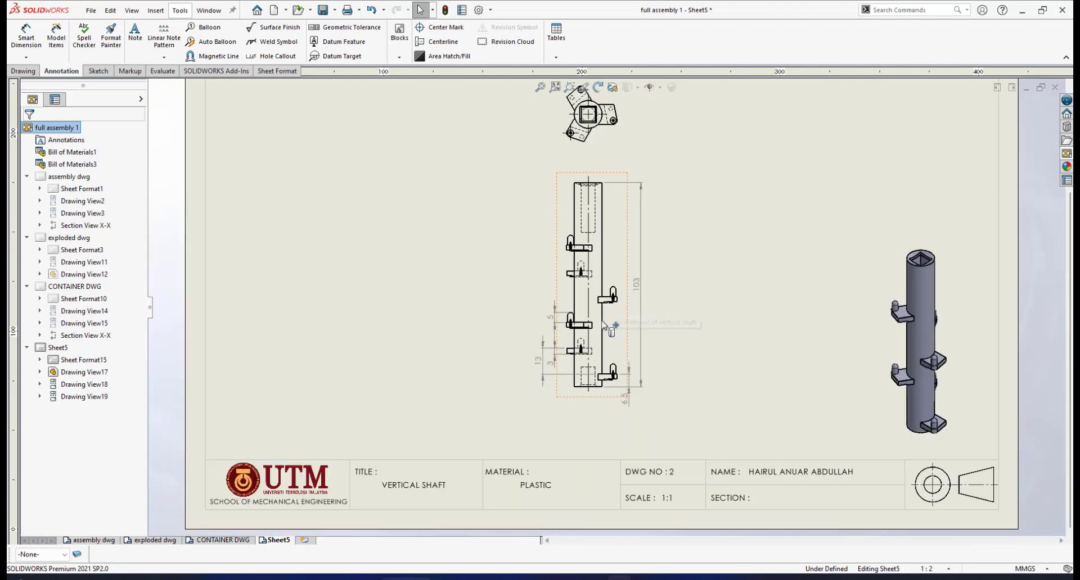
{"action": "scroll", "coordinate": [605, 327], "scroll_direction": "down", "scroll_amount": 1}
{"action": "scroll", "coordinate": [650, 256], "scroll_direction": "up", "scroll_amount": 1}
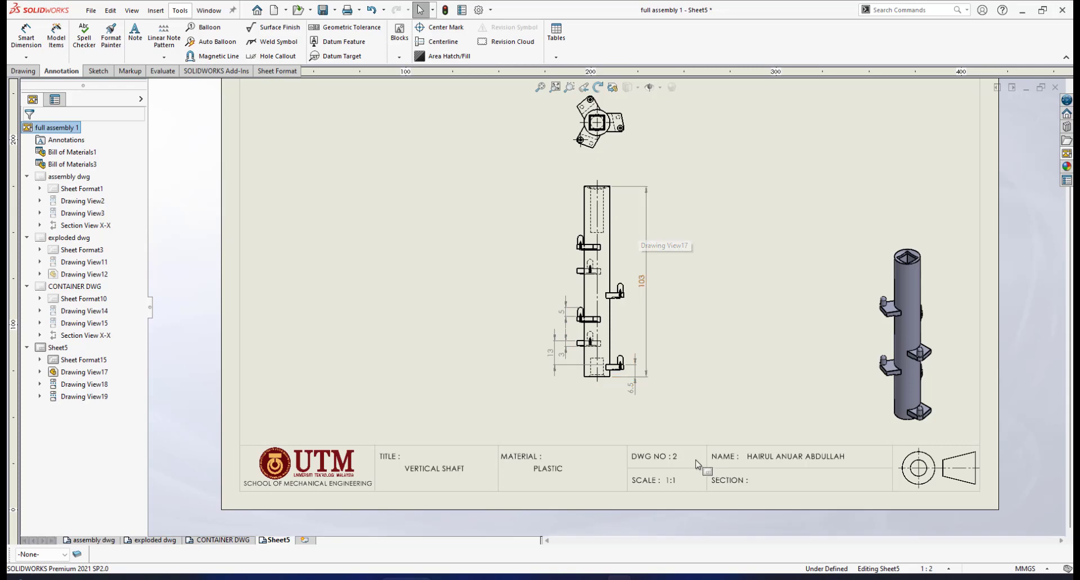
- Consult the reference drawing of the vertical shaft in Paint and return to the SOLIDWORKS sheet
{"action": "key", "text": "alt+Tab"}
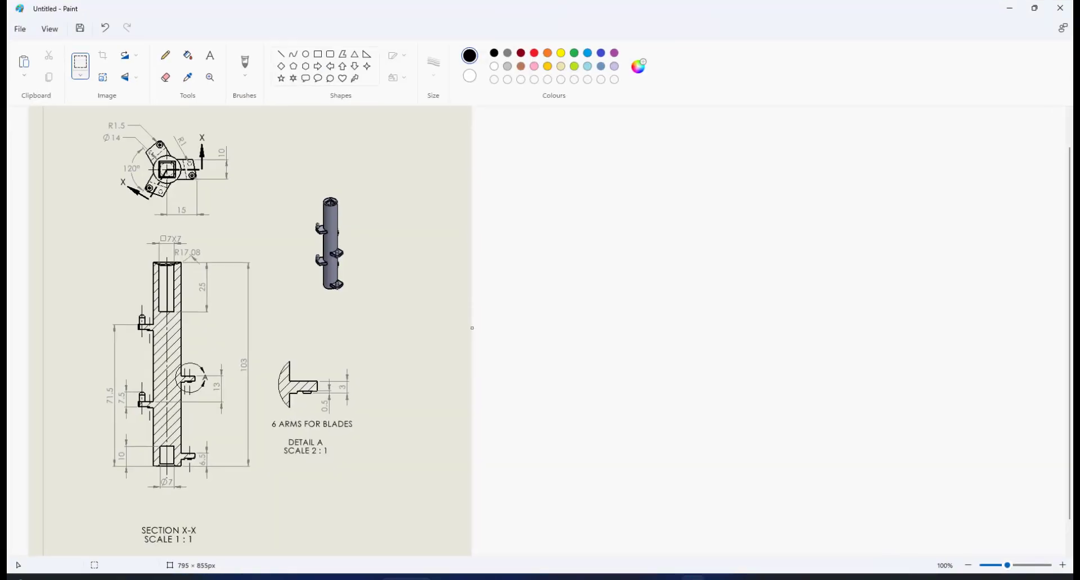
{"action": "left_click", "coordinate": [692, 578]}
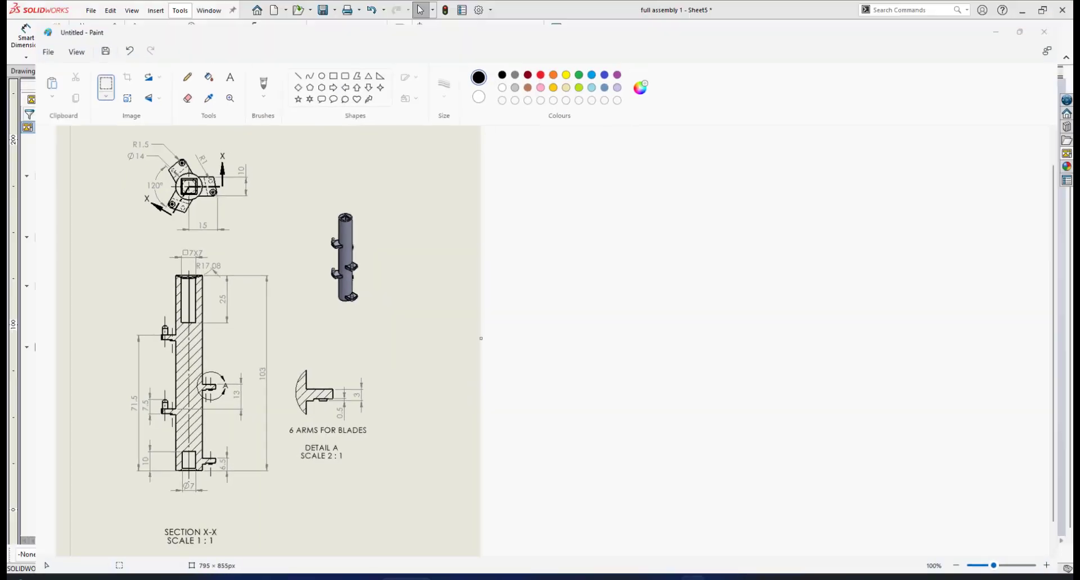
{"action": "left_click", "coordinate": [693, 579]}
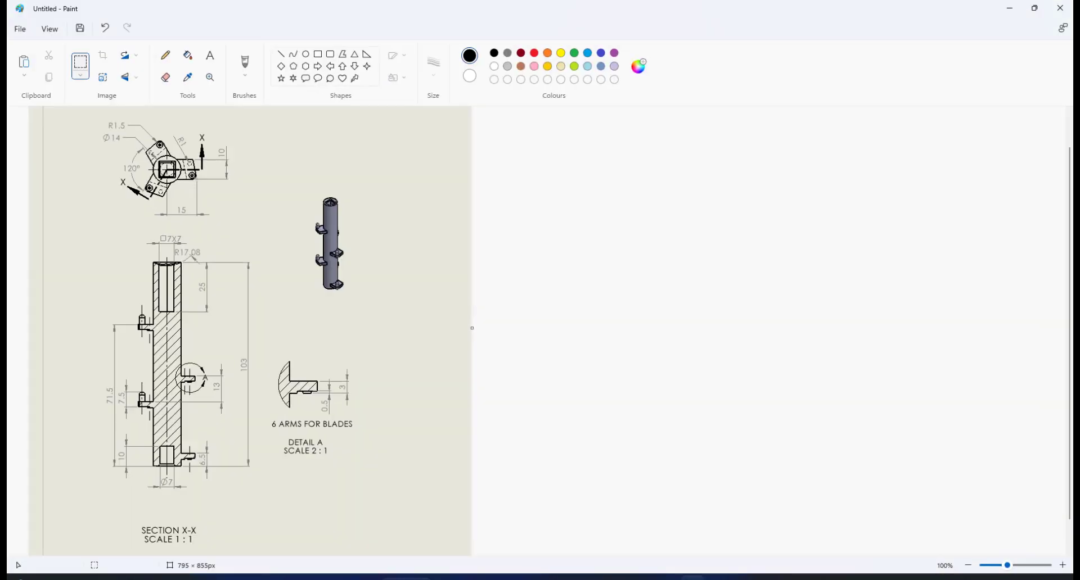
{"action": "key", "text": "alt+Tab"}
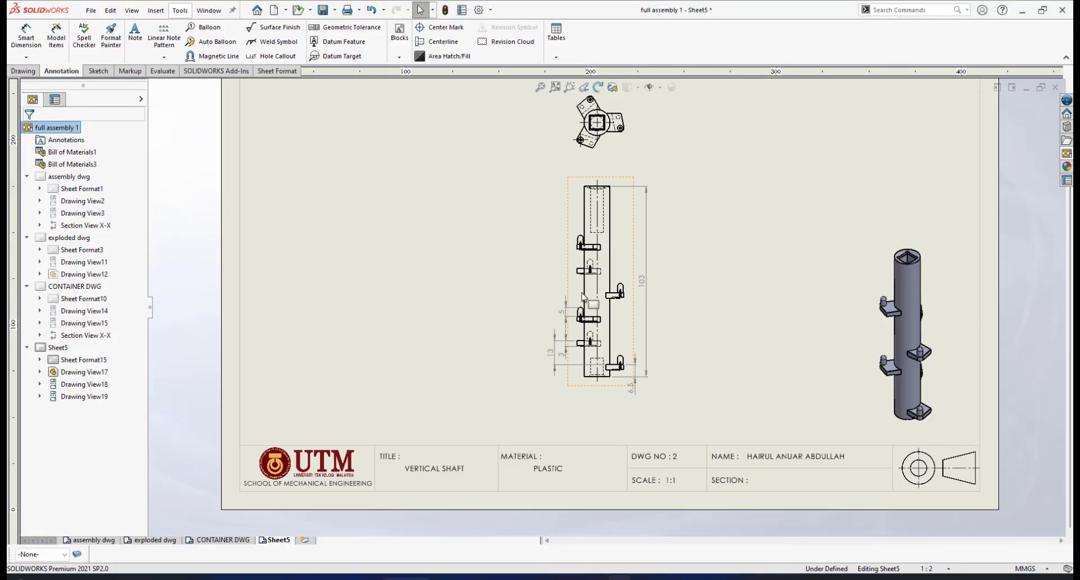
- Dimension the height from the shaft's bottom edge to the top face of the highest bracket, outside the existing left-hand dimensions of the front view
{"action": "scroll", "coordinate": [582, 296], "scroll_direction": "down", "scroll_amount": 3}
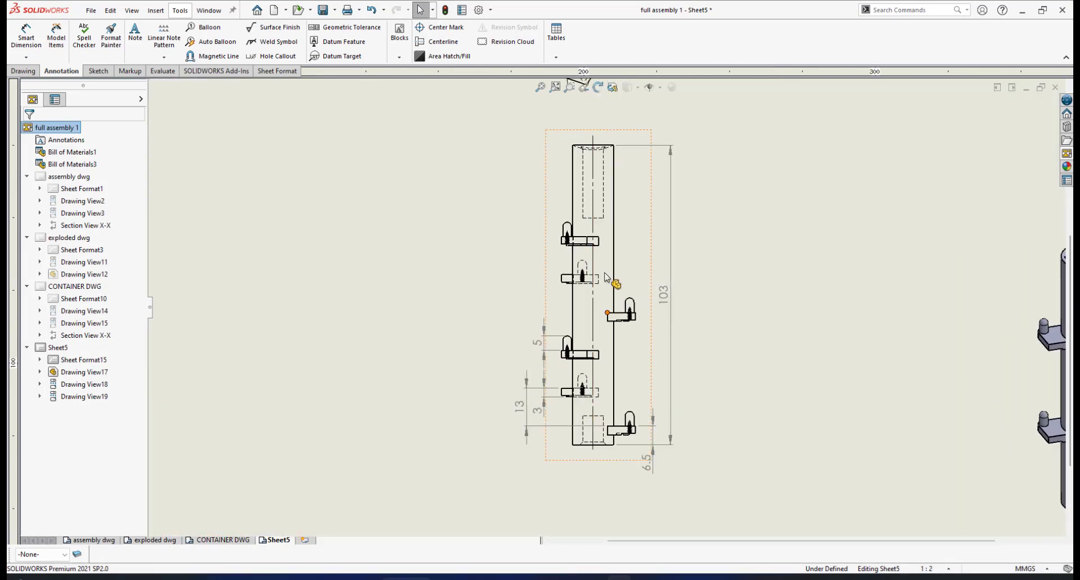
{"action": "scroll", "coordinate": [583, 242], "scroll_direction": "up", "scroll_amount": 4}
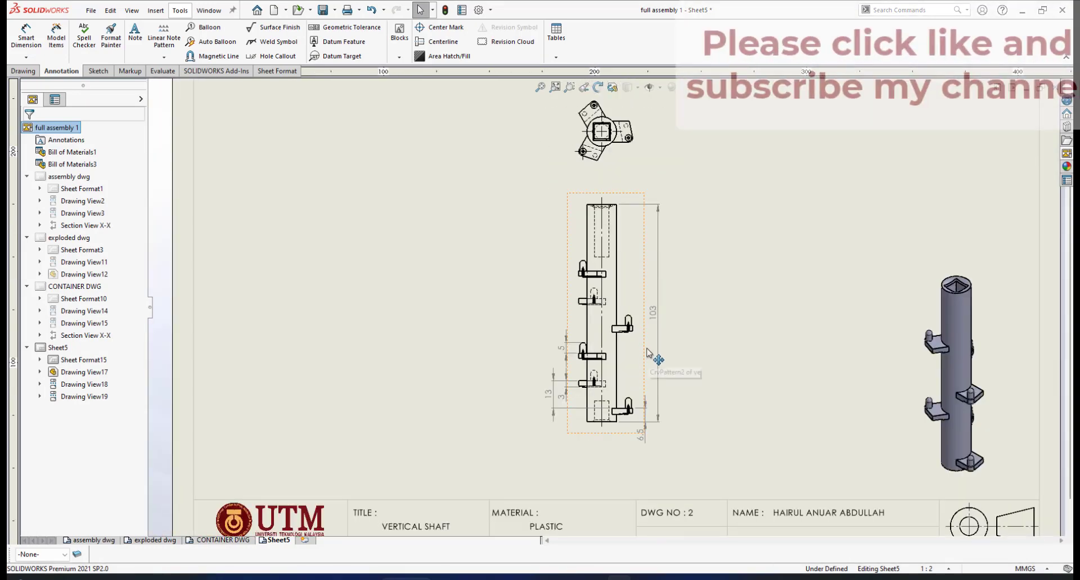
{"action": "scroll", "coordinate": [648, 281], "scroll_direction": "down", "scroll_amount": 4}
{"action": "scroll", "coordinate": [591, 284], "scroll_direction": "down", "scroll_amount": 3}
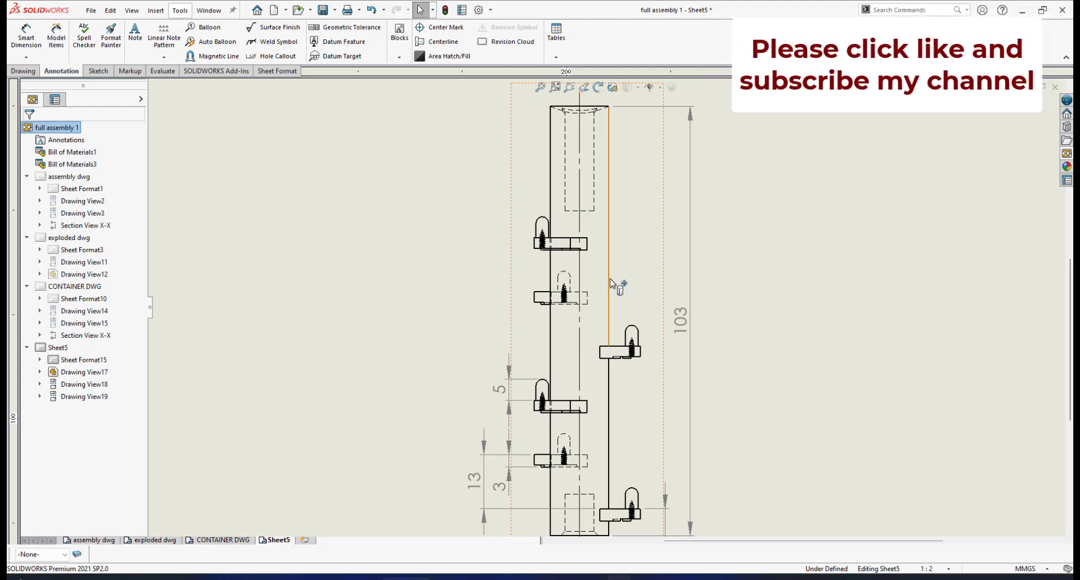
{"action": "left_click", "coordinate": [26, 35]}
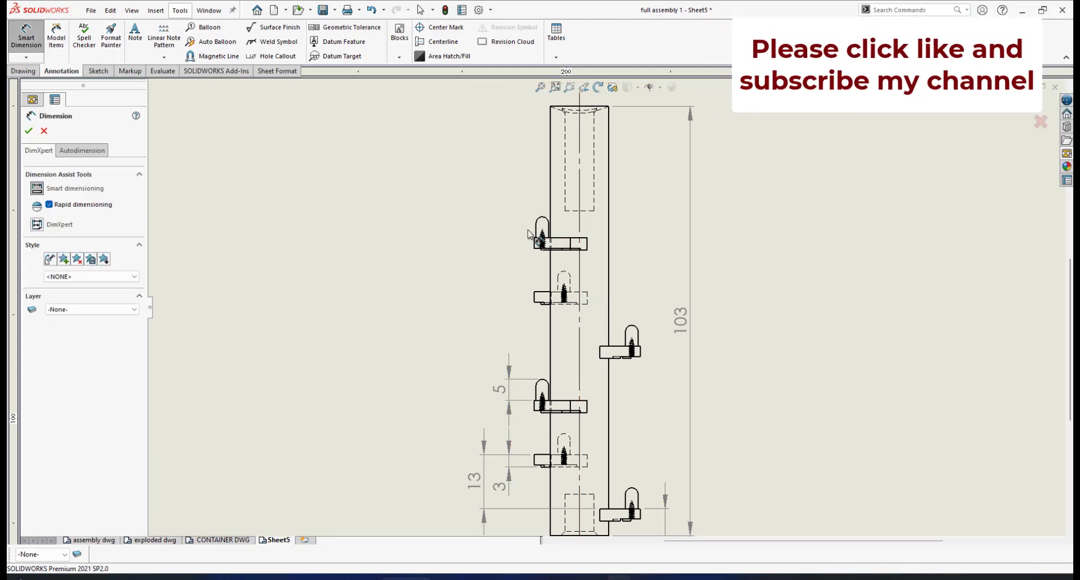
{"action": "scroll", "coordinate": [566, 241], "scroll_direction": "down", "scroll_amount": 1}
{"action": "scroll", "coordinate": [567, 241], "scroll_direction": "down", "scroll_amount": 1}
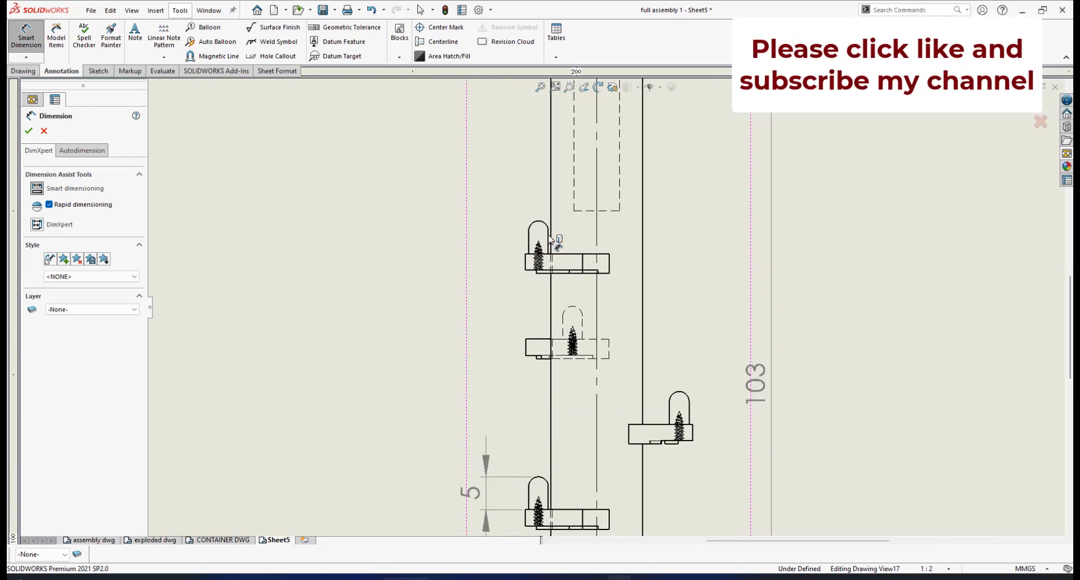
{"action": "left_click", "coordinate": [609, 254]}
{"action": "scroll", "coordinate": [610, 258], "scroll_direction": "up", "scroll_amount": 4}
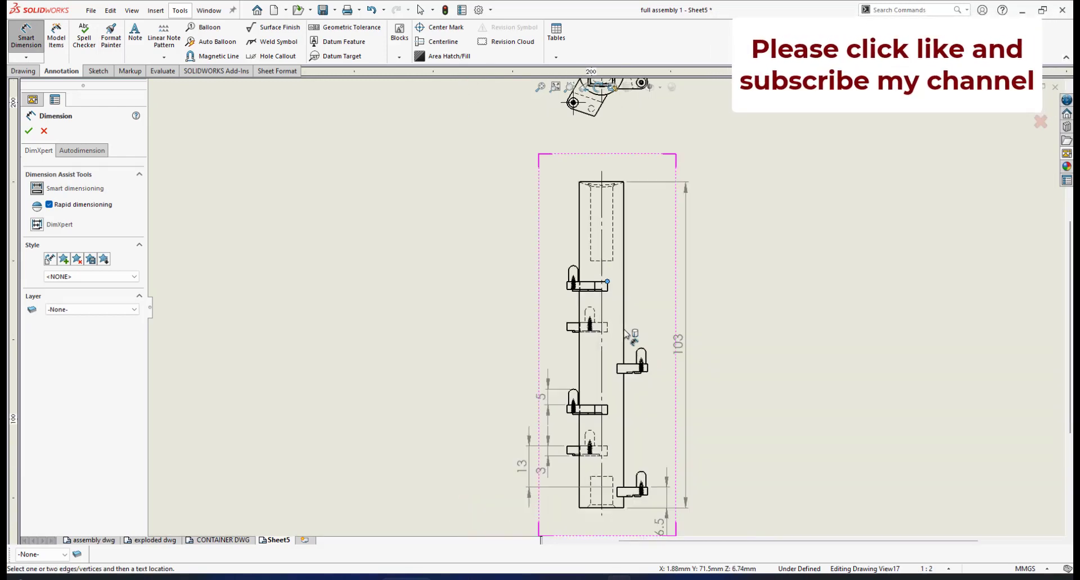
{"action": "scroll", "coordinate": [603, 365], "scroll_direction": "down", "scroll_amount": 1}
{"action": "scroll", "coordinate": [602, 361], "scroll_direction": "down", "scroll_amount": 7}
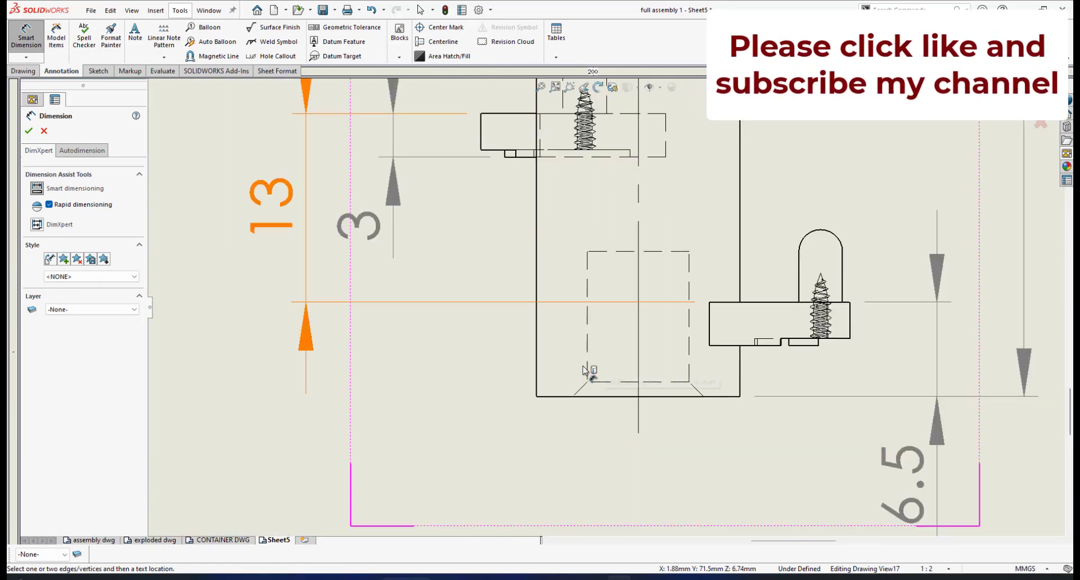
{"action": "left_click", "coordinate": [550, 397]}
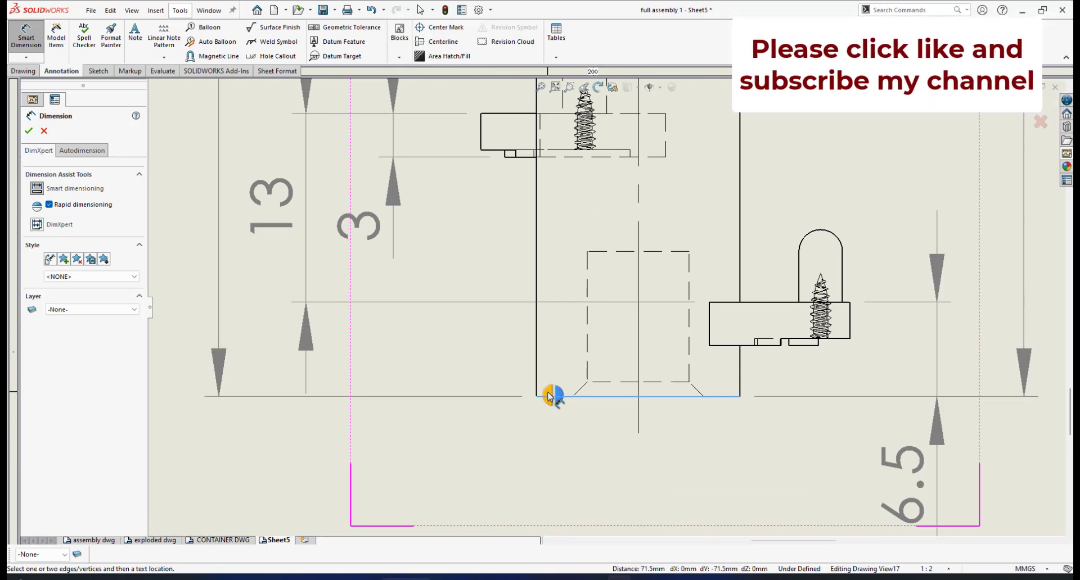
{"action": "left_click", "coordinate": [549, 398]}
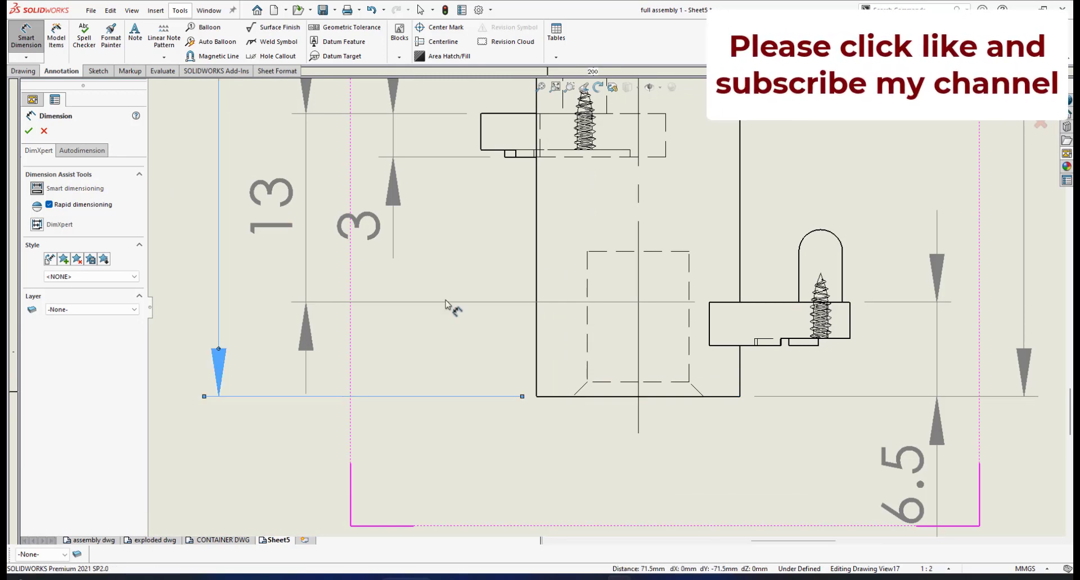
{"action": "left_click", "coordinate": [29, 133]}
{"action": "key", "text": "Escape"}
- Examine the front view's bracket heights, dimension layout and hidden upper bore to find what still lacks a dimension
{"action": "scroll", "coordinate": [435, 221], "scroll_direction": "up", "scroll_amount": 5}
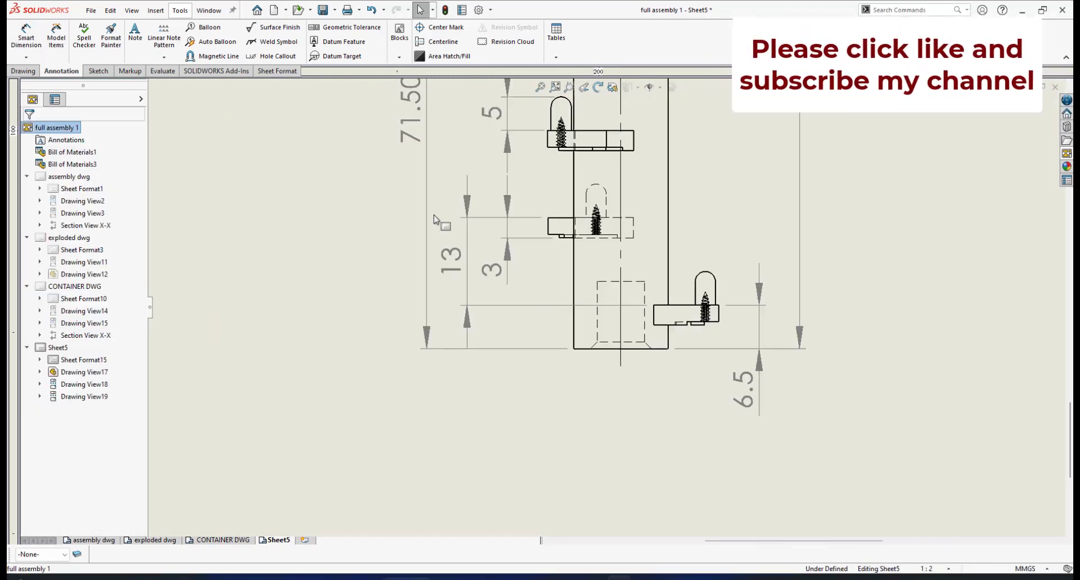
{"action": "scroll", "coordinate": [528, 186], "scroll_direction": "up", "scroll_amount": 2}
{"action": "scroll", "coordinate": [568, 181], "scroll_direction": "down", "scroll_amount": 1}
{"action": "scroll", "coordinate": [568, 181], "scroll_direction": "up", "scroll_amount": 4}
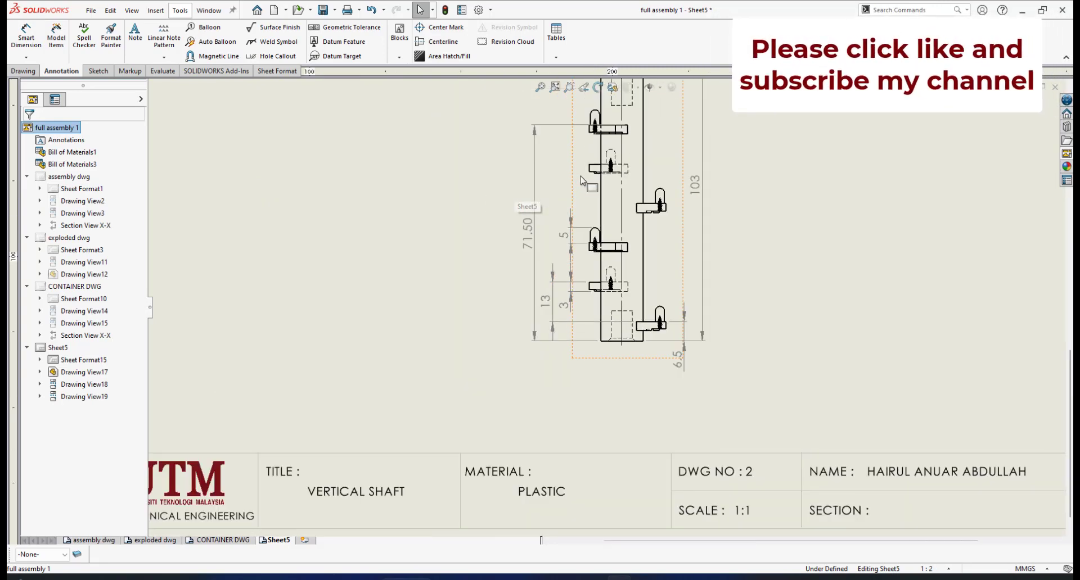
{"action": "scroll", "coordinate": [526, 259], "scroll_direction": "down", "scroll_amount": 3}
{"action": "scroll", "coordinate": [646, 141], "scroll_direction": "down", "scroll_amount": 1}
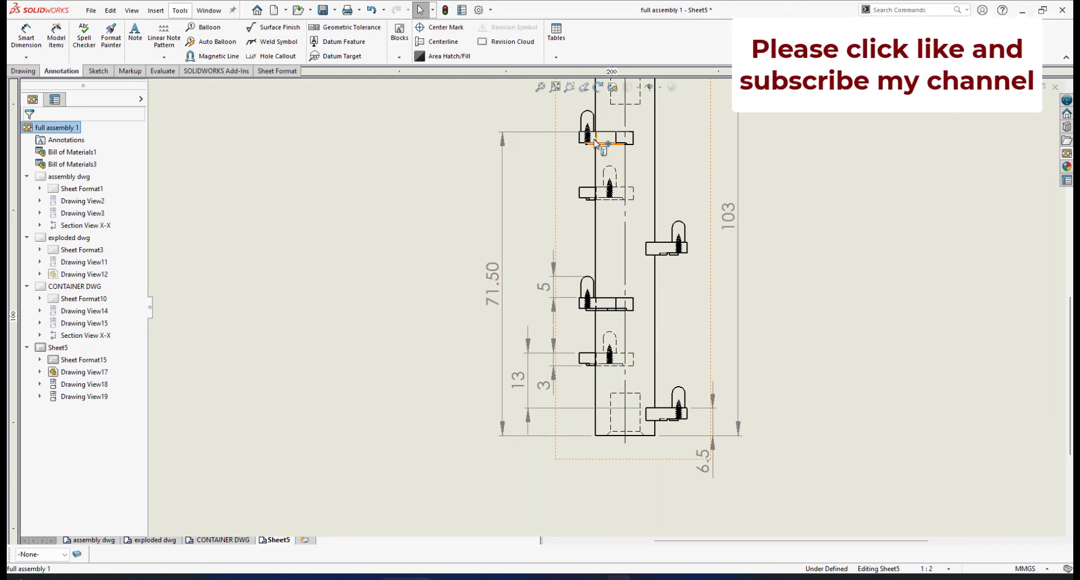
{"action": "scroll", "coordinate": [646, 176], "scroll_direction": "up", "scroll_amount": 3}
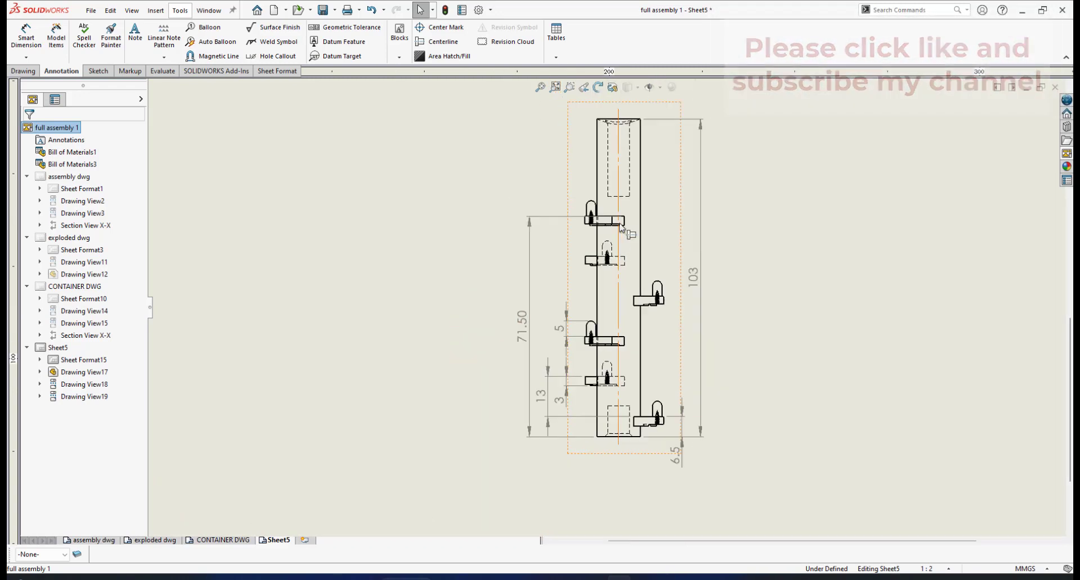
{"action": "scroll", "coordinate": [620, 226], "scroll_direction": "down", "scroll_amount": 2}
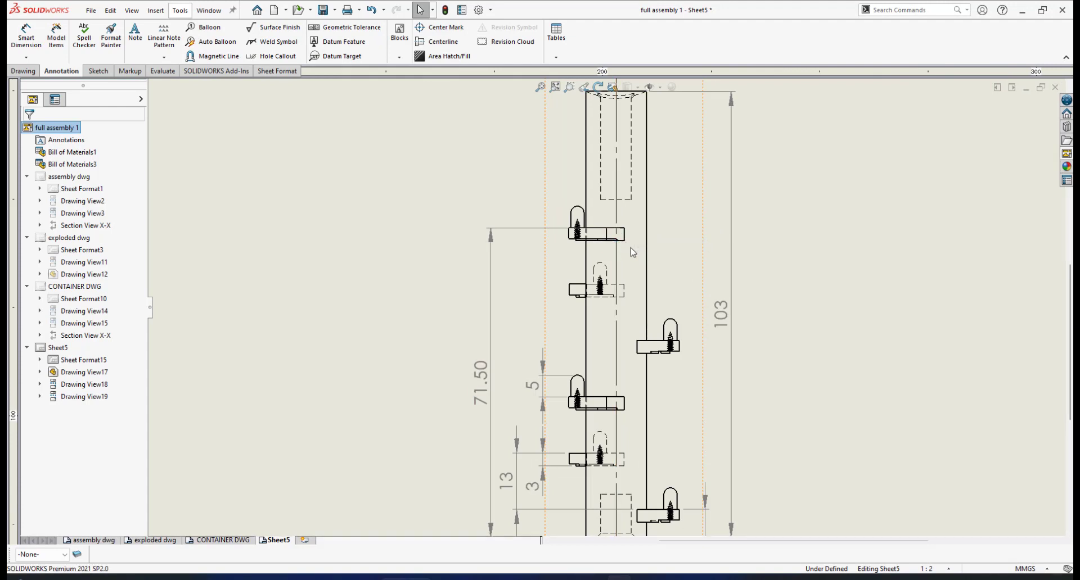
{"action": "scroll", "coordinate": [592, 236], "scroll_direction": "down", "scroll_amount": 1}
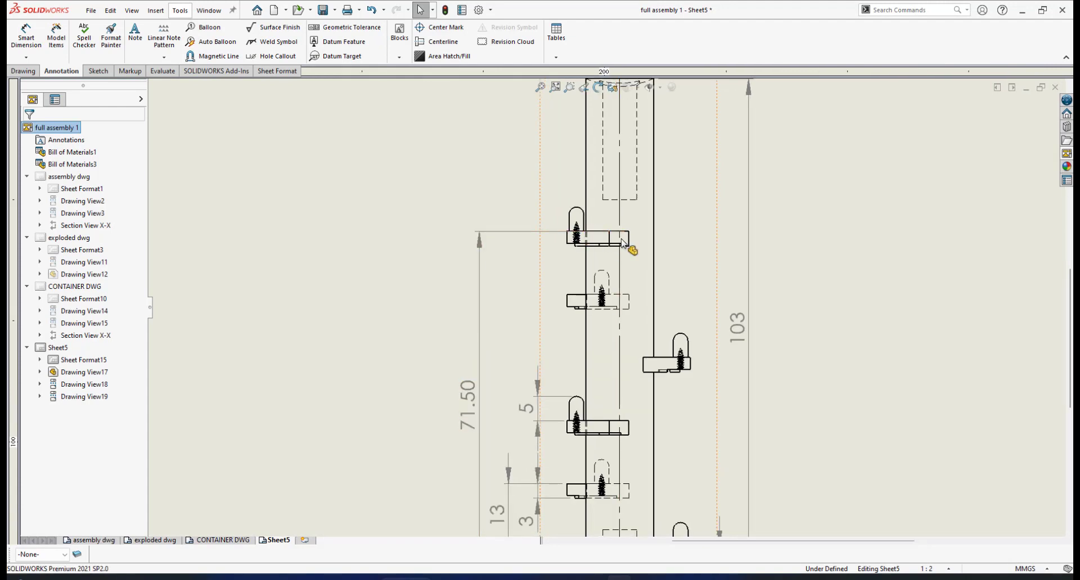
{"action": "scroll", "coordinate": [613, 248], "scroll_direction": "up", "scroll_amount": 5}
{"action": "scroll", "coordinate": [638, 315], "scroll_direction": "down", "scroll_amount": 1}
{"action": "scroll", "coordinate": [632, 321], "scroll_direction": "up", "scroll_amount": 2}
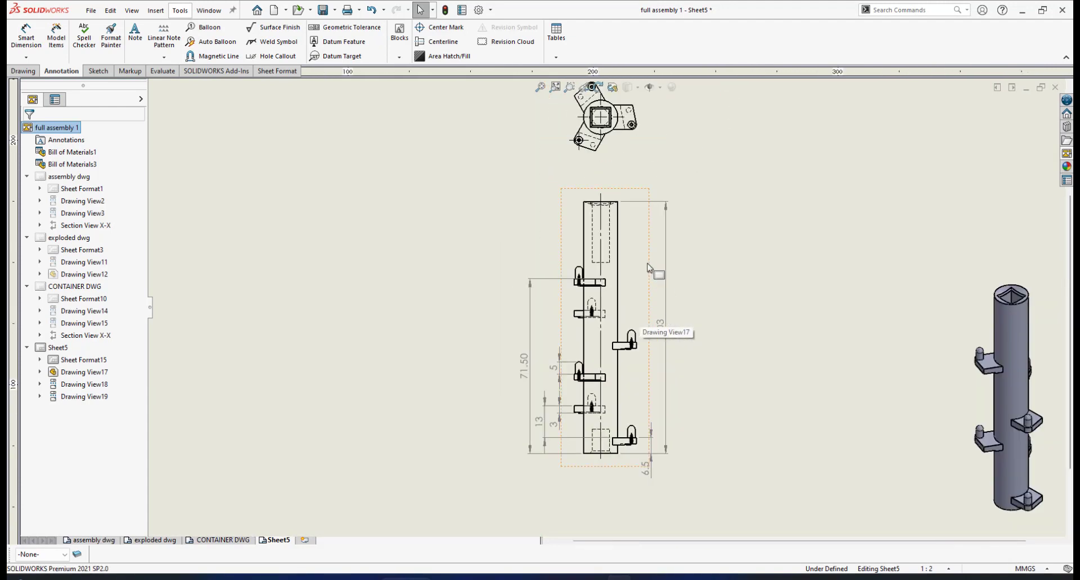
{"action": "scroll", "coordinate": [632, 259], "scroll_direction": "down", "scroll_amount": 4}
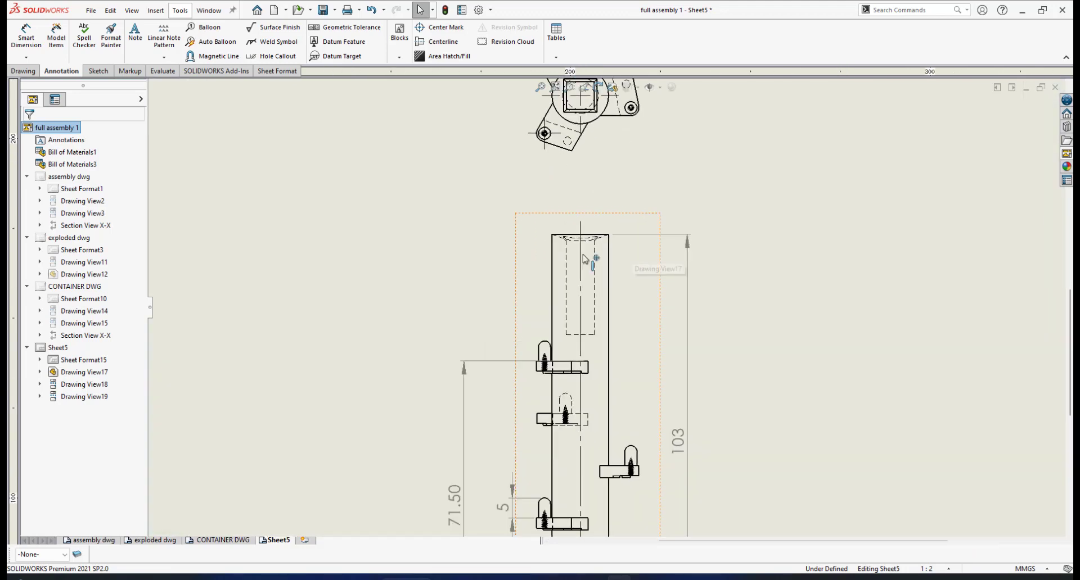
{"action": "scroll", "coordinate": [616, 239], "scroll_direction": "up", "scroll_amount": 2}
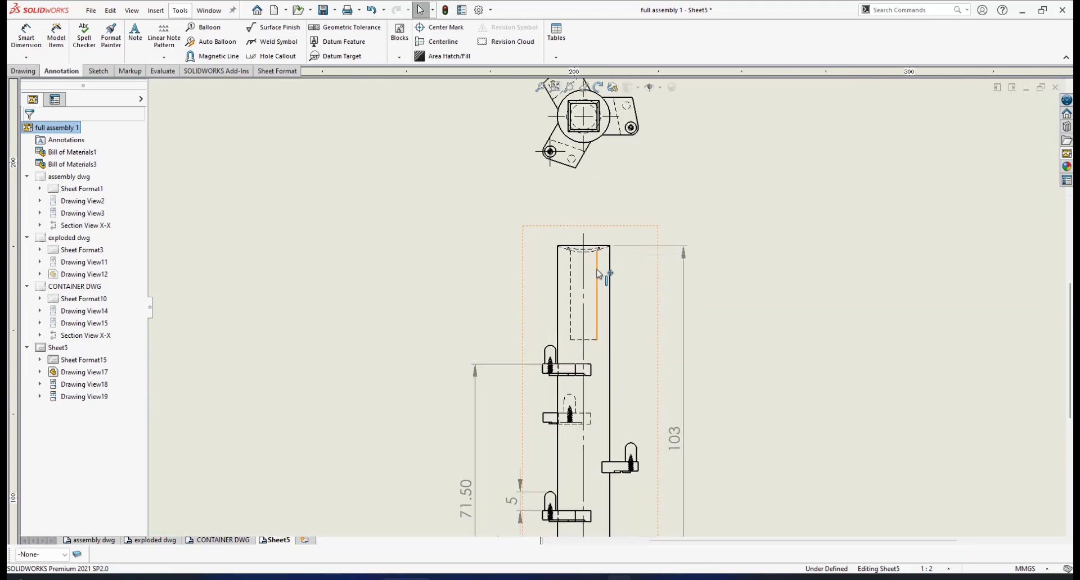
{"action": "scroll", "coordinate": [607, 280], "scroll_direction": "up", "scroll_amount": 2}
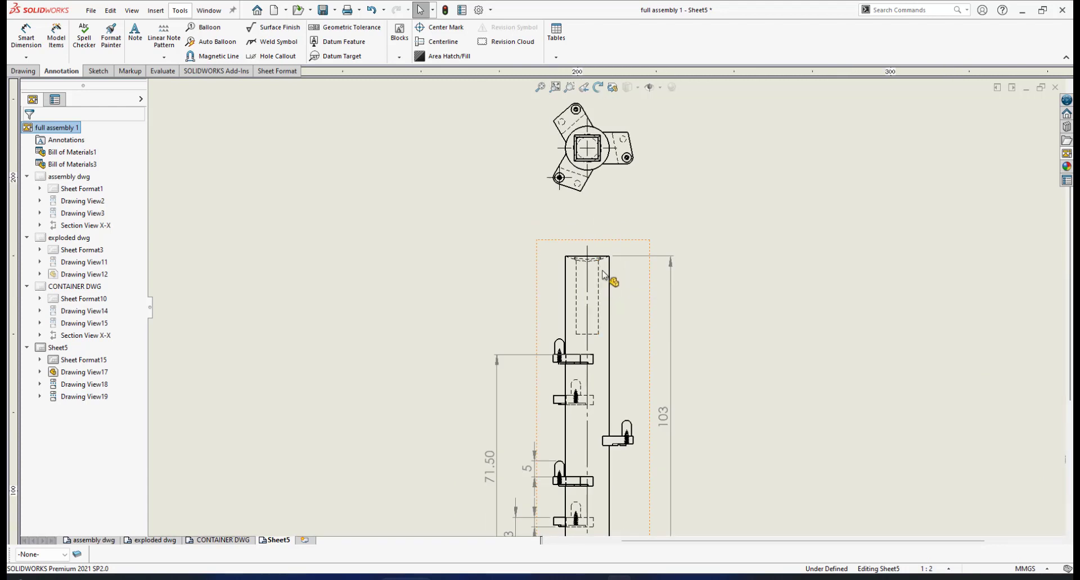
{"action": "scroll", "coordinate": [602, 337], "scroll_direction": "up", "scroll_amount": 2}
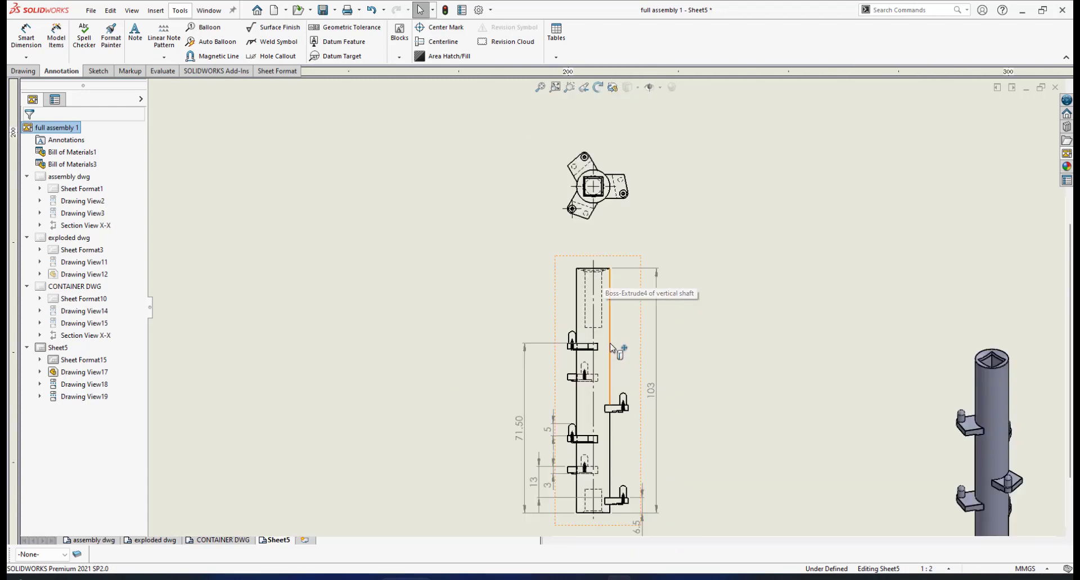
- Dimension the depth of the hidden bottom hole from its upper end to the shaft's bottom edge, outside the lowest bracket's height dimension
{"action": "scroll", "coordinate": [606, 463], "scroll_direction": "down", "scroll_amount": 4}
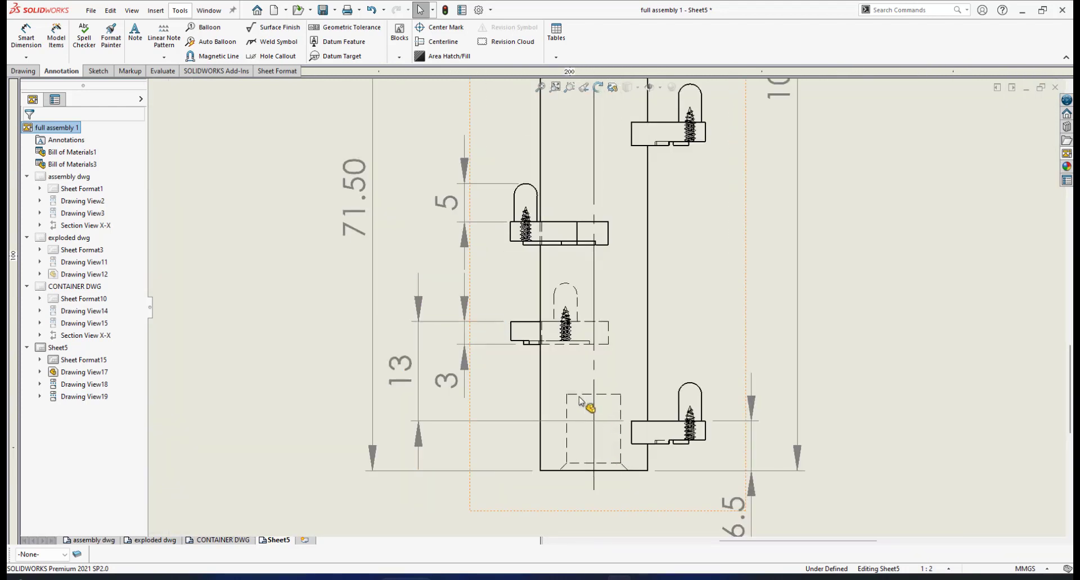
{"action": "scroll", "coordinate": [600, 400], "scroll_direction": "up", "scroll_amount": 2}
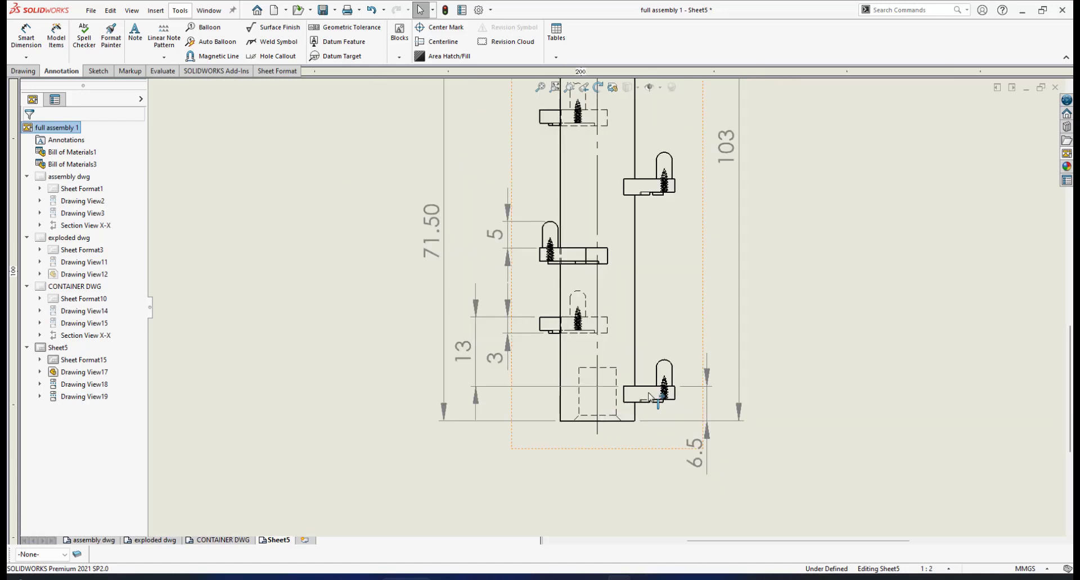
{"action": "scroll", "coordinate": [585, 360], "scroll_direction": "down", "scroll_amount": 2}
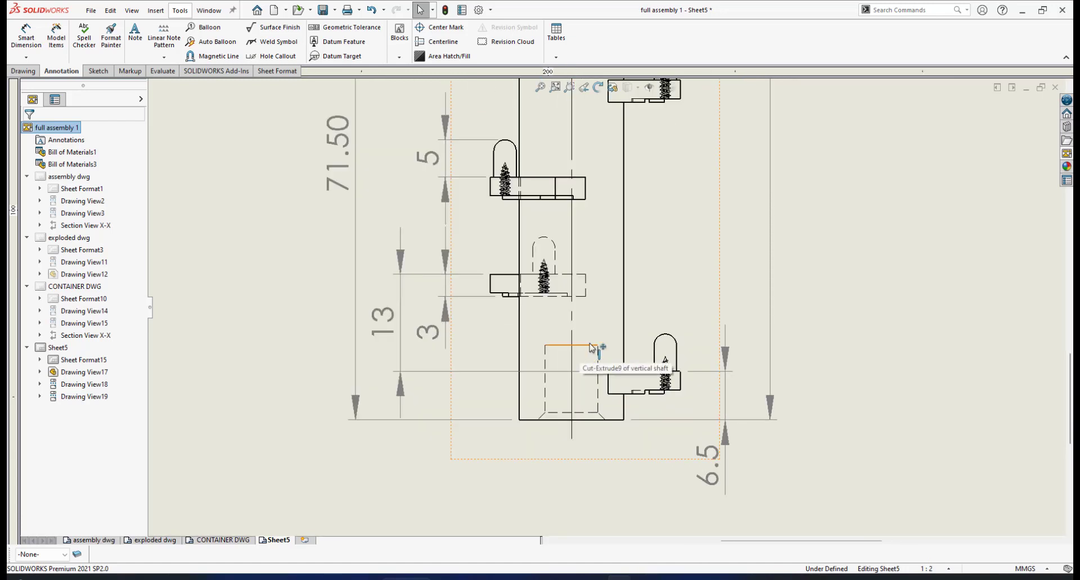
{"action": "left_click", "coordinate": [29, 43]}
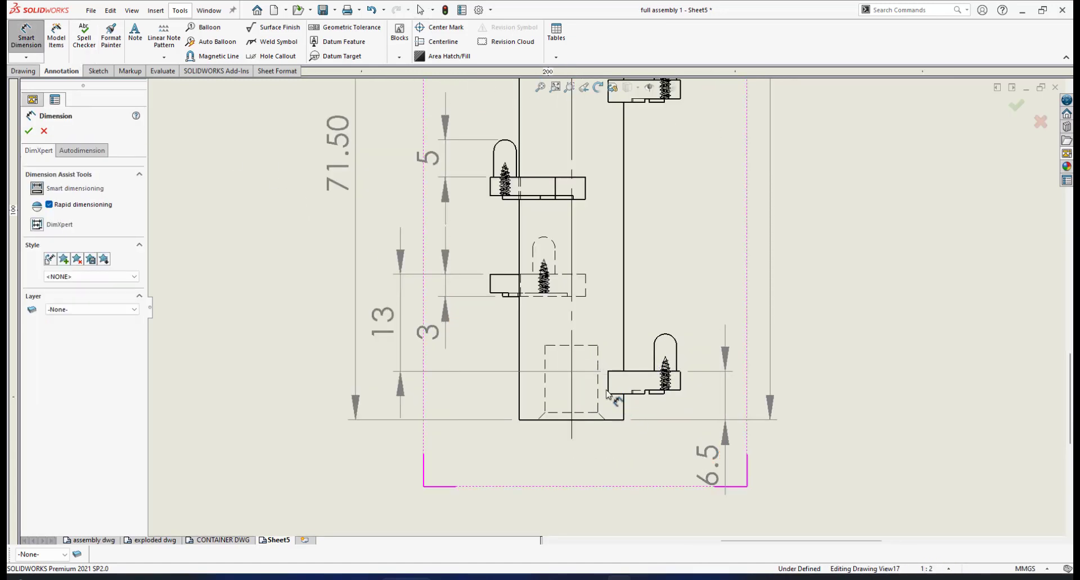
{"action": "left_click", "coordinate": [584, 346]}
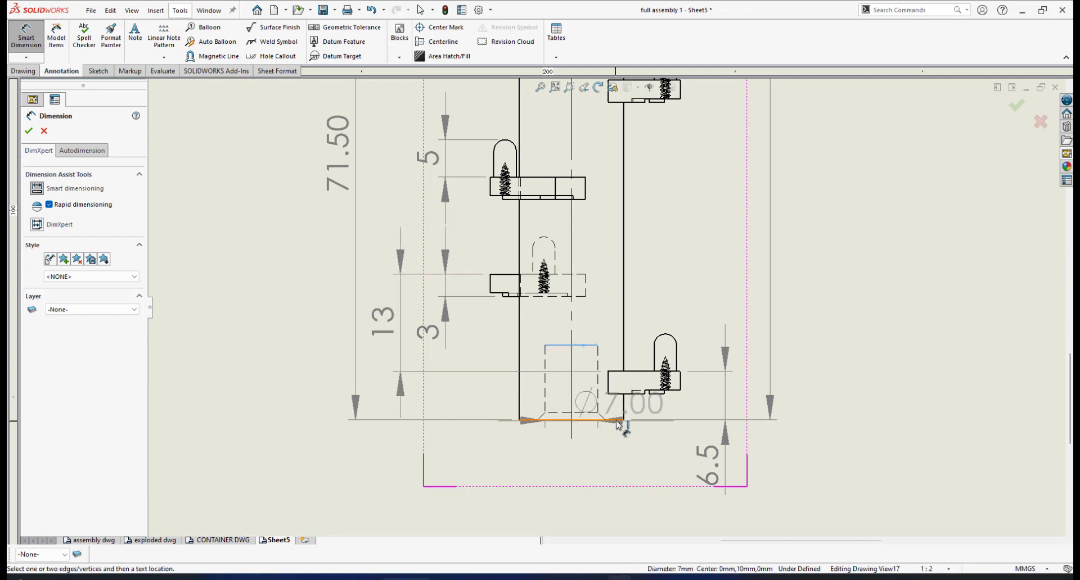
{"action": "left_click", "coordinate": [617, 422]}
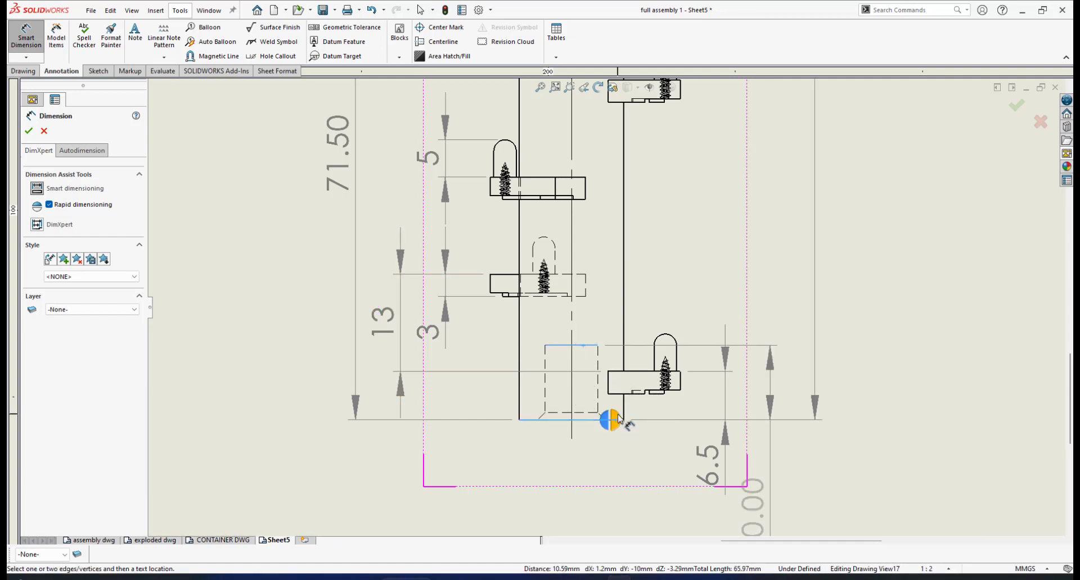
{"action": "left_click", "coordinate": [614, 419]}
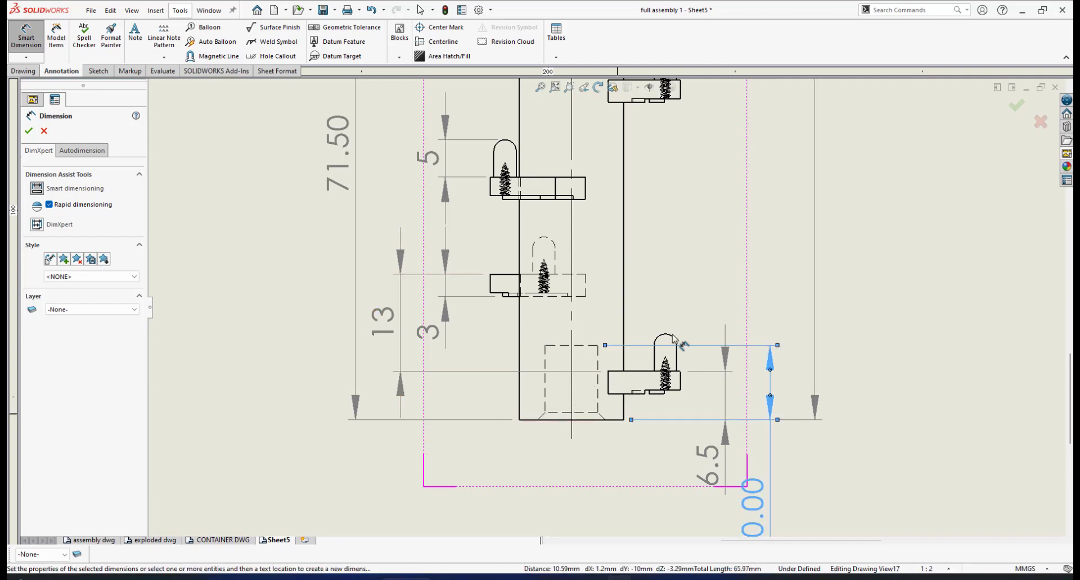
{"action": "left_click", "coordinate": [29, 132]}
- Move the bottom hole's depth text closer to the shaft's bottom edge and set its precision to None
{"action": "scroll", "coordinate": [746, 410], "scroll_direction": "up", "scroll_amount": 1}
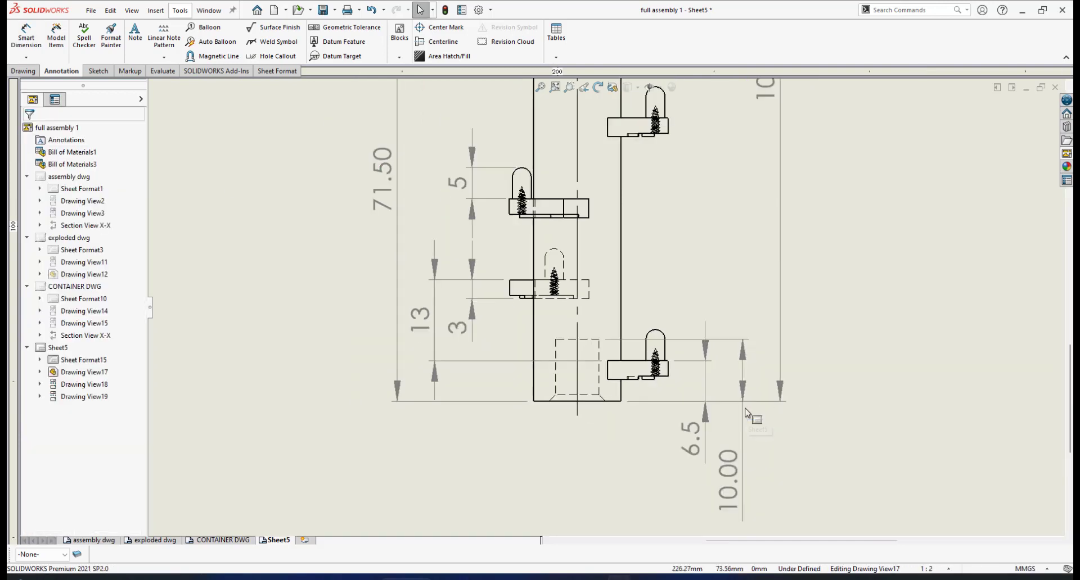
{"action": "scroll", "coordinate": [744, 411], "scroll_direction": "up", "scroll_amount": 1}
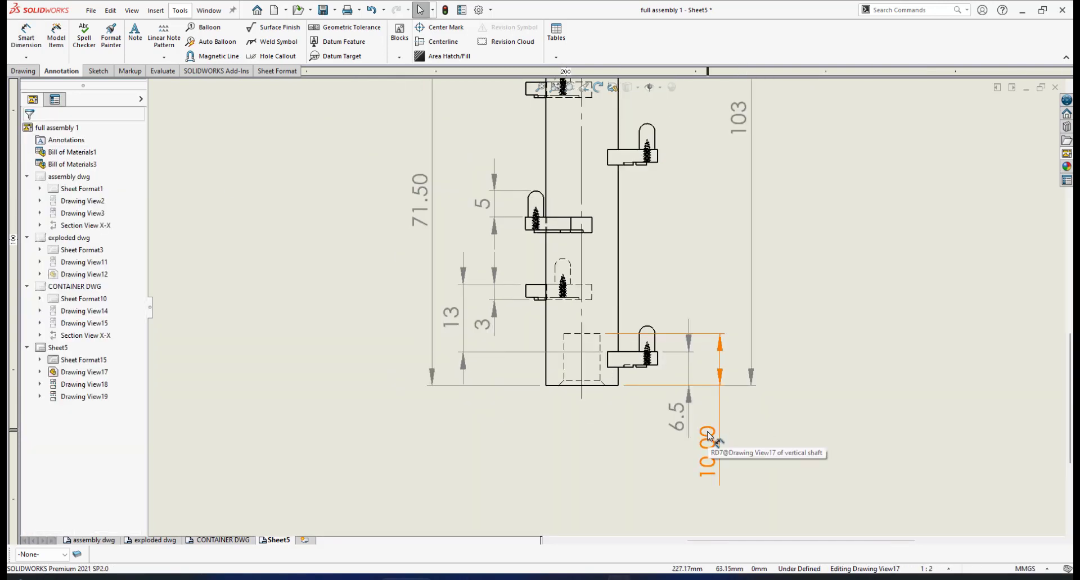
{"action": "left_click_drag", "start_coordinate": [708, 431], "coordinate": [709, 401]}
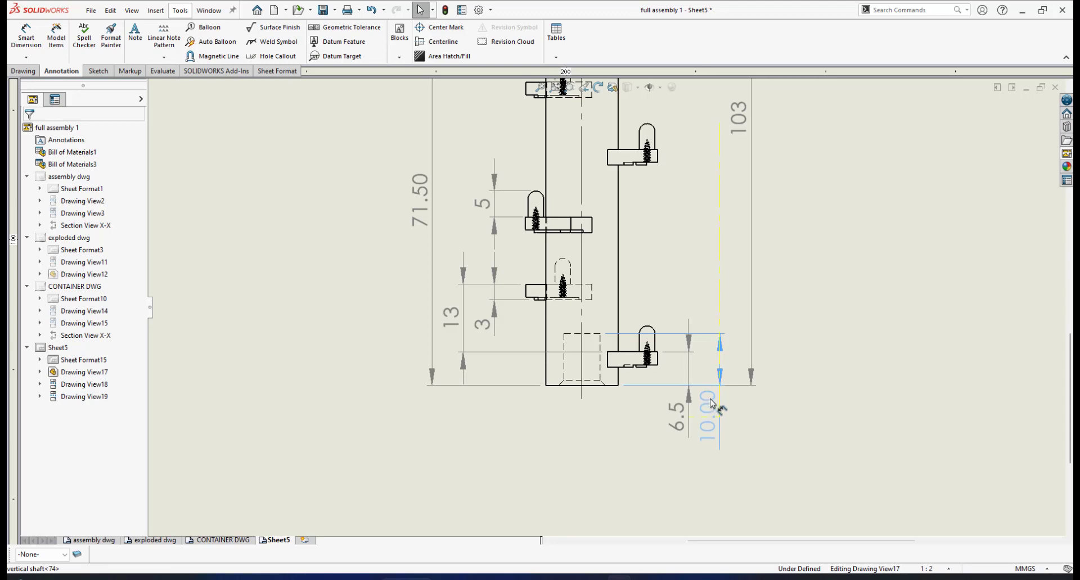
{"action": "left_click", "coordinate": [136, 256]}
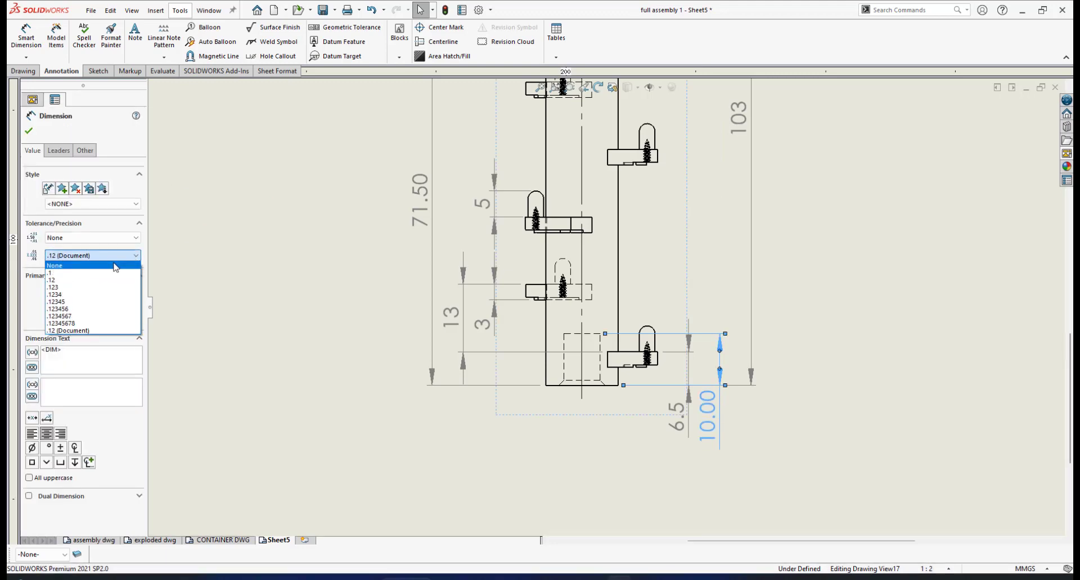
{"action": "left_click", "coordinate": [84, 272]}
{"action": "scroll", "coordinate": [770, 342], "scroll_direction": "up", "scroll_amount": 5}
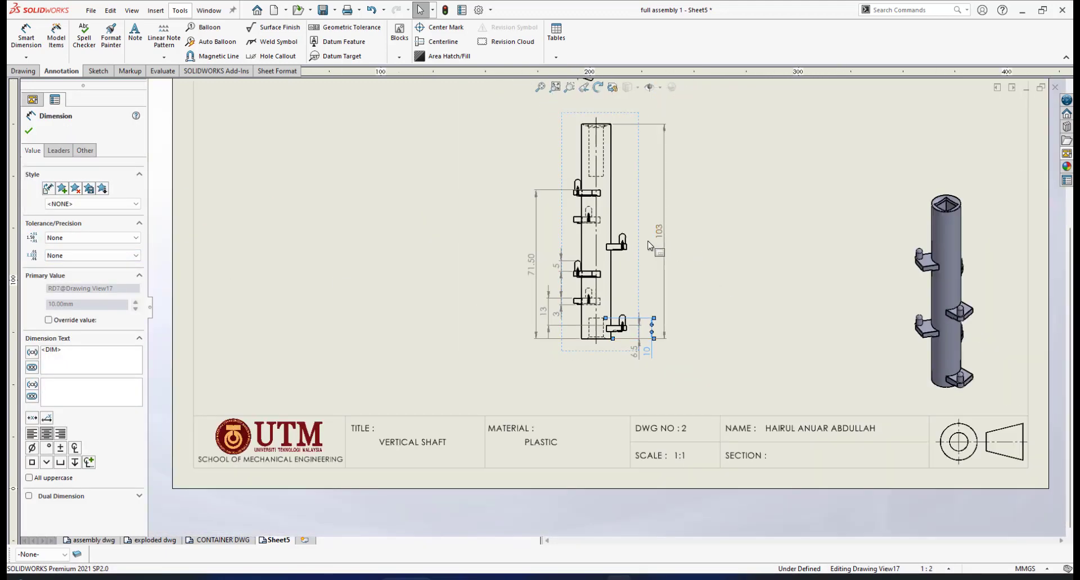
{"action": "key", "text": "Escape"}
- Dimension the diameter of the hidden bottom hole between its two side lines, below the shaft in the front view
{"action": "scroll", "coordinate": [572, 319], "scroll_direction": "down", "scroll_amount": 2}
{"action": "scroll", "coordinate": [565, 316], "scroll_direction": "down", "scroll_amount": 6}
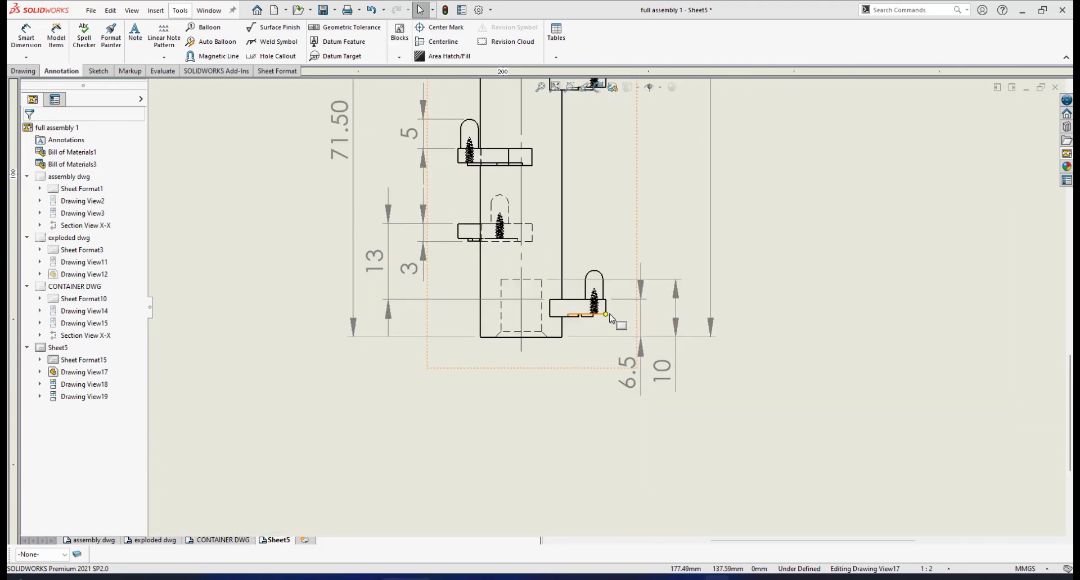
{"action": "scroll", "coordinate": [495, 338], "scroll_direction": "down", "scroll_amount": 1}
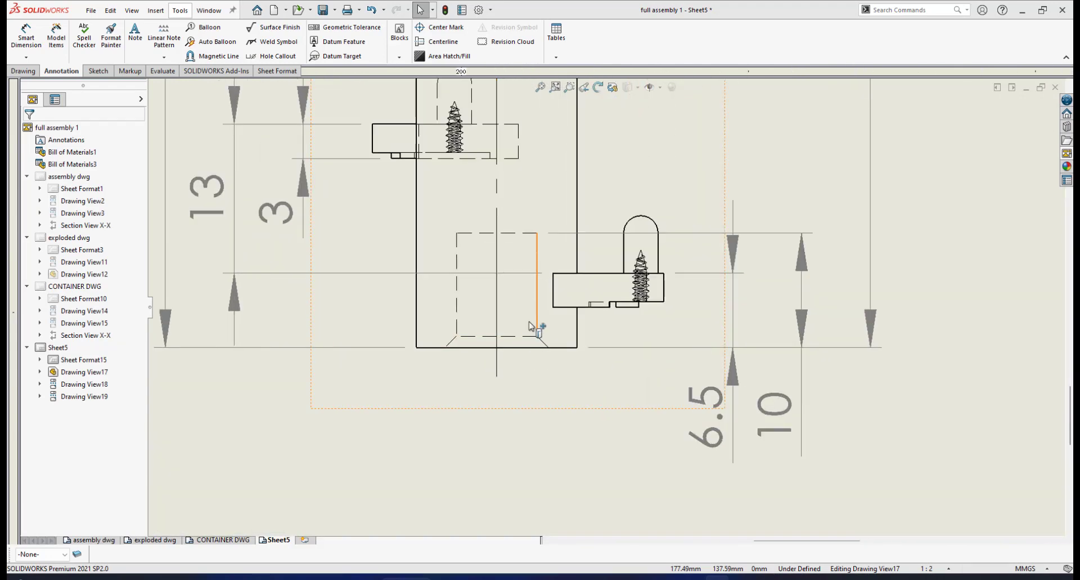
{"action": "left_click", "coordinate": [26, 39]}
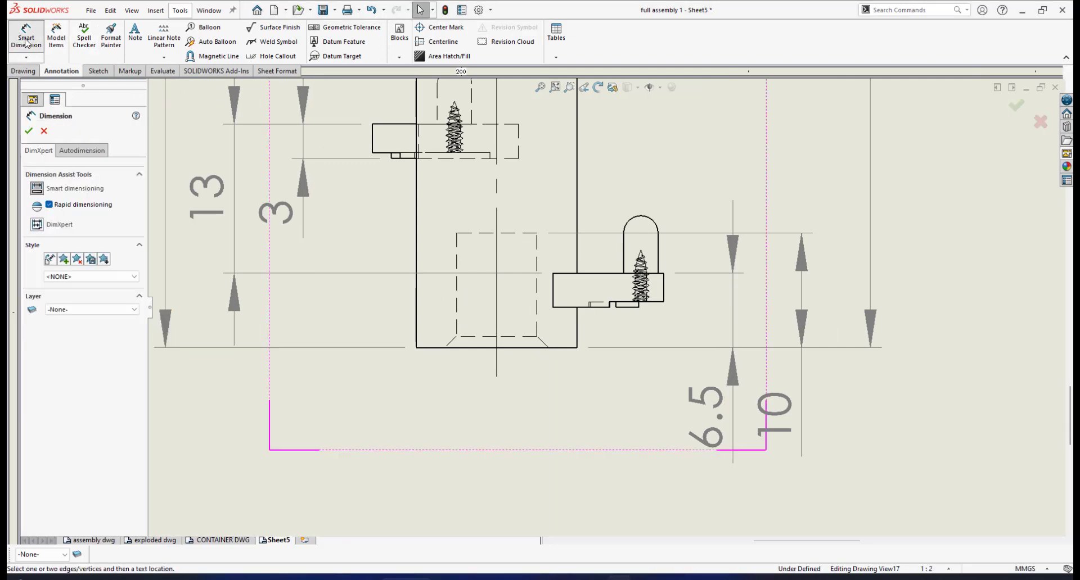
{"action": "left_click", "coordinate": [456, 322]}
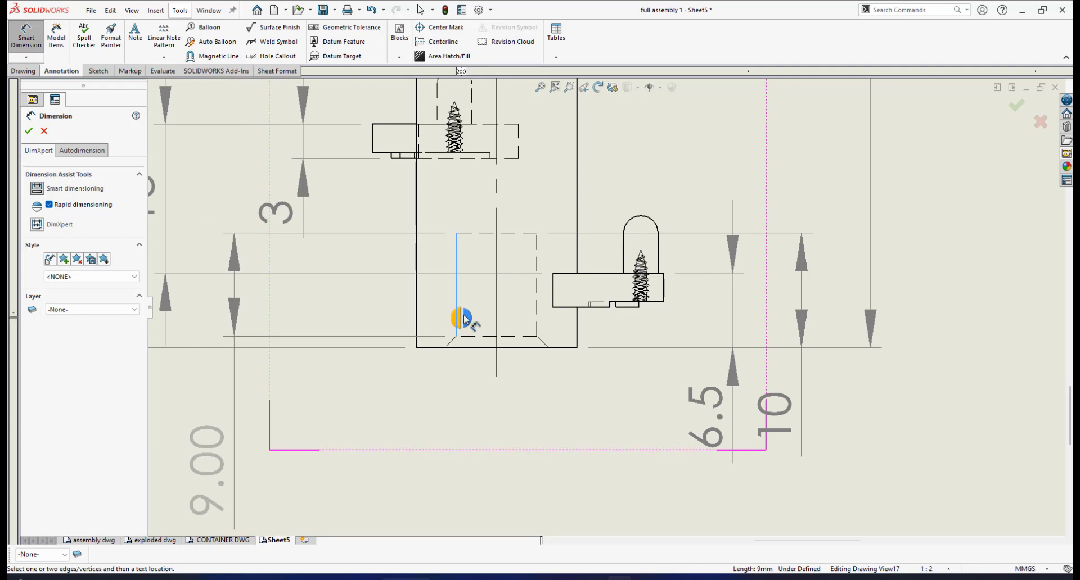
{"action": "left_click", "coordinate": [537, 309]}
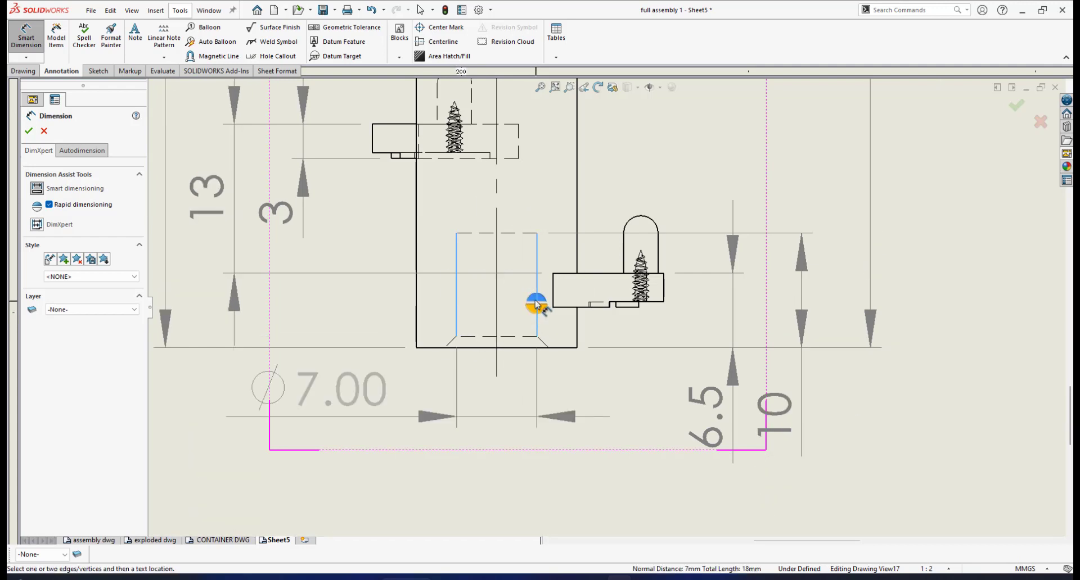
{"action": "left_click", "coordinate": [534, 311]}
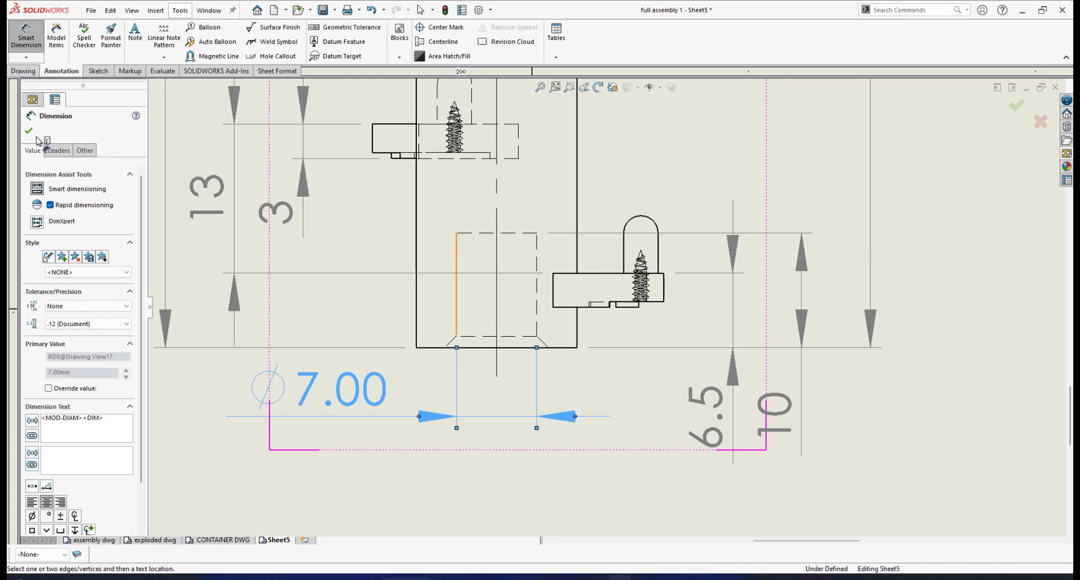
- Set the bottom hole's diameter dimension to precision None and bring its text closer to the extension lines
{"action": "left_click", "coordinate": [126, 324]}
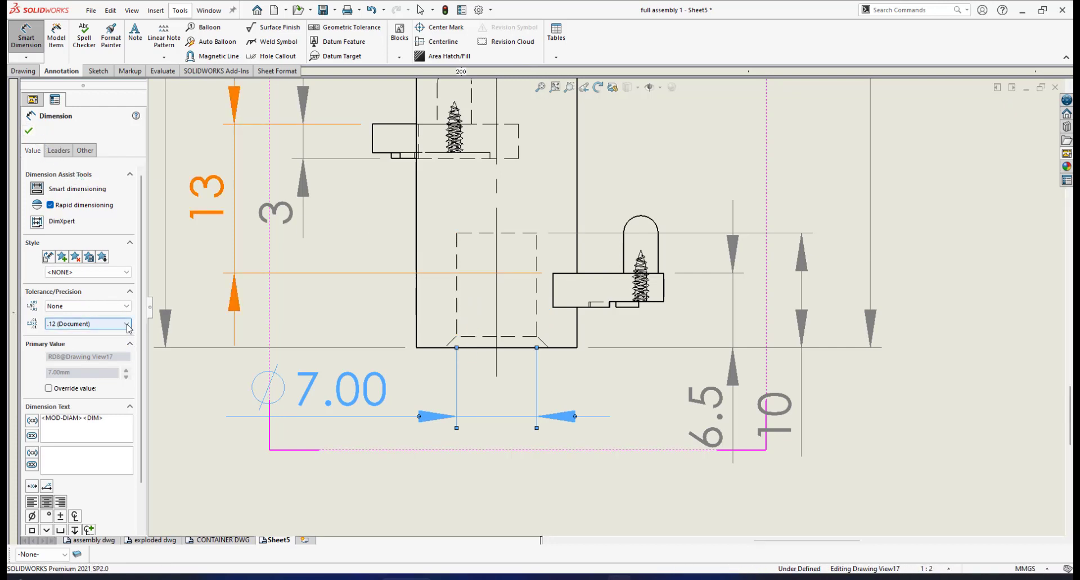
{"action": "left_click", "coordinate": [84, 335]}
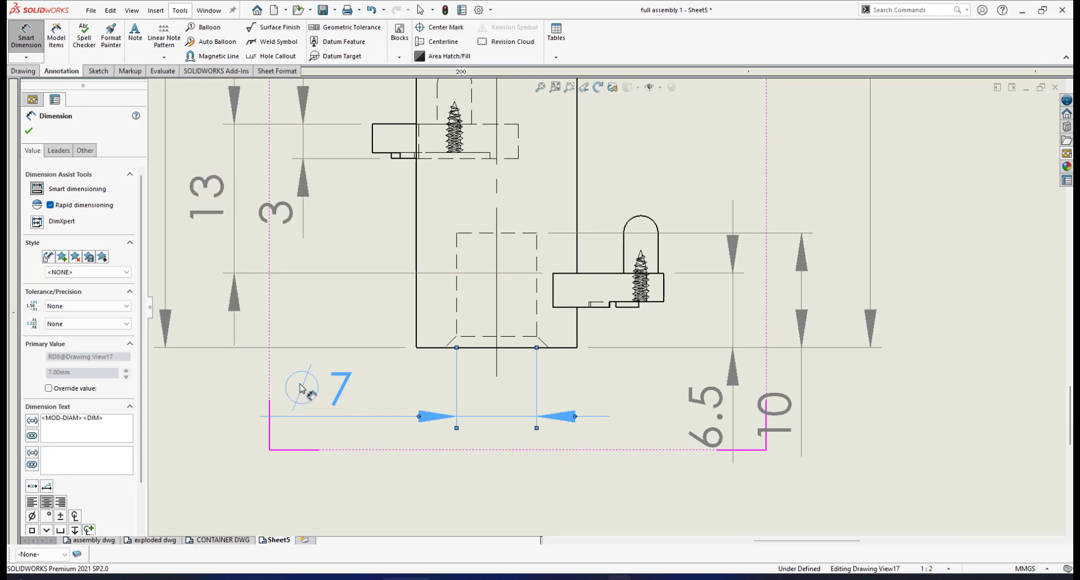
{"action": "left_click_drag", "start_coordinate": [301, 387], "coordinate": [390, 387]}
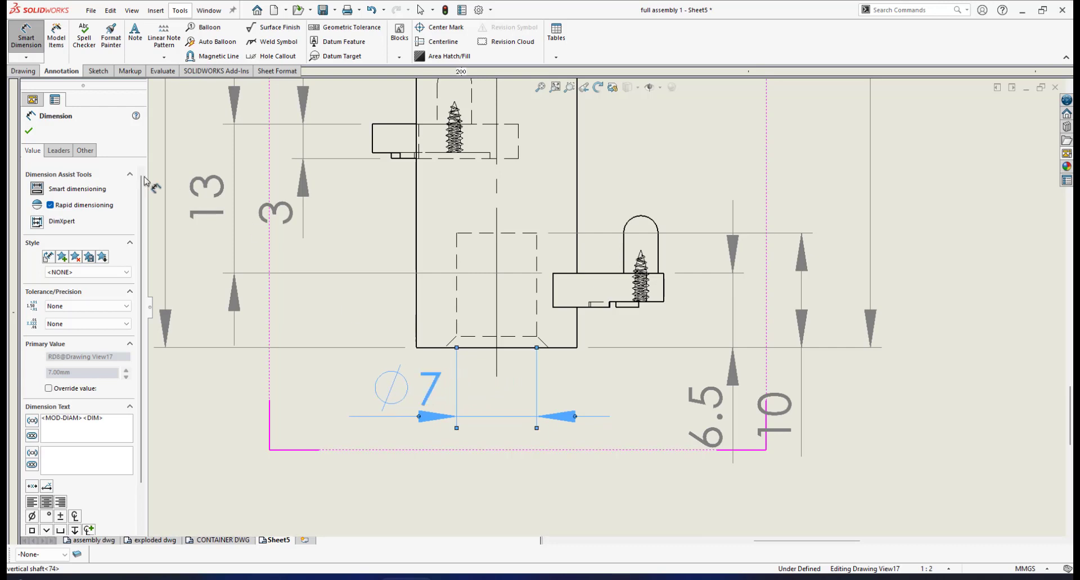
{"action": "left_click", "coordinate": [29, 132]}
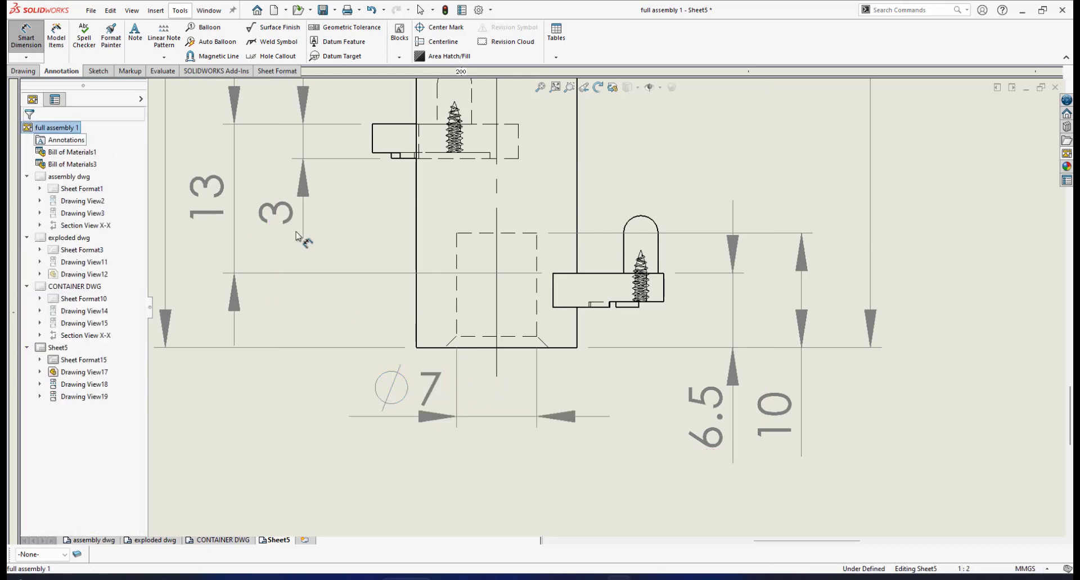
- Examine the front view from its bottom dimensions up to the hidden upper bore for features still lacking dimensions
{"action": "scroll", "coordinate": [591, 244], "scroll_direction": "up", "scroll_amount": 3}
{"action": "scroll", "coordinate": [619, 251], "scroll_direction": "up", "scroll_amount": 5}
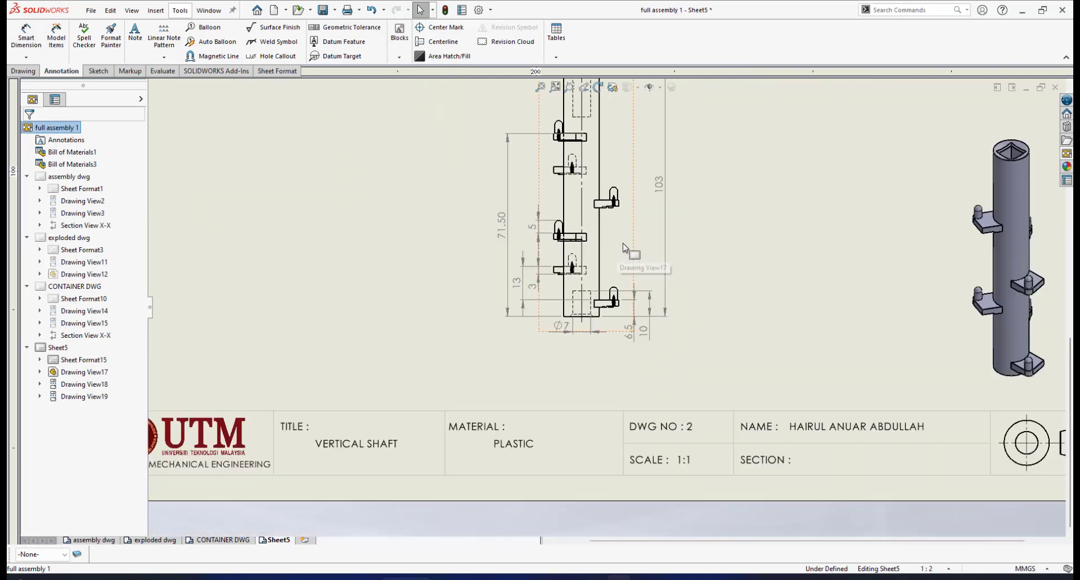
{"action": "scroll", "coordinate": [624, 248], "scroll_direction": "down", "scroll_amount": 4}
{"action": "scroll", "coordinate": [601, 246], "scroll_direction": "up", "scroll_amount": 3}
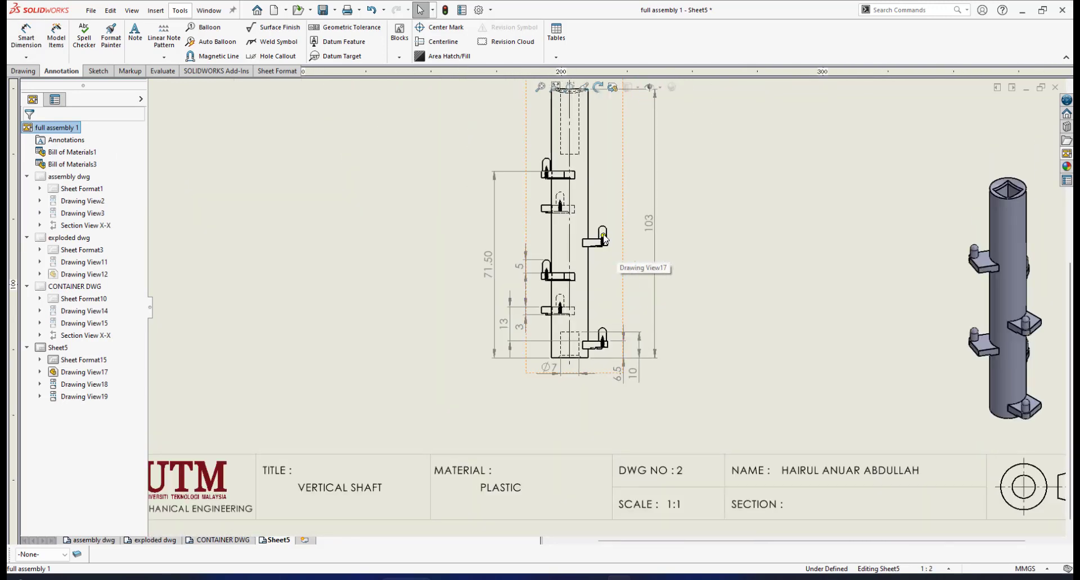
{"action": "scroll", "coordinate": [601, 248], "scroll_direction": "down", "scroll_amount": 3}
{"action": "scroll", "coordinate": [601, 247], "scroll_direction": "up", "scroll_amount": 4}
{"action": "scroll", "coordinate": [601, 249], "scroll_direction": "down", "scroll_amount": 1}
{"action": "scroll", "coordinate": [601, 249], "scroll_direction": "down", "scroll_amount": 5}
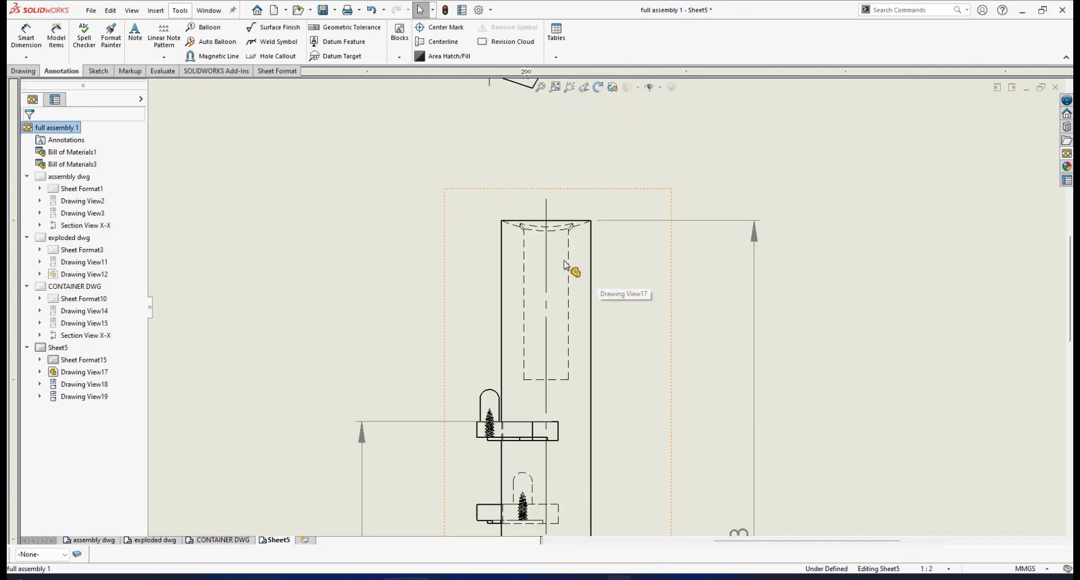
{"action": "scroll", "coordinate": [572, 259], "scroll_direction": "down", "scroll_amount": 2}
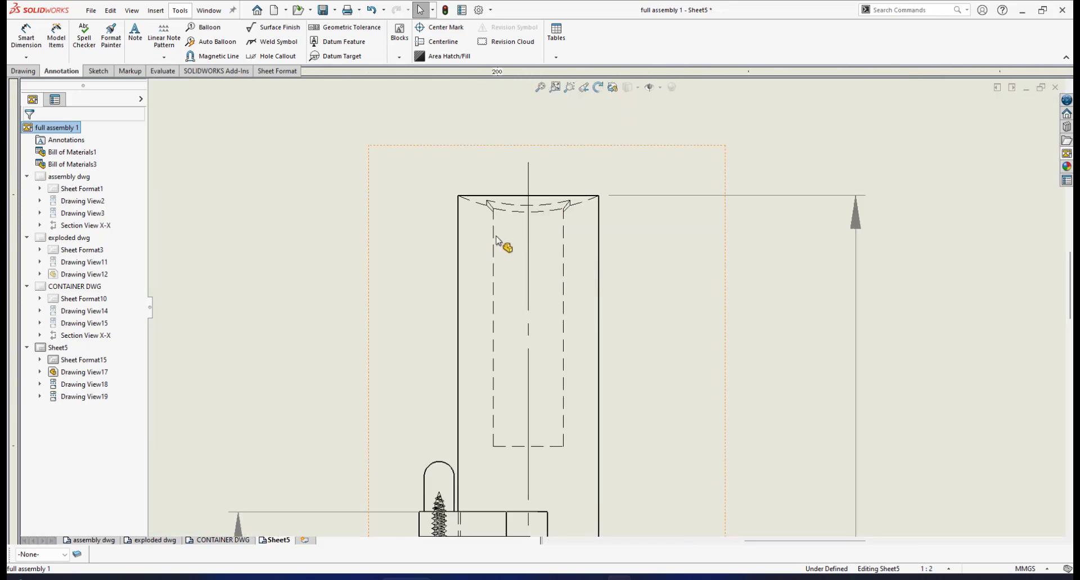
{"action": "scroll", "coordinate": [600, 265], "scroll_direction": "up", "scroll_amount": 1}
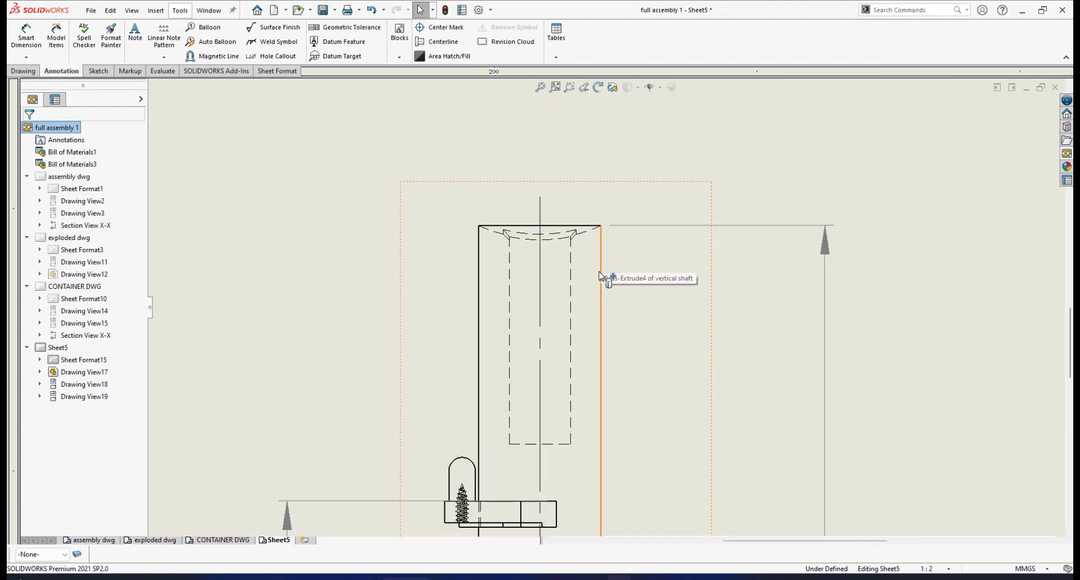
{"action": "scroll", "coordinate": [588, 366], "scroll_direction": "up", "scroll_amount": 2}
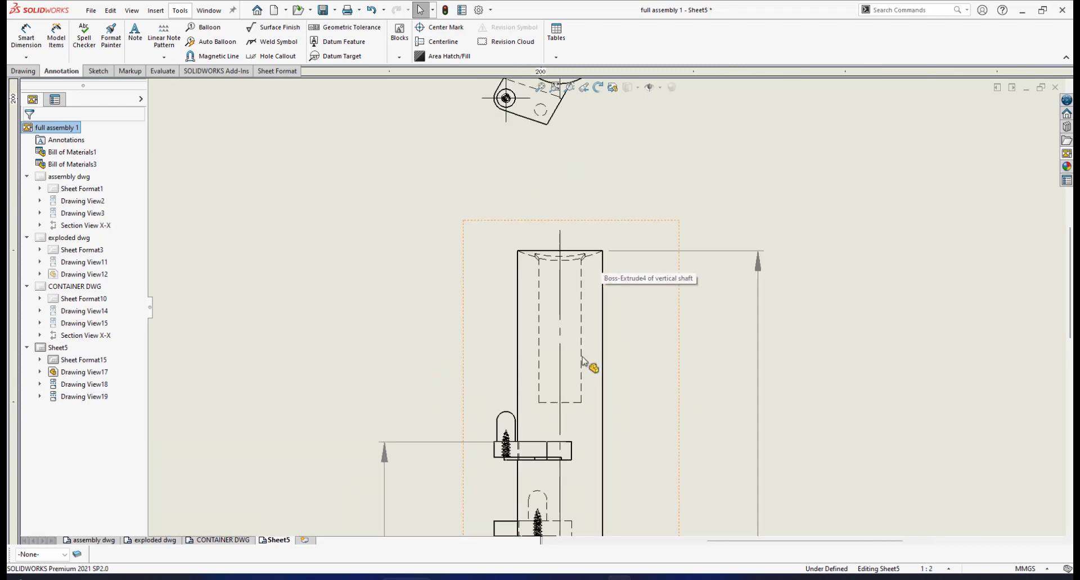
- Dimension the hidden upper bore's depth from its lower end to the shaft's top edge, with precision None
{"action": "left_click", "coordinate": [26, 40]}
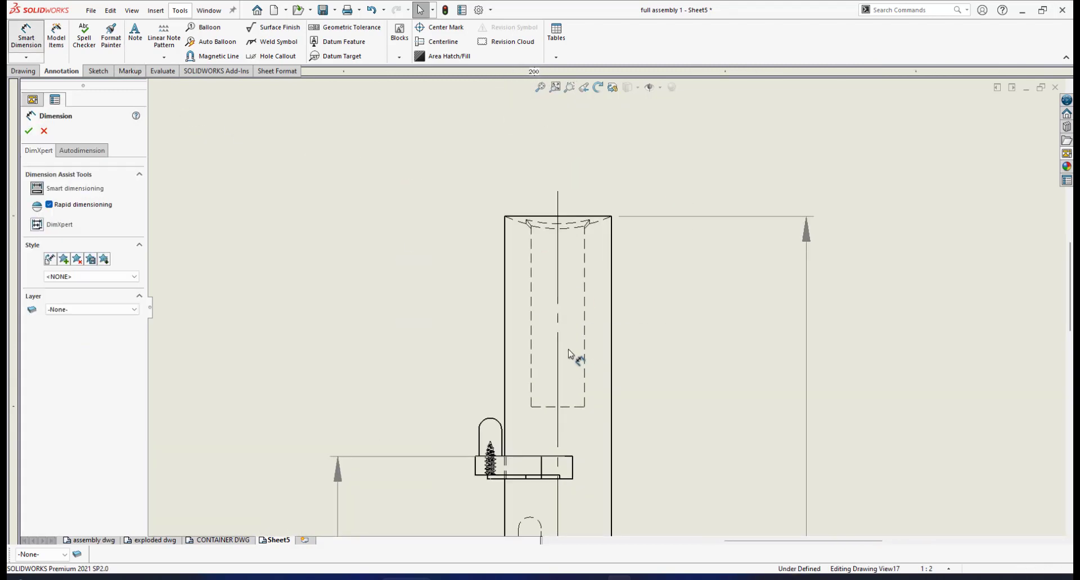
{"action": "left_click", "coordinate": [542, 410]}
{"action": "left_click", "coordinate": [518, 217]}
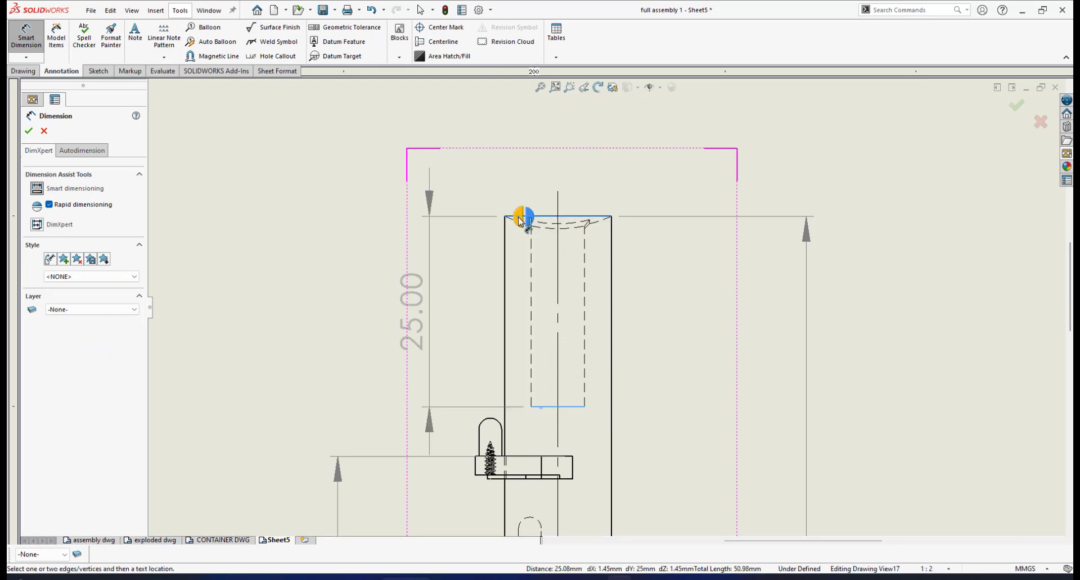
{"action": "left_click", "coordinate": [519, 217]}
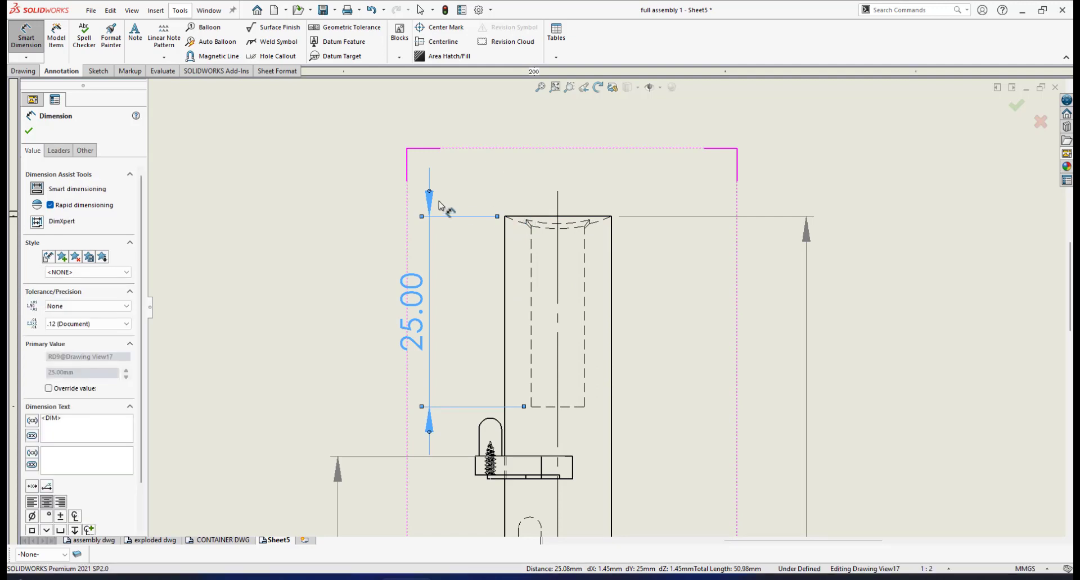
{"action": "left_click", "coordinate": [126, 324]}
{"action": "left_click", "coordinate": [103, 336]}
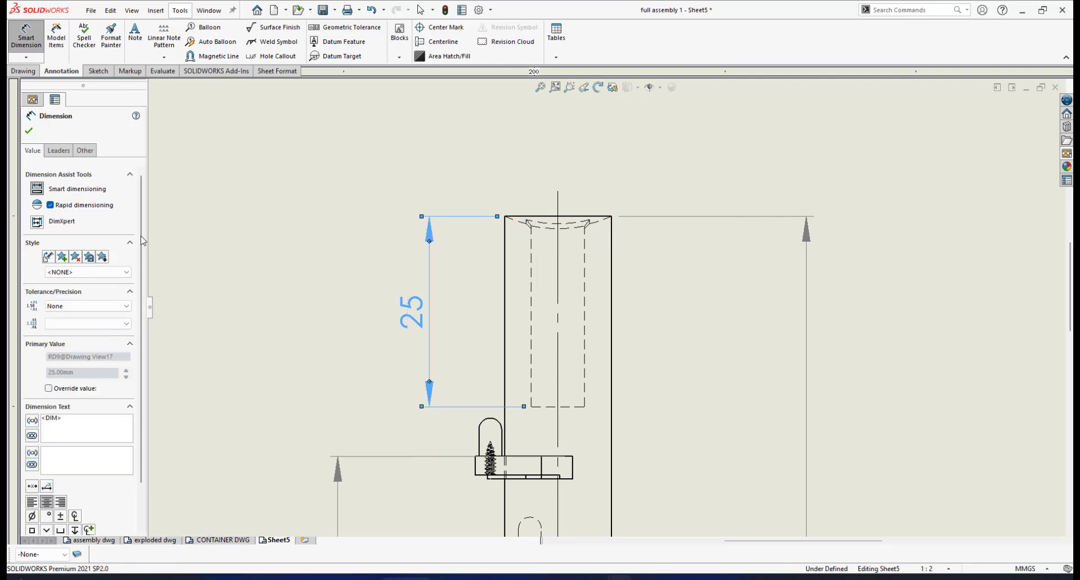
{"action": "left_click", "coordinate": [28, 130]}
- Add a radius dimension to the hidden curved recess at the shaft's top, with its text beside the shaft at the overall height line
{"action": "scroll", "coordinate": [529, 365], "scroll_direction": "up", "scroll_amount": 4}
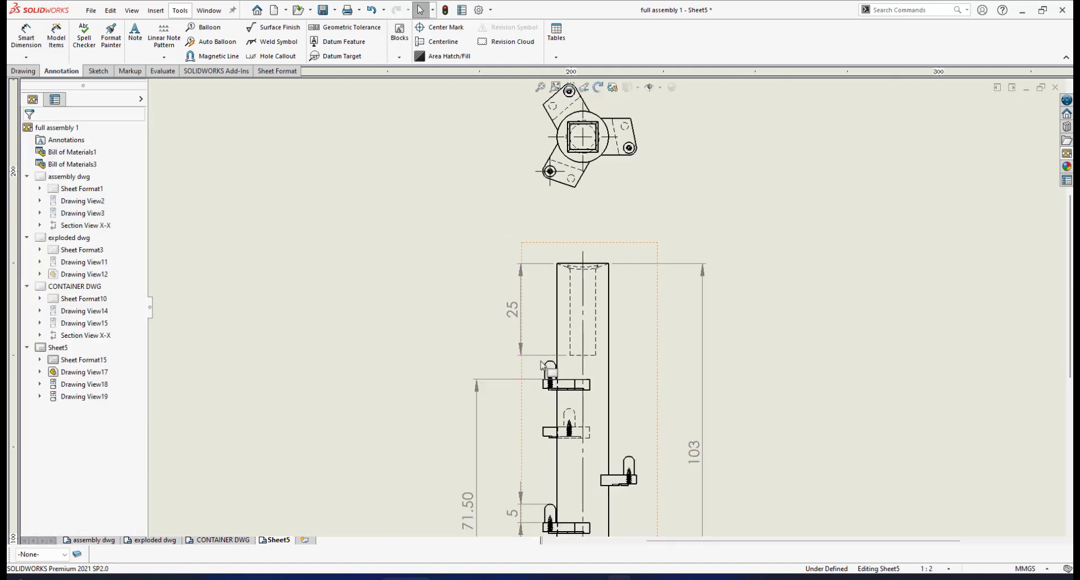
{"action": "scroll", "coordinate": [549, 373], "scroll_direction": "down", "scroll_amount": 1}
{"action": "scroll", "coordinate": [560, 325], "scroll_direction": "up", "scroll_amount": 2}
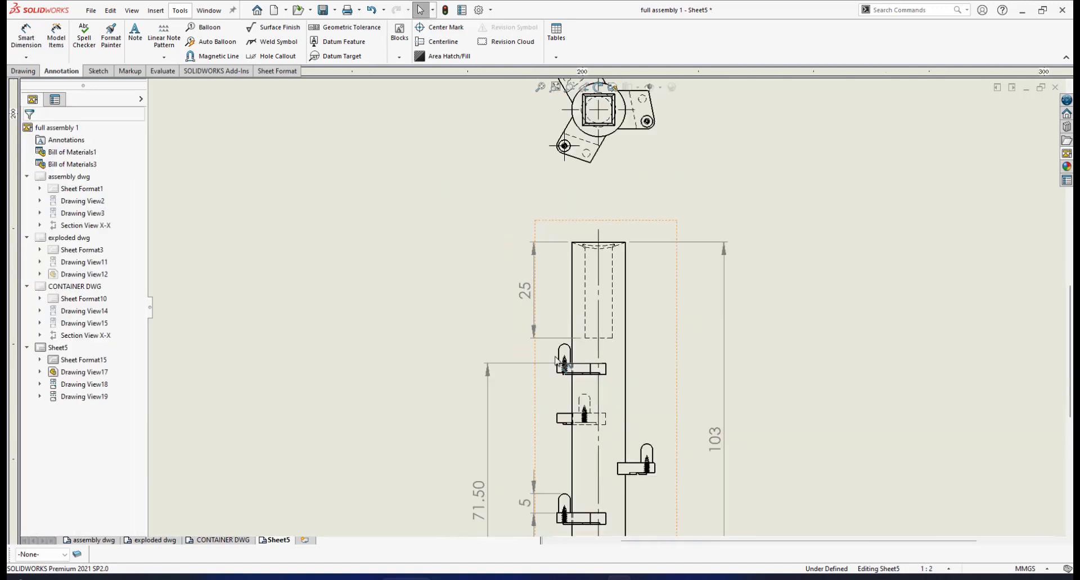
{"action": "scroll", "coordinate": [597, 315], "scroll_direction": "down", "scroll_amount": 3}
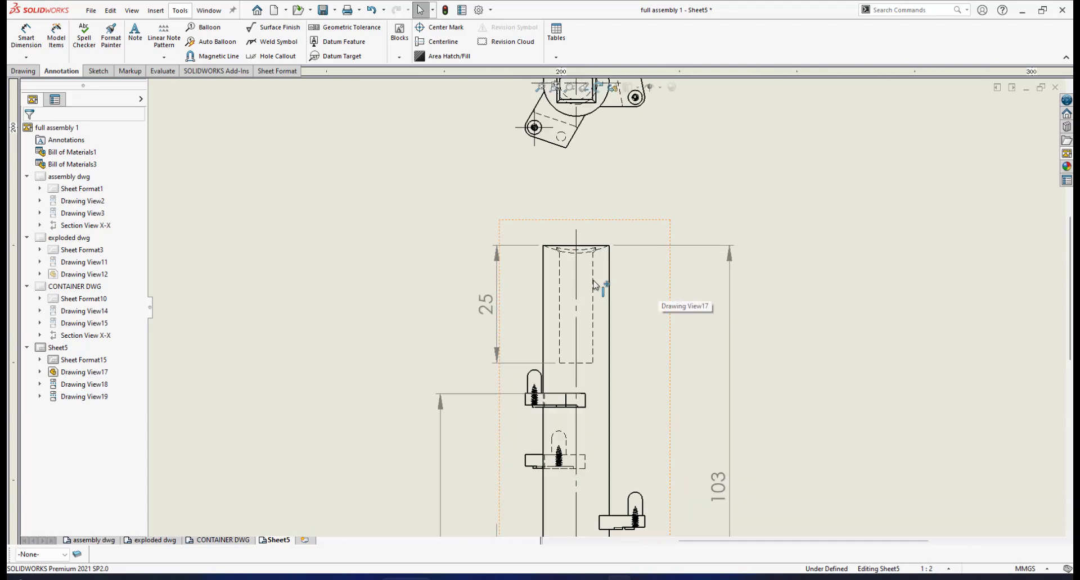
{"action": "scroll", "coordinate": [607, 349], "scroll_direction": "up", "scroll_amount": 4}
{"action": "scroll", "coordinate": [609, 387], "scroll_direction": "down", "scroll_amount": 5}
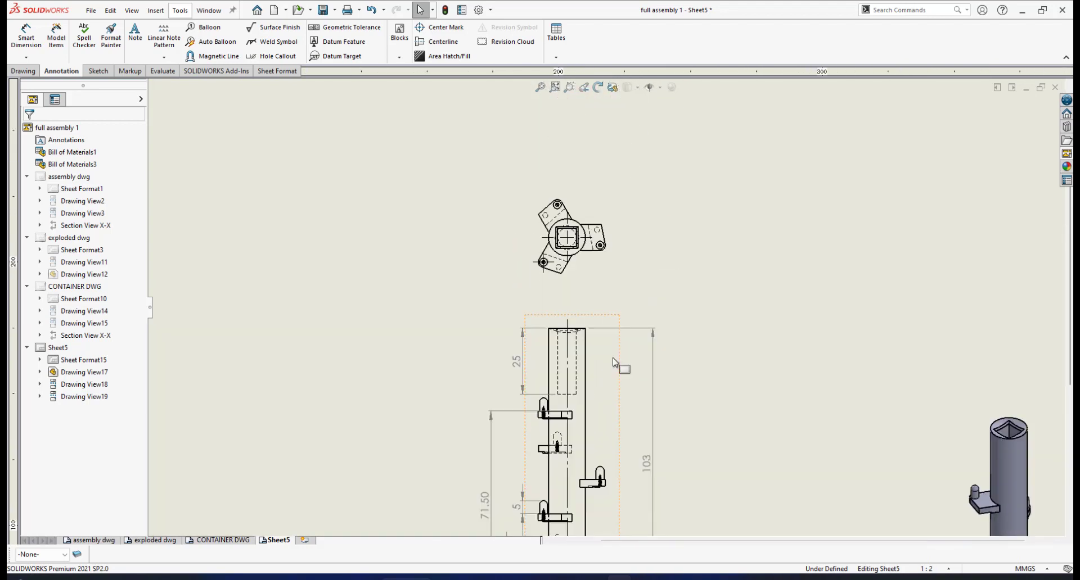
{"action": "scroll", "coordinate": [579, 309], "scroll_direction": "down", "scroll_amount": 1}
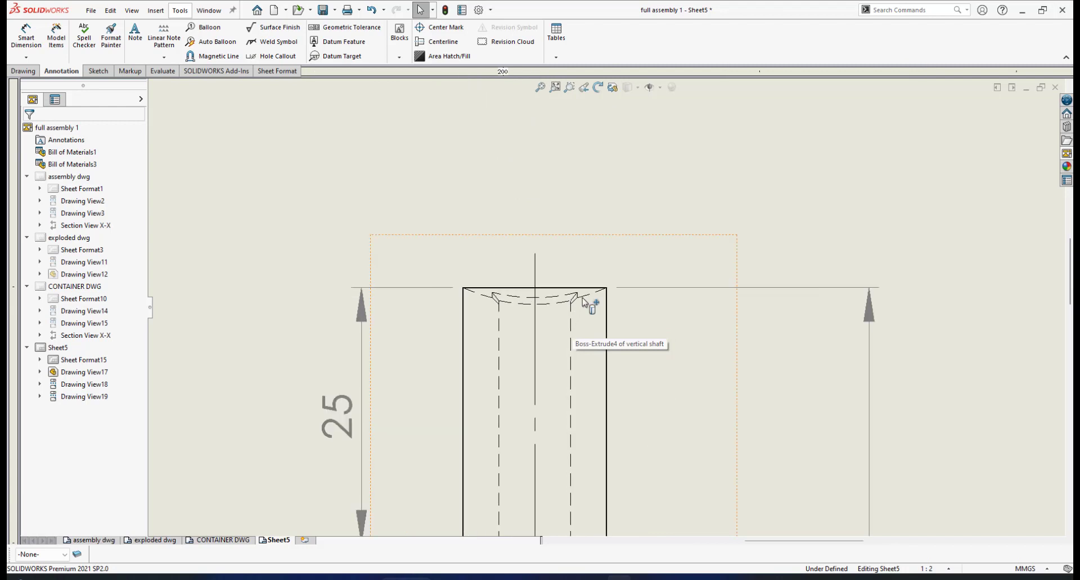
{"action": "scroll", "coordinate": [585, 297], "scroll_direction": "down", "scroll_amount": 2}
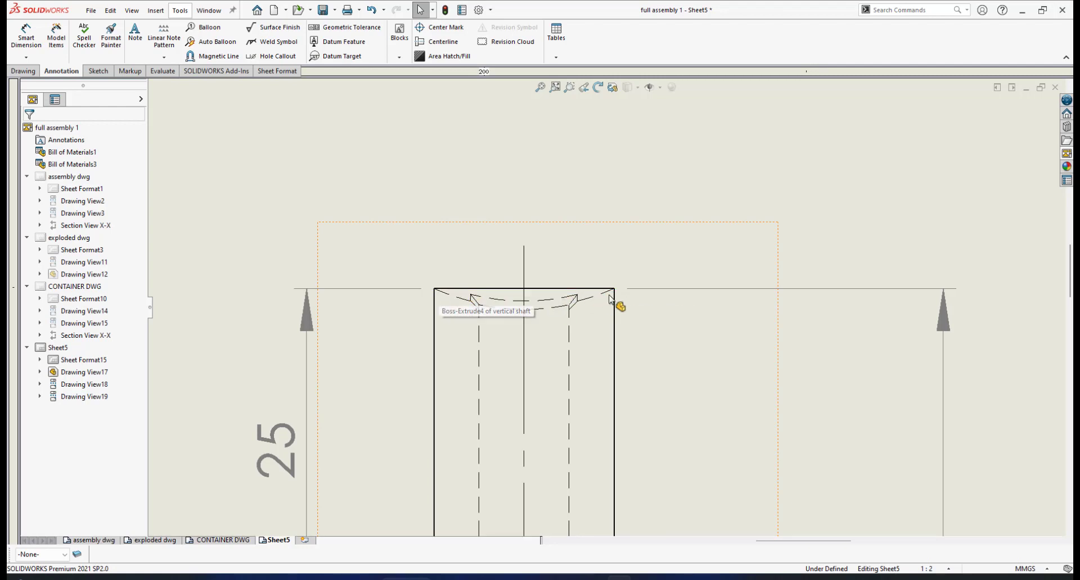
{"action": "left_click", "coordinate": [26, 39]}
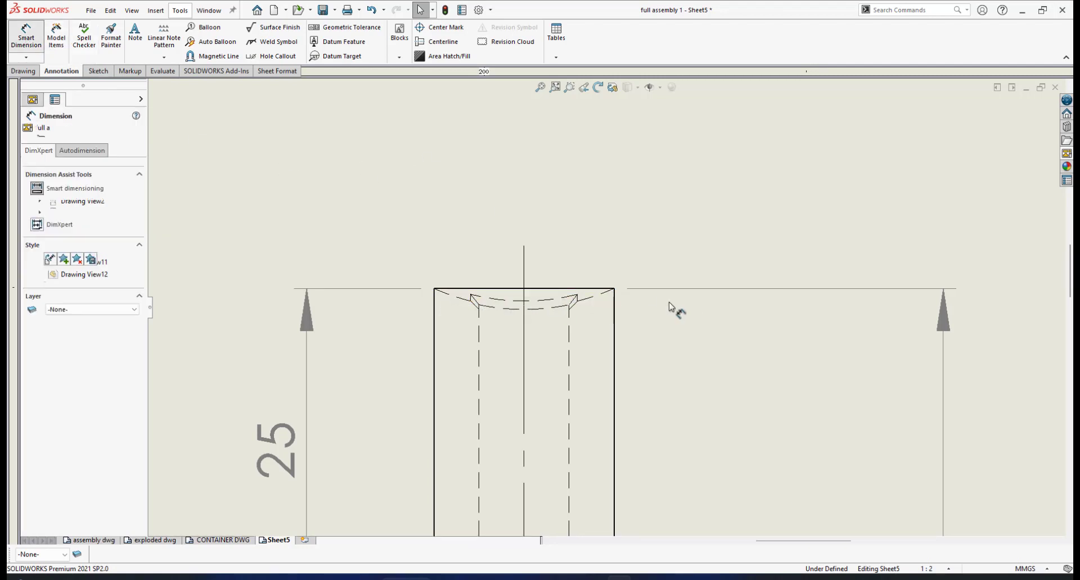
{"action": "left_click", "coordinate": [592, 302]}
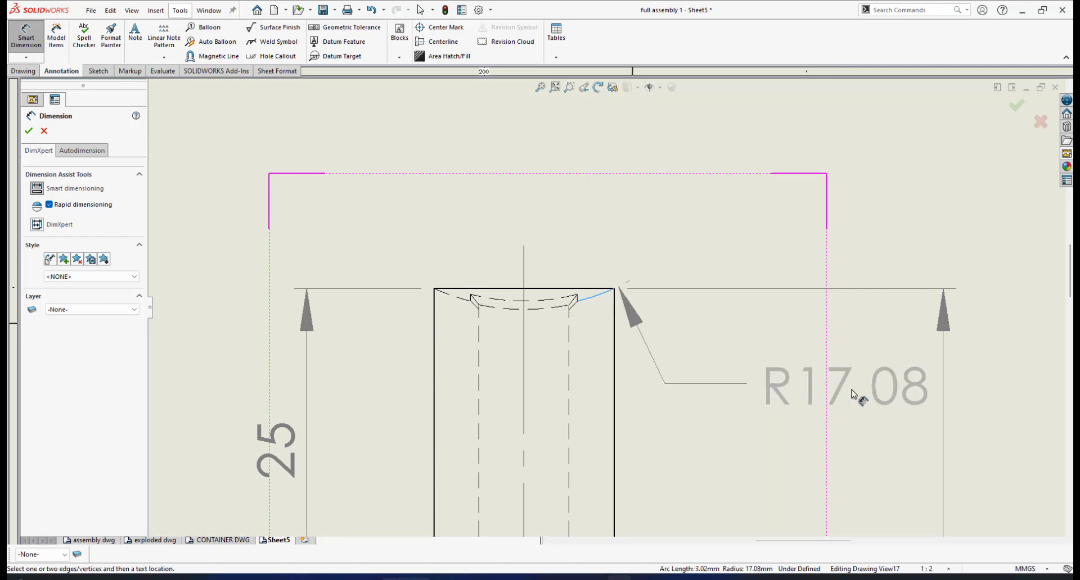
{"action": "scroll", "coordinate": [859, 409], "scroll_direction": "up", "scroll_amount": 2}
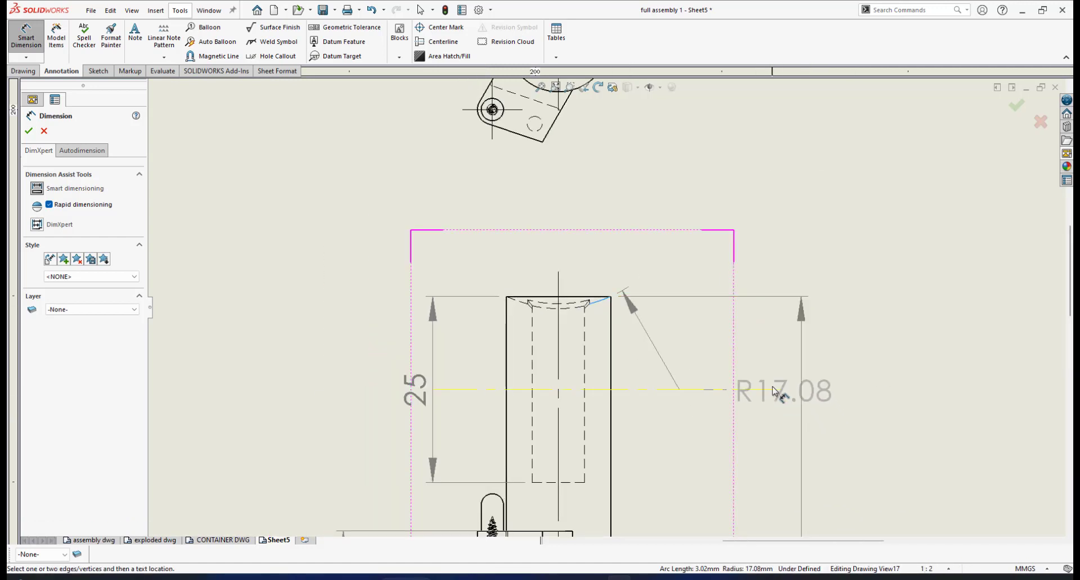
{"action": "left_click", "coordinate": [780, 384]}
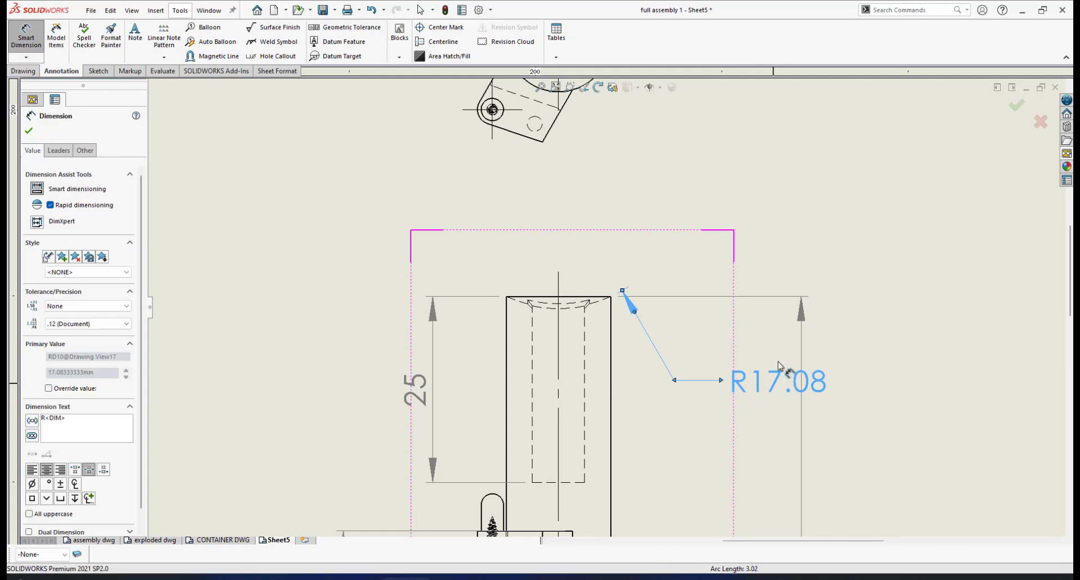
- Give the top recess's radius dimension a custom text position with a solid leader and aligned text
{"action": "scroll", "coordinate": [766, 367], "scroll_direction": "down", "scroll_amount": 3}
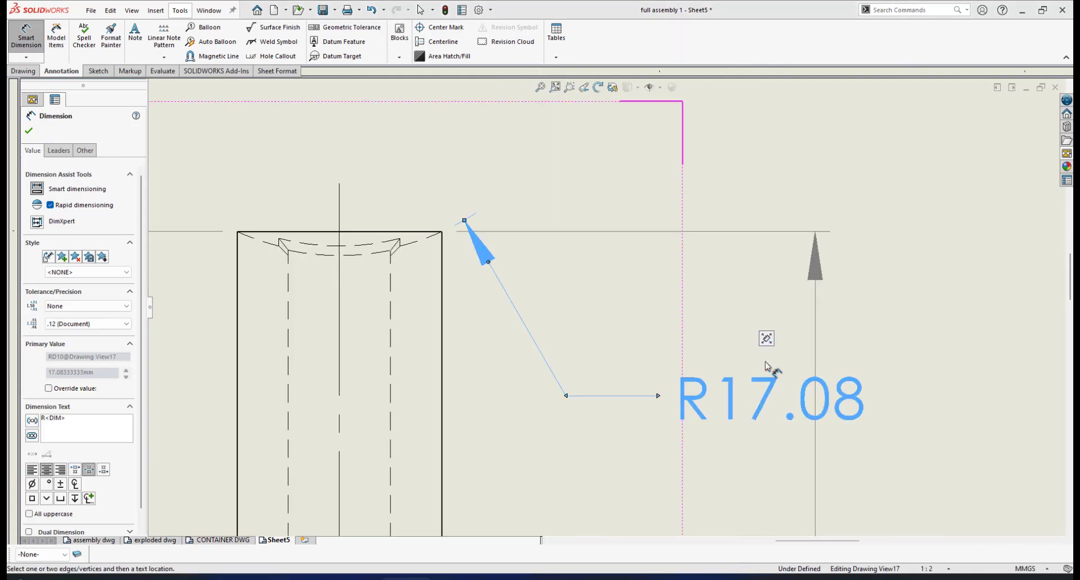
{"action": "left_click", "coordinate": [28, 130]}
{"action": "scroll", "coordinate": [622, 306], "scroll_direction": "up", "scroll_amount": 3}
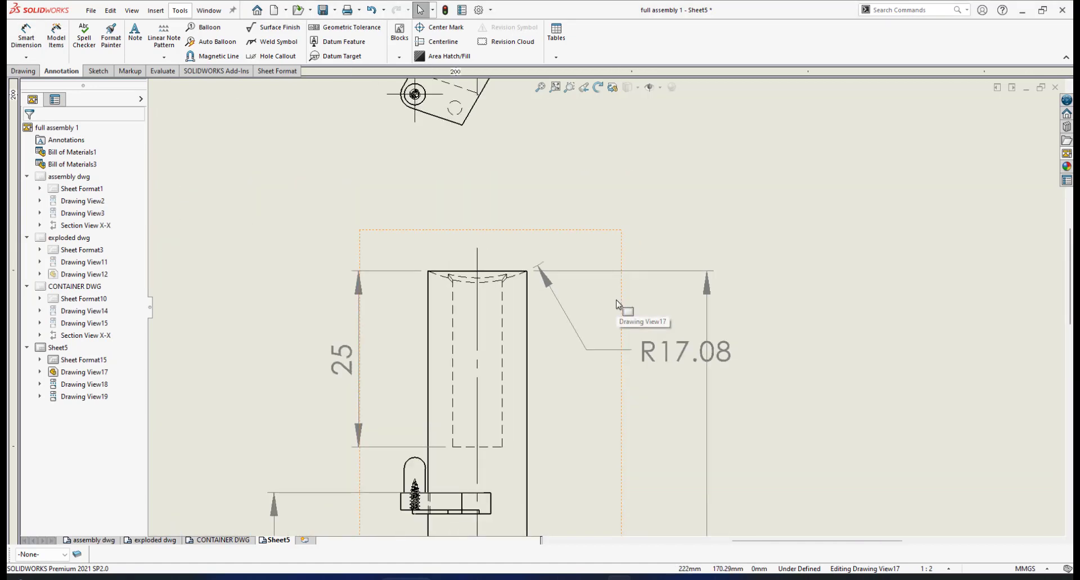
{"action": "scroll", "coordinate": [646, 338], "scroll_direction": "down", "scroll_amount": 2}
{"action": "left_click", "coordinate": [691, 373]}
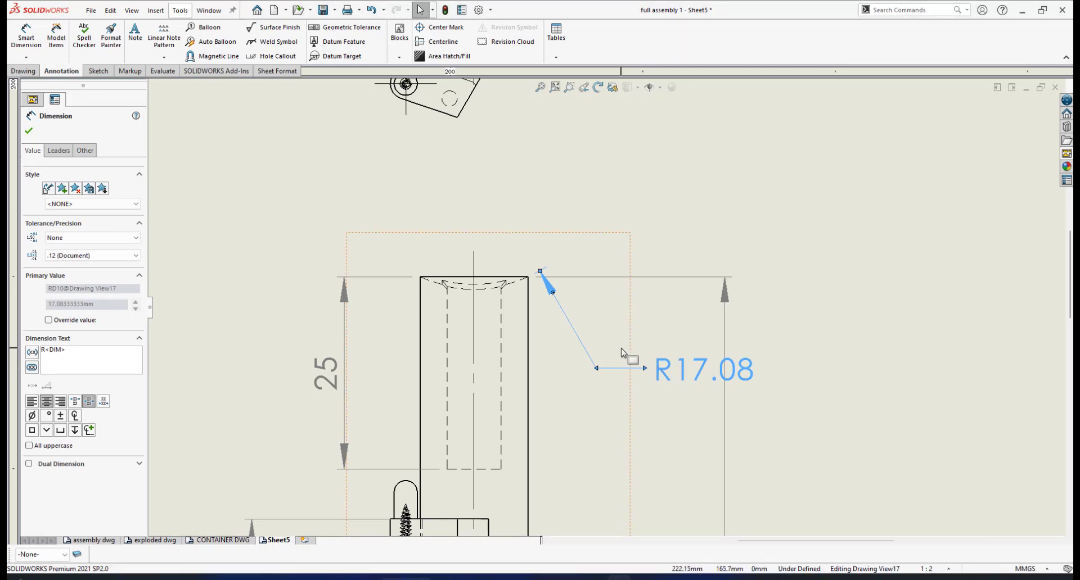
{"action": "left_click", "coordinate": [59, 152]}
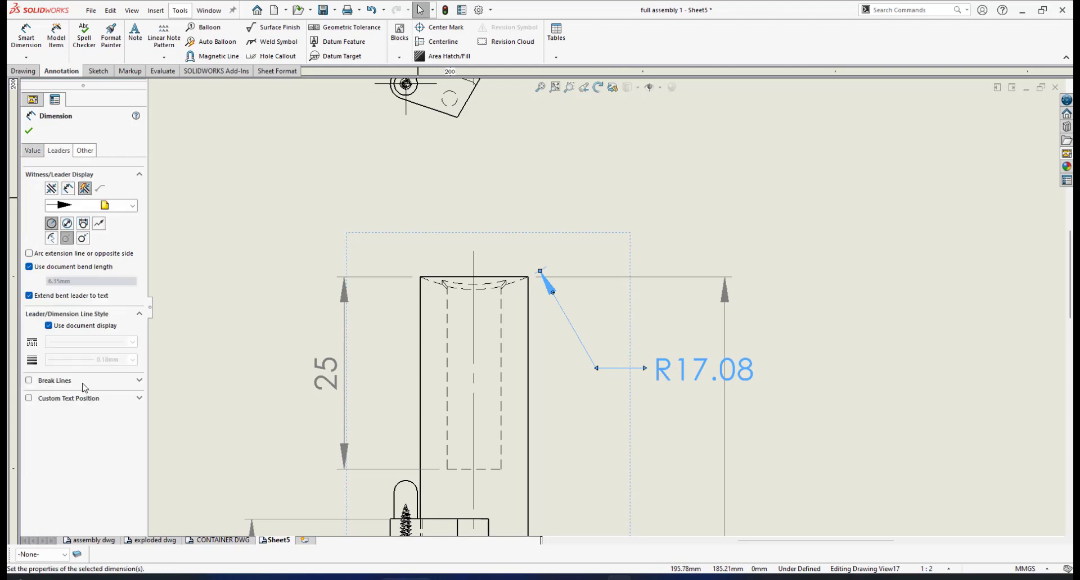
{"action": "left_click", "coordinate": [30, 399]}
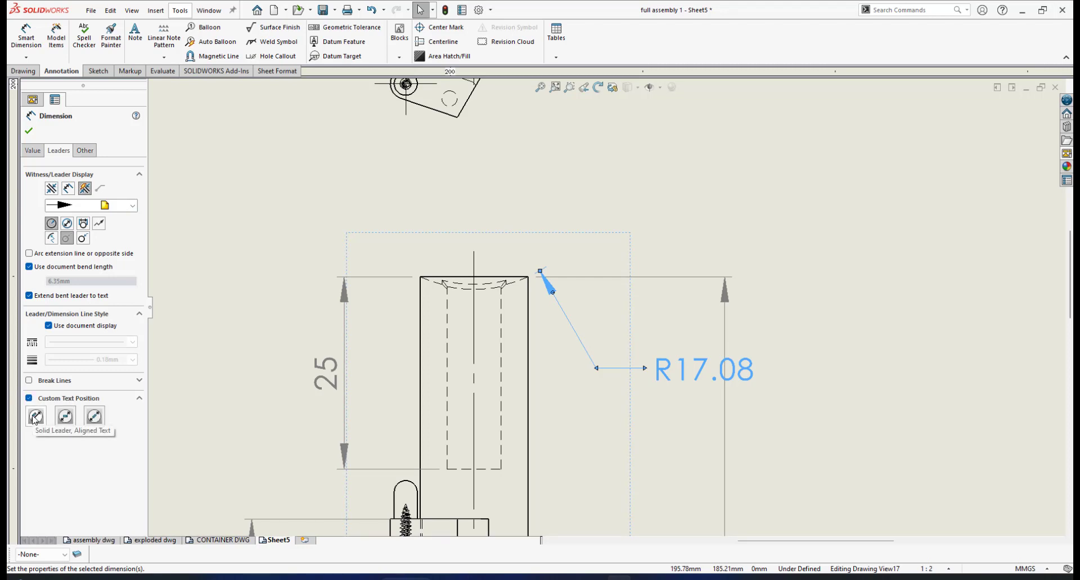
{"action": "left_click", "coordinate": [36, 416]}
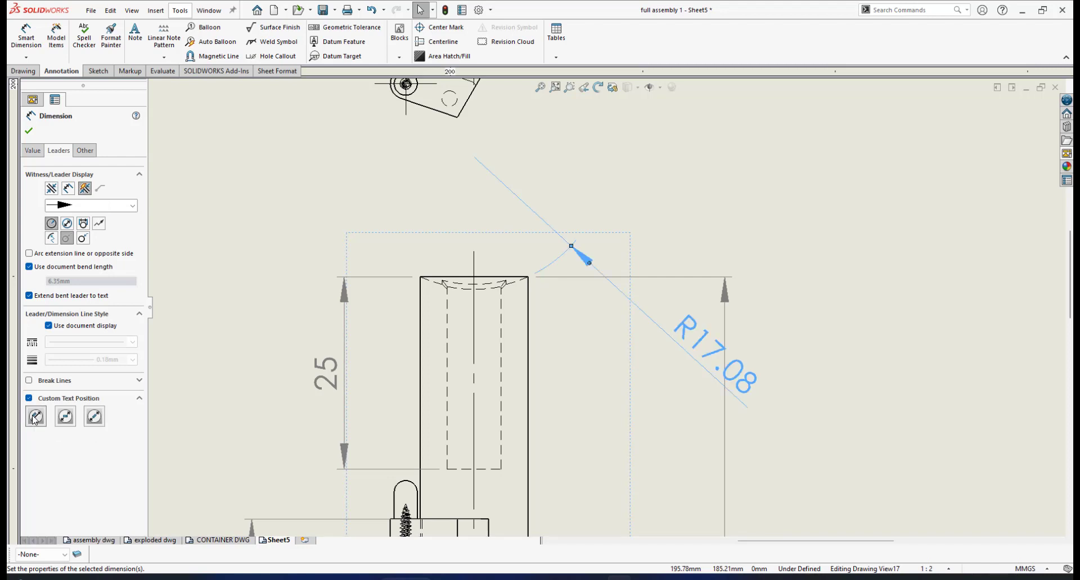
{"action": "left_click", "coordinate": [29, 131]}
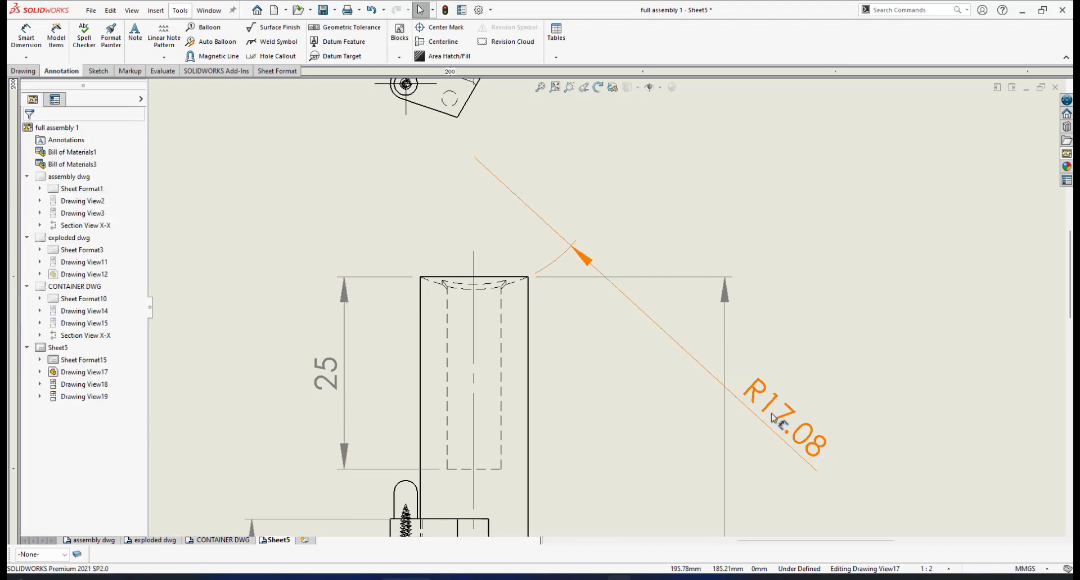
- Move the recess's radius dimension text closer to the shaft, between the shaft and the overall height dimension line
{"action": "left_click_drag", "start_coordinate": [772, 417], "coordinate": [636, 335]}
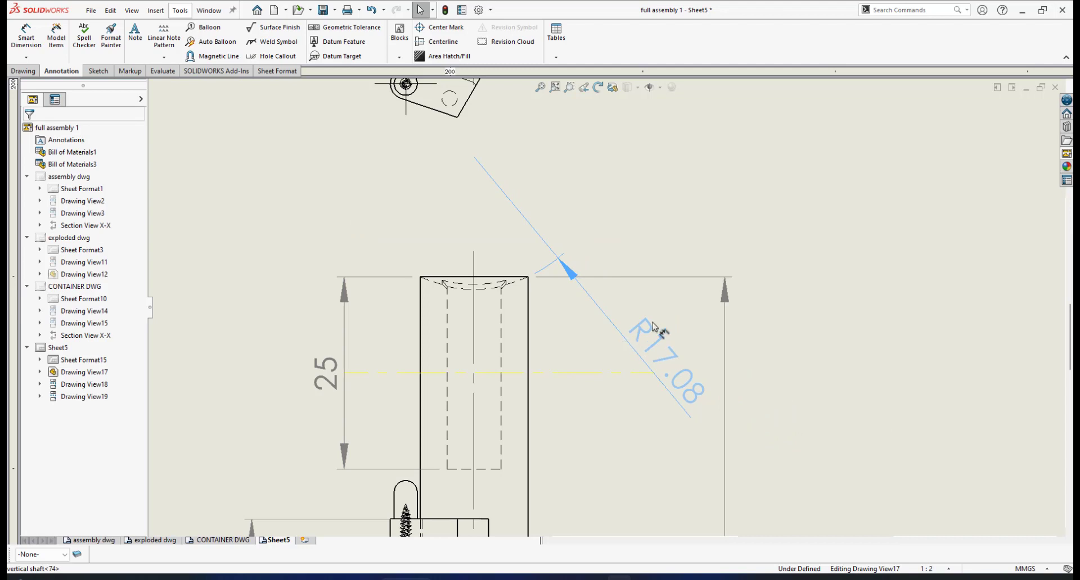
{"action": "left_click", "coordinate": [653, 329]}
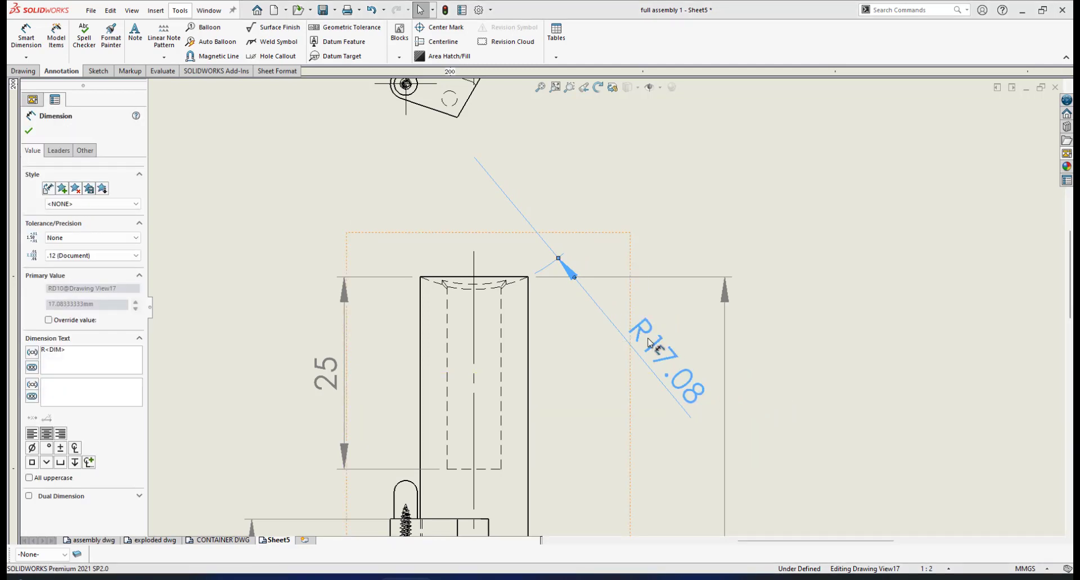
{"action": "left_click", "coordinate": [30, 133]}
{"action": "left_click_drag", "start_coordinate": [666, 363], "coordinate": [645, 338]}
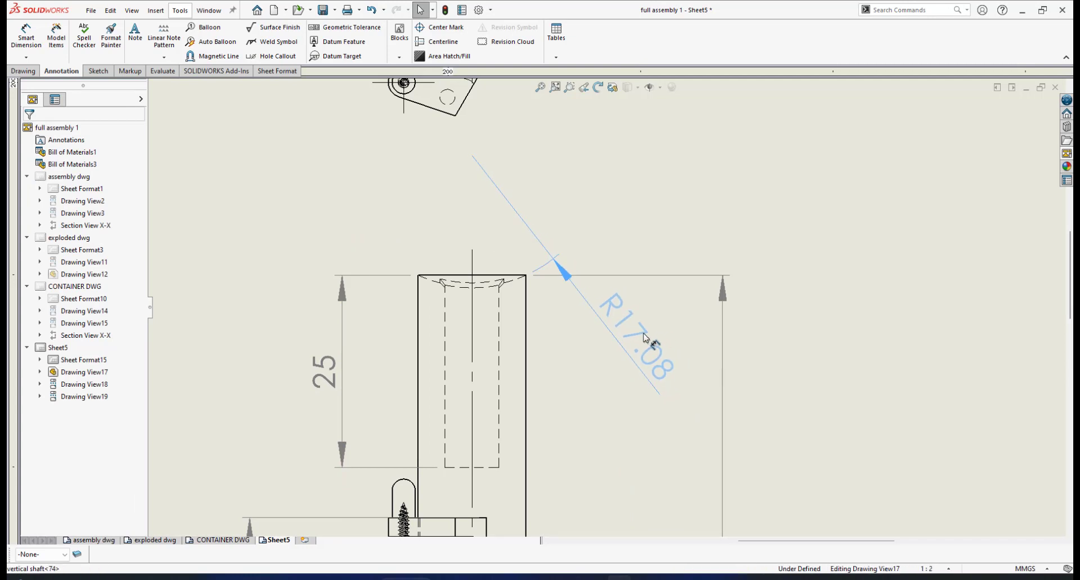
{"action": "left_click", "coordinate": [656, 344]}
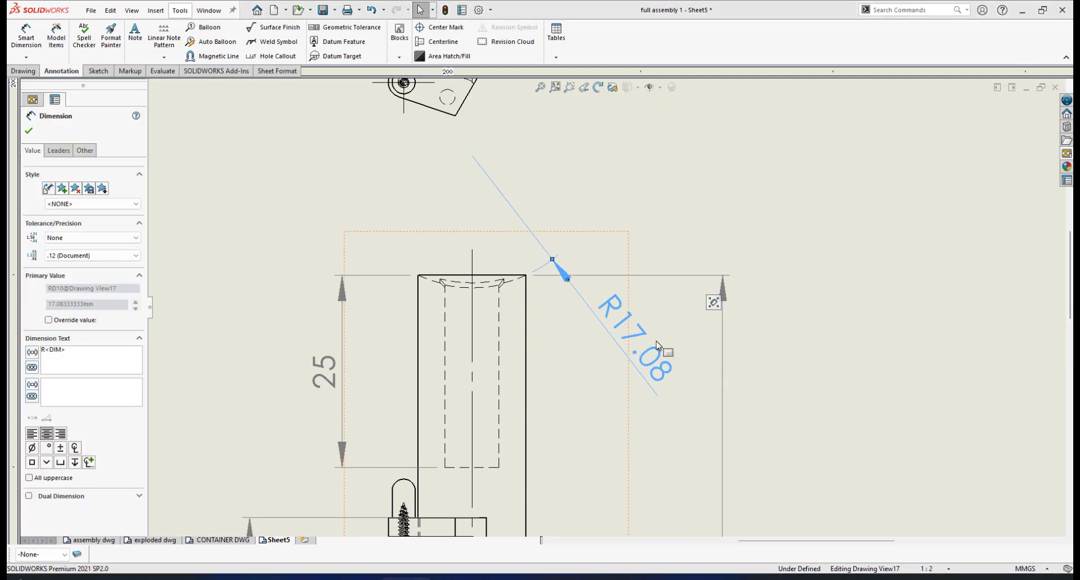
{"action": "scroll", "coordinate": [604, 306], "scroll_direction": "up", "scroll_amount": 2}
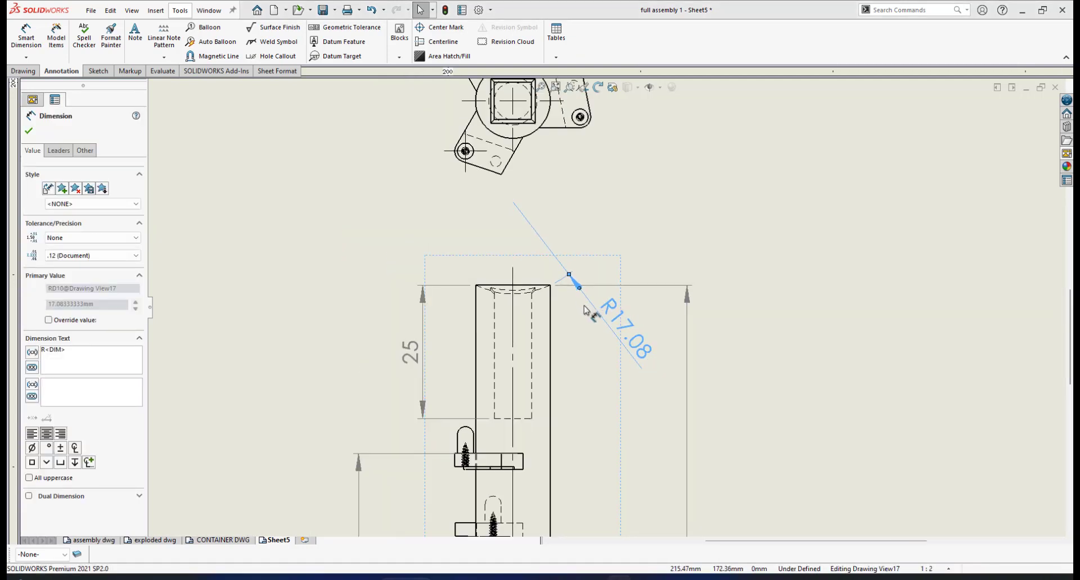
{"action": "scroll", "coordinate": [604, 307], "scroll_direction": "up", "scroll_amount": 3}
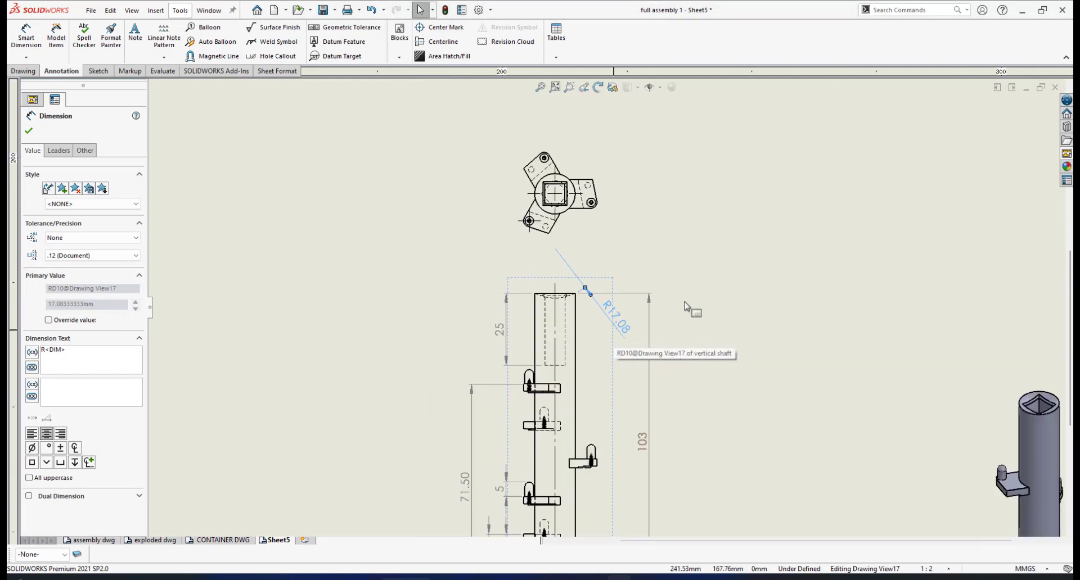
{"action": "left_click", "coordinate": [30, 131]}
- Dimension the hidden upper bore's width between its two vertical edges, placing the dimension above the shaft
{"action": "scroll", "coordinate": [617, 395], "scroll_direction": "down", "scroll_amount": 3}
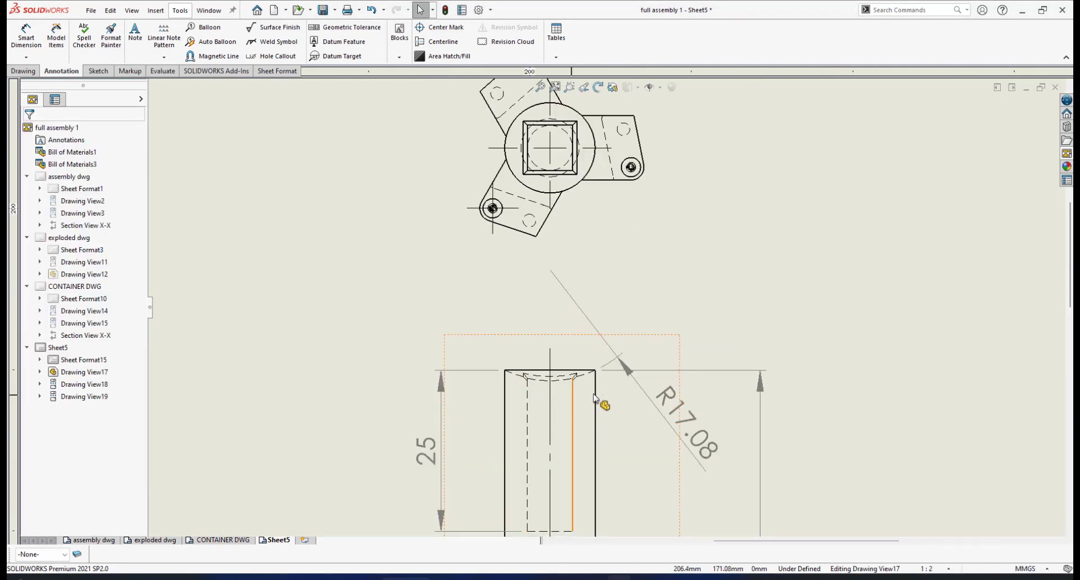
{"action": "scroll", "coordinate": [591, 394], "scroll_direction": "down", "scroll_amount": 1}
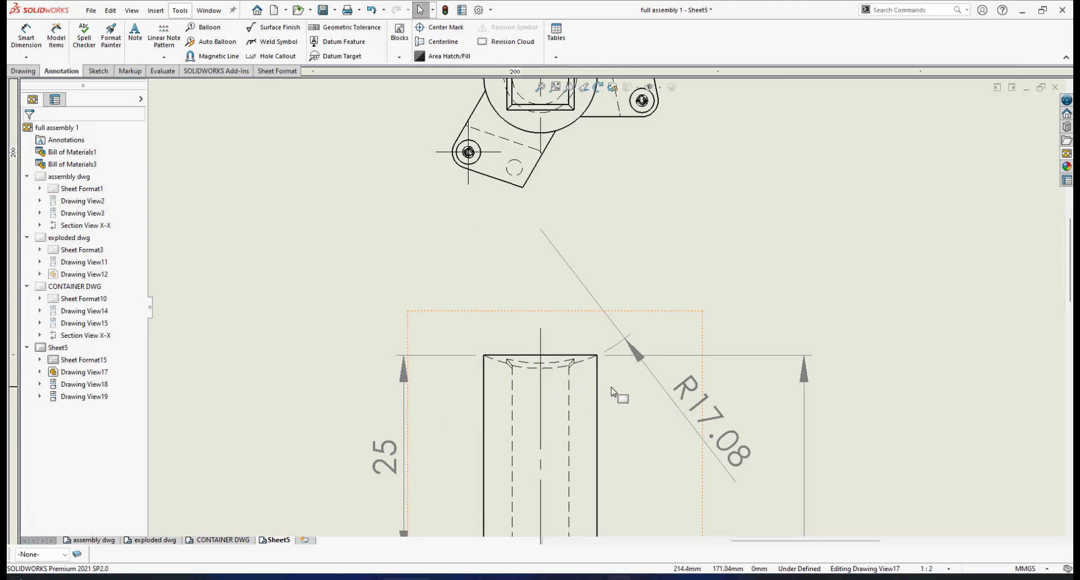
{"action": "left_click", "coordinate": [27, 40]}
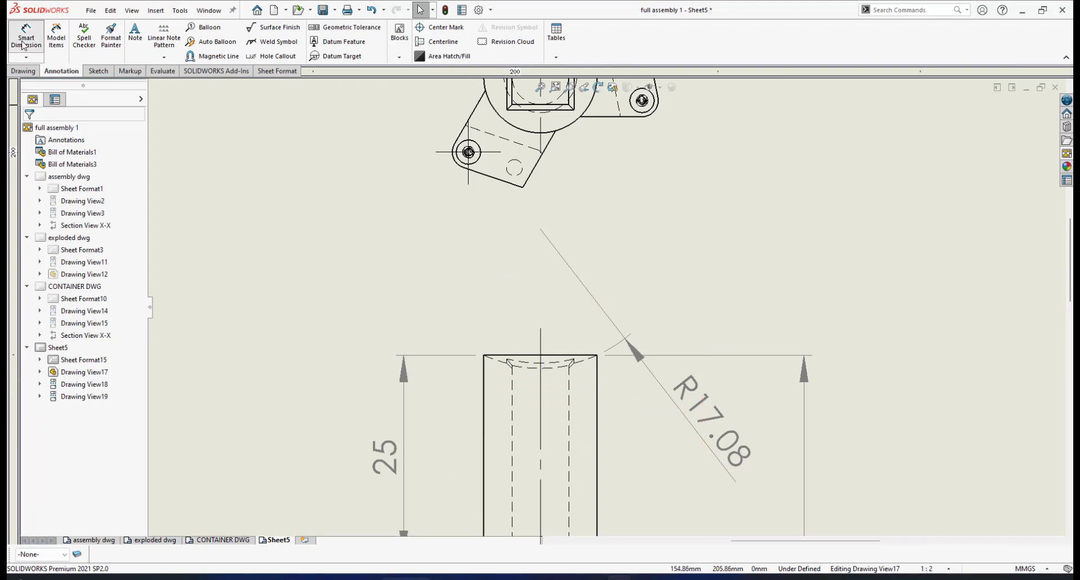
{"action": "left_click", "coordinate": [570, 380]}
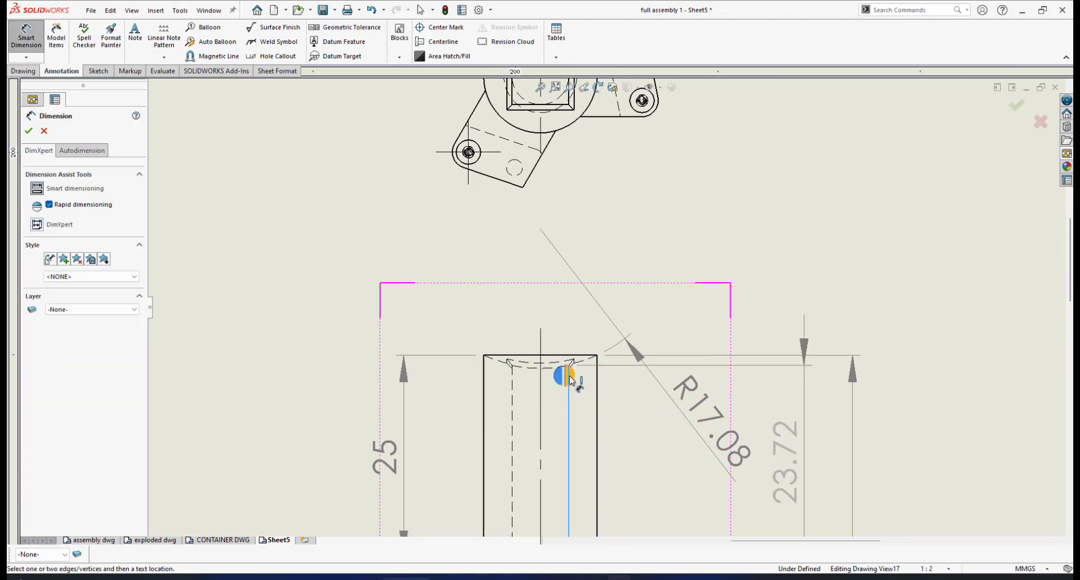
{"action": "left_click", "coordinate": [513, 383]}
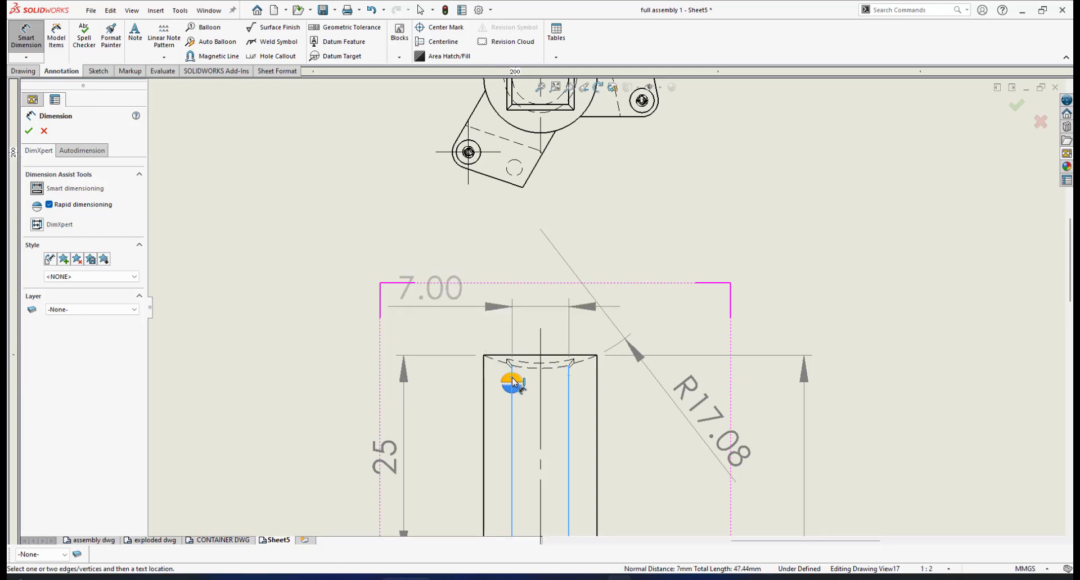
{"action": "left_click", "coordinate": [513, 366]}
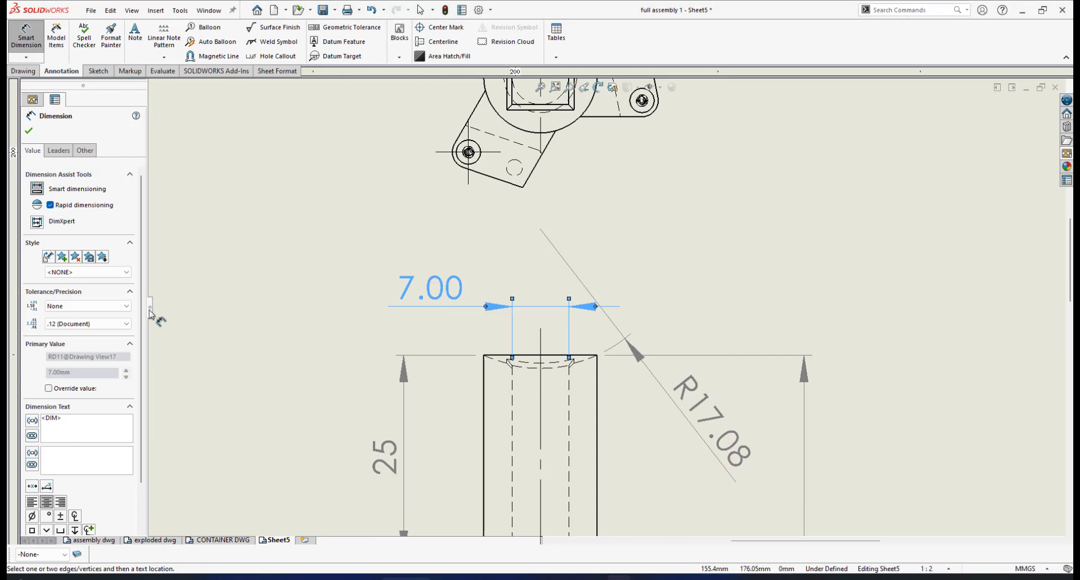
- Set the upper bore's width dimension to precision None and bring its text closer to the extension lines
{"action": "left_click", "coordinate": [125, 324]}
{"action": "left_click", "coordinate": [102, 335]}
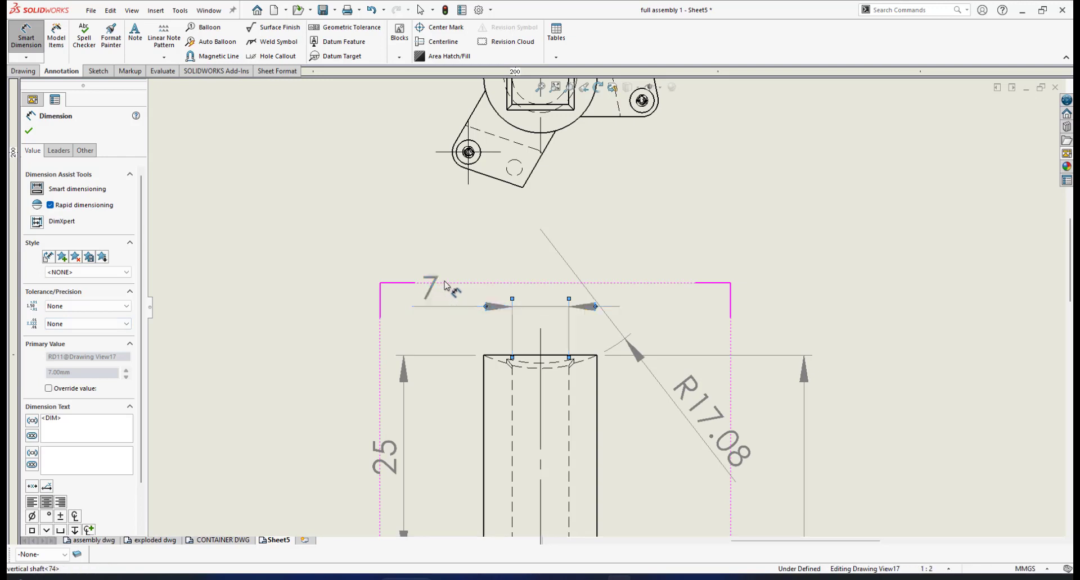
{"action": "left_click_drag", "start_coordinate": [436, 287], "coordinate": [458, 289]}
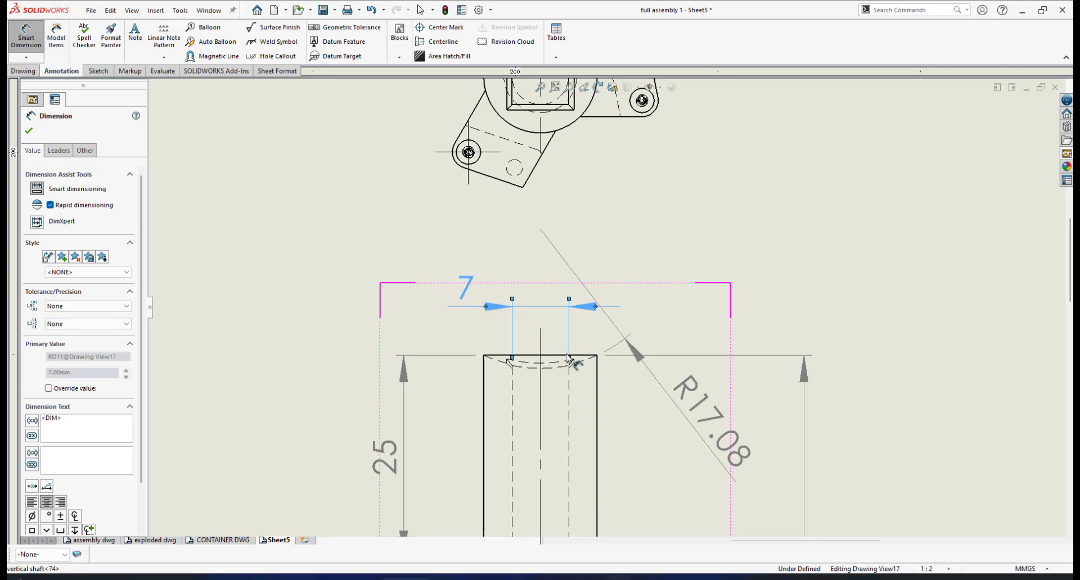
{"action": "scroll", "coordinate": [542, 365], "scroll_direction": "down", "scroll_amount": 2}
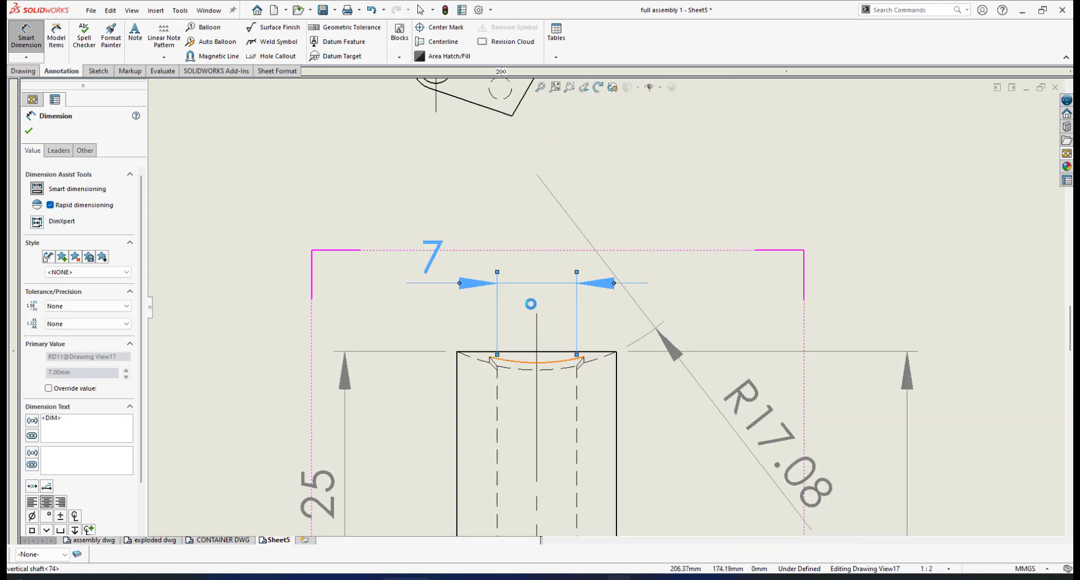
{"action": "scroll", "coordinate": [568, 301], "scroll_direction": "up", "scroll_amount": 1}
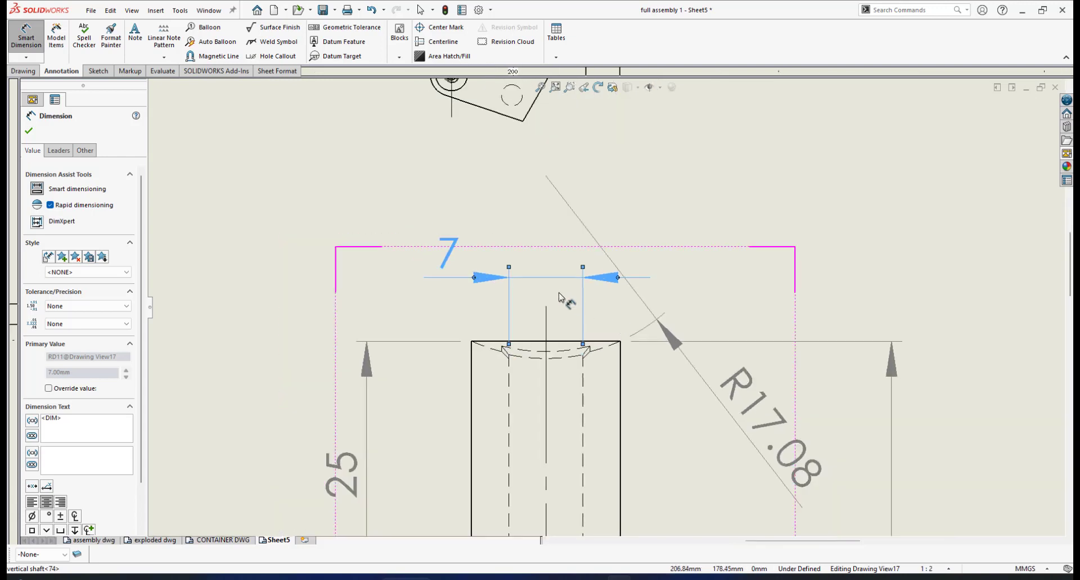
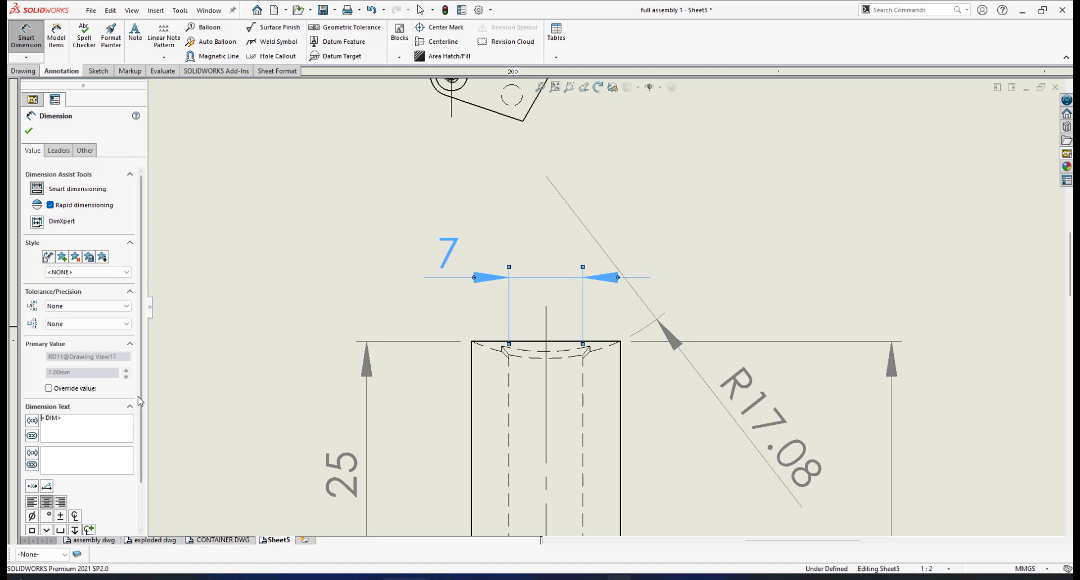
- Add a square symbol before the upper bore's width dimension value and the suffix "x7" after it
{"action": "left_click_drag", "start_coordinate": [140, 401], "coordinate": [137, 441]}
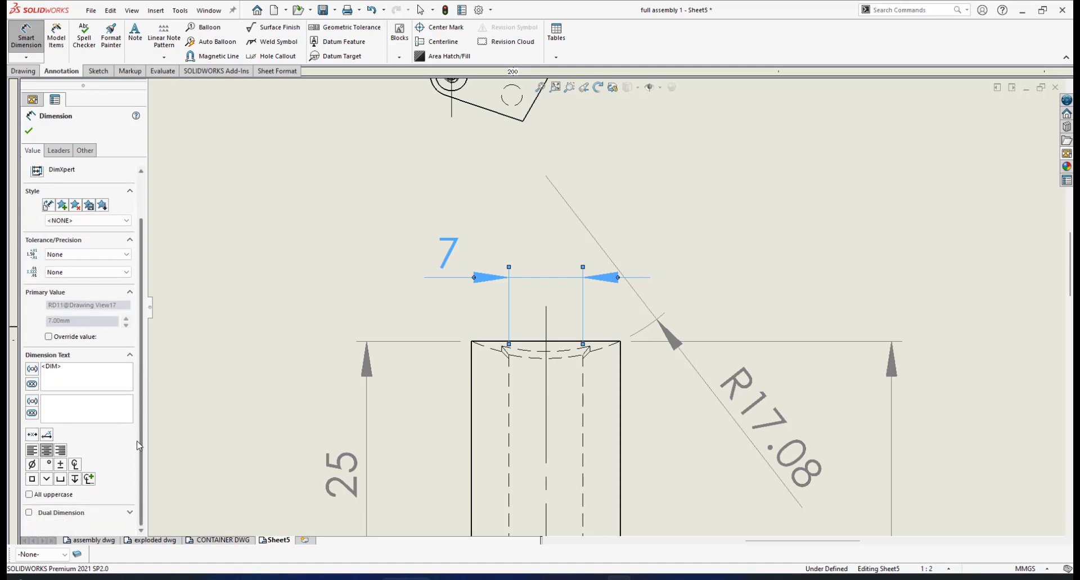
{"action": "left_click", "coordinate": [32, 482]}
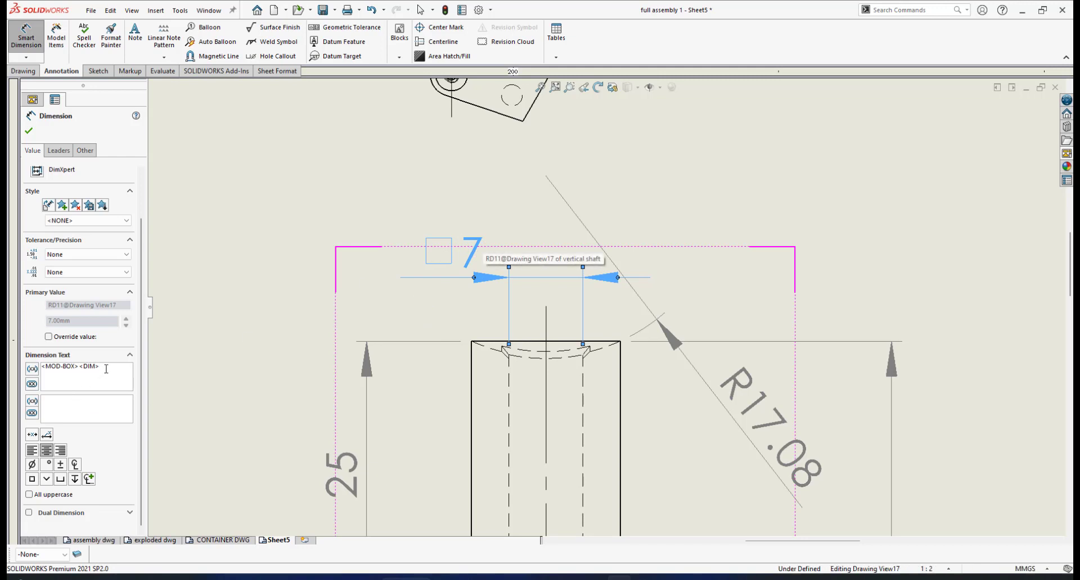
{"action": "type", "text": "x"}
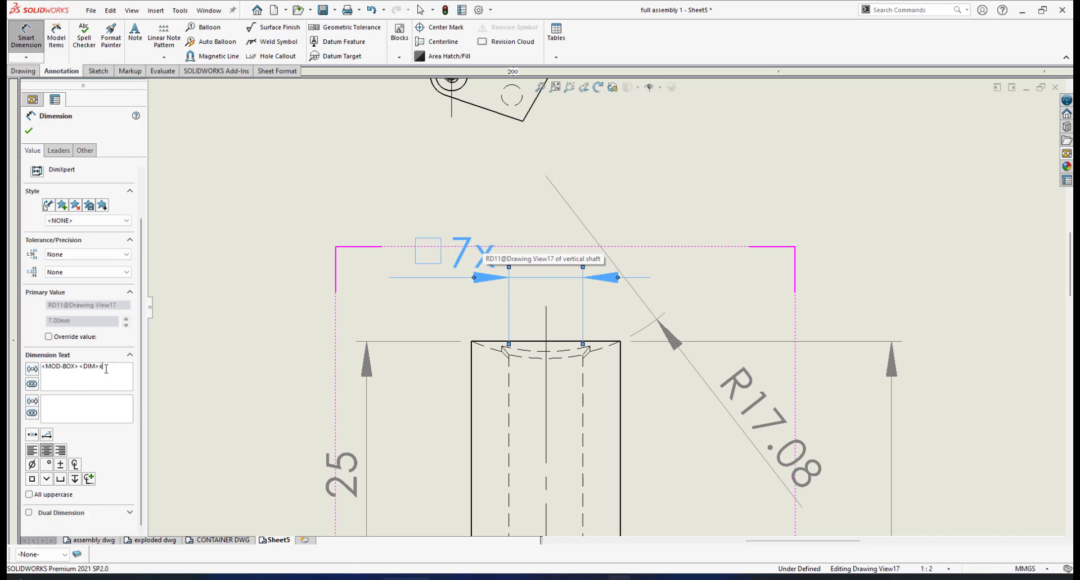
{"action": "type", "text": "7"}
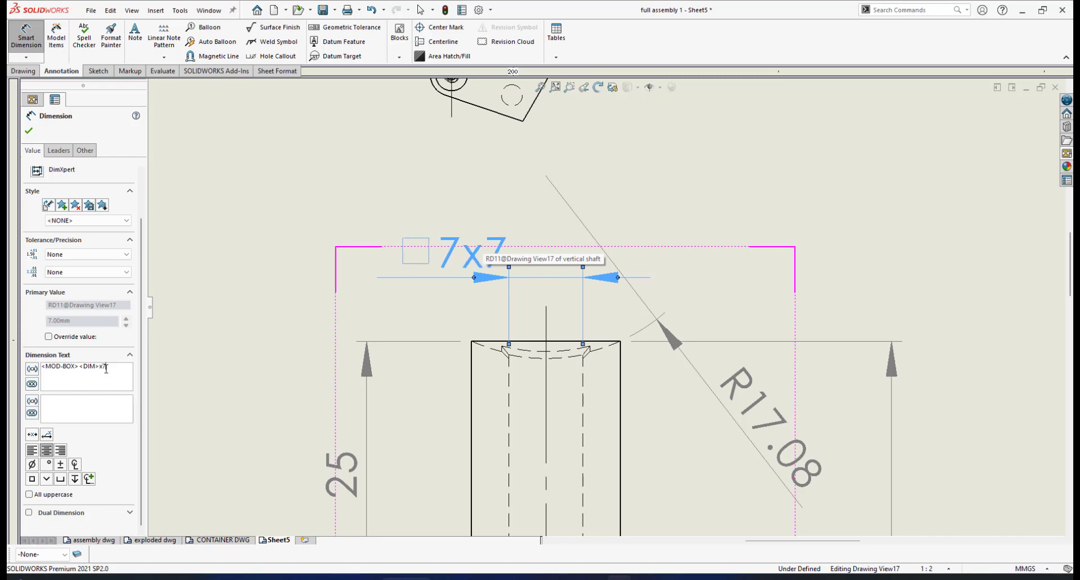
{"action": "left_click", "coordinate": [29, 131]}
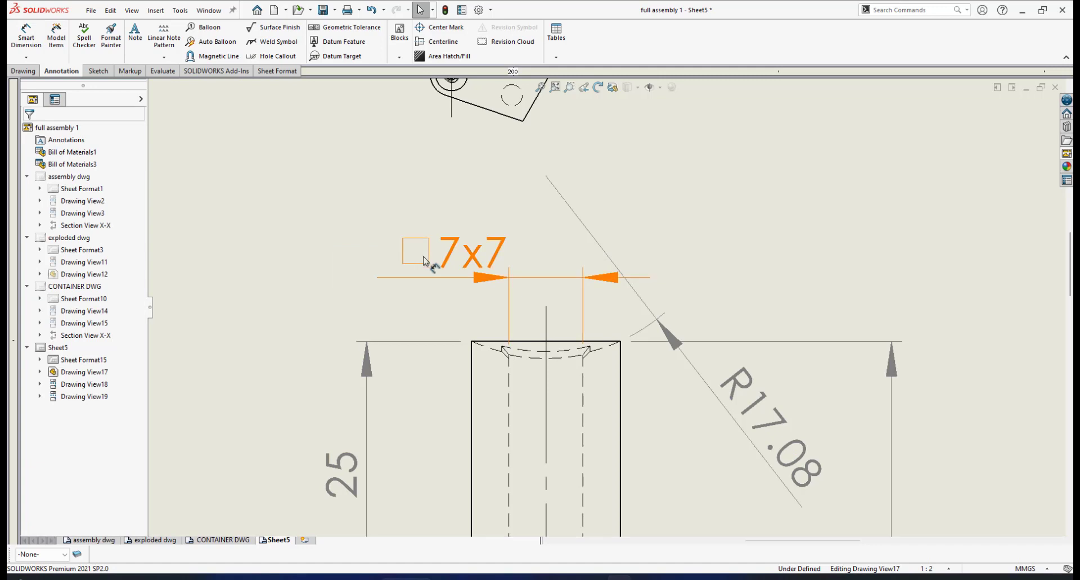
- Save the drawing
{"action": "scroll", "coordinate": [607, 282], "scroll_direction": "up", "scroll_amount": 2}
{"action": "scroll", "coordinate": [669, 292], "scroll_direction": "up", "scroll_amount": 1}
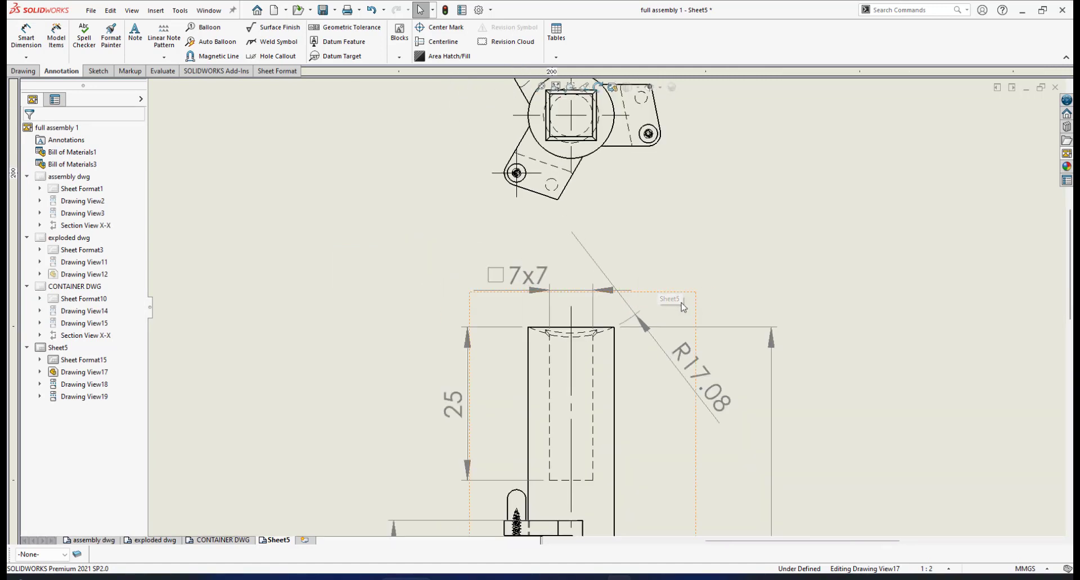
{"action": "scroll", "coordinate": [685, 300], "scroll_direction": "up", "scroll_amount": 2}
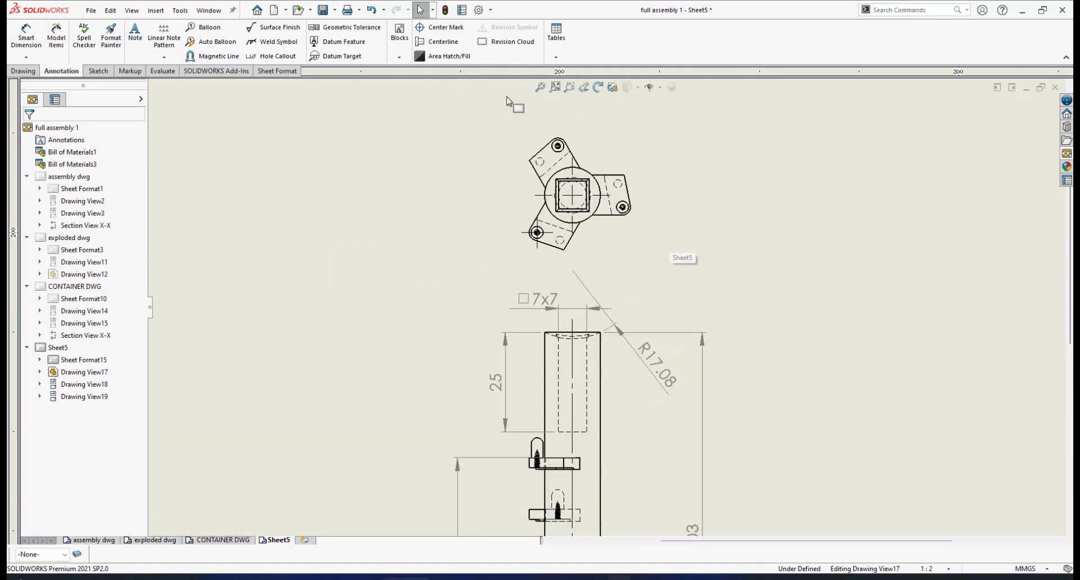
{"action": "left_click", "coordinate": [322, 11]}
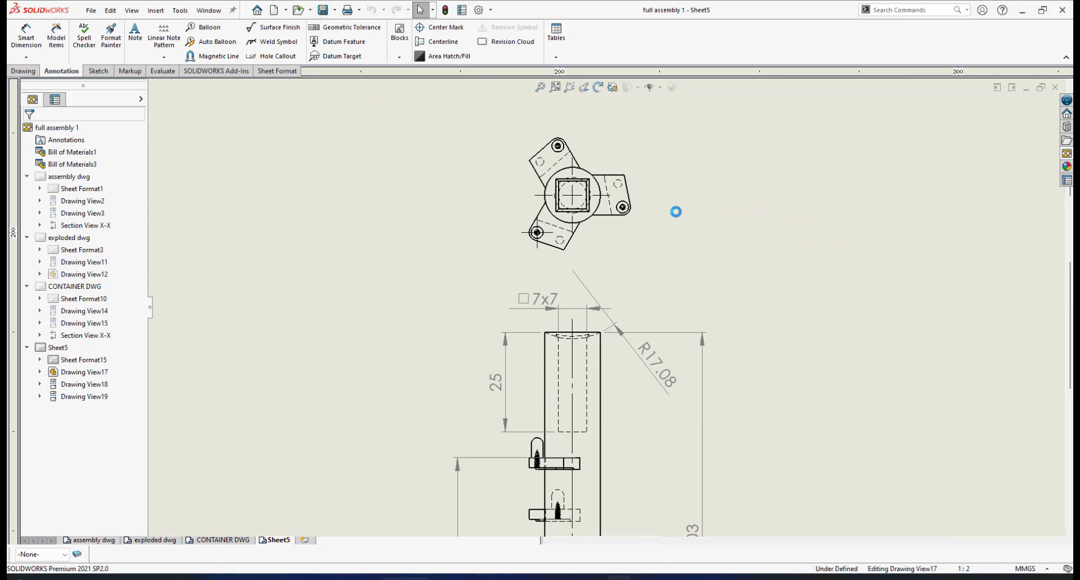
- Dimension the diameter of the shaft's outer circle in the top view, placing the text outside the brackets
{"action": "scroll", "coordinate": [670, 231], "scroll_direction": "up", "scroll_amount": 3}
{"action": "scroll", "coordinate": [636, 267], "scroll_direction": "down", "scroll_amount": 3}
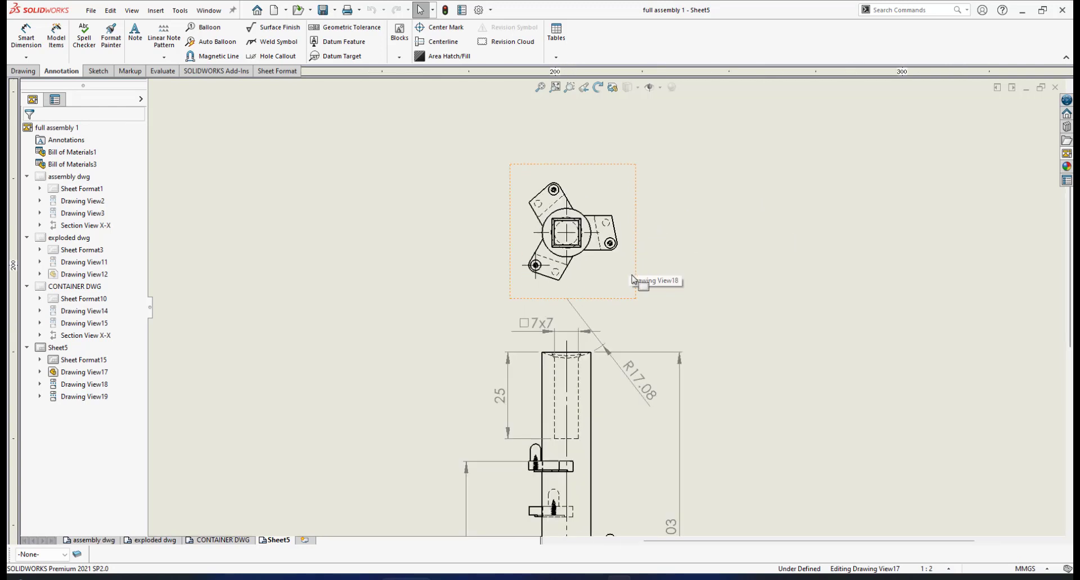
{"action": "scroll", "coordinate": [627, 275], "scroll_direction": "down", "scroll_amount": 4}
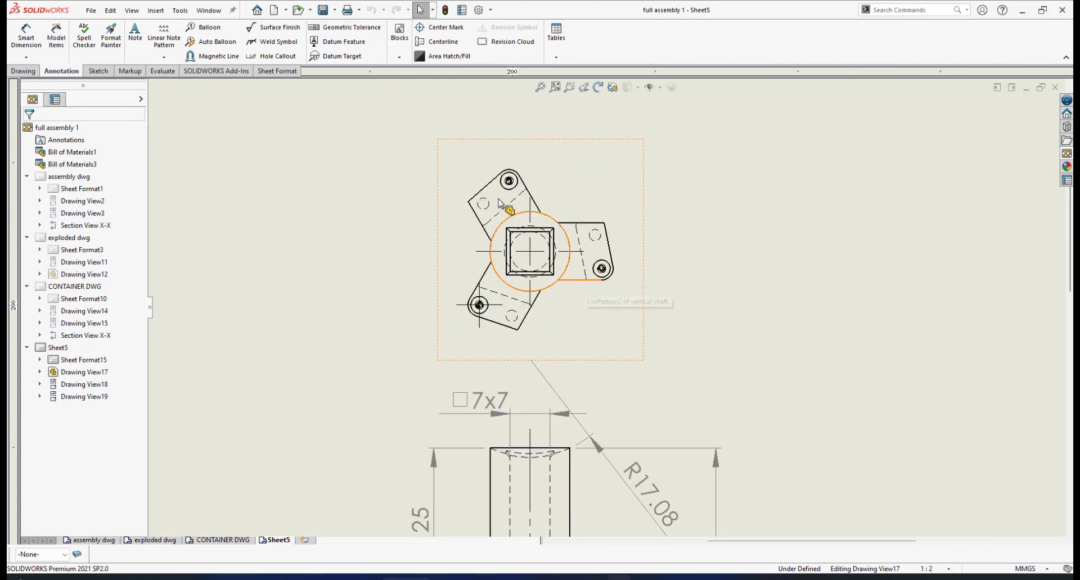
{"action": "scroll", "coordinate": [499, 203], "scroll_direction": "down", "scroll_amount": 3}
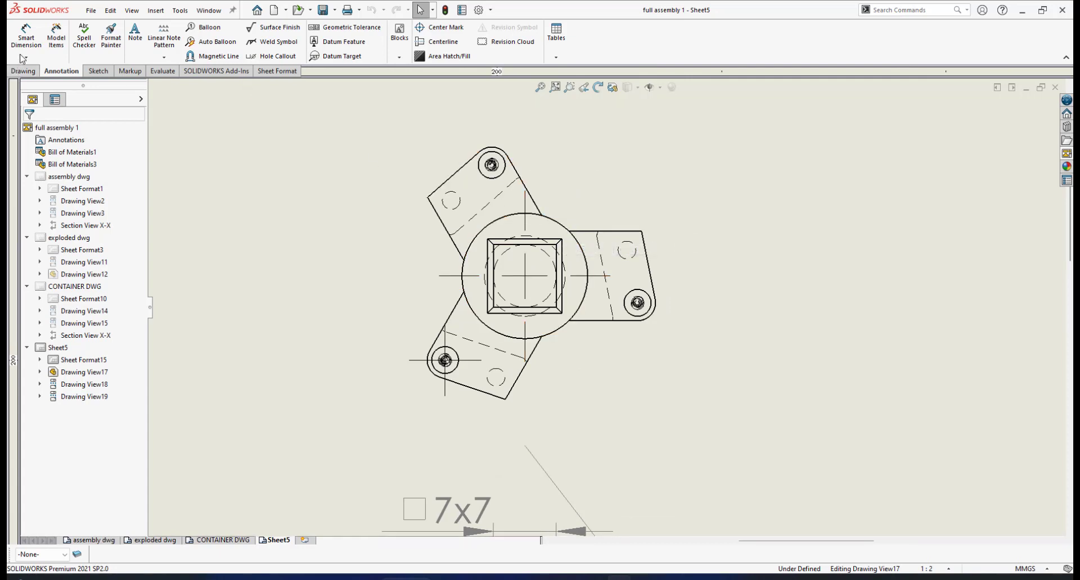
{"action": "left_click", "coordinate": [32, 35]}
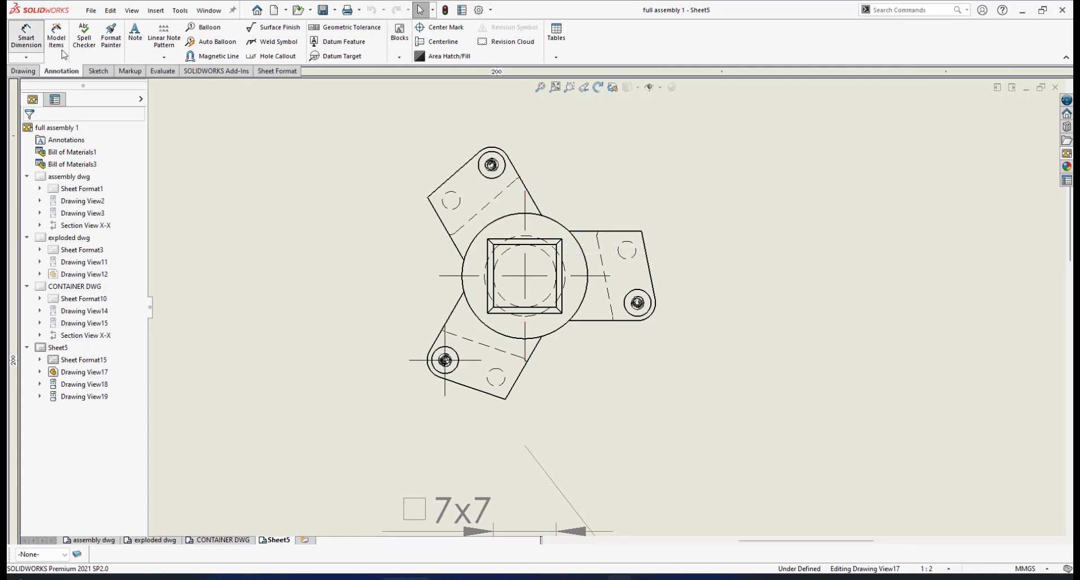
{"action": "left_click", "coordinate": [557, 226]}
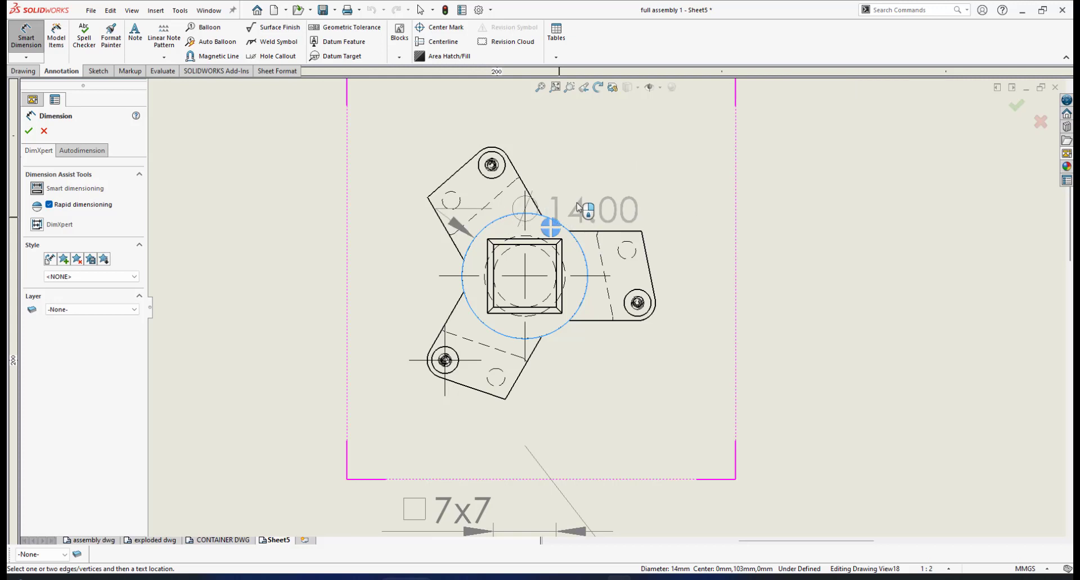
{"action": "left_click", "coordinate": [560, 226]}
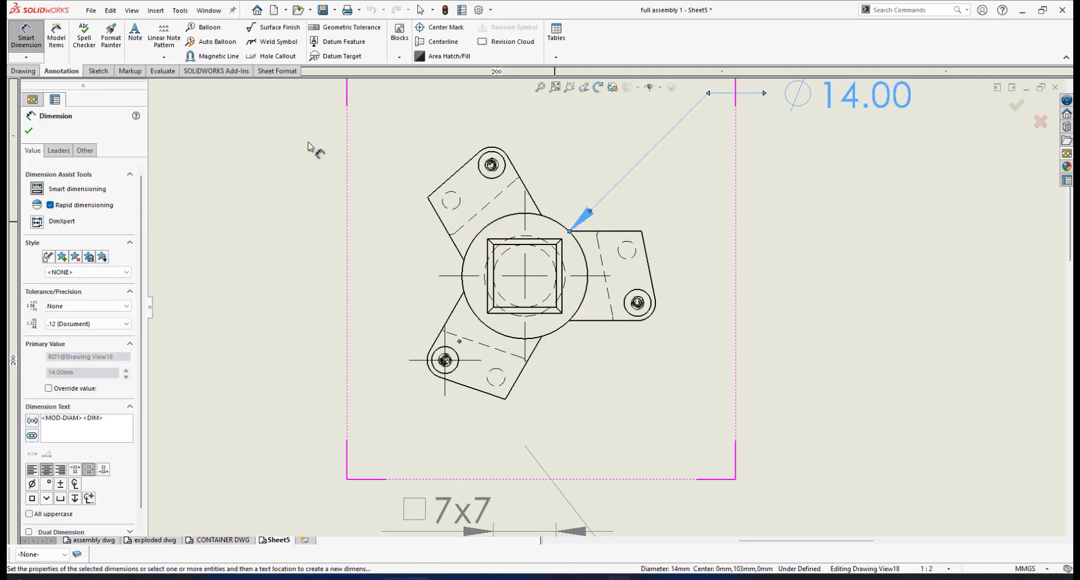
{"action": "left_click", "coordinate": [28, 133]}
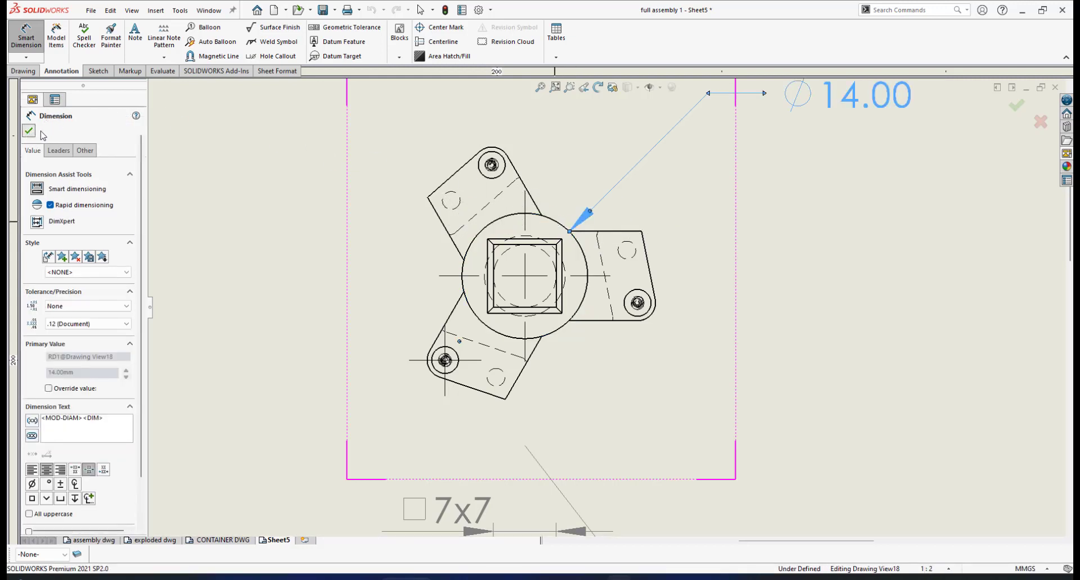
{"action": "key", "text": "Escape"}
- Move the outer circle's diameter text closer to the top view and set its precision to None
{"action": "scroll", "coordinate": [652, 175], "scroll_direction": "up", "scroll_amount": 3}
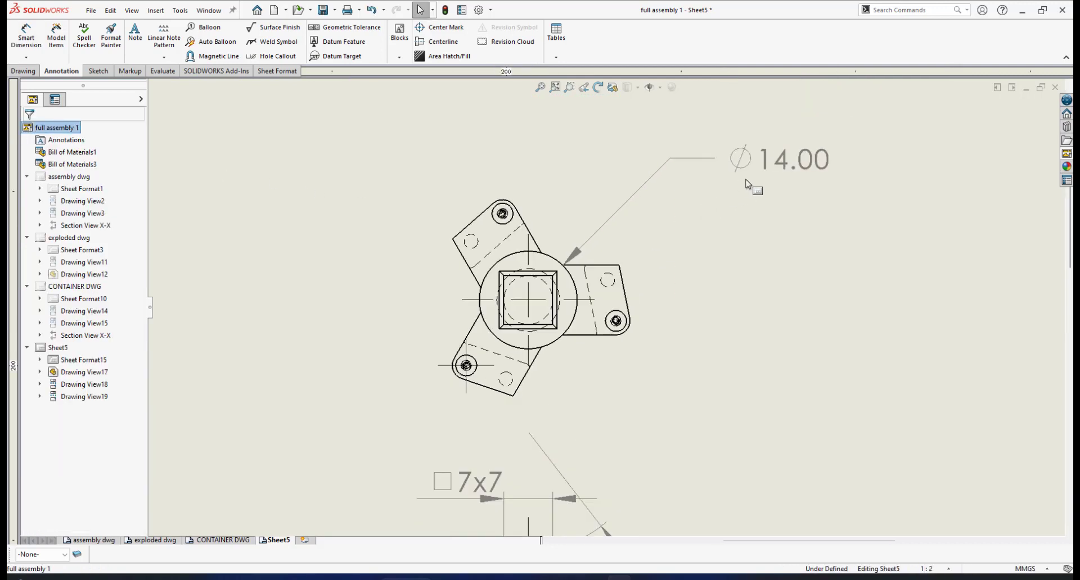
{"action": "left_click_drag", "start_coordinate": [774, 166], "coordinate": [702, 213]}
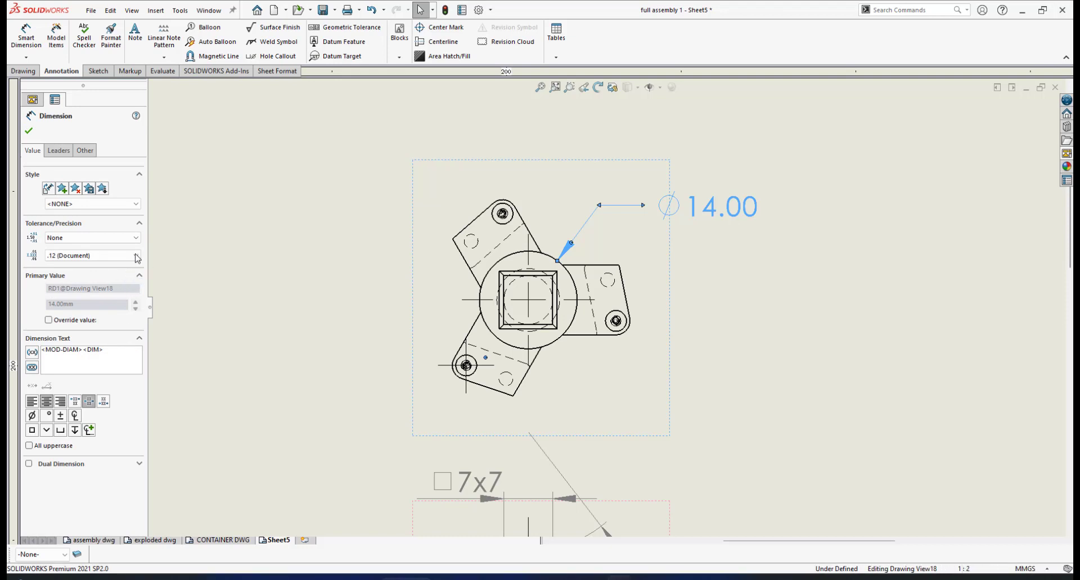
{"action": "left_click", "coordinate": [135, 256]}
{"action": "left_click", "coordinate": [88, 266]}
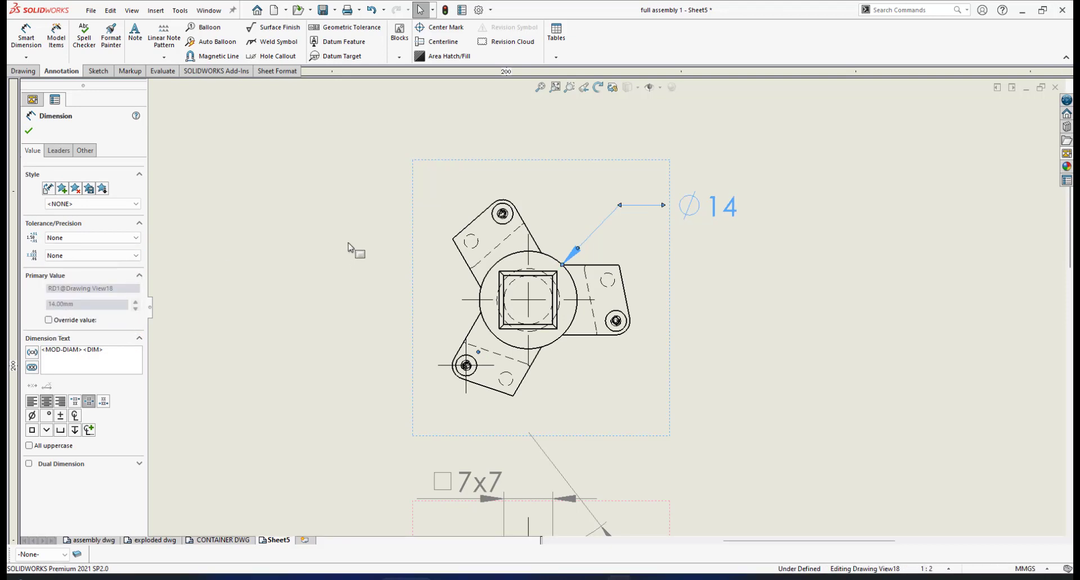
{"action": "left_click", "coordinate": [30, 132]}
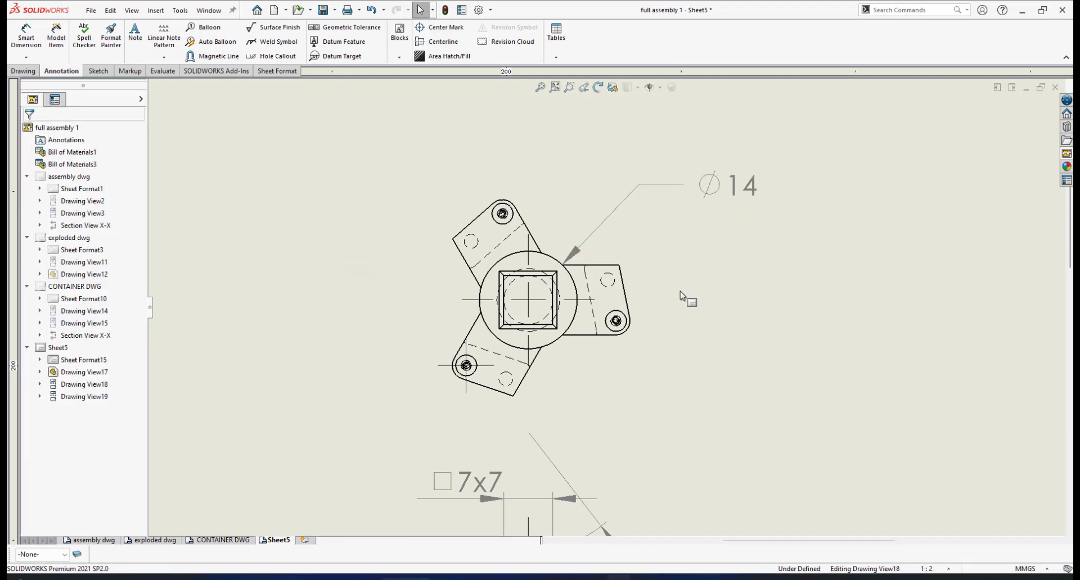
- Dimension the angle between the facing straight edges of the two left brackets in the top view, then move its text farther outward
{"action": "scroll", "coordinate": [613, 379], "scroll_direction": "down", "scroll_amount": 5}
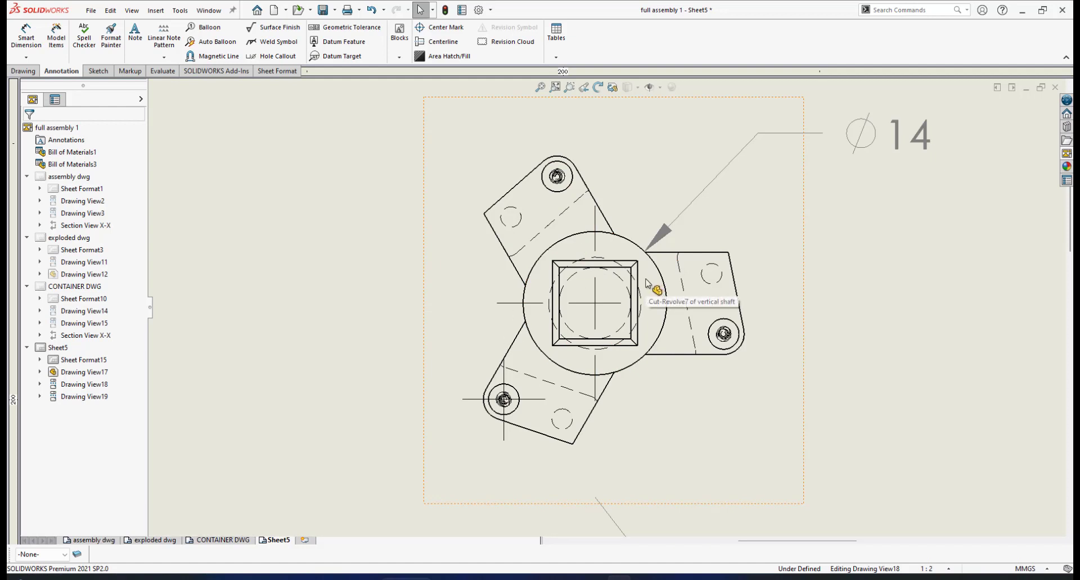
{"action": "left_click", "coordinate": [26, 35]}
{"action": "left_click", "coordinate": [500, 239]}
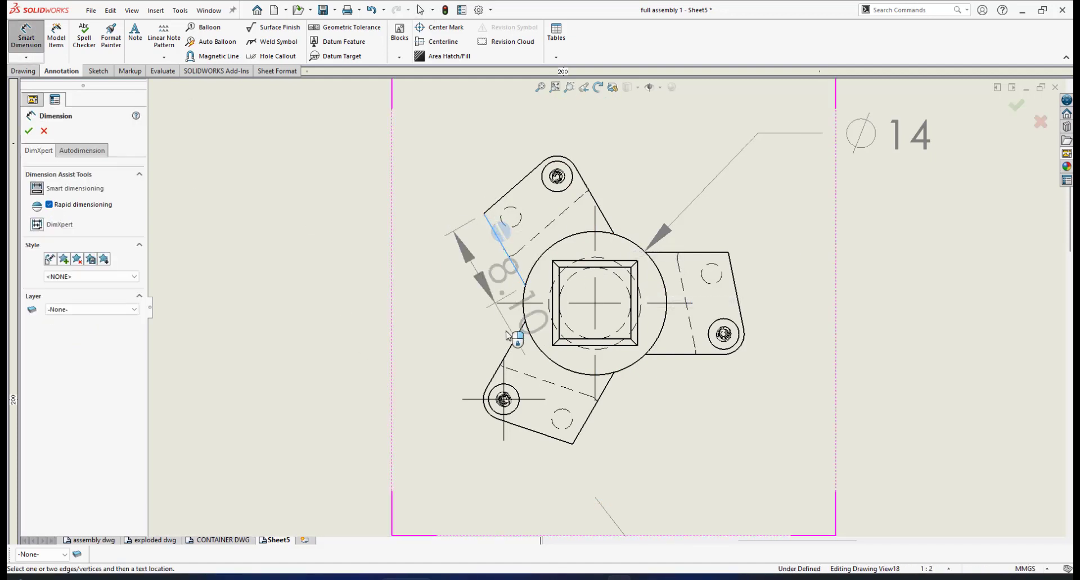
{"action": "left_click", "coordinate": [508, 355]}
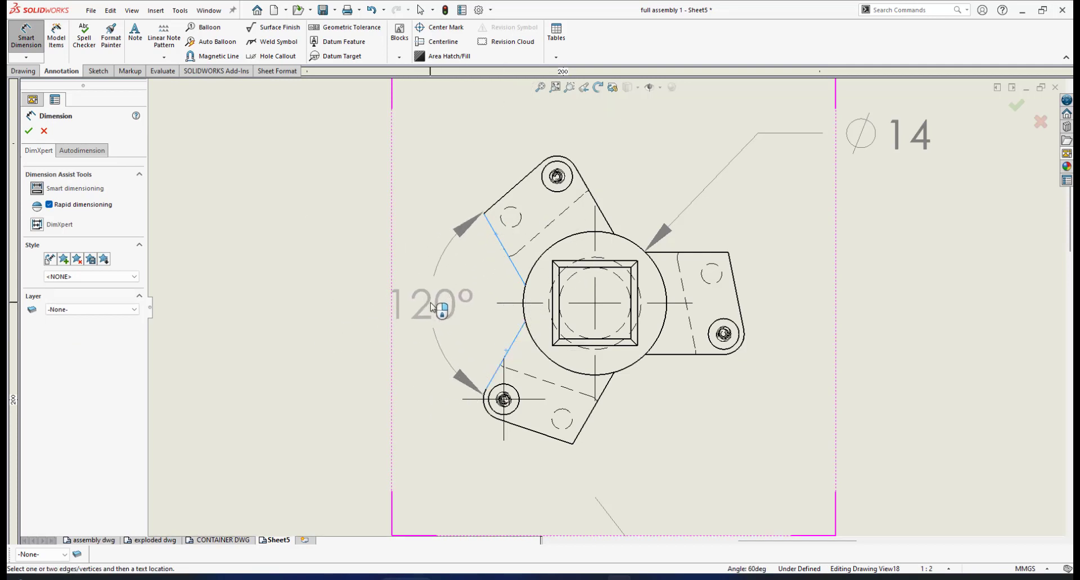
{"action": "left_click", "coordinate": [432, 304]}
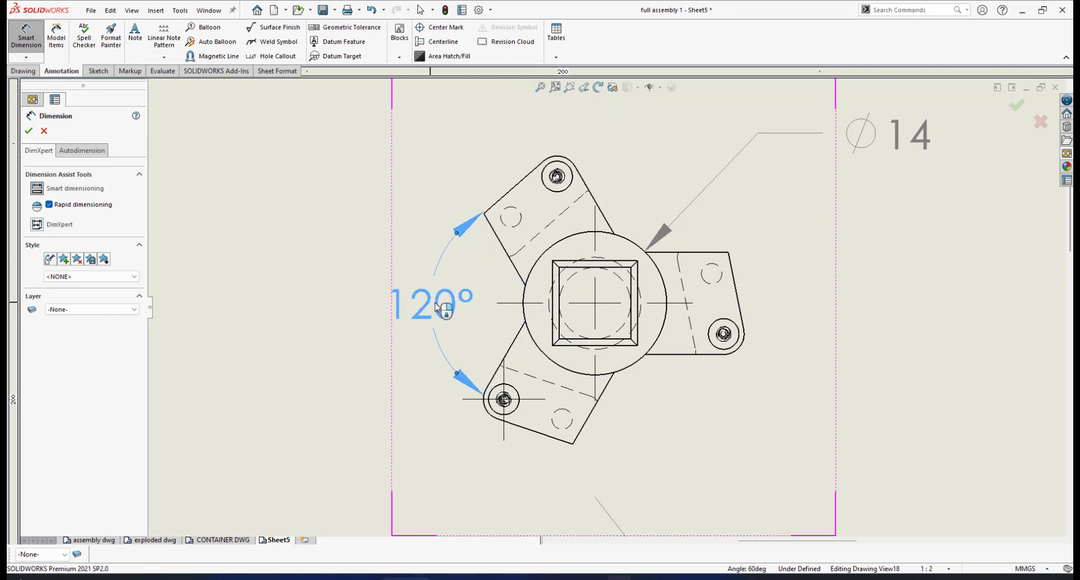
{"action": "left_click", "coordinate": [29, 132]}
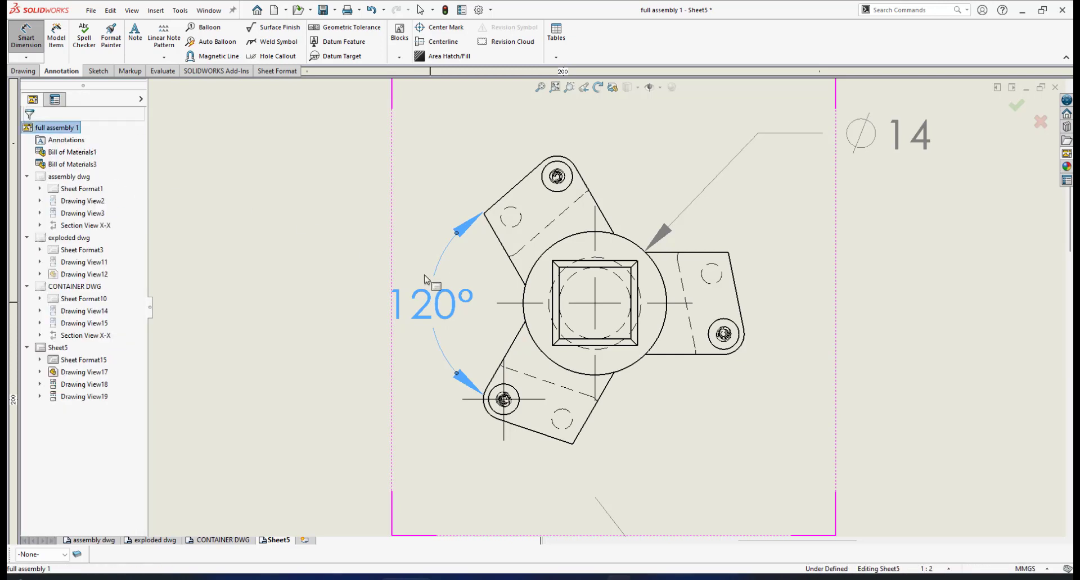
{"action": "left_click_drag", "start_coordinate": [479, 308], "coordinate": [408, 299]}
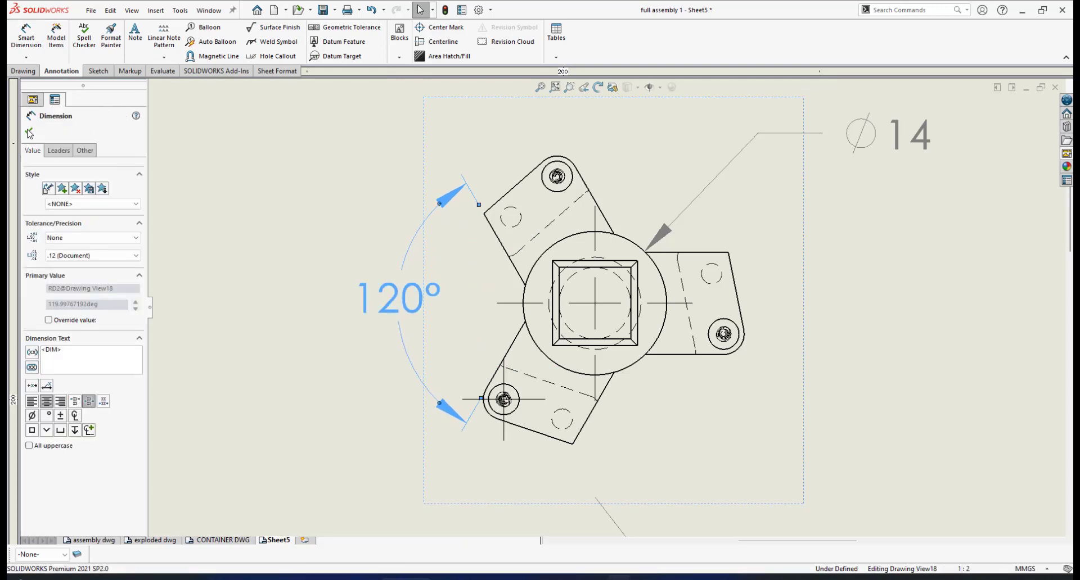
{"action": "left_click", "coordinate": [28, 132]}
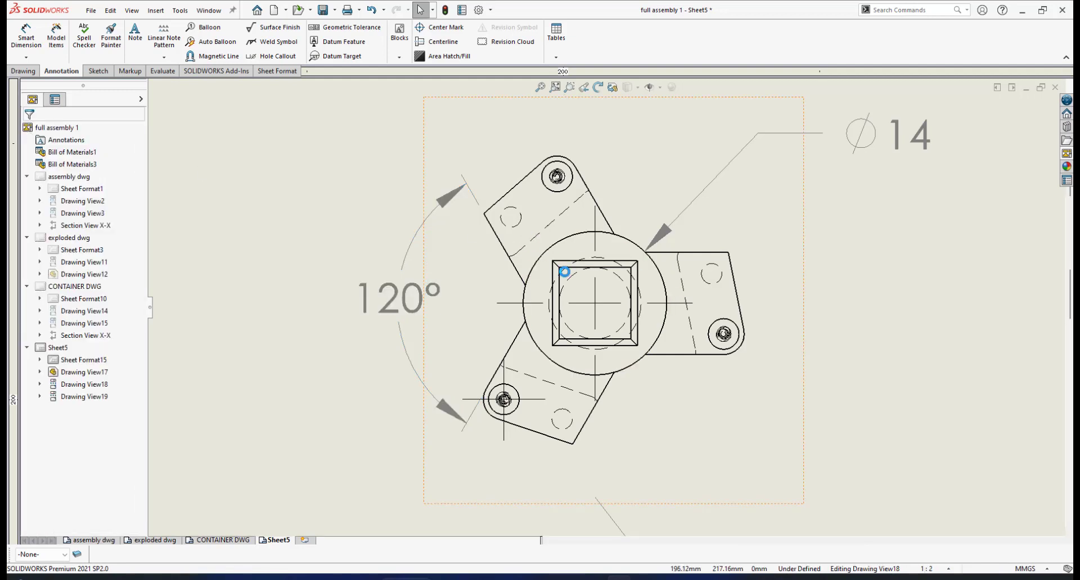
- Examine the top and front views of the shaft for features that still need dimensions, including the lower brackets and the right bracket
{"action": "scroll", "coordinate": [539, 246], "scroll_direction": "up", "scroll_amount": 3}
{"action": "scroll", "coordinate": [657, 384], "scroll_direction": "up", "scroll_amount": 2}
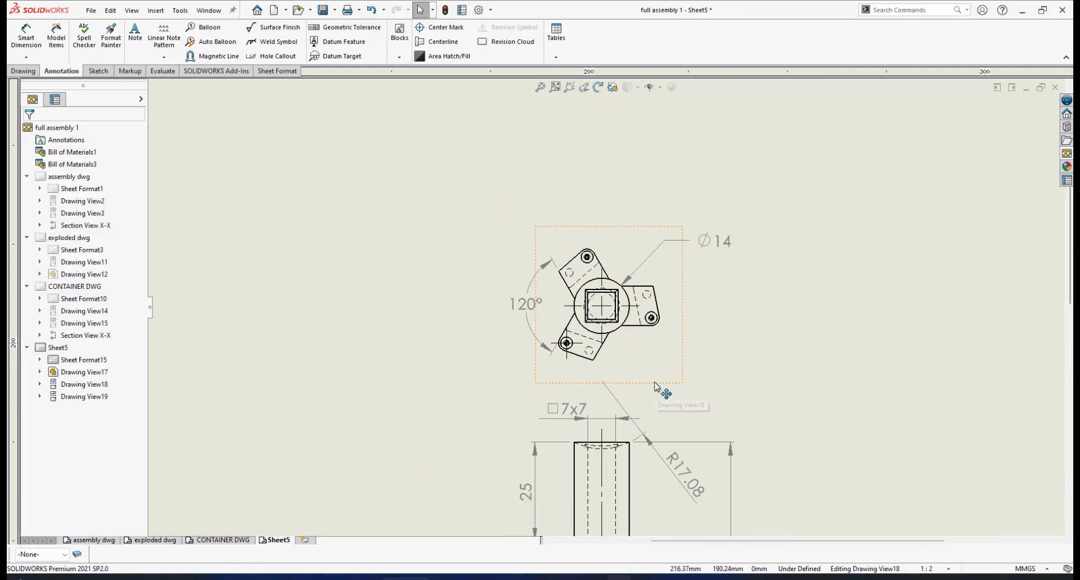
{"action": "scroll", "coordinate": [657, 385], "scroll_direction": "down", "scroll_amount": 2}
{"action": "scroll", "coordinate": [657, 385], "scroll_direction": "up", "scroll_amount": 2}
{"action": "scroll", "coordinate": [615, 315], "scroll_direction": "down", "scroll_amount": 2}
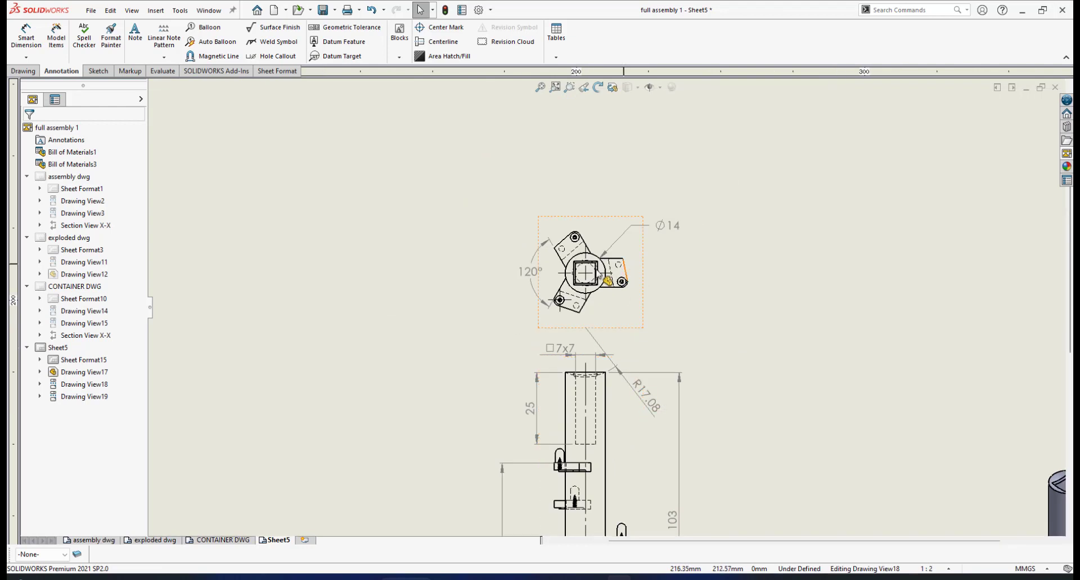
{"action": "scroll", "coordinate": [616, 315], "scroll_direction": "down", "scroll_amount": 2}
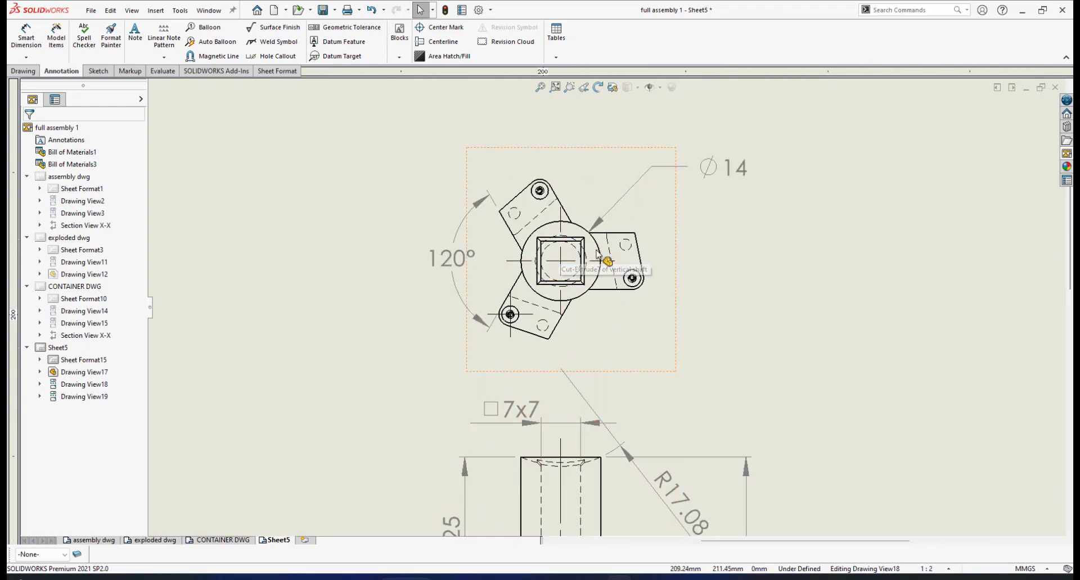
{"action": "scroll", "coordinate": [639, 378], "scroll_direction": "up", "scroll_amount": 5}
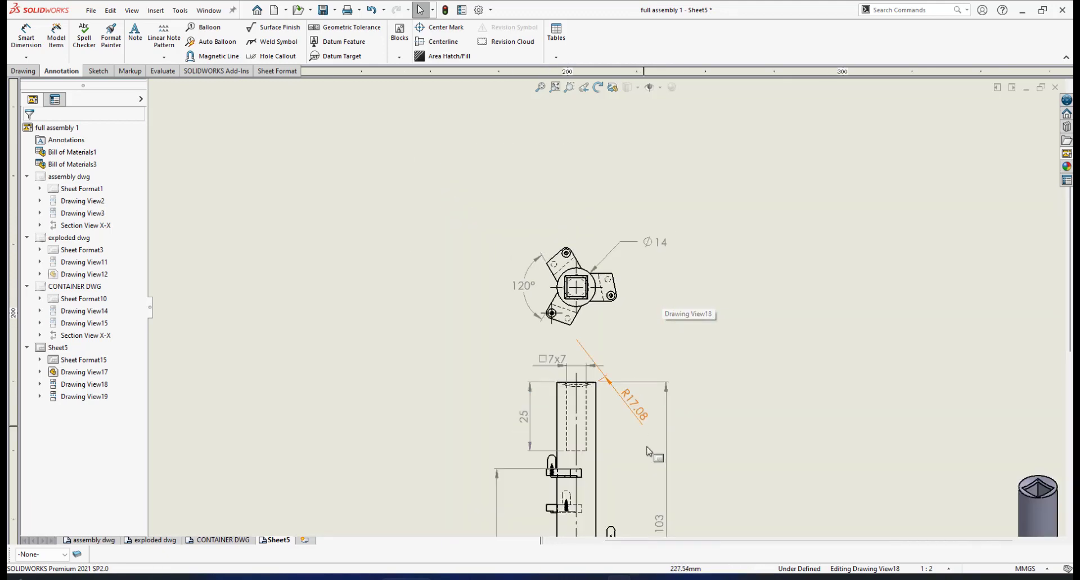
{"action": "scroll", "coordinate": [639, 444], "scroll_direction": "down", "scroll_amount": 6}
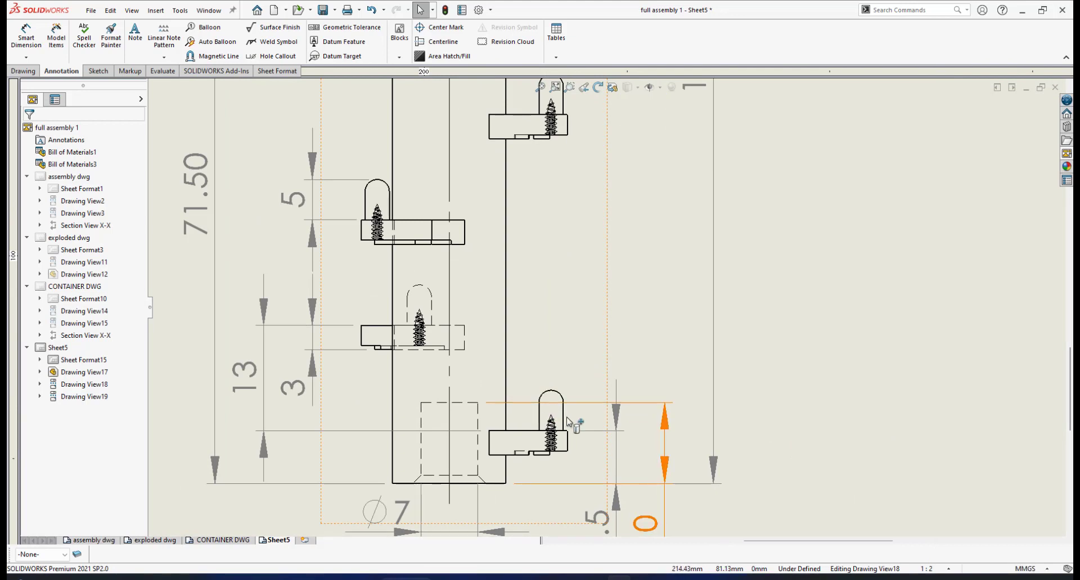
{"action": "scroll", "coordinate": [549, 450], "scroll_direction": "down", "scroll_amount": 3}
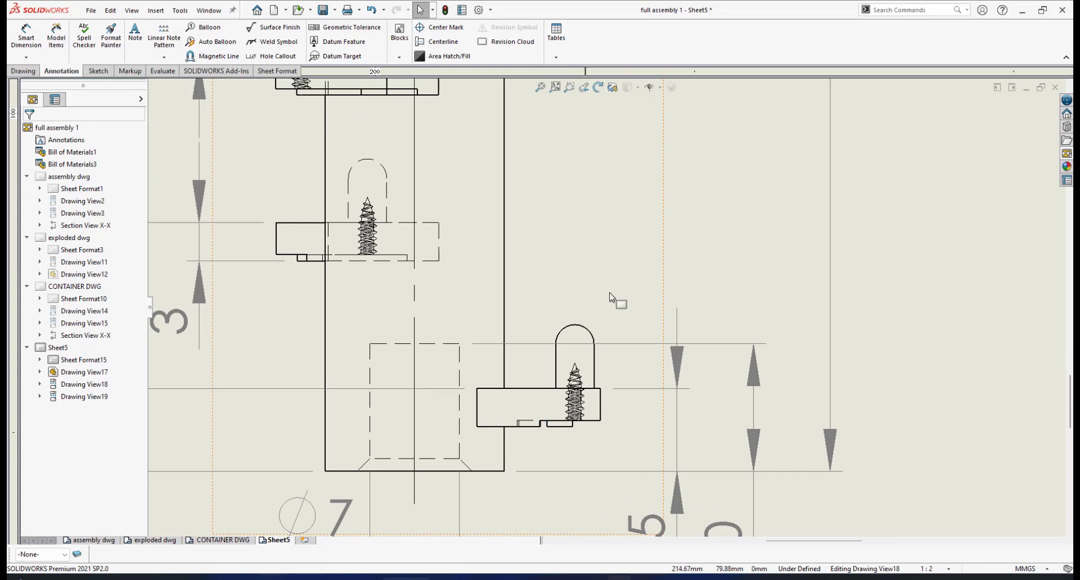
{"action": "scroll", "coordinate": [619, 290], "scroll_direction": "up", "scroll_amount": 10}
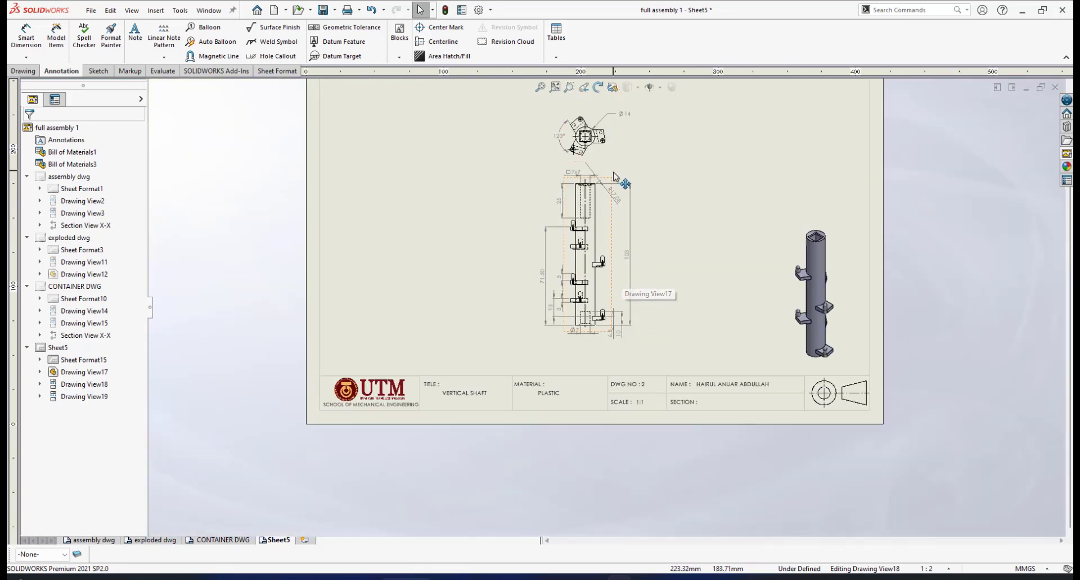
{"action": "scroll", "coordinate": [594, 129], "scroll_direction": "down", "scroll_amount": 10}
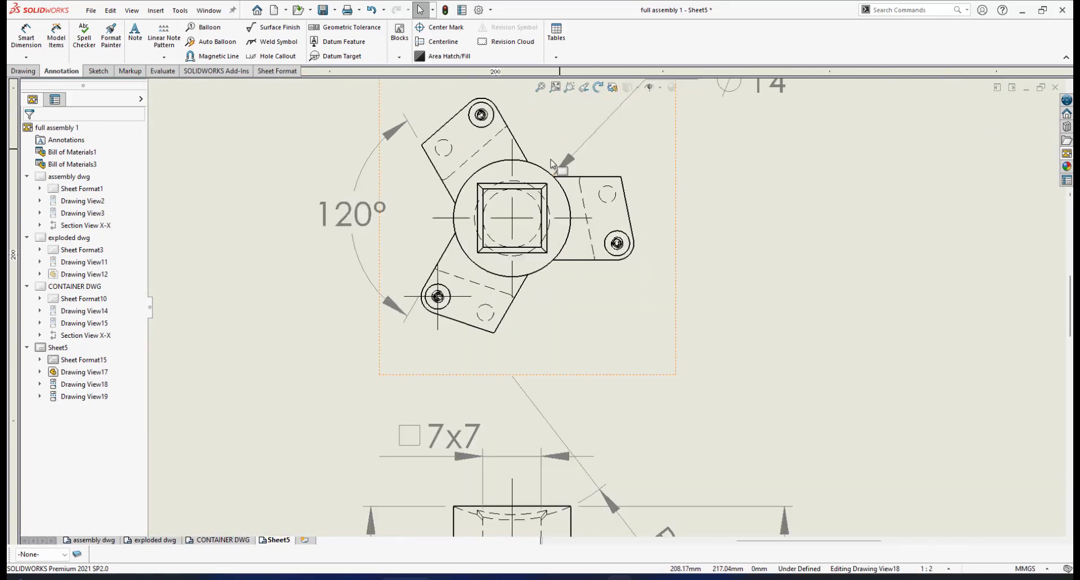
{"action": "scroll", "coordinate": [621, 203], "scroll_direction": "down", "scroll_amount": 4}
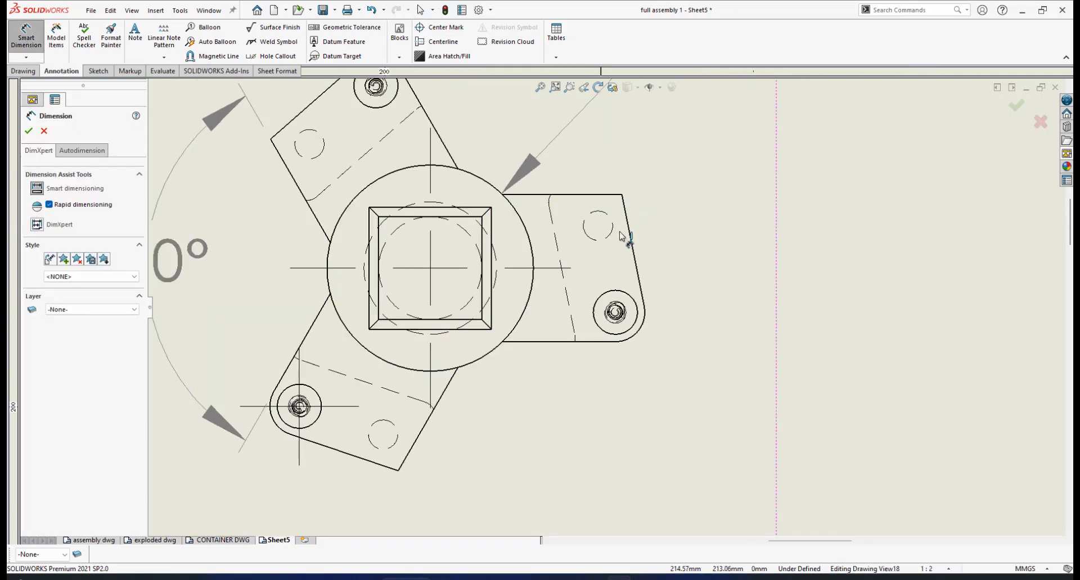
- Dimension the radius of the hidden hole in the right bracket of the top view, placing the text to its lower right
{"action": "scroll", "coordinate": [621, 235], "scroll_direction": "down", "scroll_amount": 1}
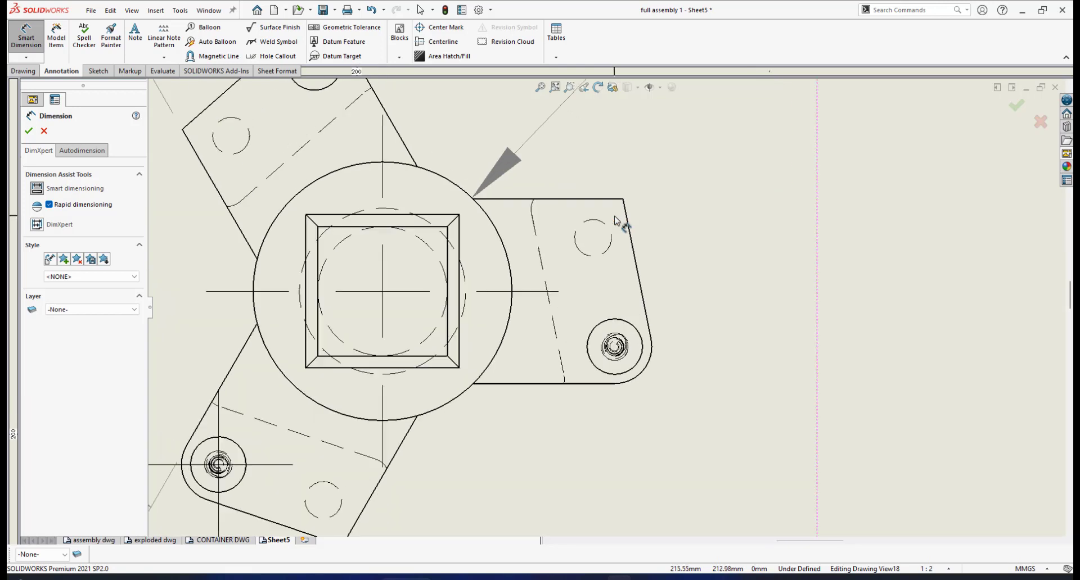
{"action": "left_click", "coordinate": [609, 252]}
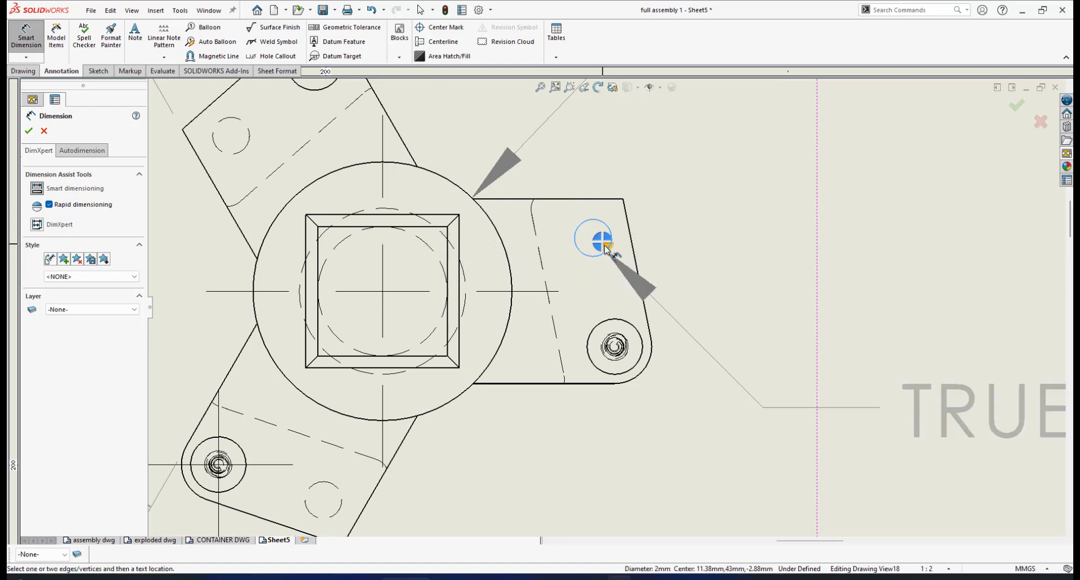
{"action": "left_click", "coordinate": [610, 249]}
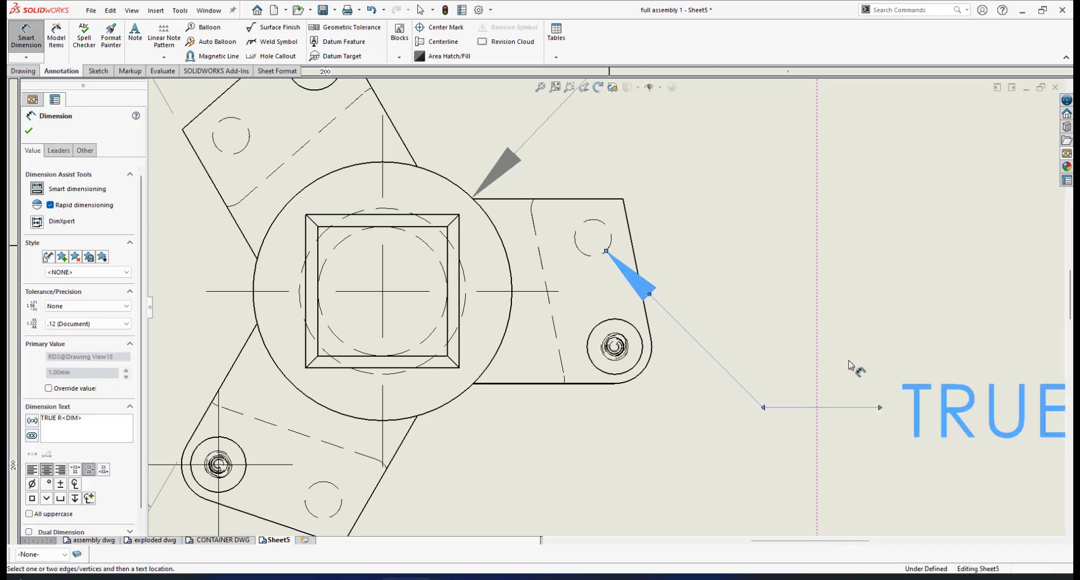
{"action": "key", "text": "f"}
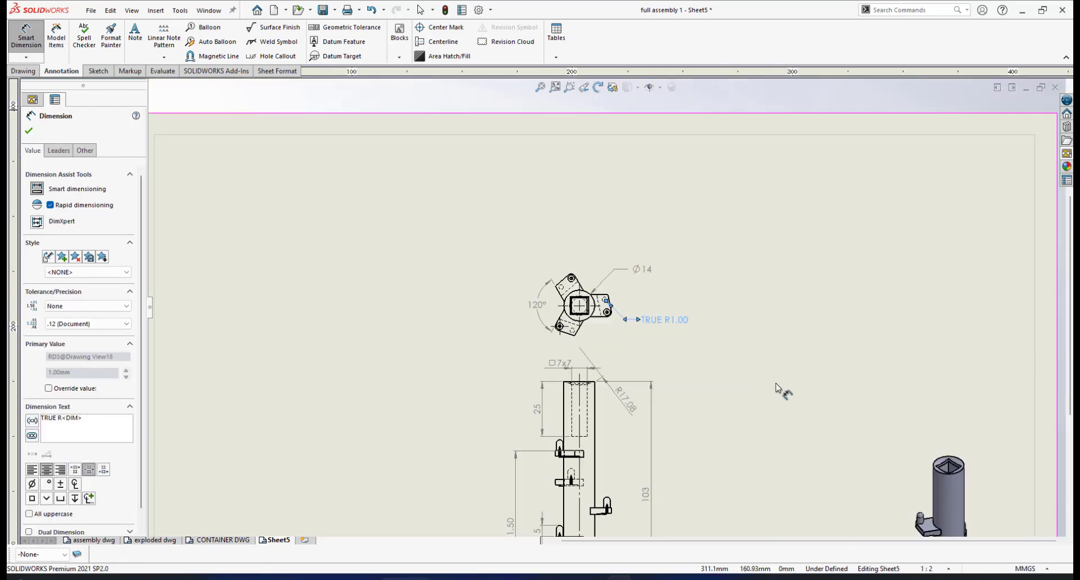
{"action": "scroll", "coordinate": [647, 326], "scroll_direction": "down", "scroll_amount": 8}
{"action": "scroll", "coordinate": [659, 292], "scroll_direction": "up", "scroll_amount": 2}
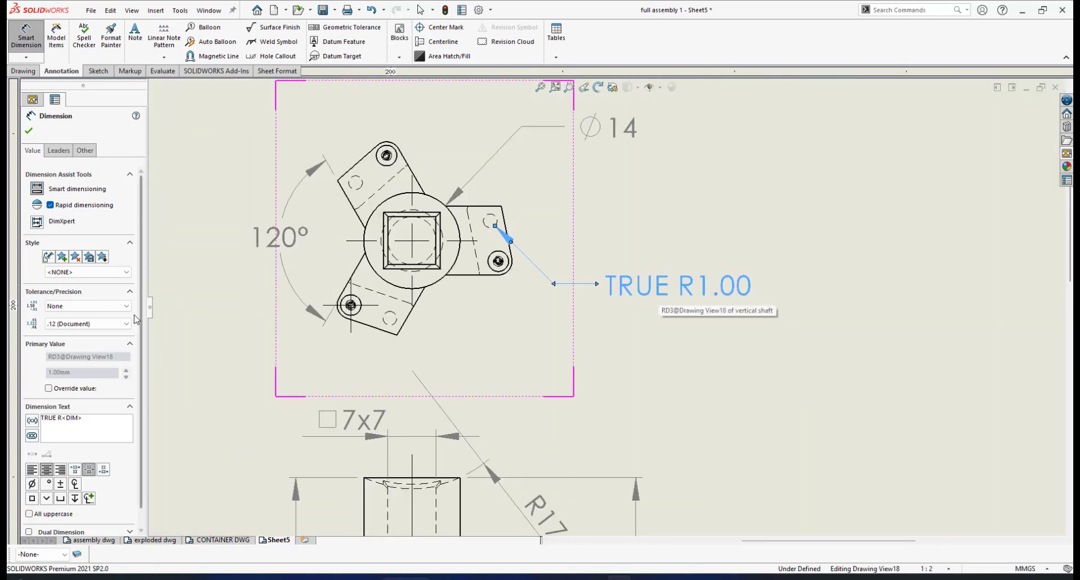
- Remove the TRUE prefix from the hidden hole's radius dimension and set its precision to None
{"action": "scroll", "coordinate": [144, 379], "scroll_direction": "down", "scroll_amount": 1}
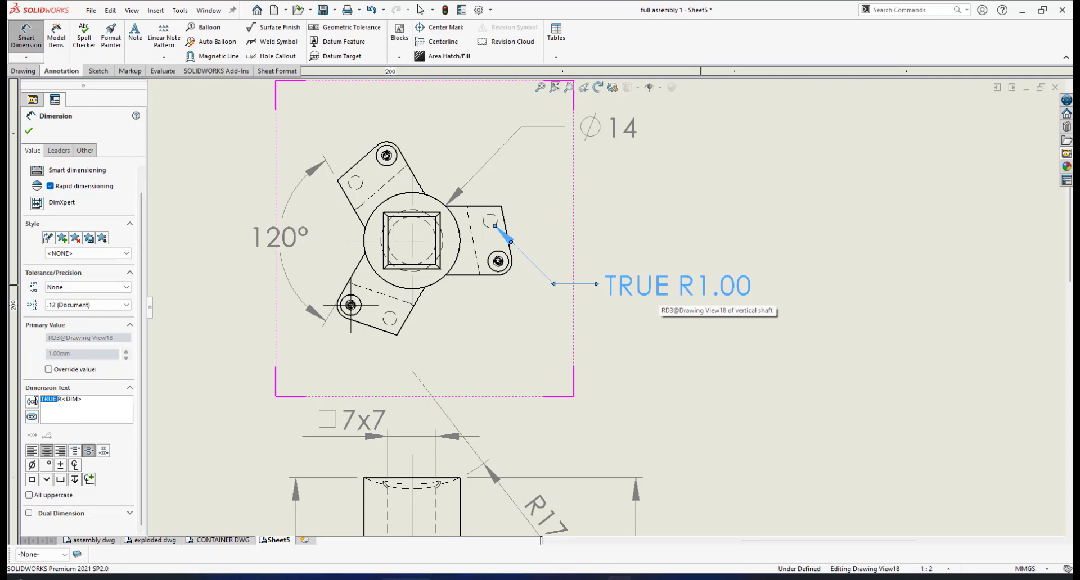
{"action": "double_click", "coordinate": [46, 400]}
{"action": "key", "text": "Delete"}
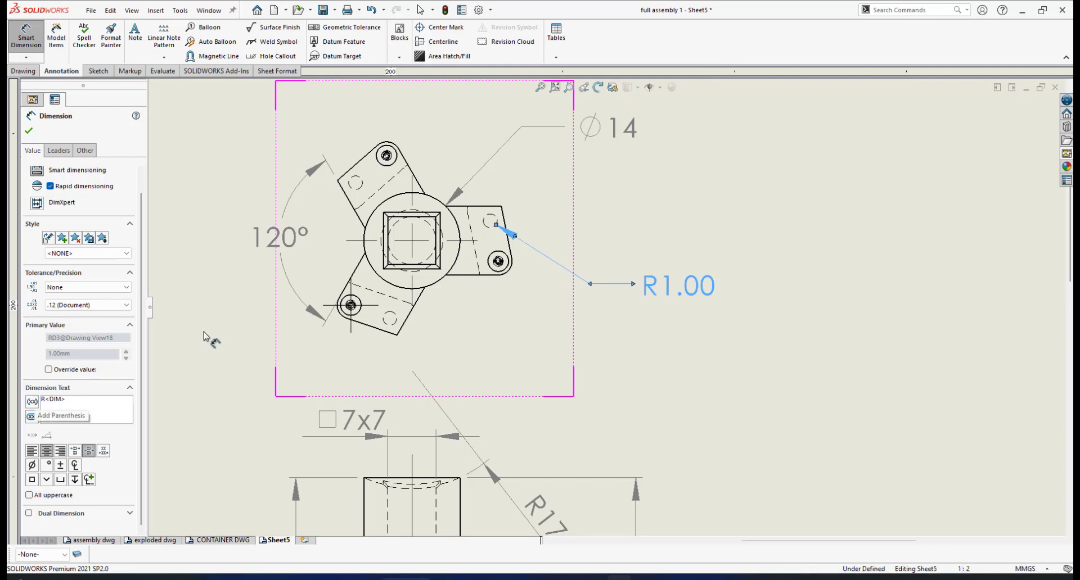
{"action": "left_click", "coordinate": [127, 305]}
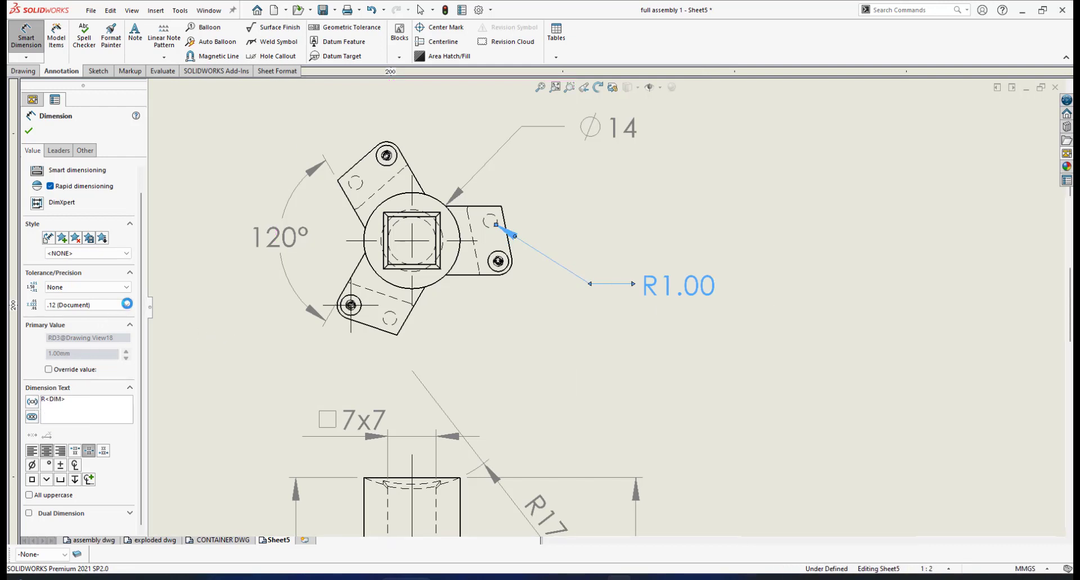
{"action": "left_click", "coordinate": [107, 316]}
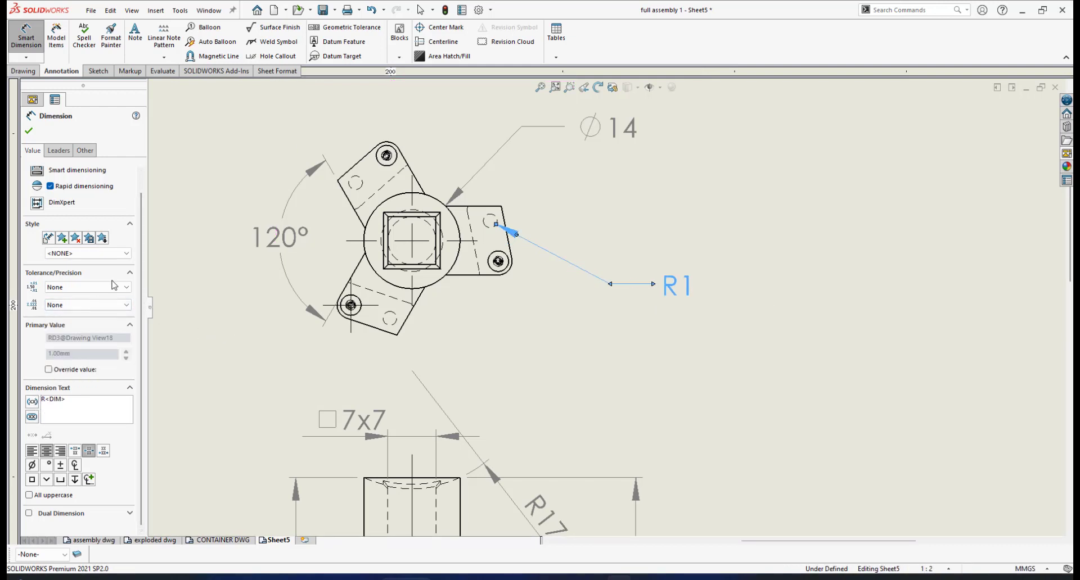
{"action": "left_click", "coordinate": [29, 132]}
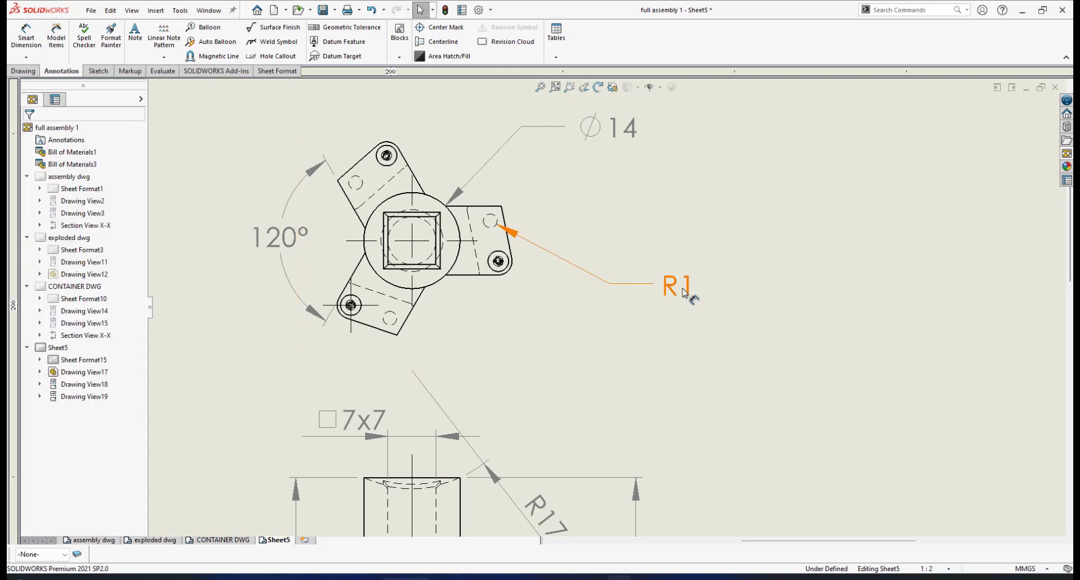
- Move the hidden hole's radius text closer to the right bracket in the top view
{"action": "left_click_drag", "start_coordinate": [683, 293], "coordinate": [634, 277]}
{"action": "left_click", "coordinate": [620, 259]}
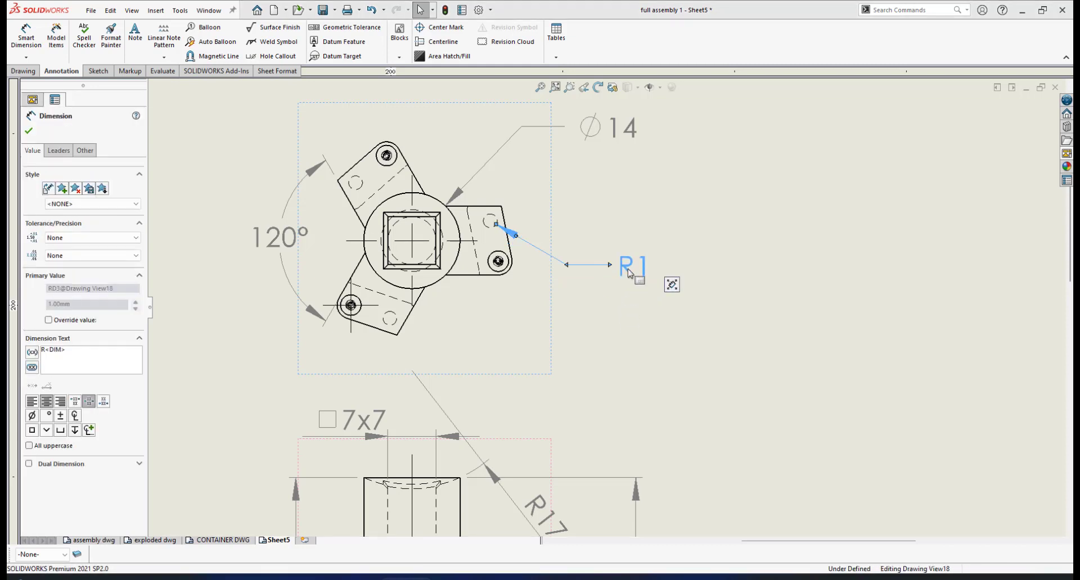
{"action": "left_click", "coordinate": [30, 131]}
{"action": "scroll", "coordinate": [508, 234], "scroll_direction": "up", "scroll_amount": 3}
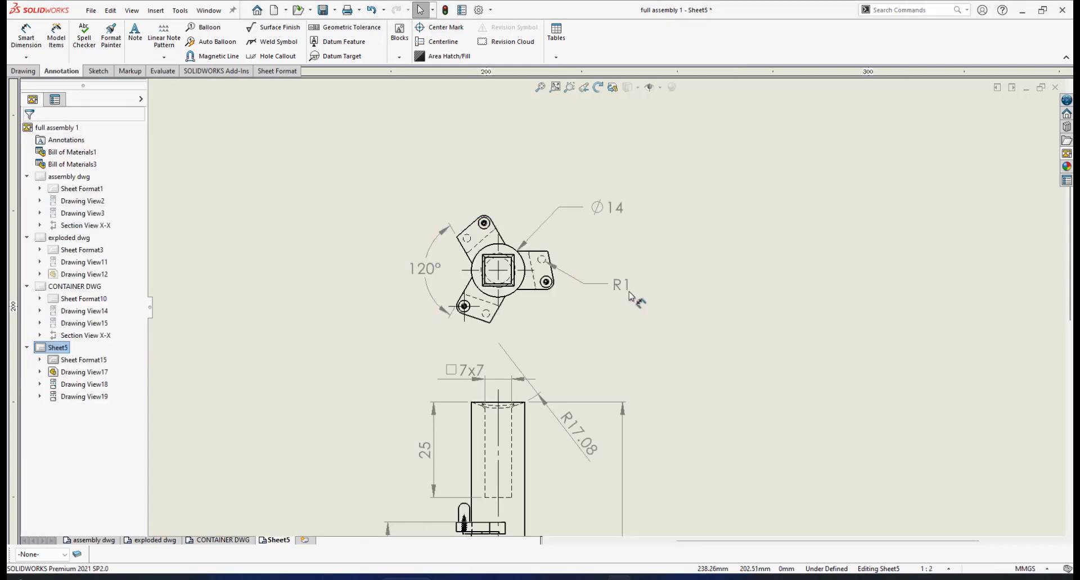
{"action": "left_click_drag", "start_coordinate": [619, 292], "coordinate": [613, 309]}
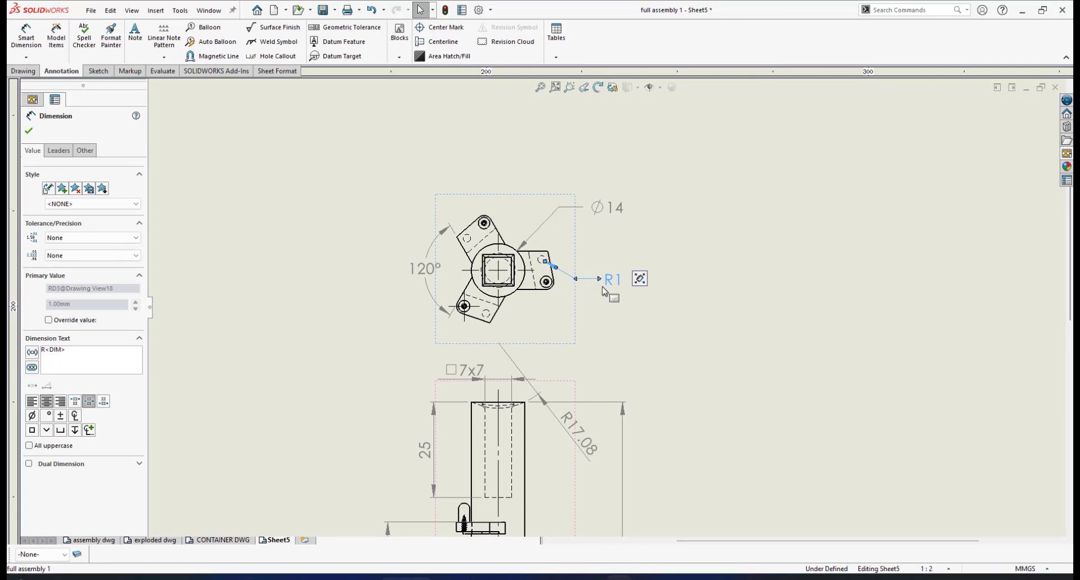
{"action": "key", "text": "Escape"}
- Dimension the radius of the solid outer circle at the right bracket's rounded corner in the top view and remove its TRUE prefix
{"action": "scroll", "coordinate": [580, 281], "scroll_direction": "up", "scroll_amount": 3}
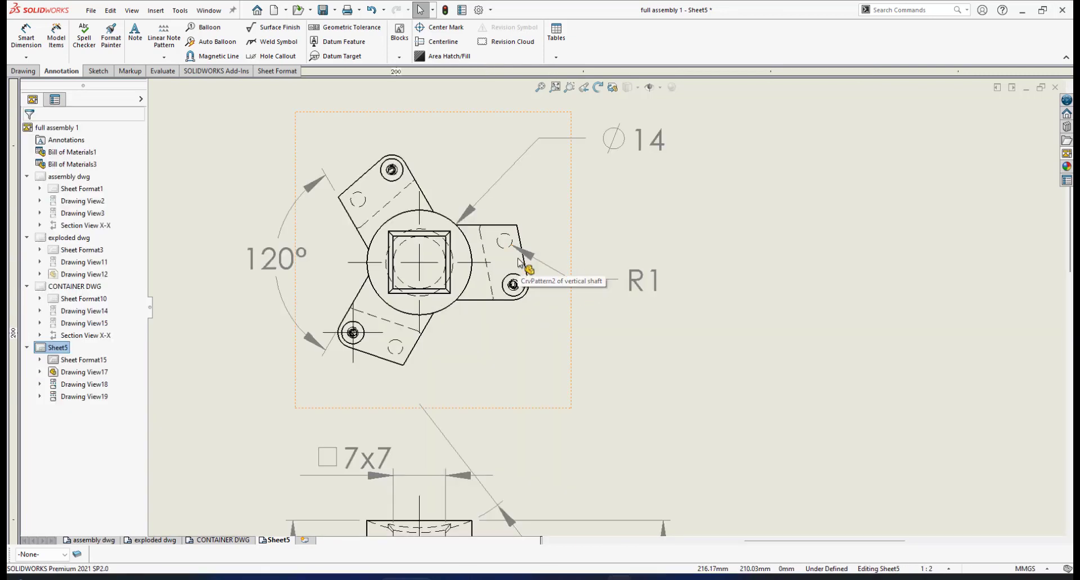
{"action": "scroll", "coordinate": [512, 253], "scroll_direction": "down", "scroll_amount": 1}
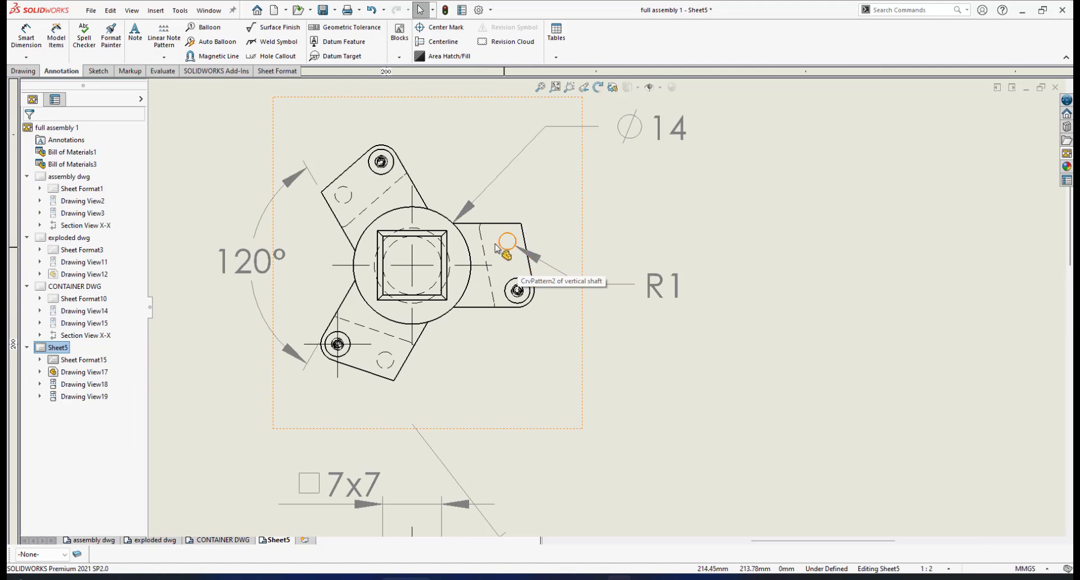
{"action": "scroll", "coordinate": [526, 293], "scroll_direction": "down", "scroll_amount": 3}
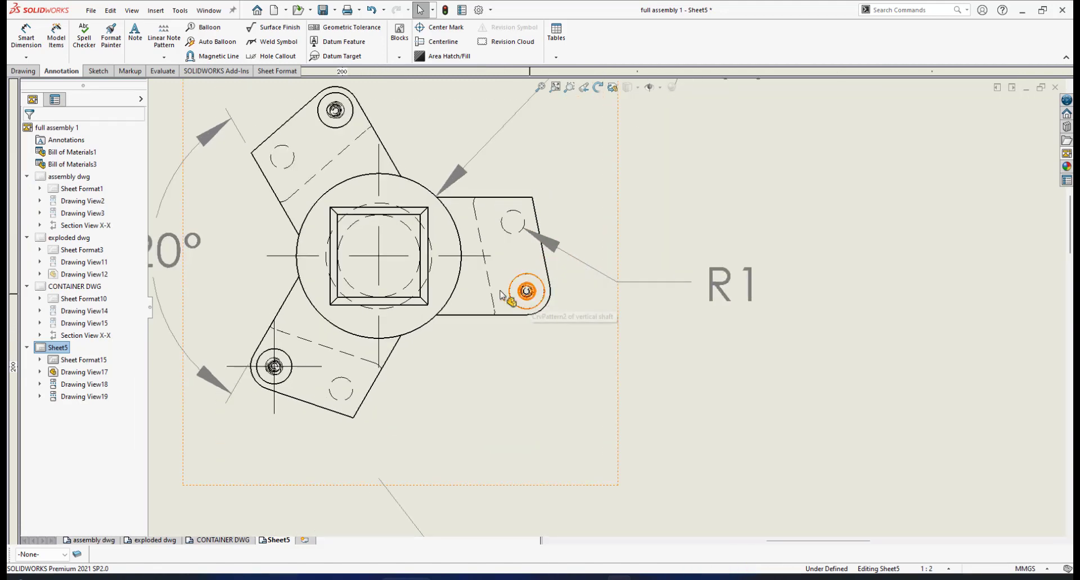
{"action": "scroll", "coordinate": [534, 359], "scroll_direction": "up", "scroll_amount": 4}
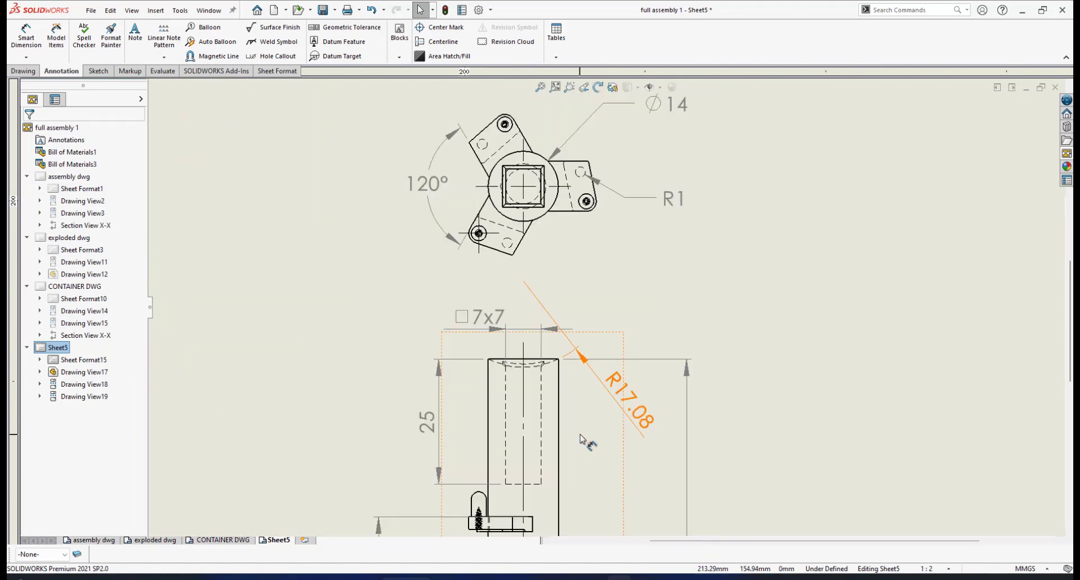
{"action": "scroll", "coordinate": [602, 242], "scroll_direction": "down", "scroll_amount": 5}
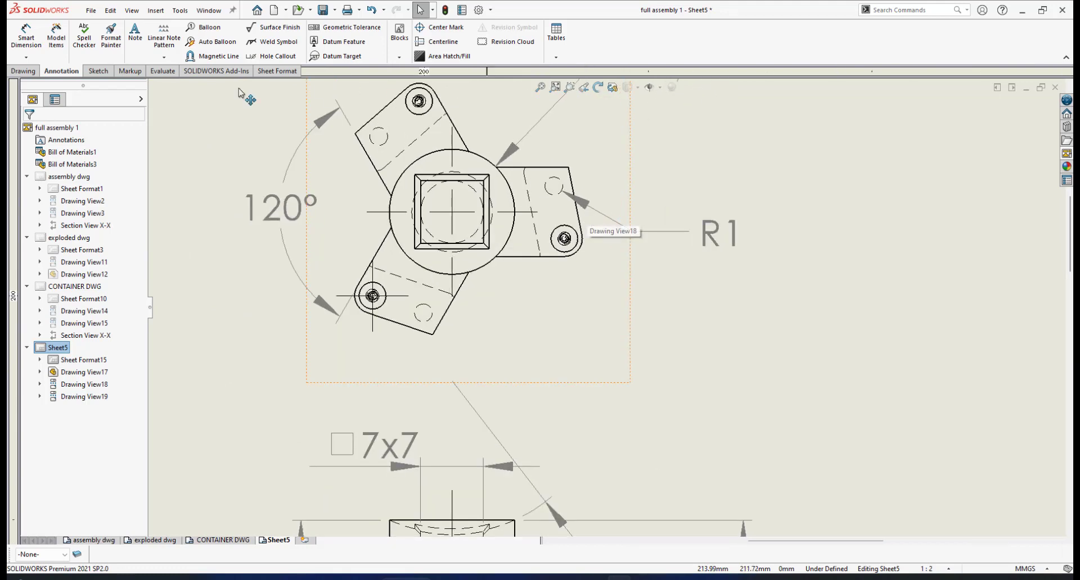
{"action": "left_click", "coordinate": [26, 38]}
{"action": "scroll", "coordinate": [563, 247], "scroll_direction": "up", "scroll_amount": 2}
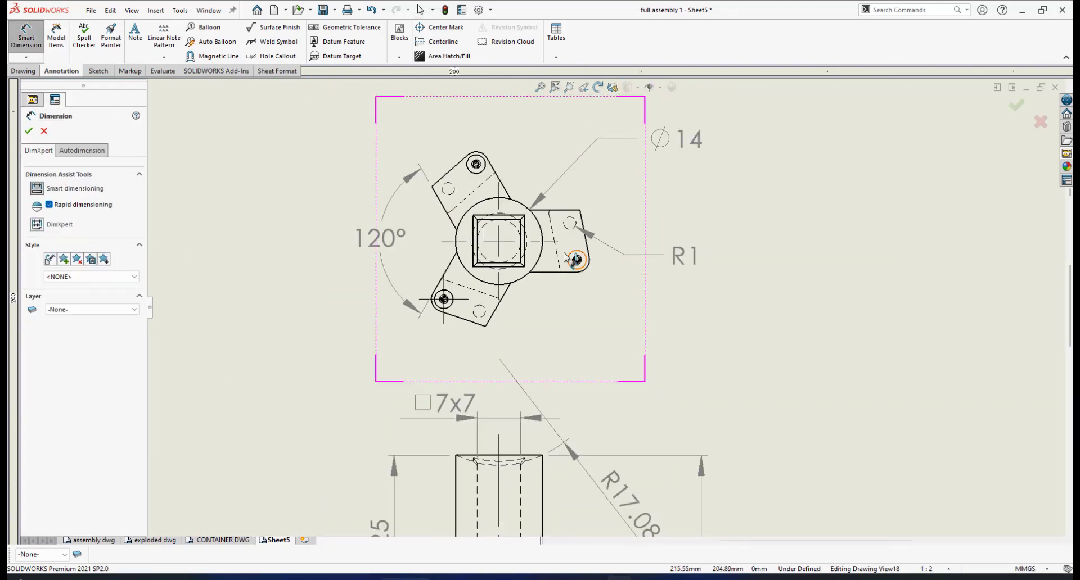
{"action": "scroll", "coordinate": [610, 285], "scroll_direction": "down", "scroll_amount": 3}
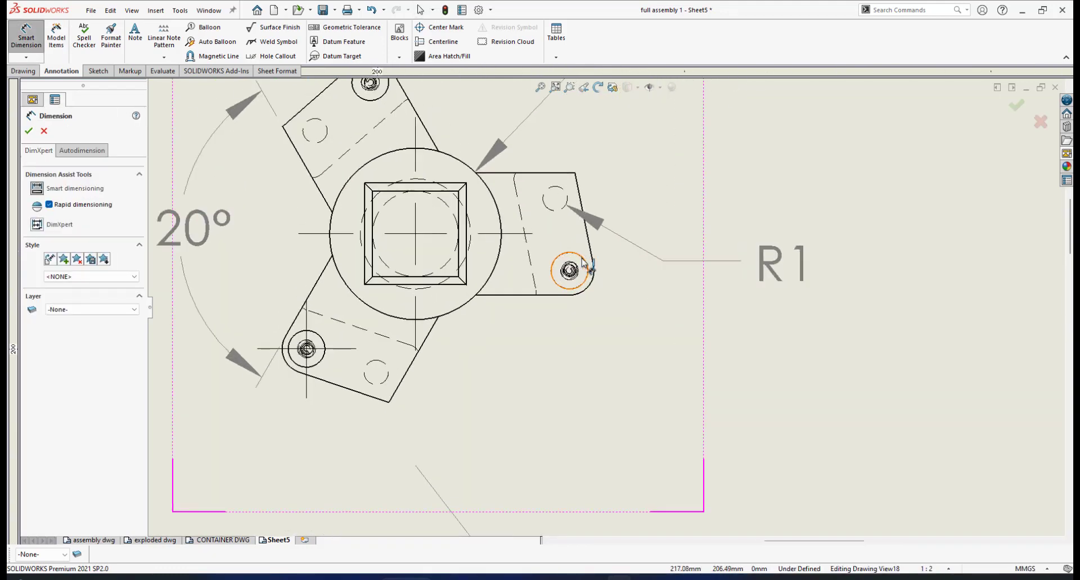
{"action": "left_click", "coordinate": [587, 282]}
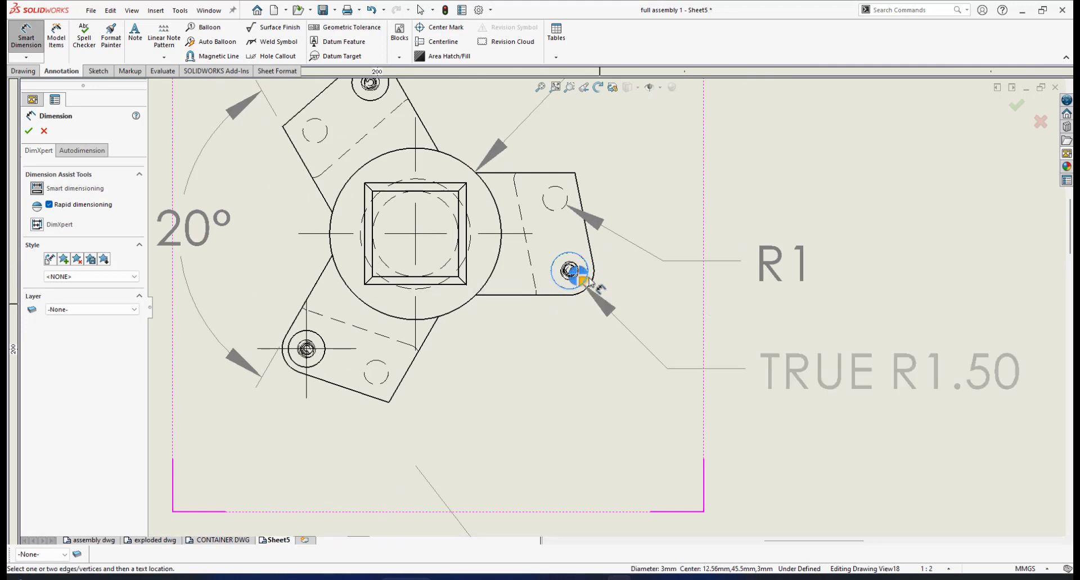
{"action": "left_click", "coordinate": [742, 350]}
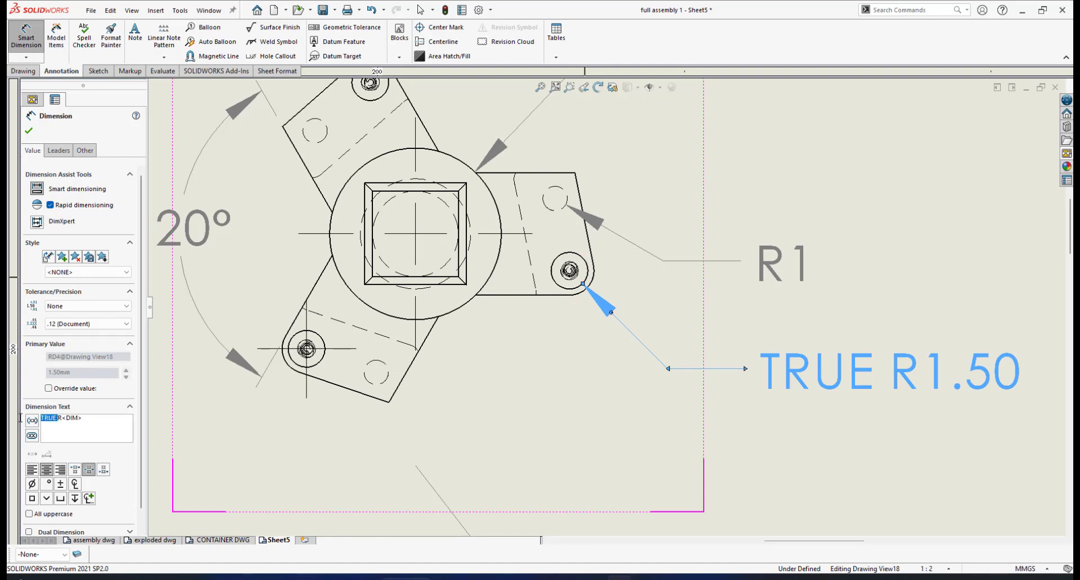
{"action": "key", "text": "BackSpace"}
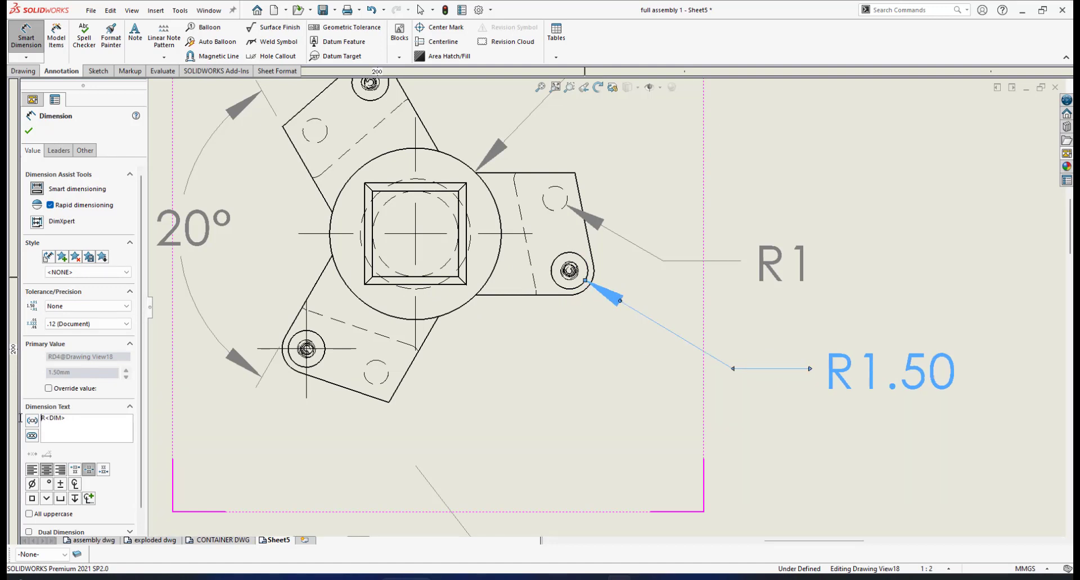
- Set the corner circle's radius dimension to .1 precision and move its text closer, just below the R1 dimension
{"action": "left_click", "coordinate": [121, 325]}
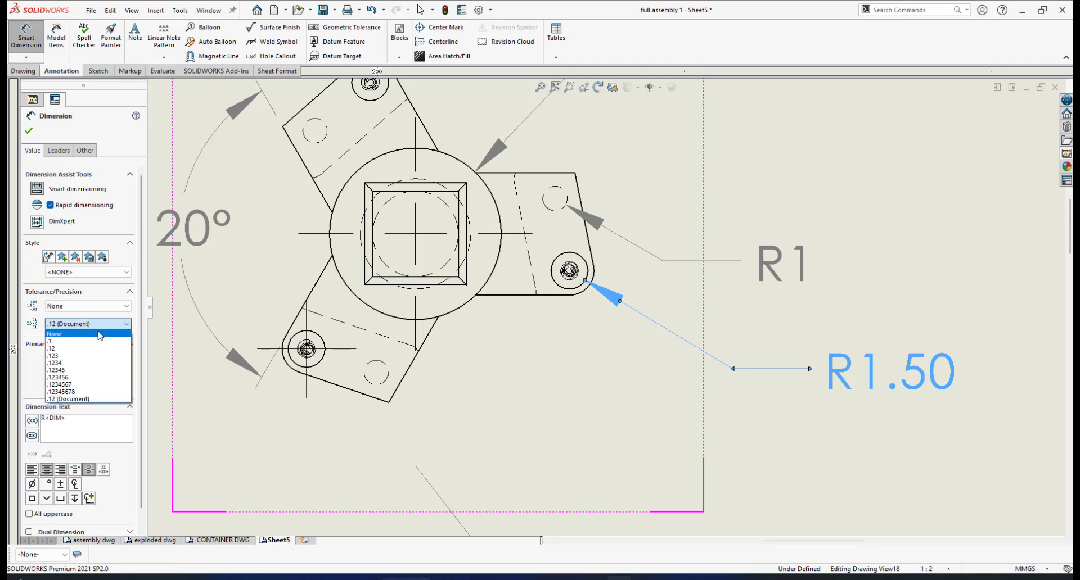
{"action": "left_click", "coordinate": [64, 342]}
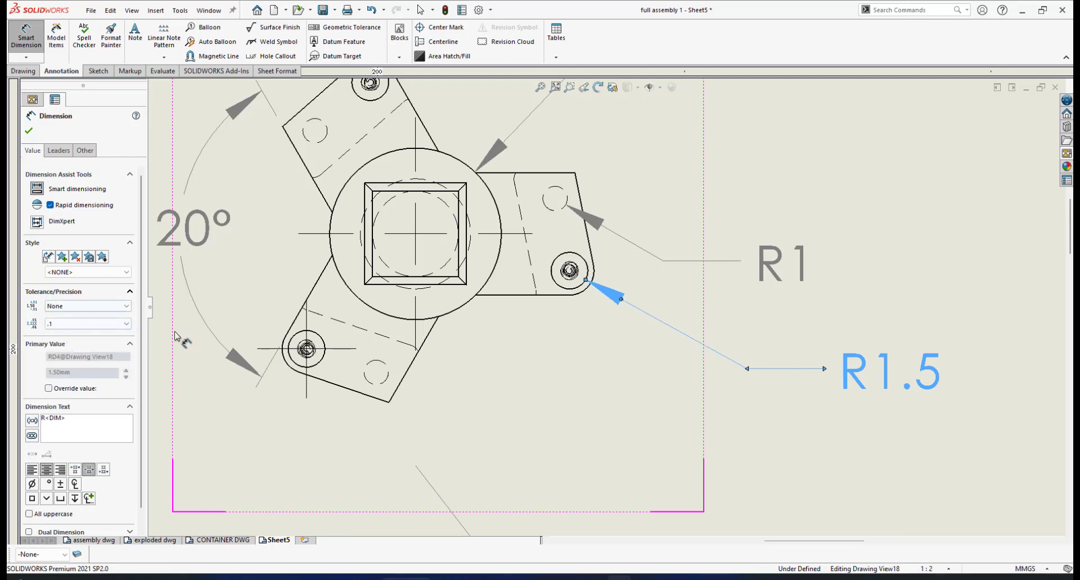
{"action": "left_click", "coordinate": [29, 131]}
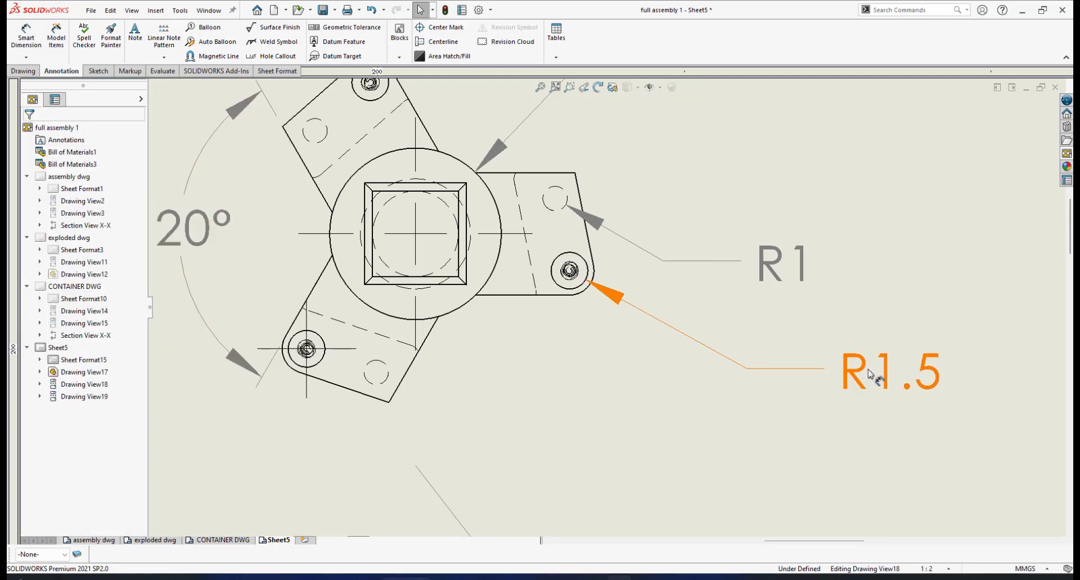
{"action": "mouse_move", "coordinate": [842, 376]}
{"action": "left_mouse_down"}
{"action": "mouse_move", "coordinate": [788, 361]}
{"action": "mouse_move", "coordinate": [799, 371]}
{"action": "mouse_move", "coordinate": [780, 356]}
{"action": "left_mouse_up"}
{"action": "scroll", "coordinate": [652, 343], "scroll_direction": "up", "scroll_amount": 3}
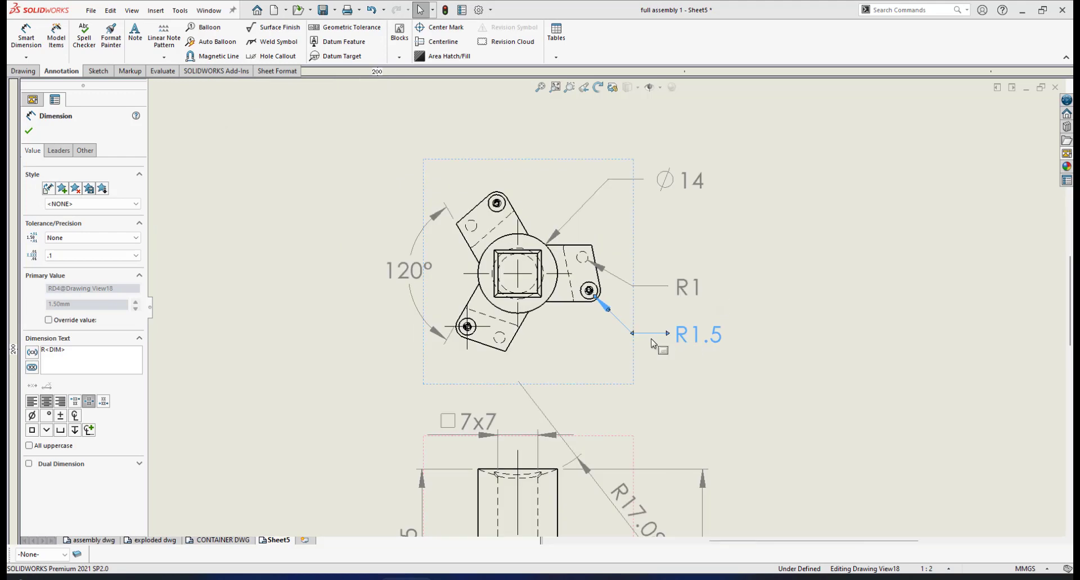
- Dimension the distance between the right bracket's upper and lower parallel edges in the top view, placing it outside the radius dimensions
{"action": "scroll", "coordinate": [630, 354], "scroll_direction": "down", "scroll_amount": 2}
{"action": "scroll", "coordinate": [598, 261], "scroll_direction": "down", "scroll_amount": 1}
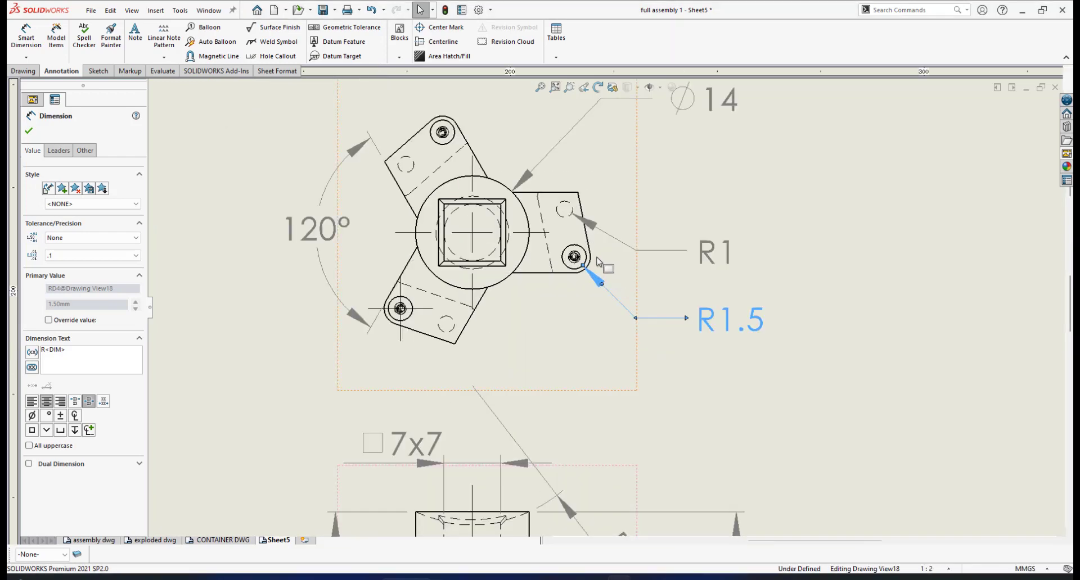
{"action": "scroll", "coordinate": [597, 258], "scroll_direction": "down", "scroll_amount": 1}
{"action": "scroll", "coordinate": [565, 215], "scroll_direction": "up", "scroll_amount": 1}
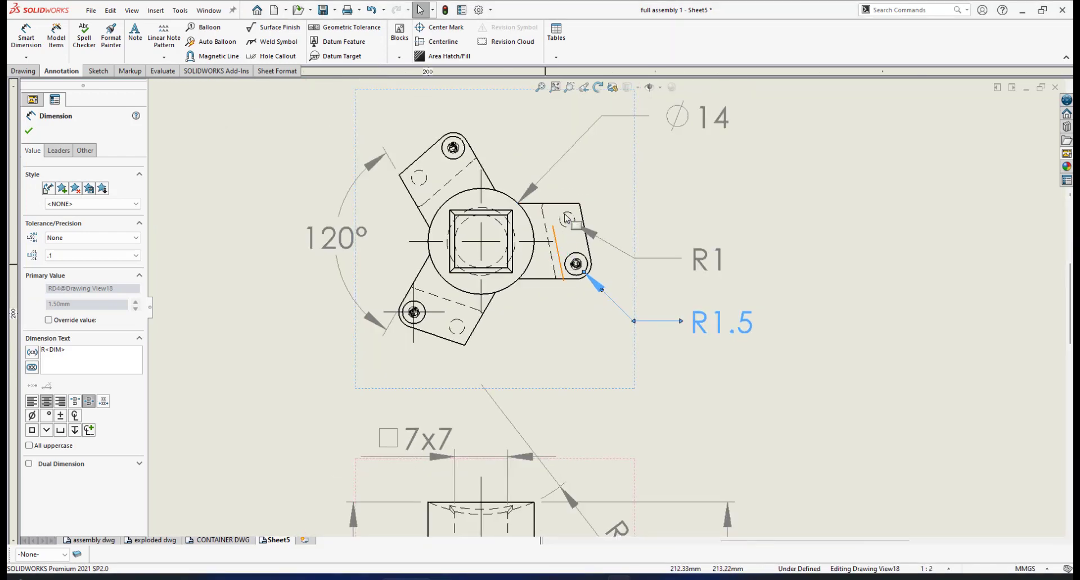
{"action": "scroll", "coordinate": [596, 258], "scroll_direction": "up", "scroll_amount": 1}
{"action": "scroll", "coordinate": [570, 242], "scroll_direction": "down", "scroll_amount": 1}
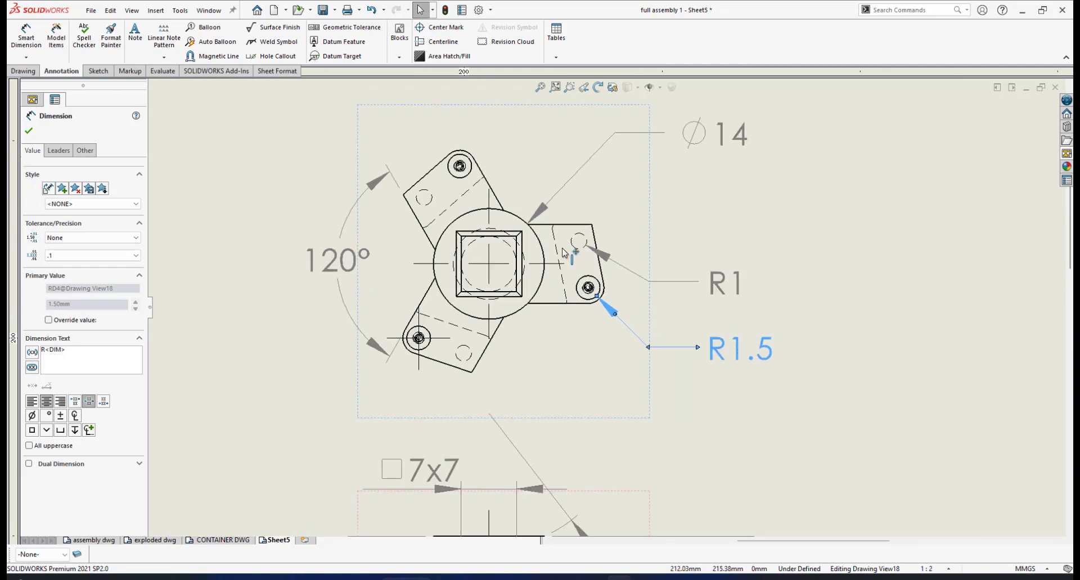
{"action": "left_click", "coordinate": [20, 37]}
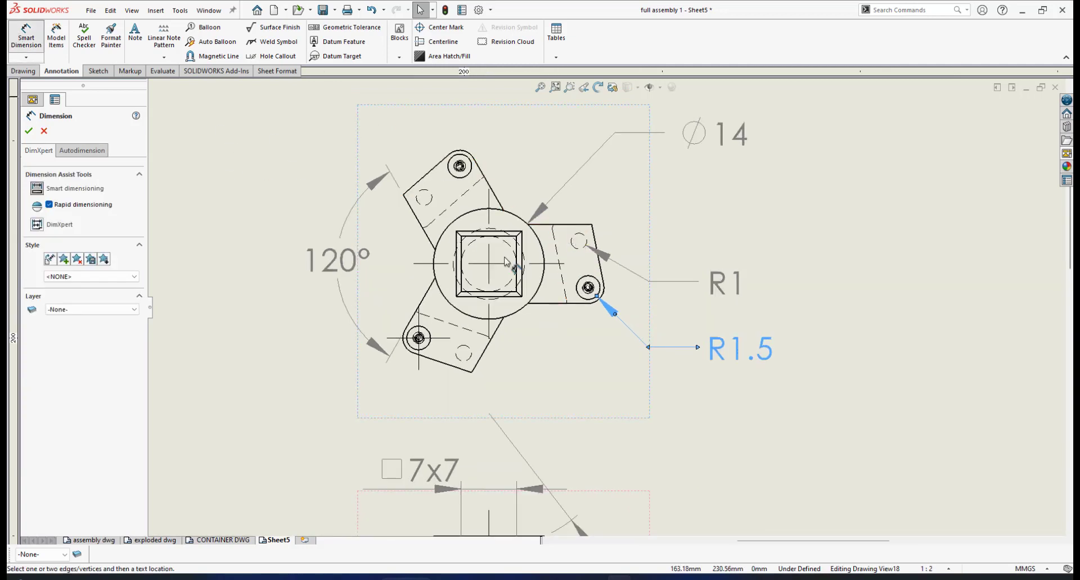
{"action": "left_click", "coordinate": [564, 225]}
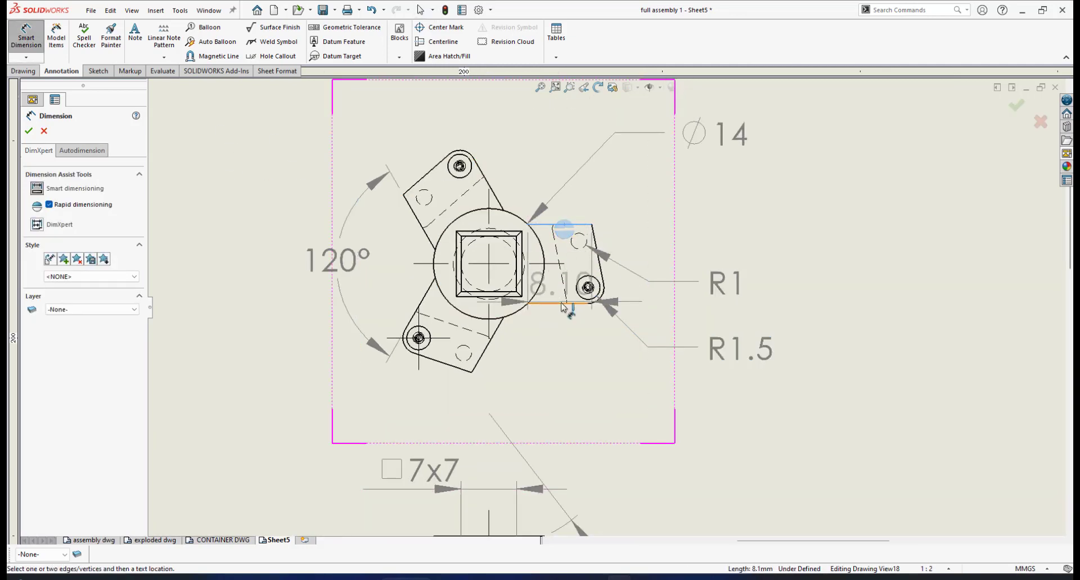
{"action": "left_click", "coordinate": [562, 303]}
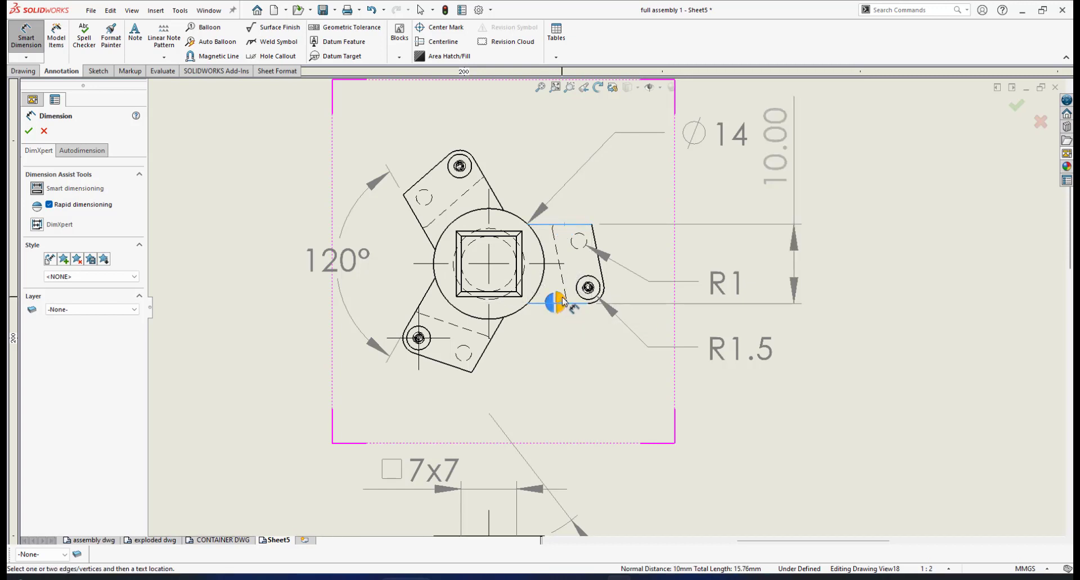
{"action": "left_click", "coordinate": [564, 302]}
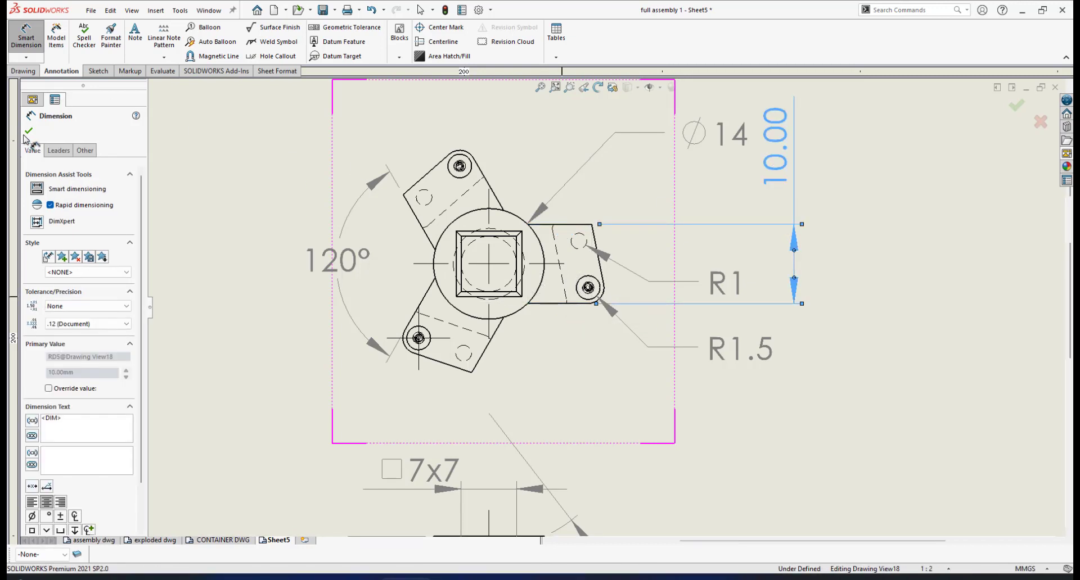
{"action": "scroll", "coordinate": [603, 308], "scroll_direction": "up", "scroll_amount": 3}
{"action": "key", "text": "Escape"}
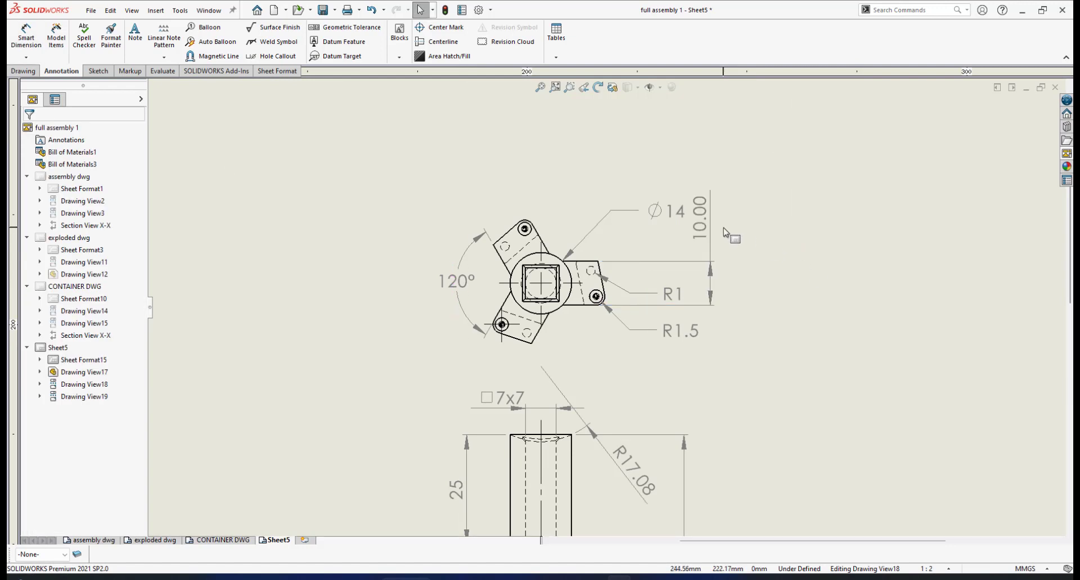
- Set the right bracket's 10 mm width dimension in the top view to None precision and move it closer to the view
{"action": "left_click", "coordinate": [700, 217]}
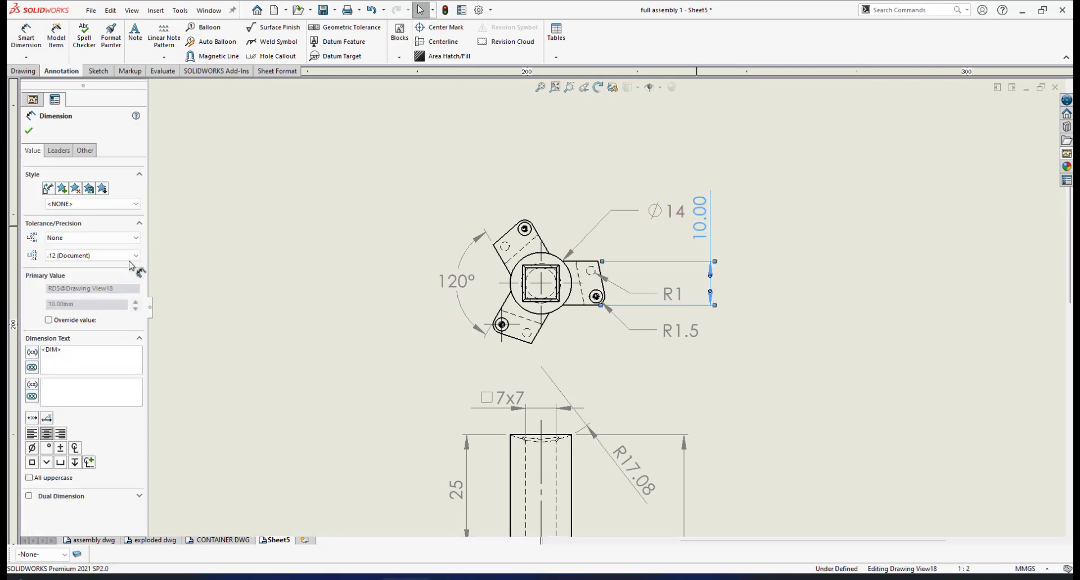
{"action": "left_click", "coordinate": [138, 259]}
{"action": "left_click", "coordinate": [101, 265]}
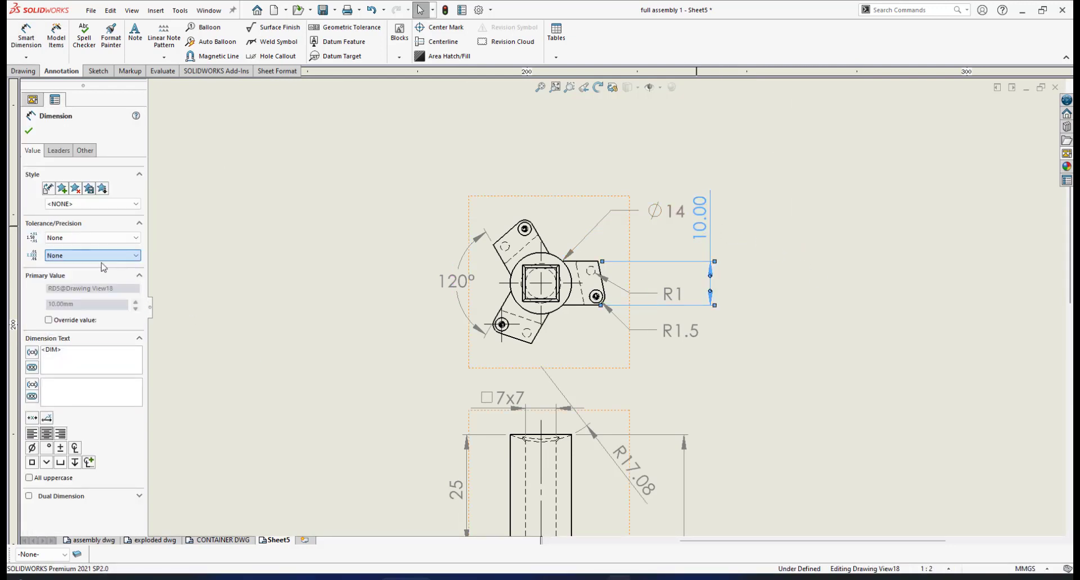
{"action": "scroll", "coordinate": [743, 258], "scroll_direction": "up", "scroll_amount": 2}
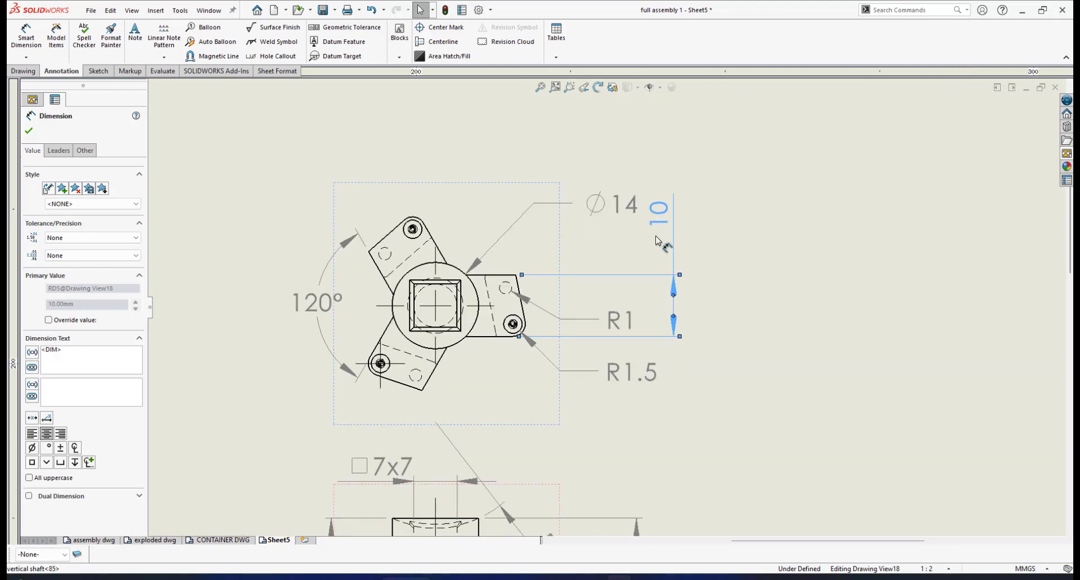
{"action": "left_click_drag", "start_coordinate": [655, 237], "coordinate": [650, 255]}
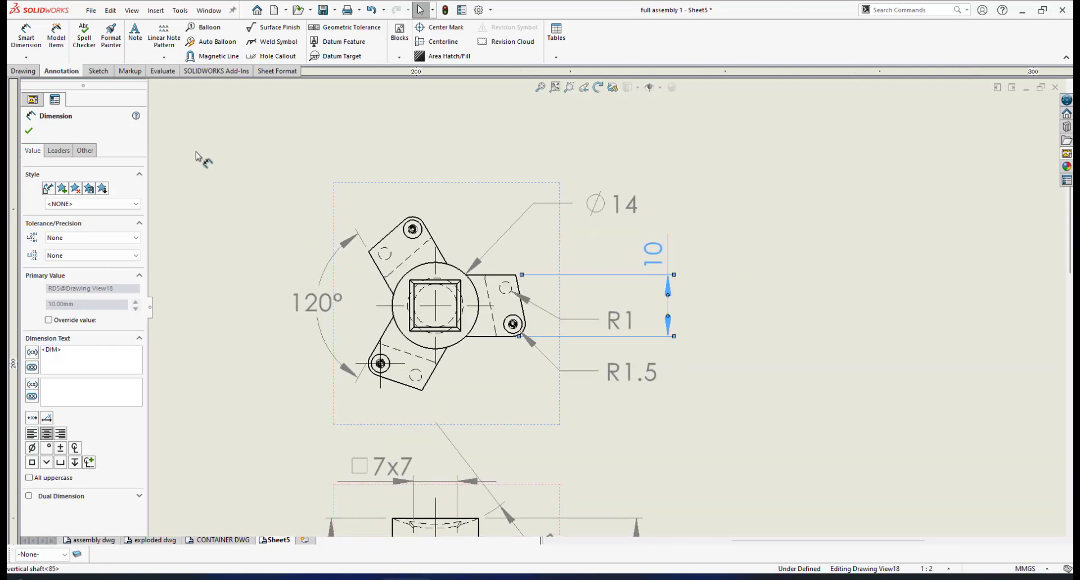
{"action": "left_click", "coordinate": [30, 132]}
- Check the hand-drawn vertical shaft sketch for the blade arm dimensions and examine the right bracket in the top view
{"action": "scroll", "coordinate": [351, 396], "scroll_direction": "down", "scroll_amount": 2}
{"action": "left_click", "coordinate": [692, 578]}
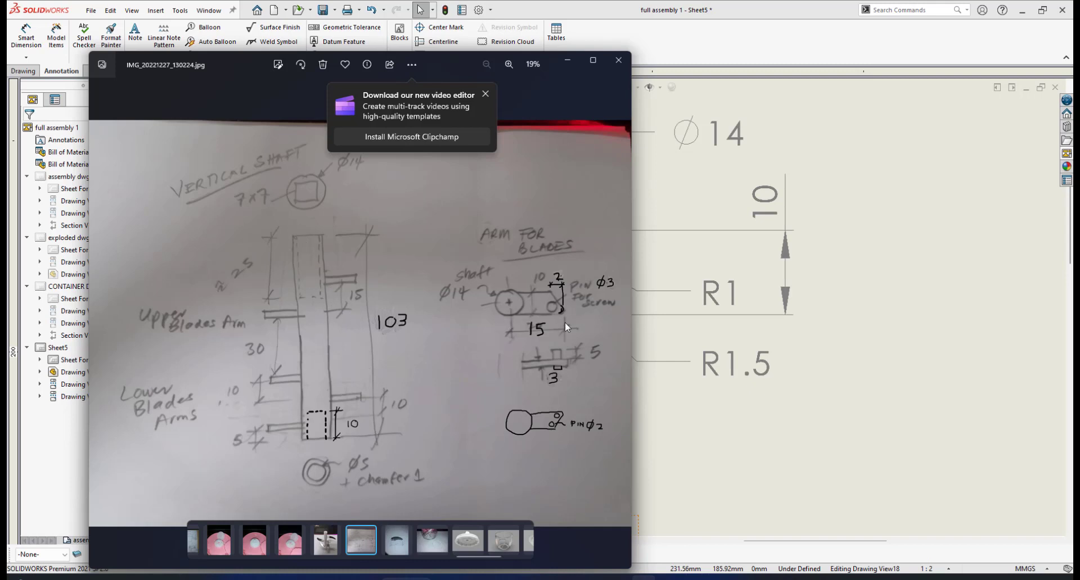
{"action": "left_click", "coordinate": [885, 167]}
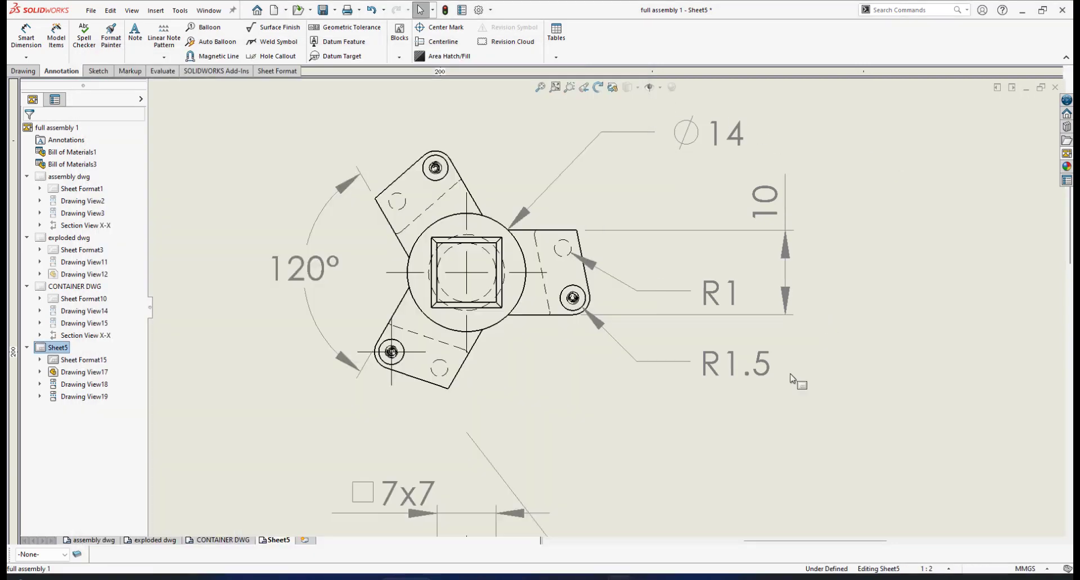
{"action": "scroll", "coordinate": [621, 310], "scroll_direction": "down", "scroll_amount": 3}
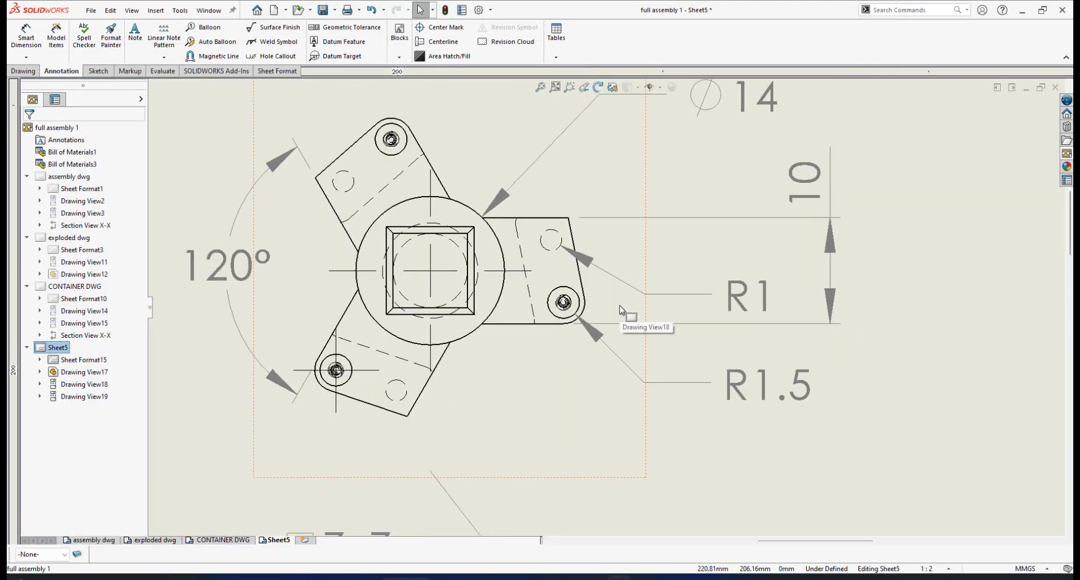
{"action": "scroll", "coordinate": [592, 345], "scroll_direction": "up", "scroll_amount": 2}
{"action": "scroll", "coordinate": [599, 334], "scroll_direction": "down", "scroll_amount": 3}
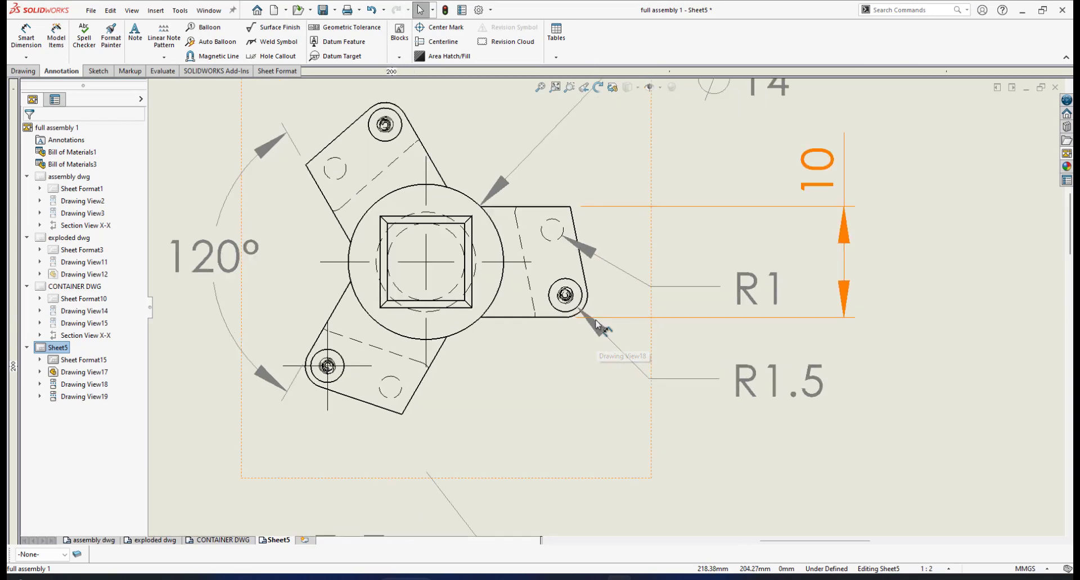
{"action": "scroll", "coordinate": [662, 326], "scroll_direction": "up", "scroll_amount": 2}
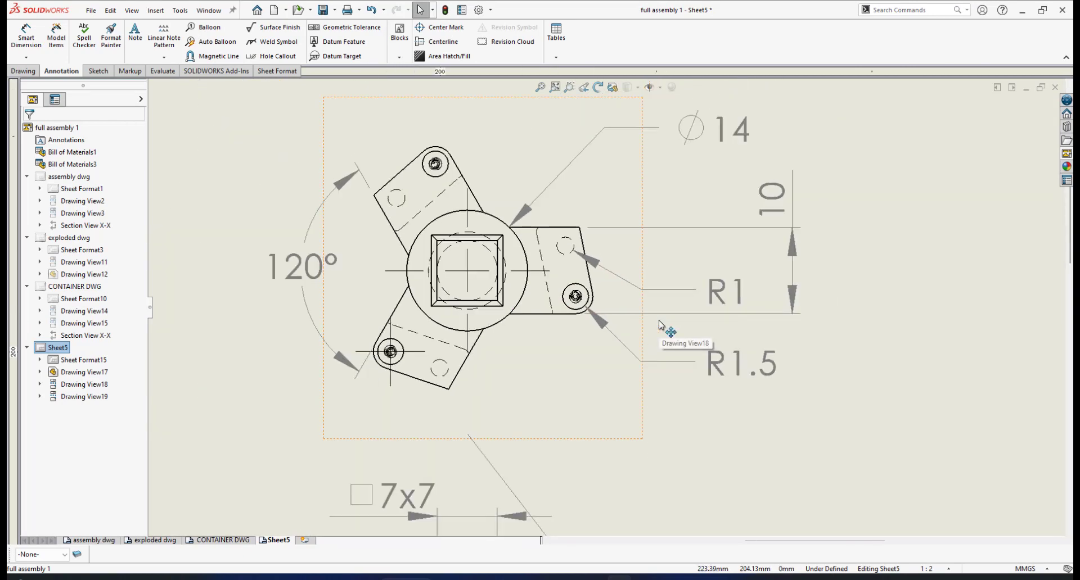
{"action": "scroll", "coordinate": [564, 380], "scroll_direction": "down", "scroll_amount": 2}
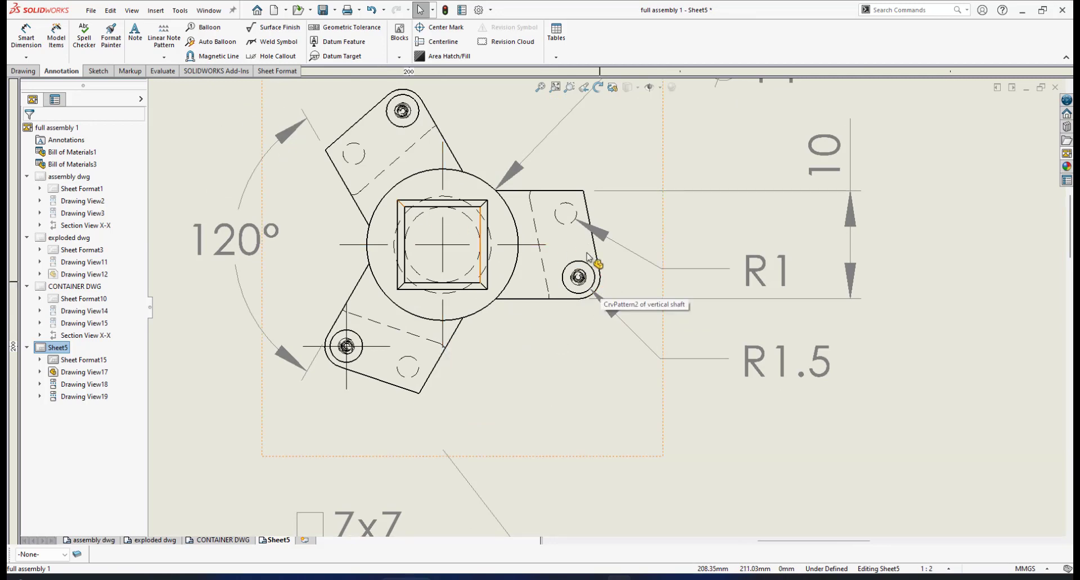
{"action": "scroll", "coordinate": [623, 331], "scroll_direction": "down", "scroll_amount": 1}
{"action": "scroll", "coordinate": [623, 330], "scroll_direction": "up", "scroll_amount": 1}
{"action": "scroll", "coordinate": [625, 322], "scroll_direction": "down", "scroll_amount": 2}
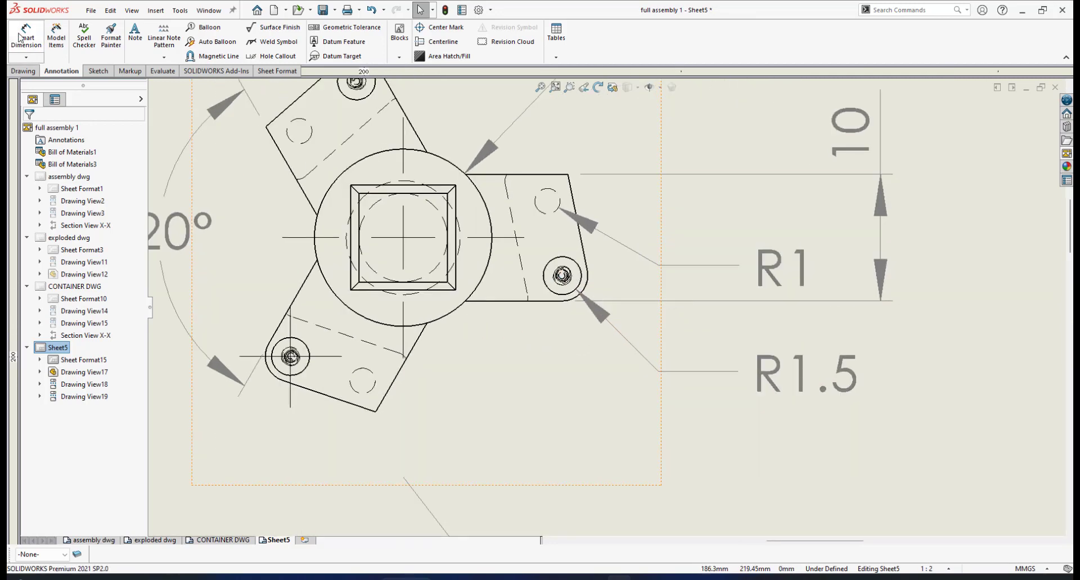
- Try to dimension the horizontal distance from the shaft's centre to the right bracket's rounded corner, placing it below the top view
{"action": "left_click", "coordinate": [18, 35]}
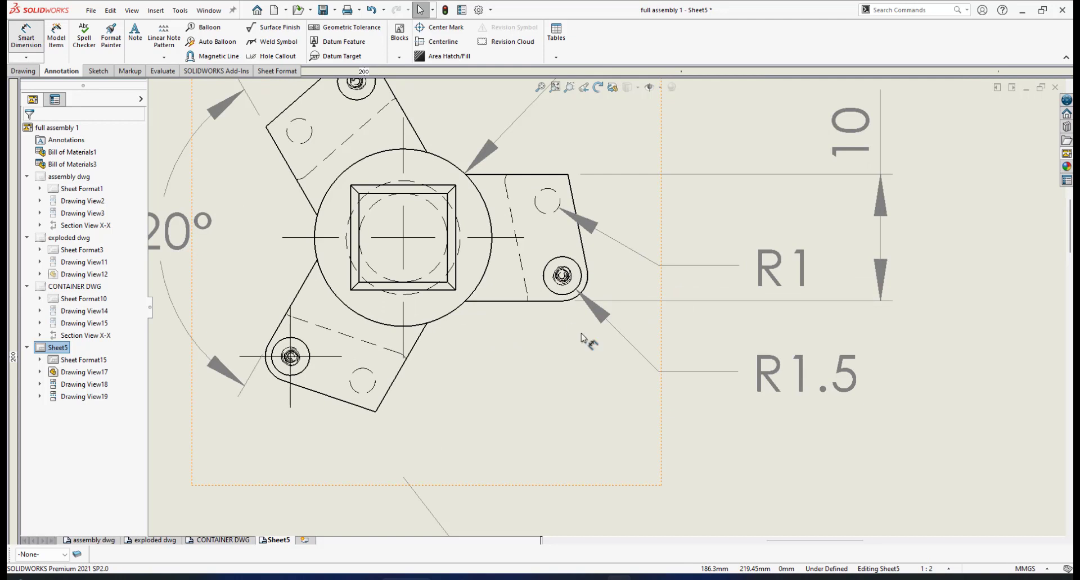
{"action": "left_click", "coordinate": [404, 342]}
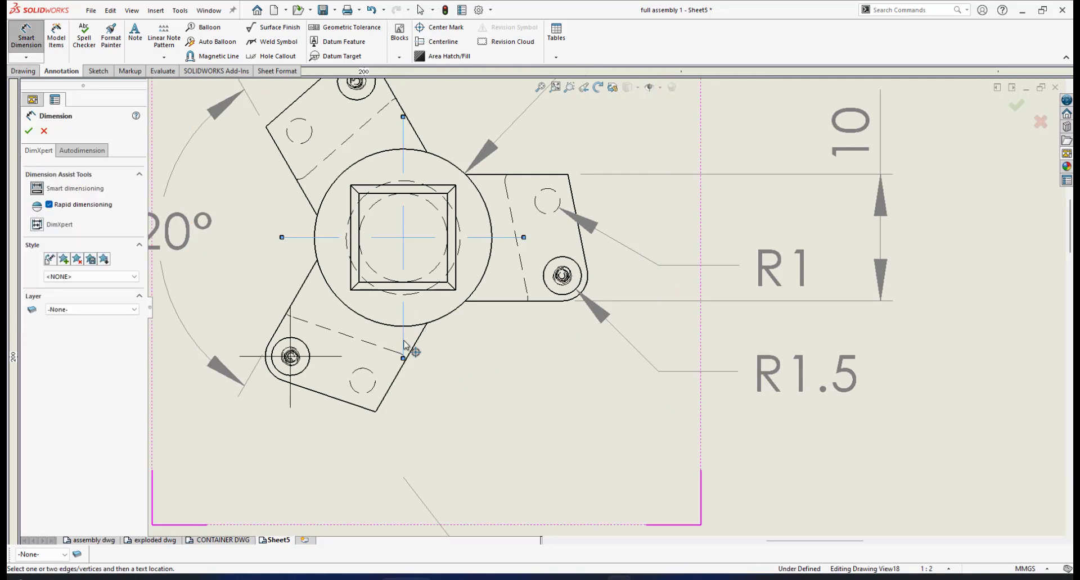
{"action": "left_click", "coordinate": [587, 290]}
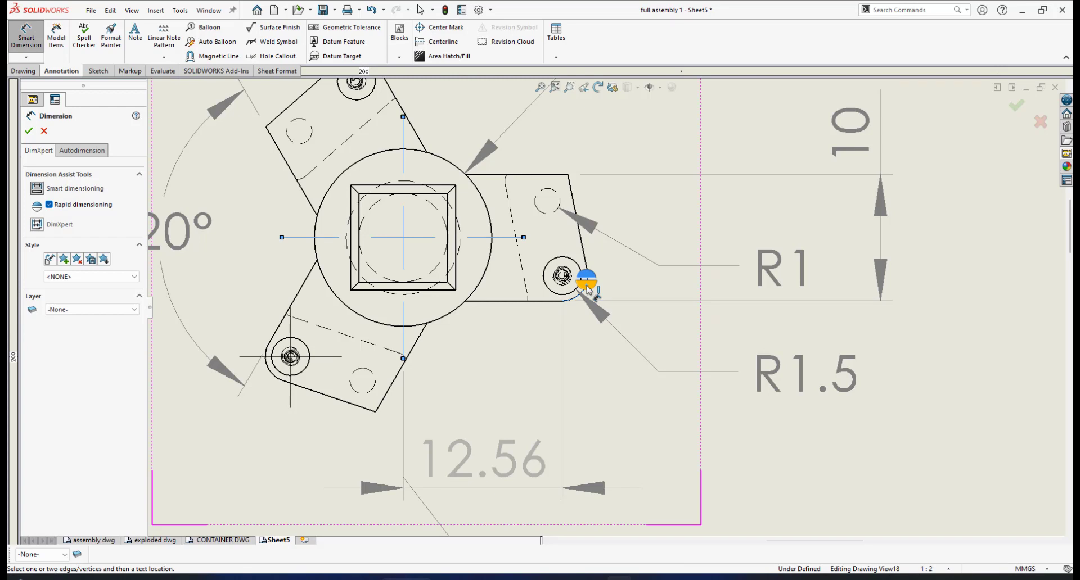
{"action": "left_click", "coordinate": [591, 288]}
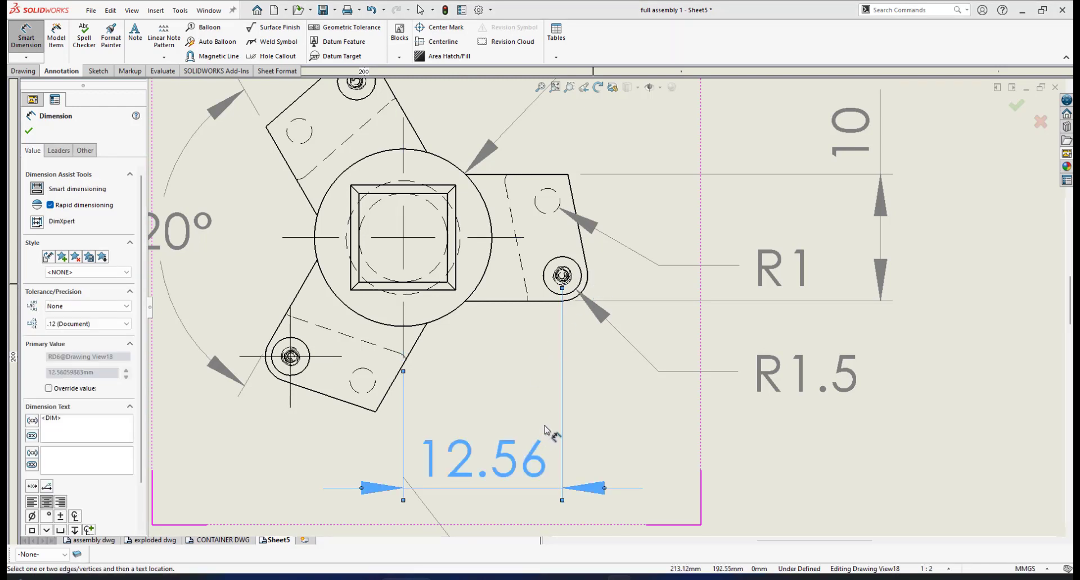
{"action": "scroll", "coordinate": [546, 429], "scroll_direction": "up", "scroll_amount": 2}
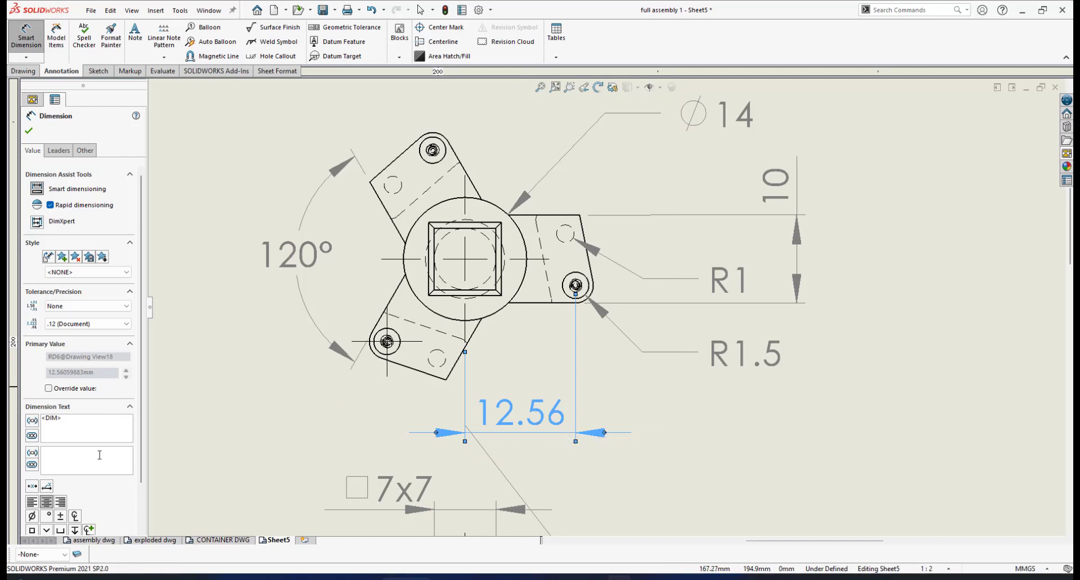
{"action": "scroll", "coordinate": [145, 458], "scroll_direction": "down", "scroll_amount": 2}
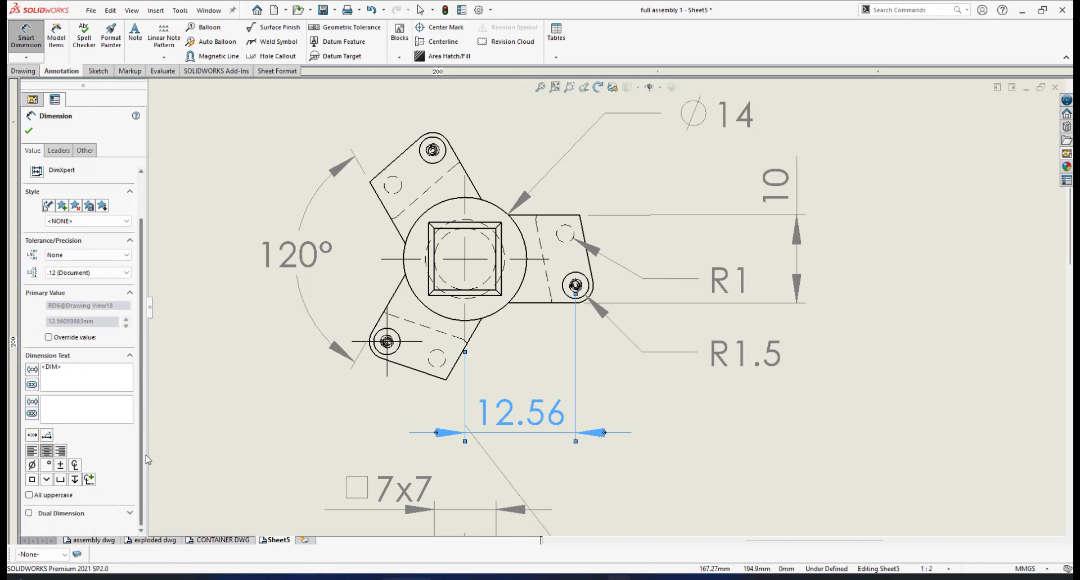
{"action": "scroll", "coordinate": [153, 380], "scroll_direction": "up", "scroll_amount": 2}
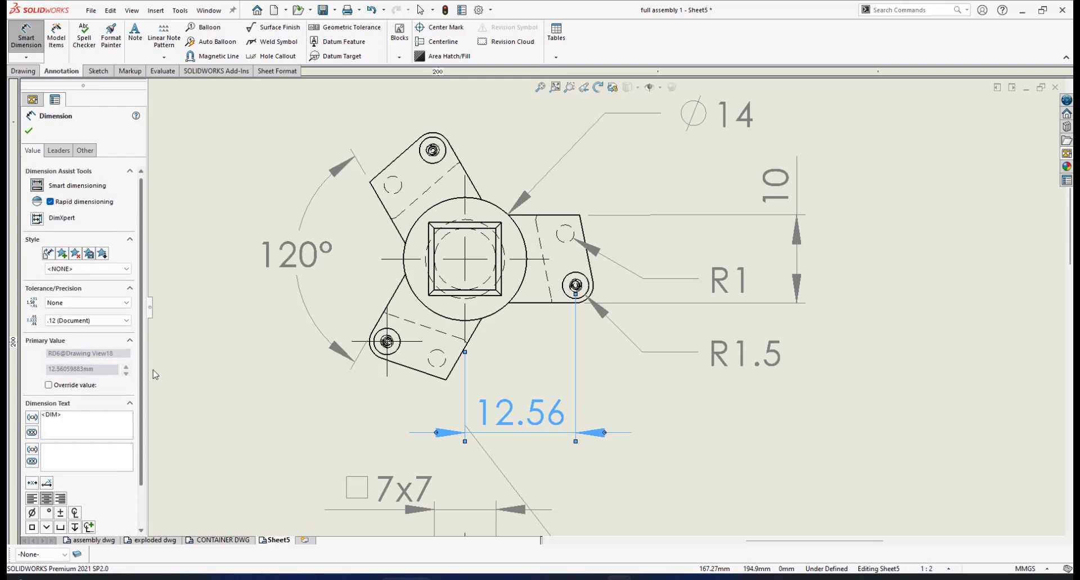
{"action": "left_click", "coordinate": [29, 132]}
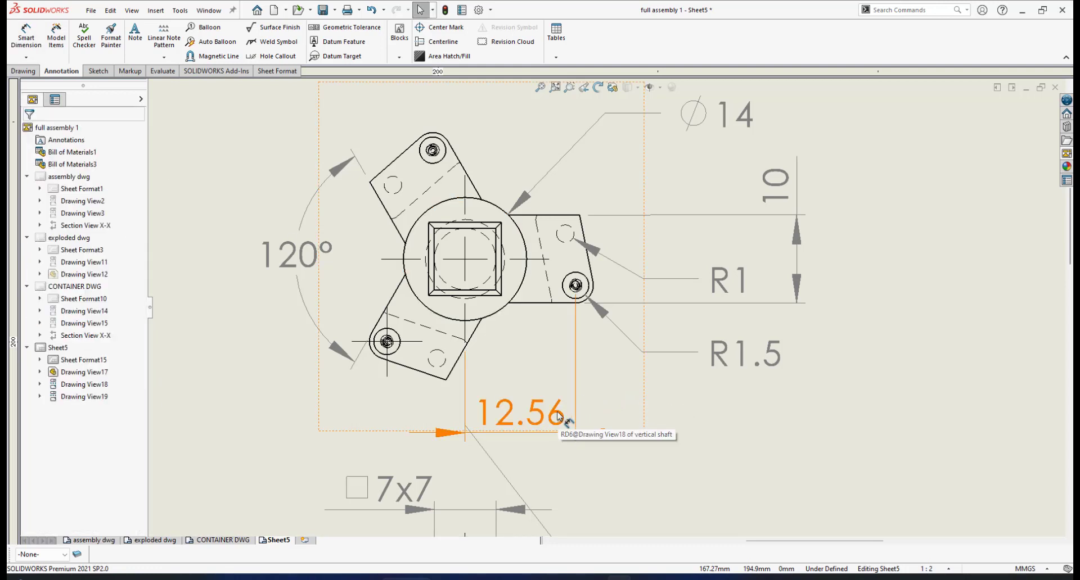
- Set the horizontal distance dimension's second arc condition to Max, trying Min for the first arc condition before restoring it to Center
{"action": "left_click", "coordinate": [562, 429]}
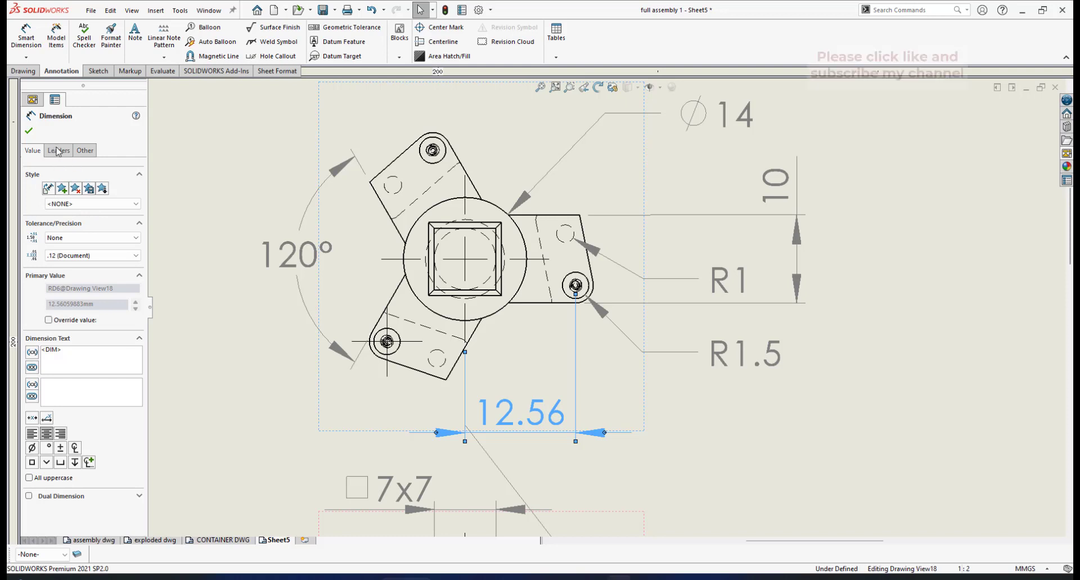
{"action": "left_click", "coordinate": [60, 151]}
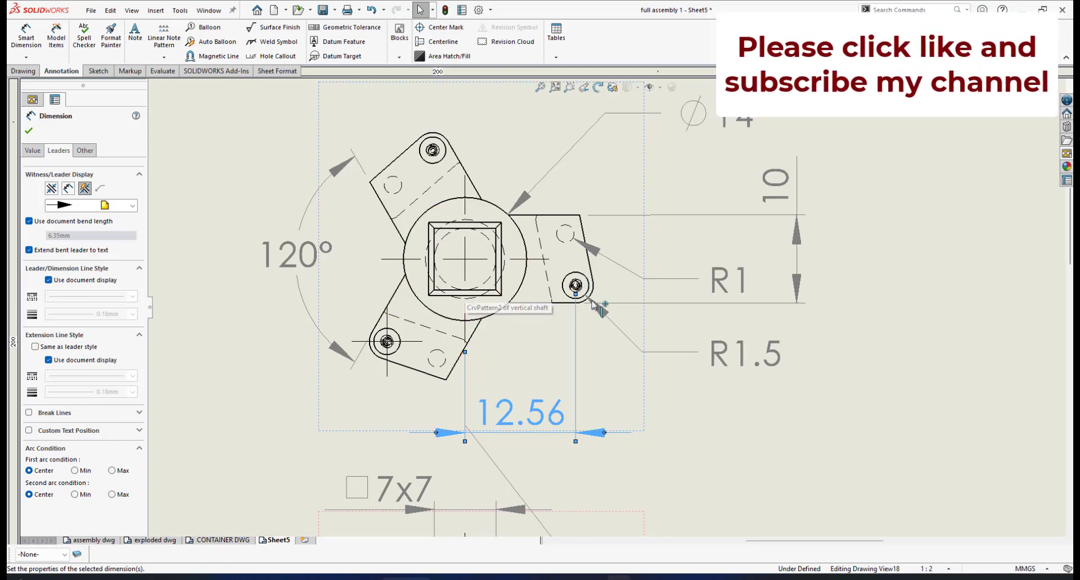
{"action": "left_click", "coordinate": [112, 495]}
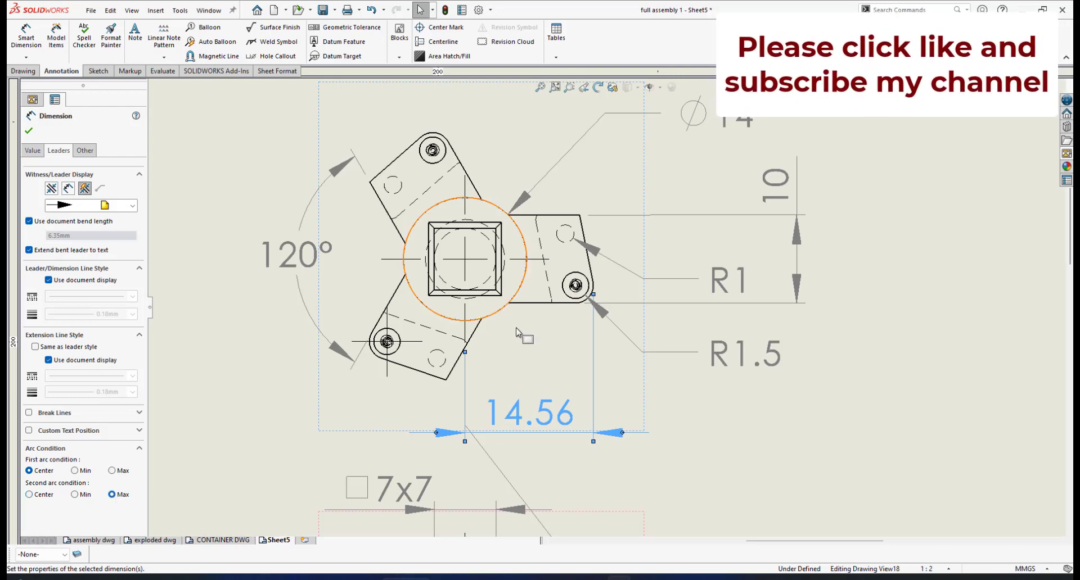
{"action": "scroll", "coordinate": [618, 318], "scroll_direction": "down", "scroll_amount": 3}
{"action": "scroll", "coordinate": [586, 277], "scroll_direction": "down", "scroll_amount": 2}
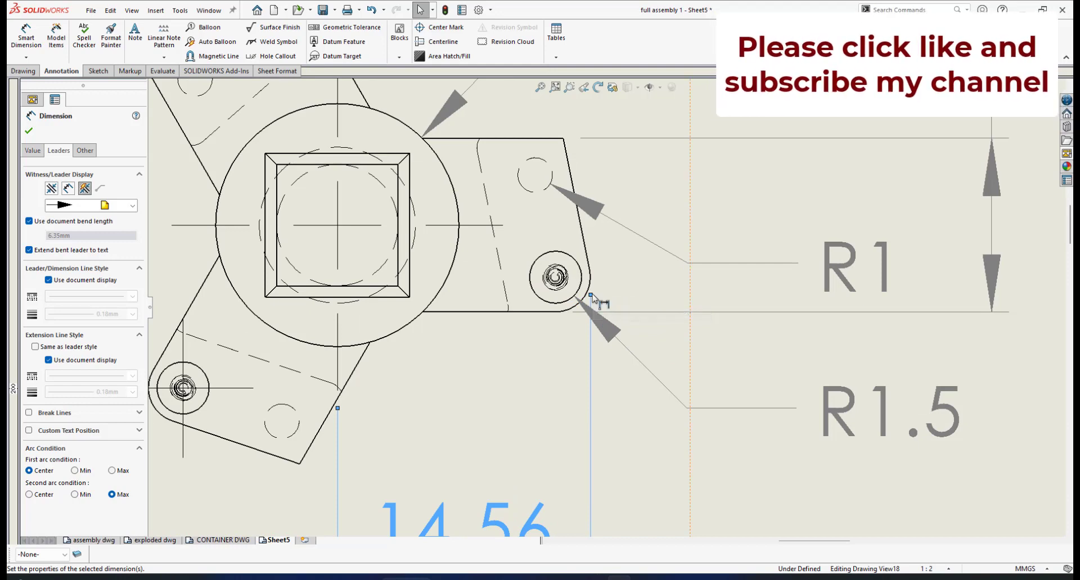
{"action": "scroll", "coordinate": [555, 444], "scroll_direction": "up", "scroll_amount": 2}
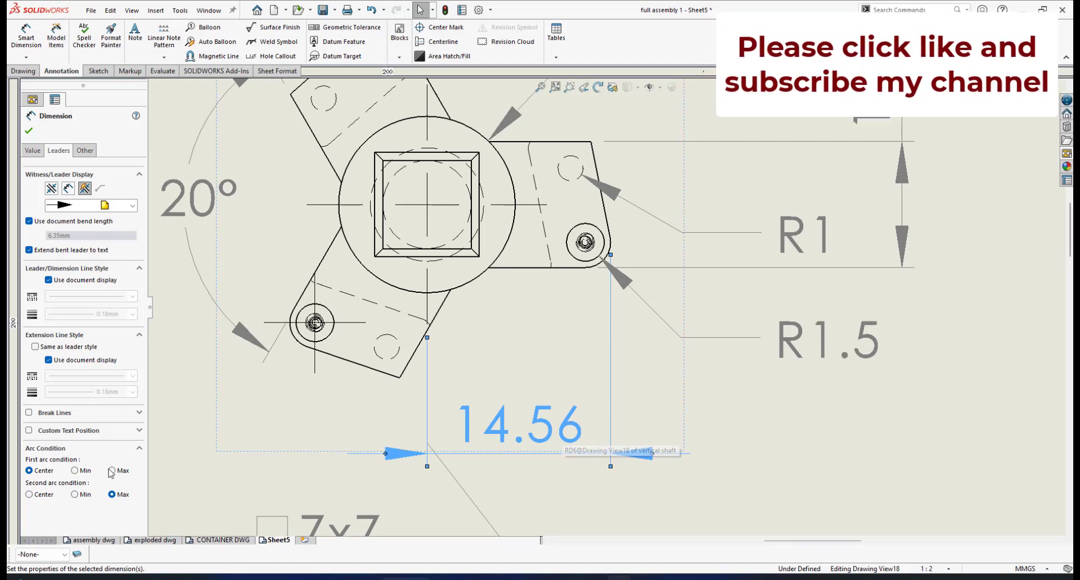
{"action": "left_click", "coordinate": [74, 470]}
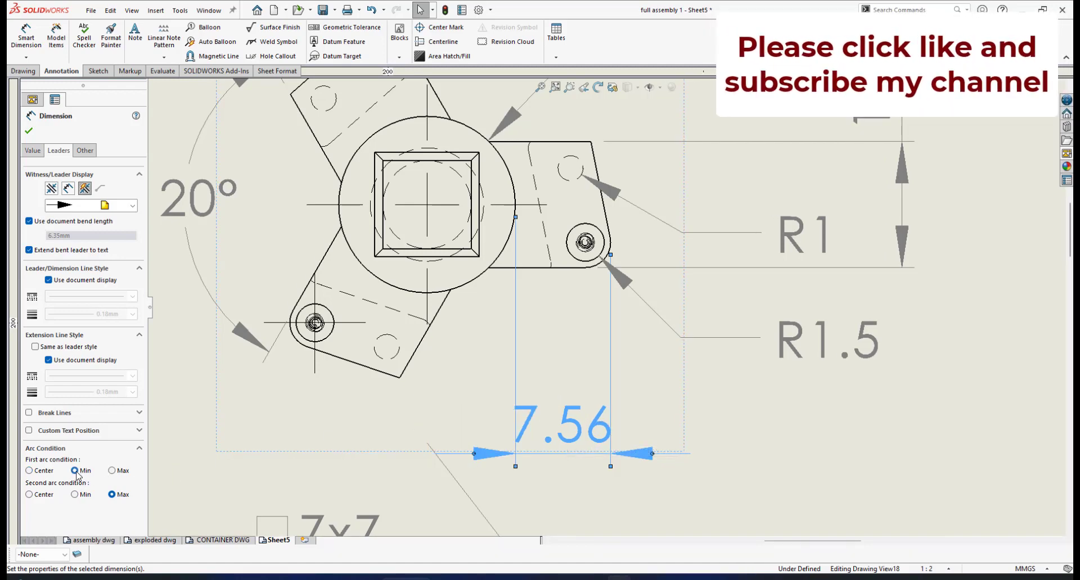
{"action": "left_click", "coordinate": [28, 471]}
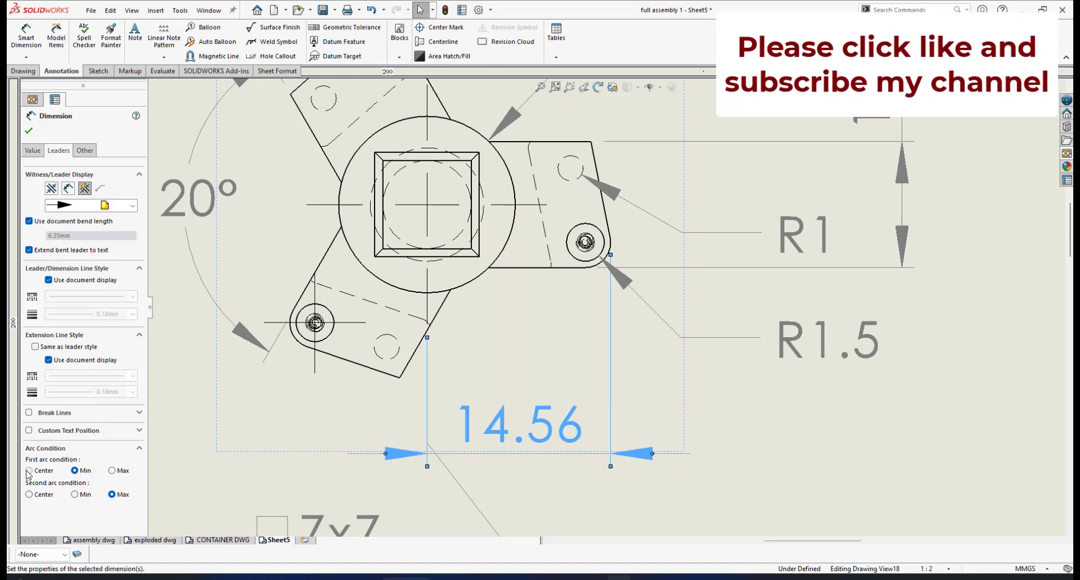
{"action": "left_click", "coordinate": [28, 131]}
- Delete the horizontal distance dimension below the top view and the R1.5 radius dimension at the right bracket's corner circle
{"action": "left_click", "coordinate": [569, 421]}
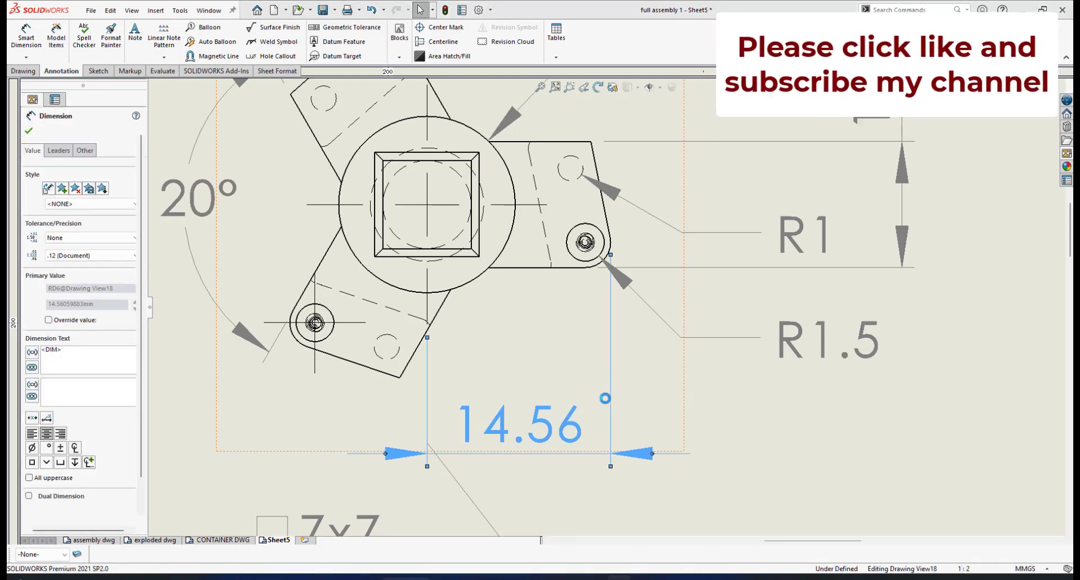
{"action": "key", "text": "Delete"}
{"action": "scroll", "coordinate": [658, 275], "scroll_direction": "down", "scroll_amount": 1}
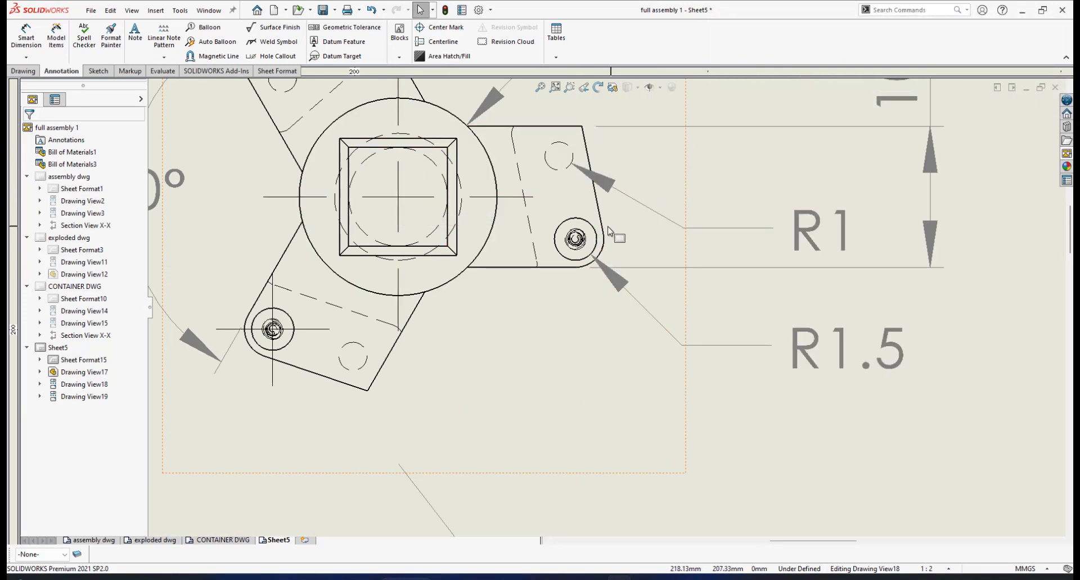
{"action": "scroll", "coordinate": [631, 270], "scroll_direction": "down", "scroll_amount": 3}
{"action": "scroll", "coordinate": [618, 254], "scroll_direction": "down", "scroll_amount": 1}
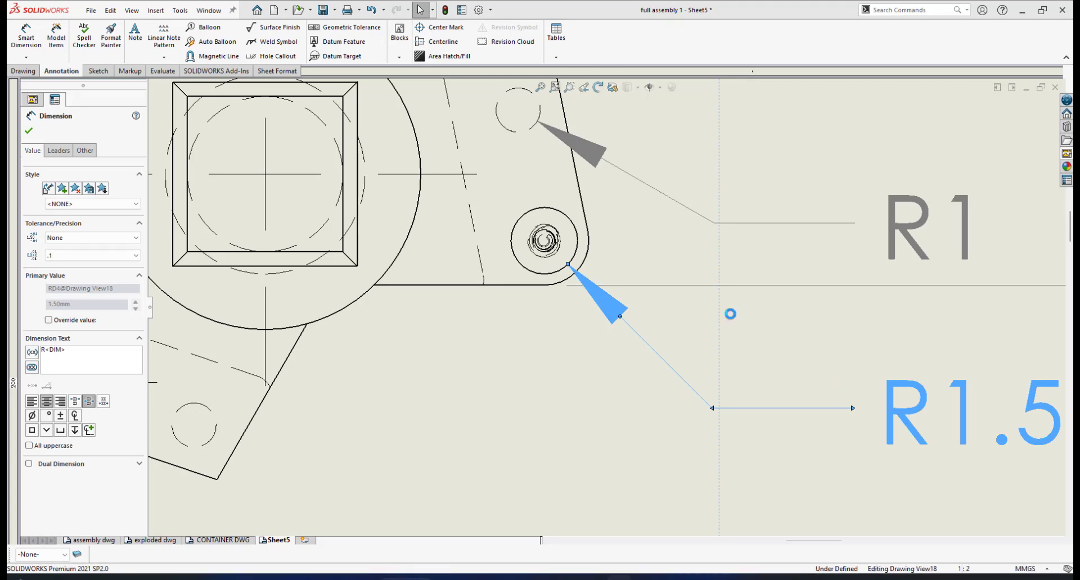
{"action": "key", "text": "Delete"}
{"action": "scroll", "coordinate": [622, 294], "scroll_direction": "up", "scroll_amount": 4}
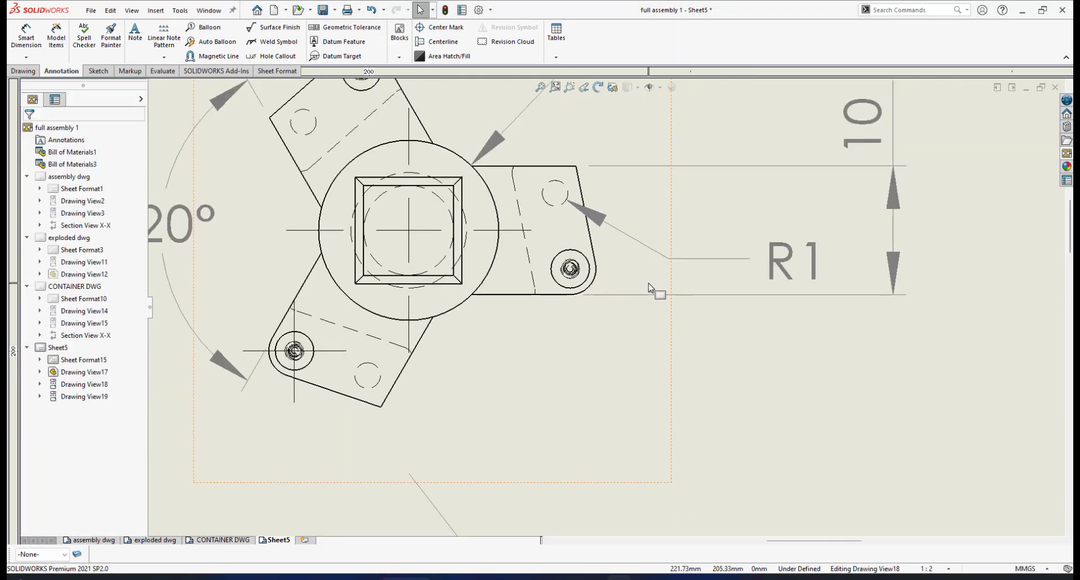
{"action": "scroll", "coordinate": [648, 287], "scroll_direction": "up", "scroll_amount": 2}
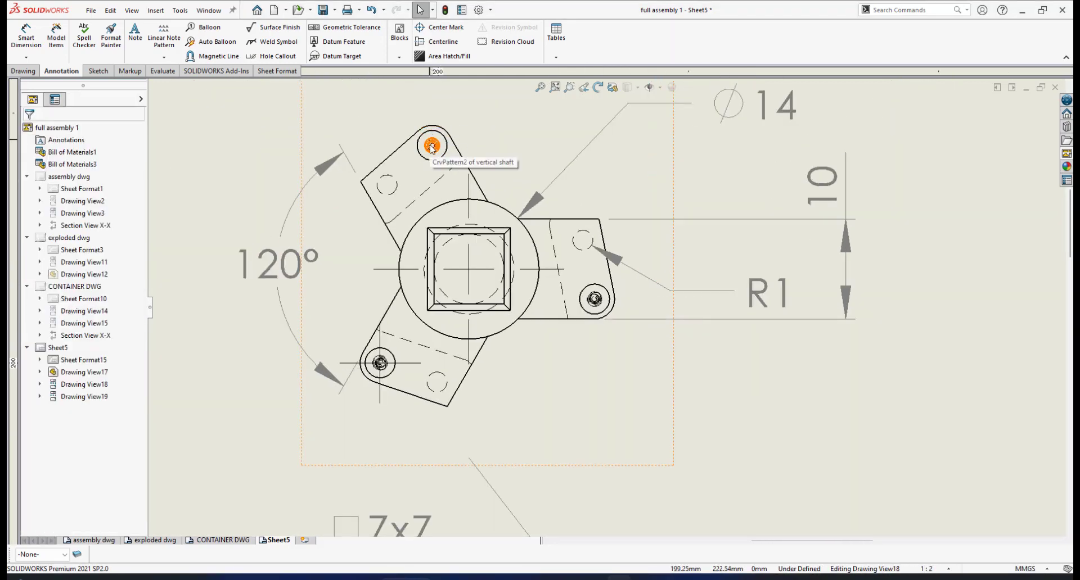
- Place a sketch point just outside the right bracket's lower rounded corner in the top view
{"action": "scroll", "coordinate": [431, 147], "scroll_direction": "down", "scroll_amount": 1}
{"action": "scroll", "coordinate": [630, 352], "scroll_direction": "down", "scroll_amount": 2}
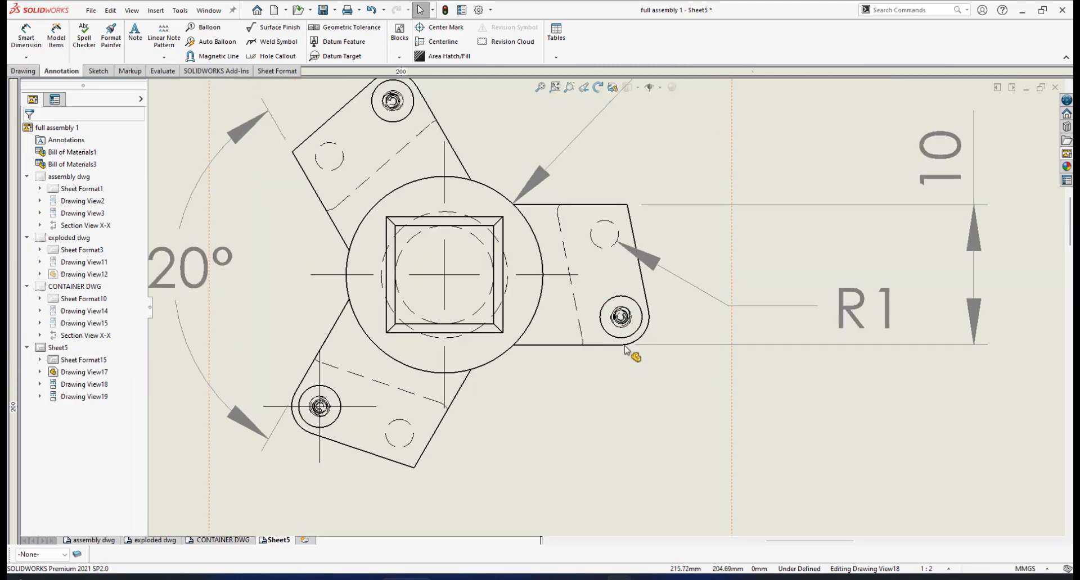
{"action": "scroll", "coordinate": [672, 340], "scroll_direction": "down", "scroll_amount": 2}
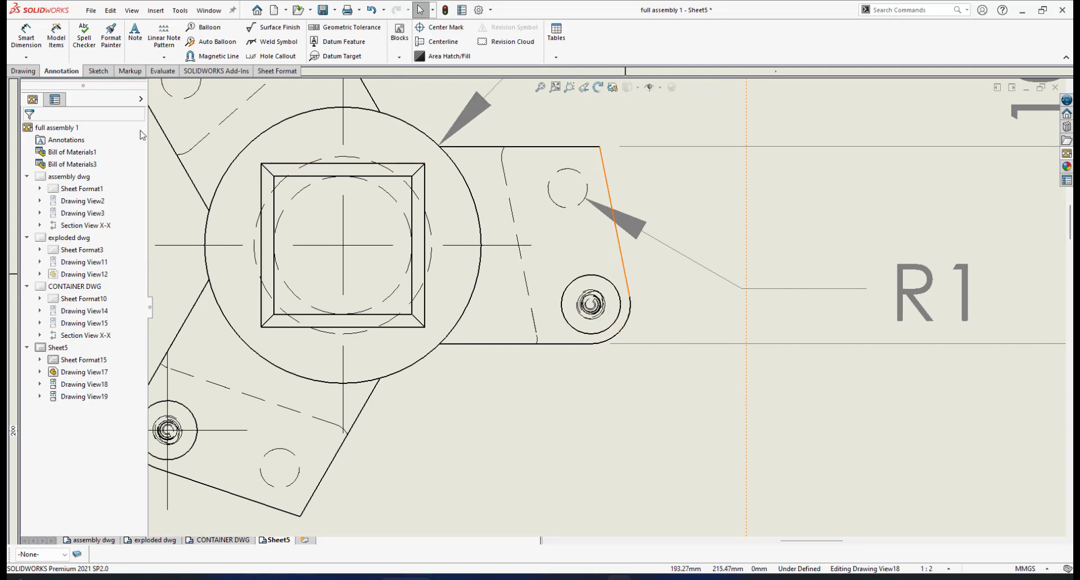
{"action": "left_click", "coordinate": [97, 71]}
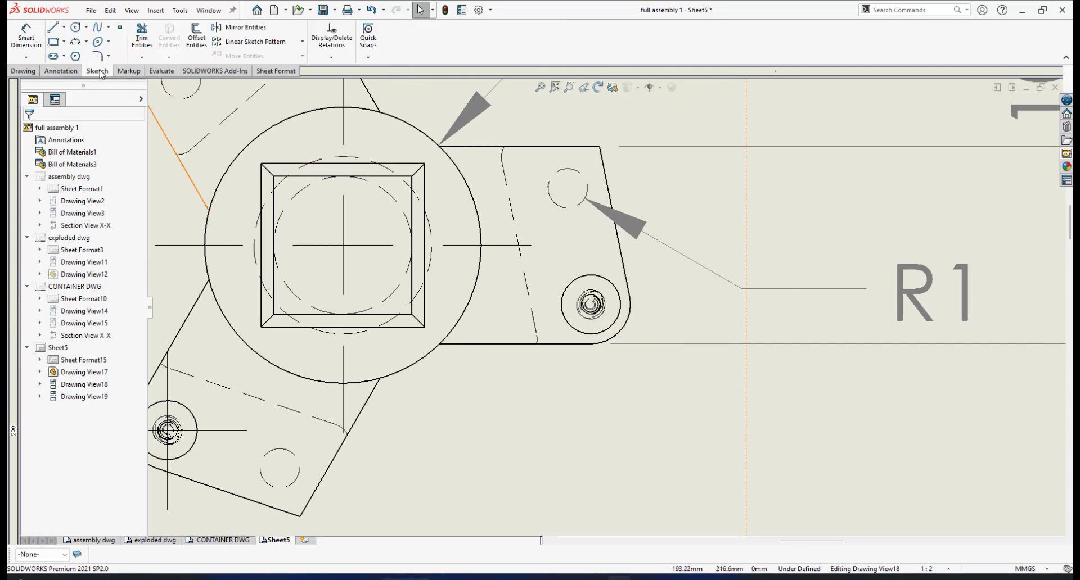
{"action": "left_click", "coordinate": [120, 27]}
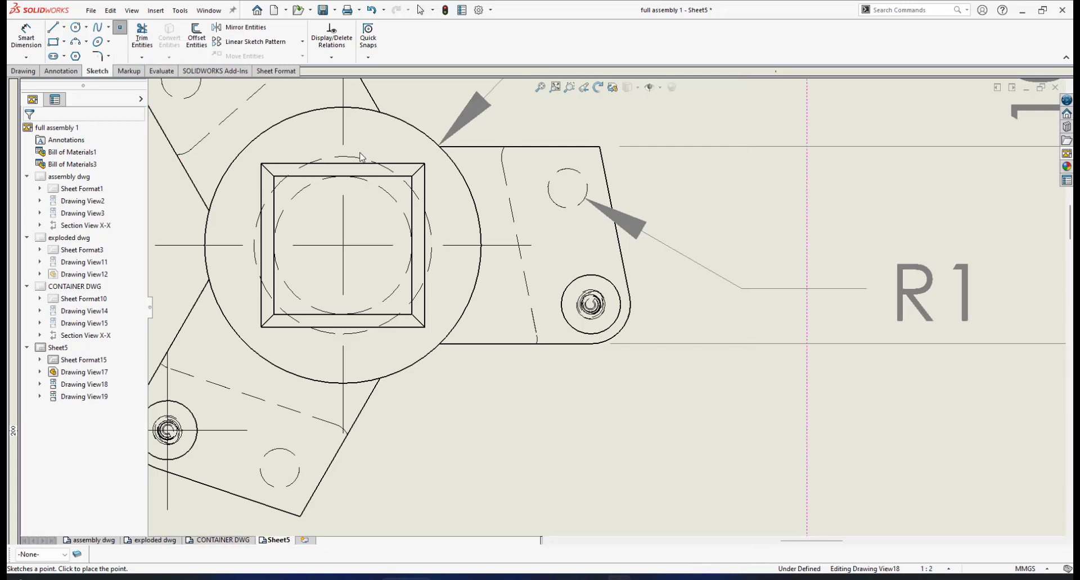
{"action": "left_click", "coordinate": [648, 366]}
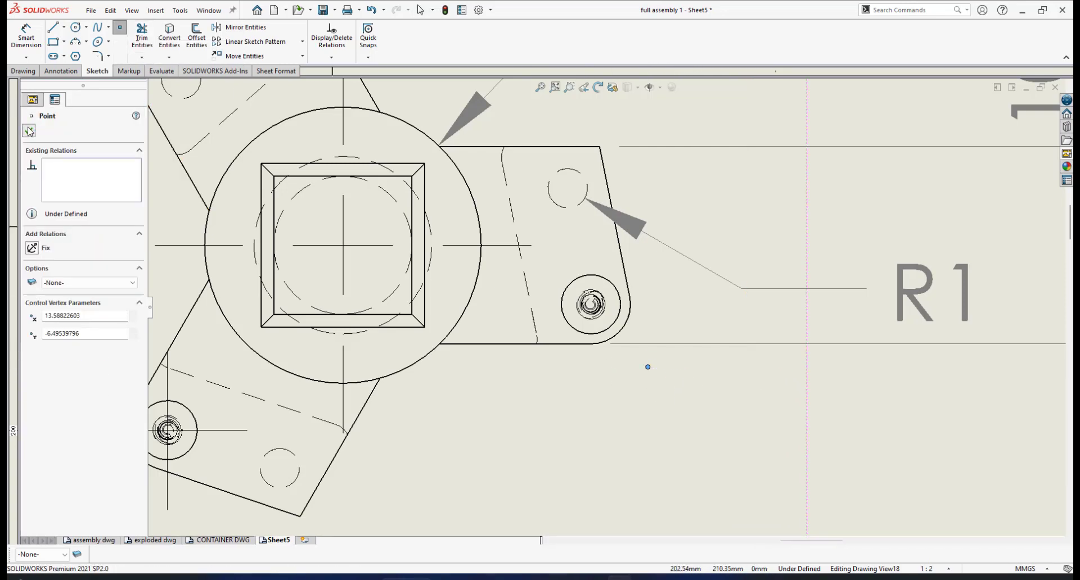
{"action": "scroll", "coordinate": [652, 343], "scroll_direction": "down", "scroll_amount": 1}
{"action": "right_click", "coordinate": [687, 358]}
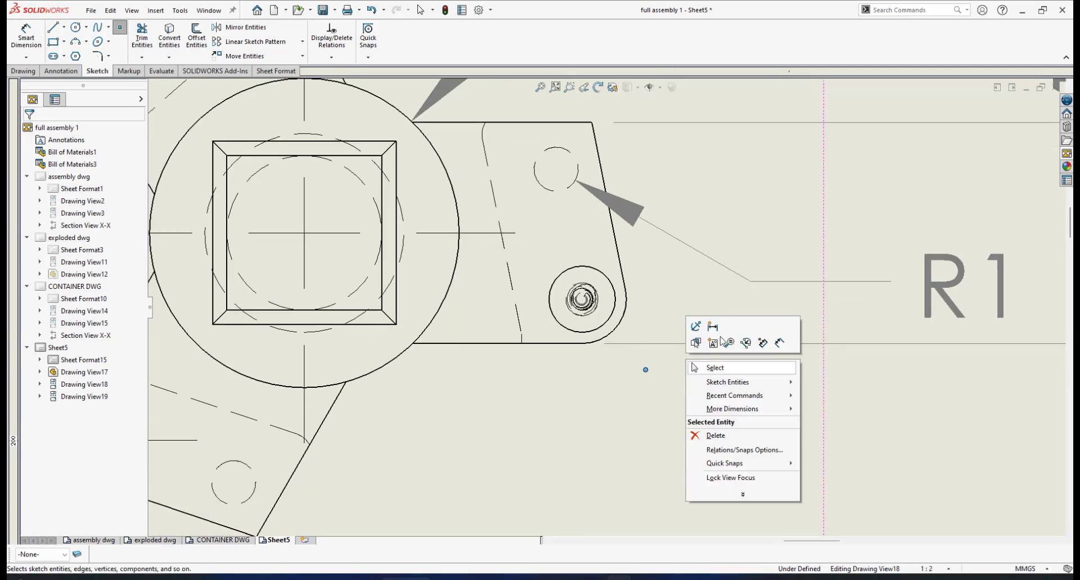
{"action": "left_click", "coordinate": [722, 364]}
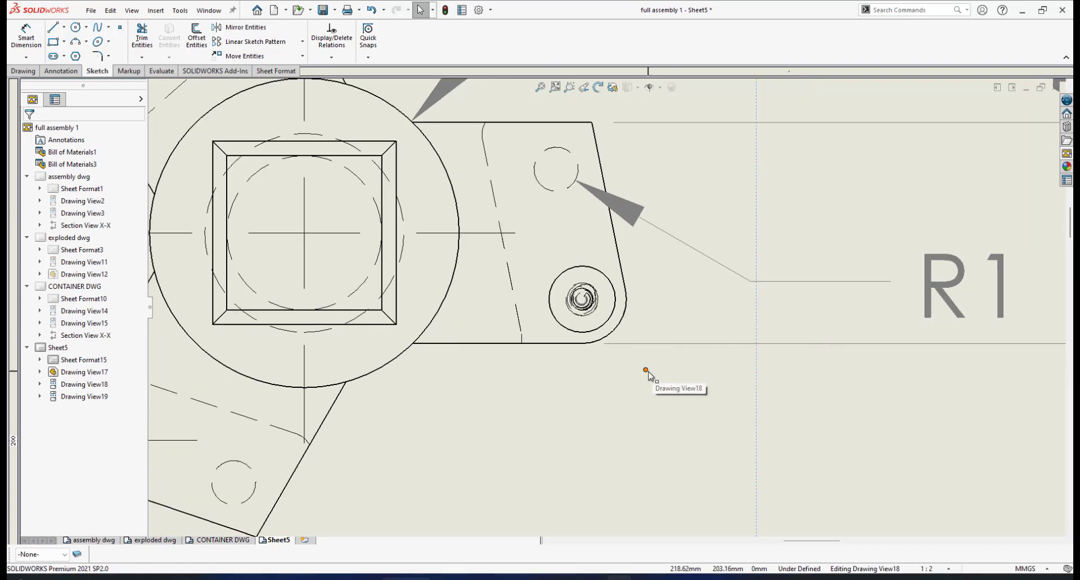
- Make the sketch point coincident with the right bracket's slanted outer edge
{"action": "left_click", "coordinate": [646, 371]}
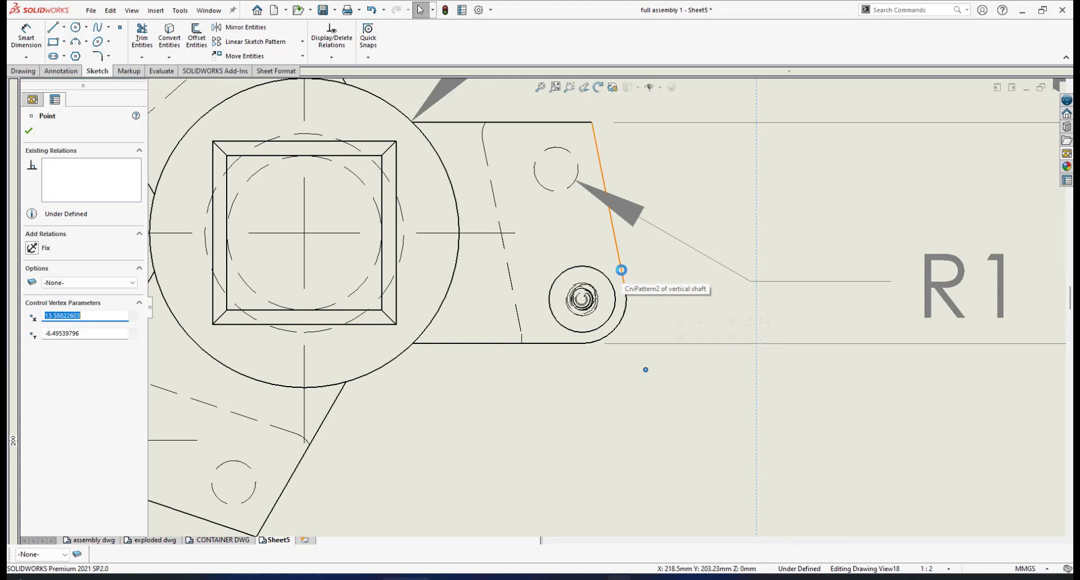
{"action": "left_click", "coordinate": [623, 276], "text": "ctrl"}
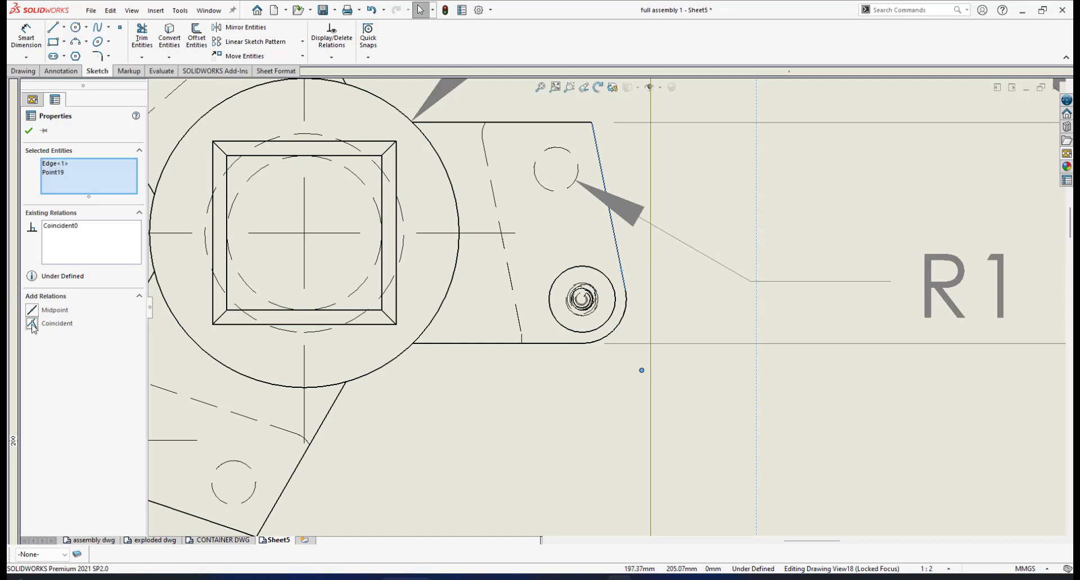
{"action": "left_click", "coordinate": [650, 387]}
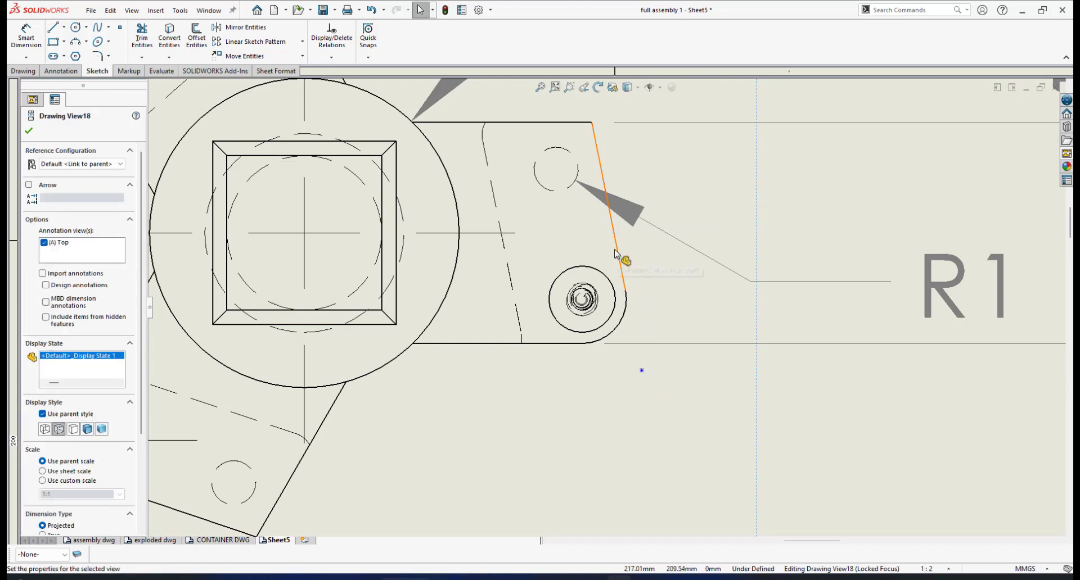
- Make the sketch point coincident with the right bracket's lower horizontal edge, fixing it at the virtual corner
{"action": "left_click", "coordinate": [641, 371]}
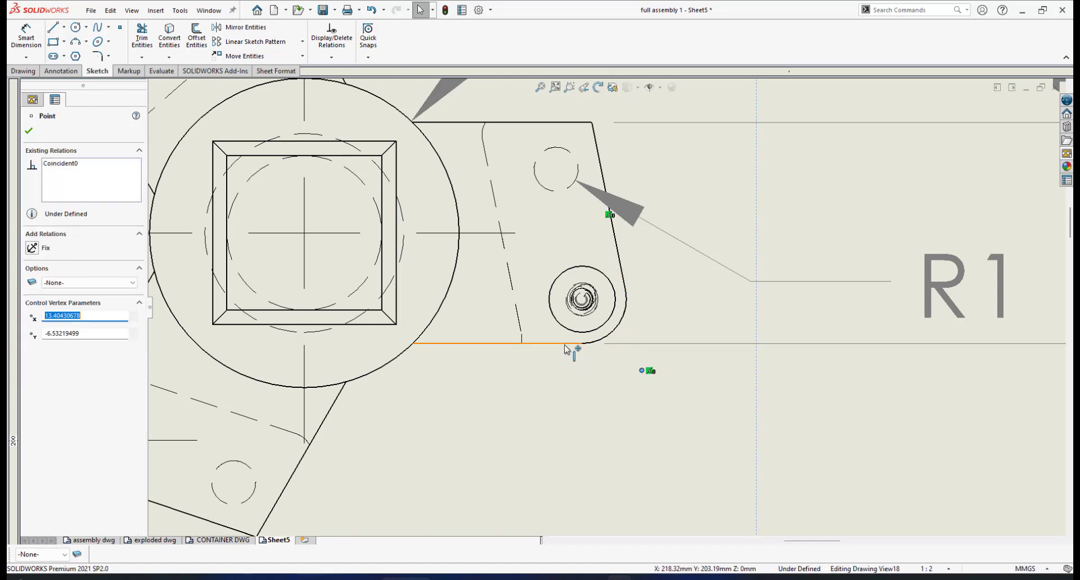
{"action": "left_click", "coordinate": [564, 345], "text": "ctrl"}
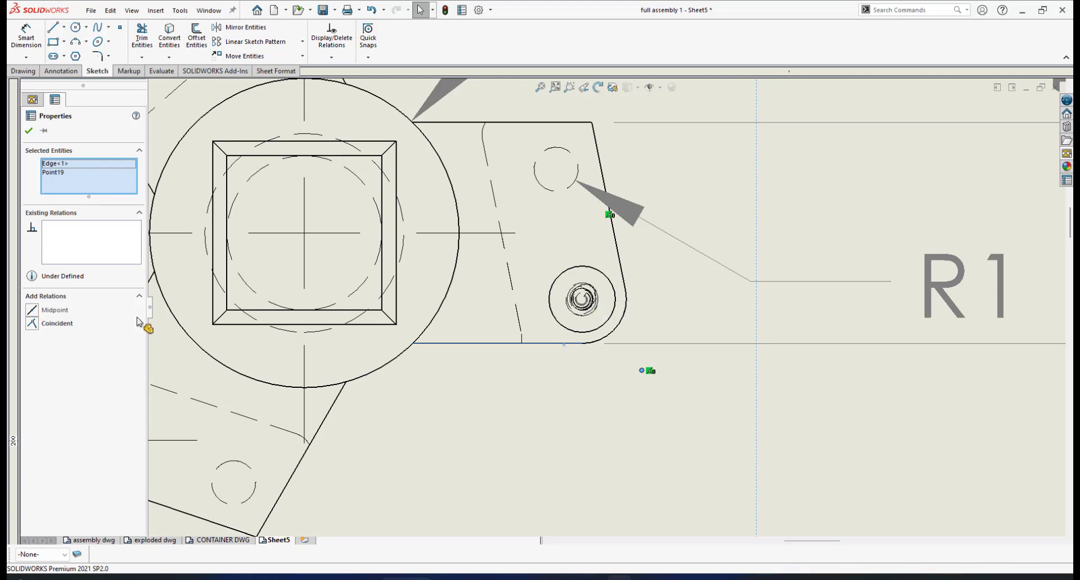
{"action": "left_click", "coordinate": [32, 325]}
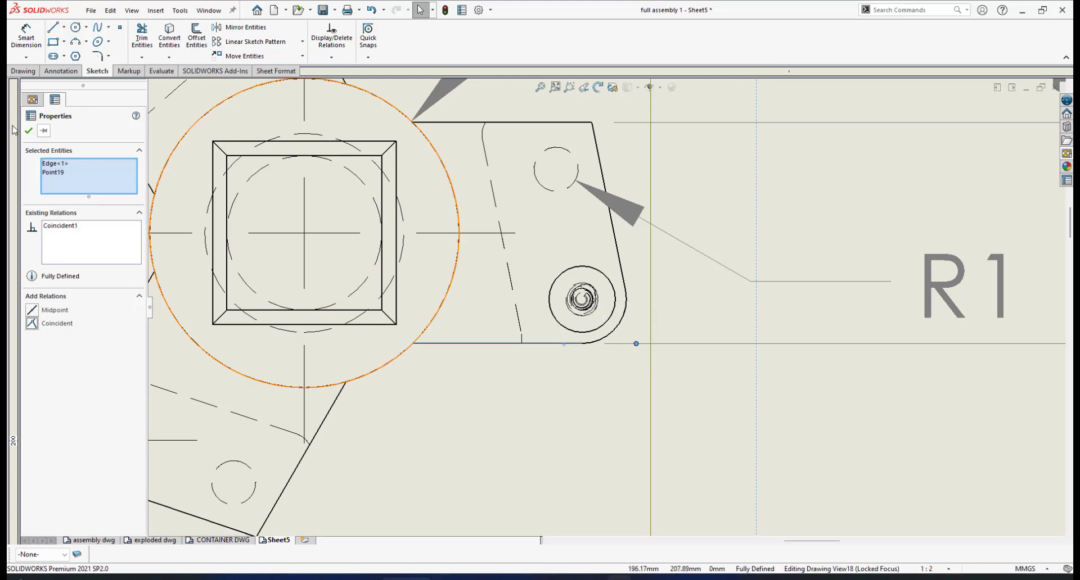
{"action": "left_click", "coordinate": [29, 132]}
{"action": "scroll", "coordinate": [659, 340], "scroll_direction": "down", "scroll_amount": 4}
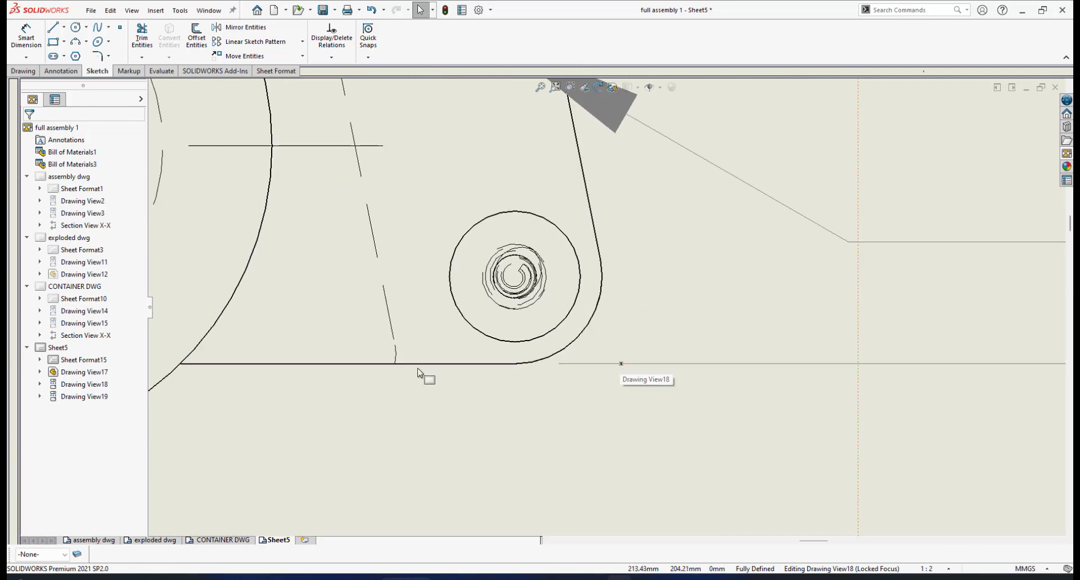
{"action": "scroll", "coordinate": [621, 365], "scroll_direction": "up", "scroll_amount": 5}
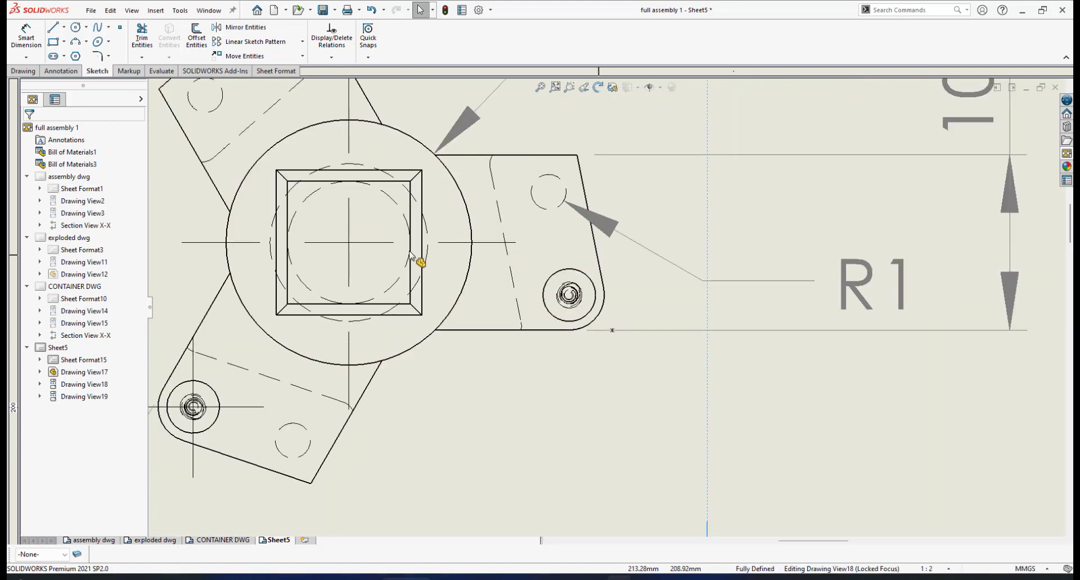
- Dimension the horizontal distance from the shaft's center mark to the virtual corner point, placed below the top view as a driven dimension
{"action": "left_click", "coordinate": [61, 71]}
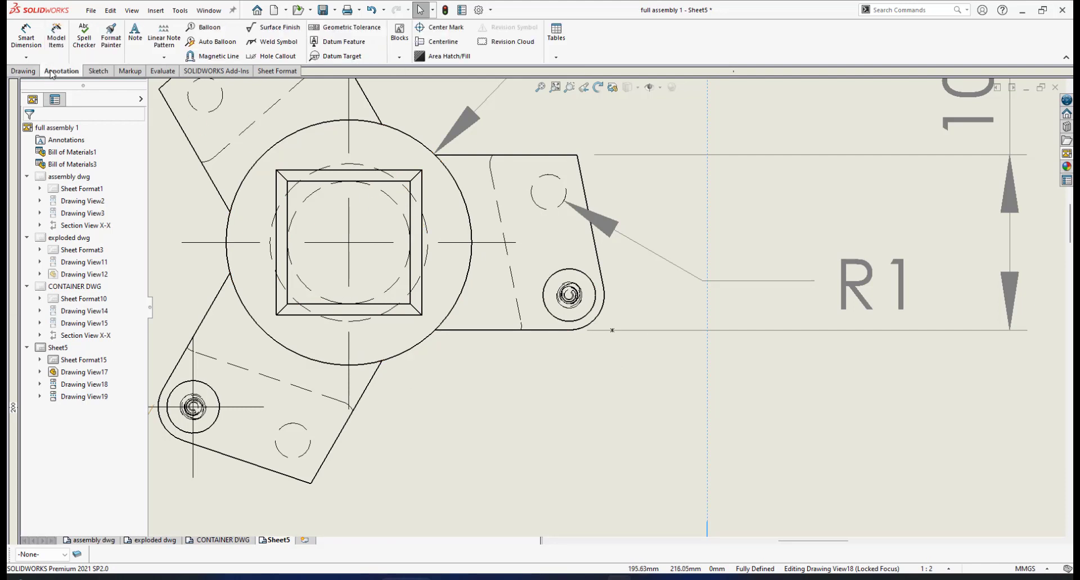
{"action": "left_click", "coordinate": [26, 36]}
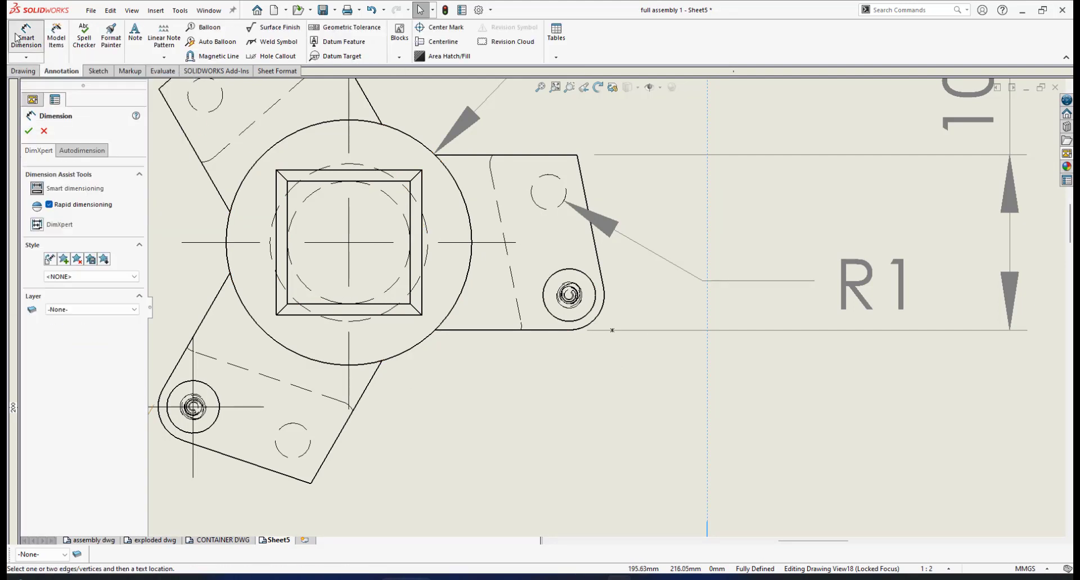
{"action": "left_click", "coordinate": [349, 393]}
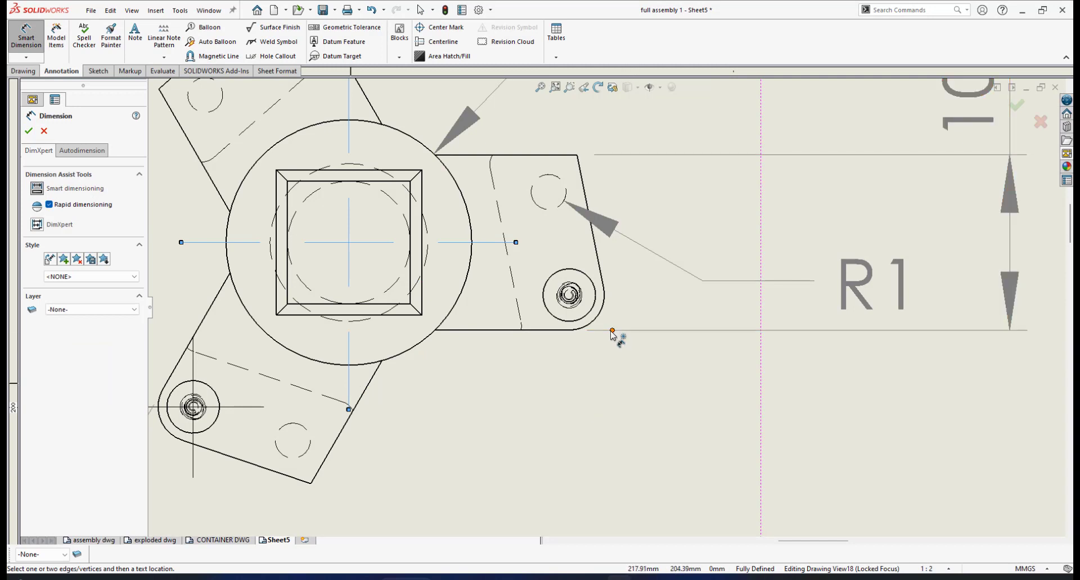
{"action": "left_click", "coordinate": [613, 334]}
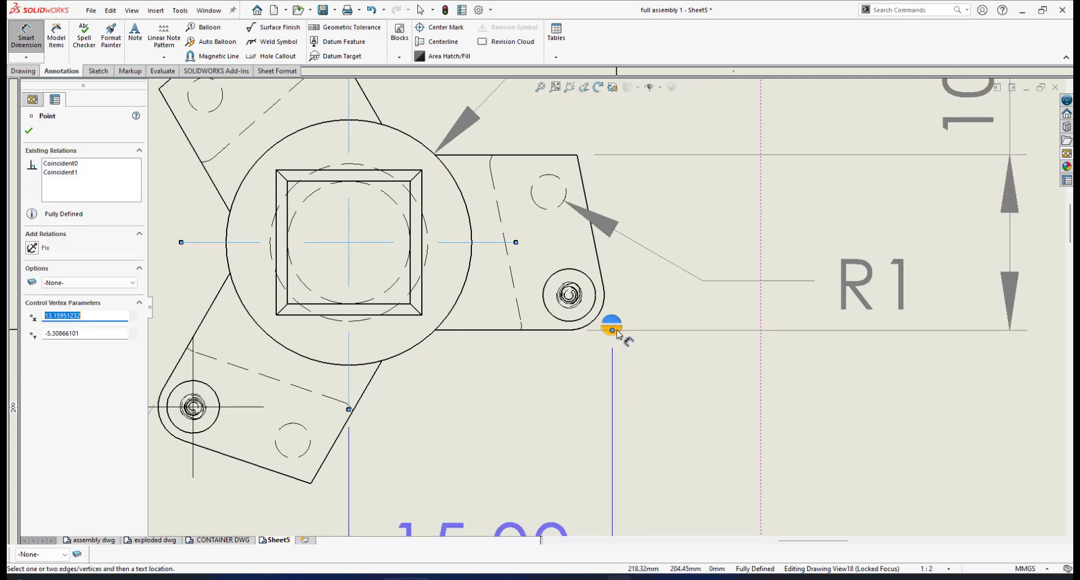
{"action": "left_click", "coordinate": [616, 333]}
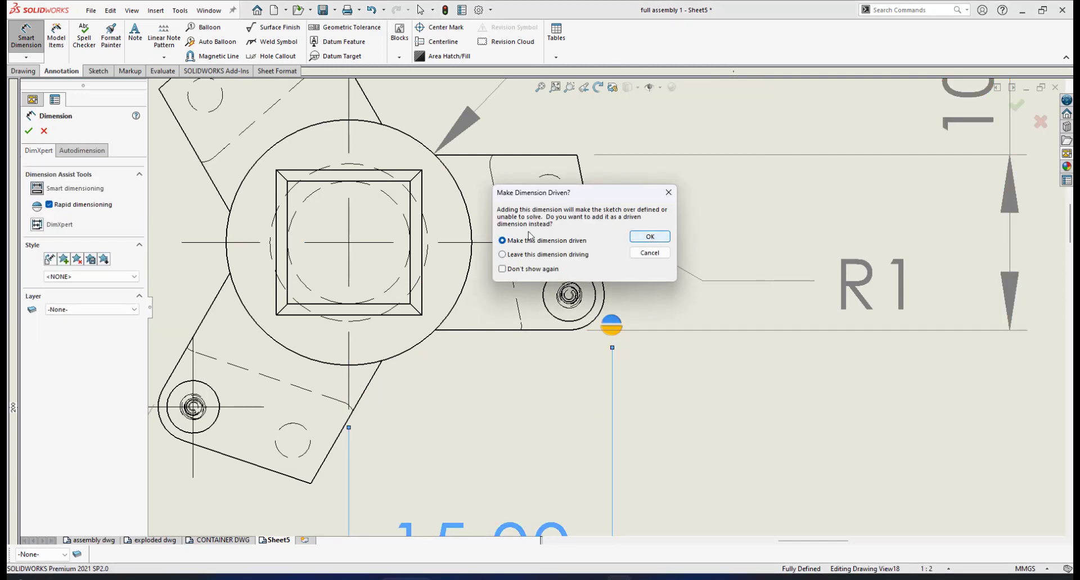
{"action": "left_click", "coordinate": [649, 240]}
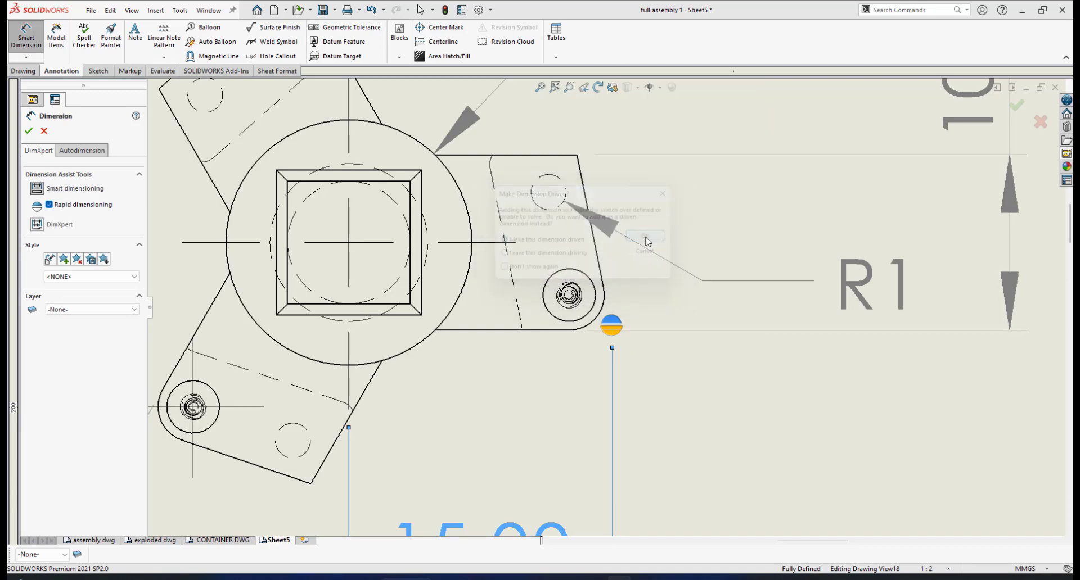
{"action": "scroll", "coordinate": [594, 382], "scroll_direction": "up", "scroll_amount": 5}
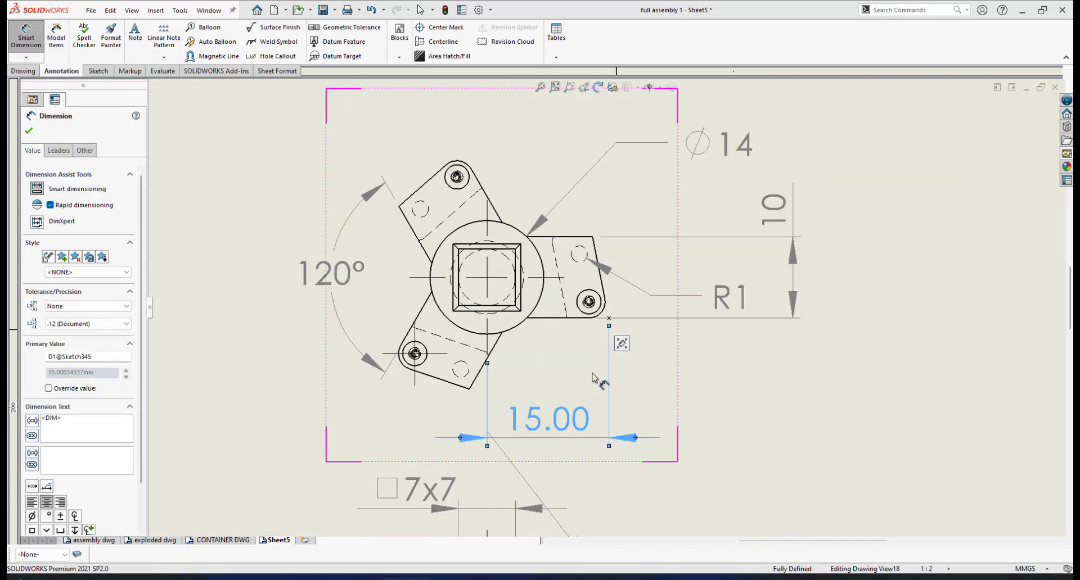
{"action": "scroll", "coordinate": [596, 380], "scroll_direction": "up", "scroll_amount": 3}
{"action": "scroll", "coordinate": [584, 385], "scroll_direction": "down", "scroll_amount": 2}
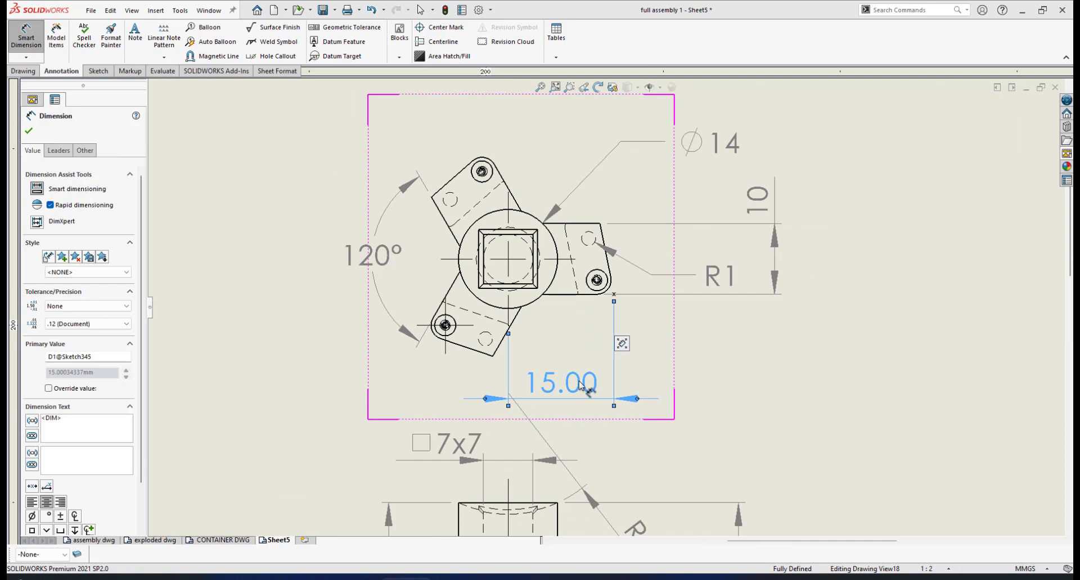
- Set the new horizontal dimension's precision to None and adjust its position below the top view
{"action": "left_click", "coordinate": [116, 325]}
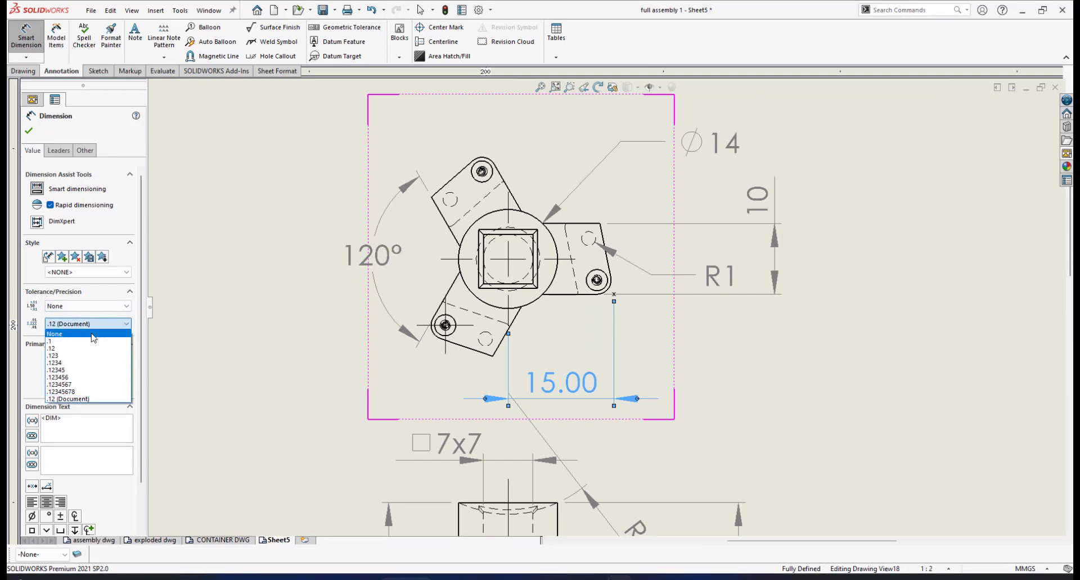
{"action": "left_click", "coordinate": [55, 334]}
{"action": "left_click", "coordinate": [30, 133]}
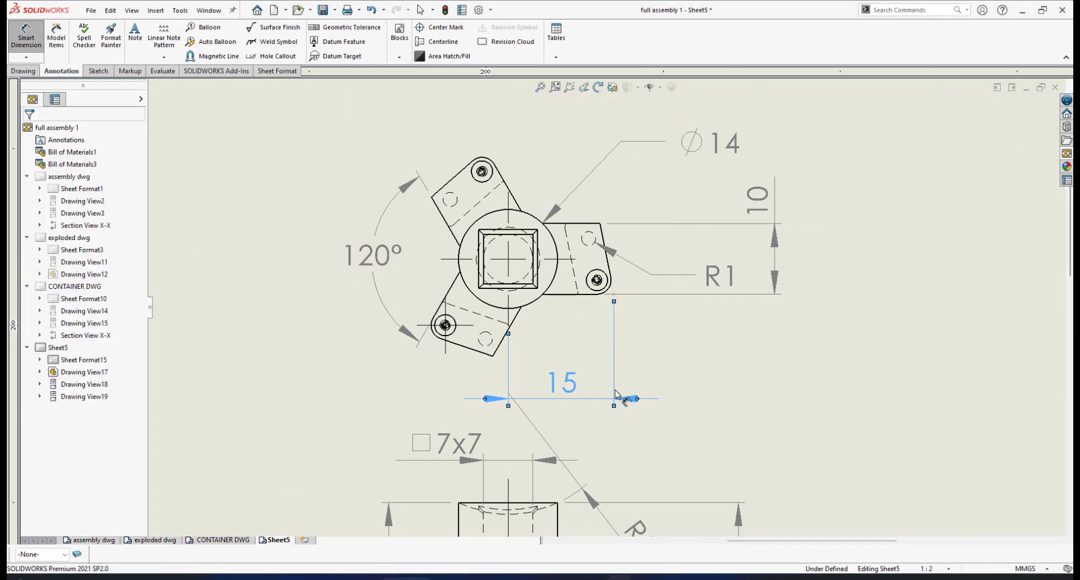
{"action": "left_click_drag", "start_coordinate": [629, 406], "coordinate": [625, 390]}
- Add a radius dimension to the corner circle of the upper bracket, placing it above the top view
{"action": "scroll", "coordinate": [622, 273], "scroll_direction": "up", "scroll_amount": 5}
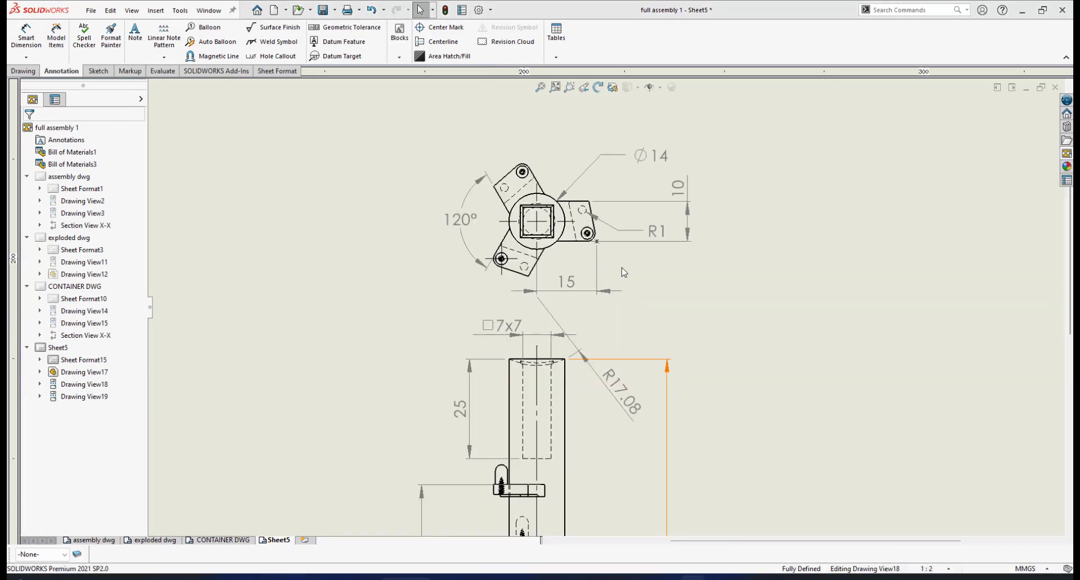
{"action": "scroll", "coordinate": [606, 237], "scroll_direction": "down", "scroll_amount": 1}
{"action": "scroll", "coordinate": [607, 237], "scroll_direction": "down", "scroll_amount": 6}
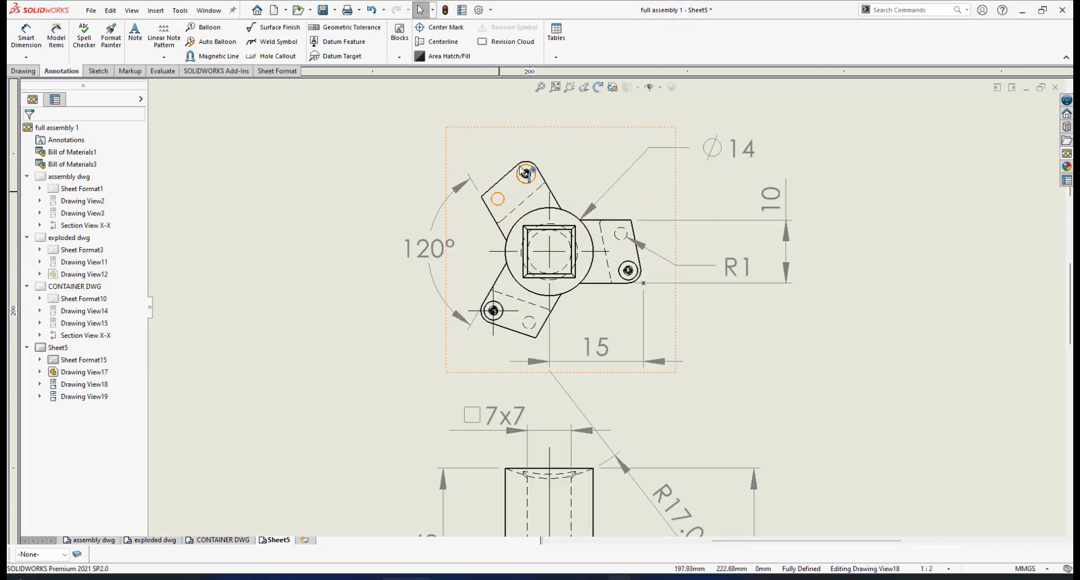
{"action": "left_click", "coordinate": [25, 36]}
{"action": "left_click", "coordinate": [546, 198]}
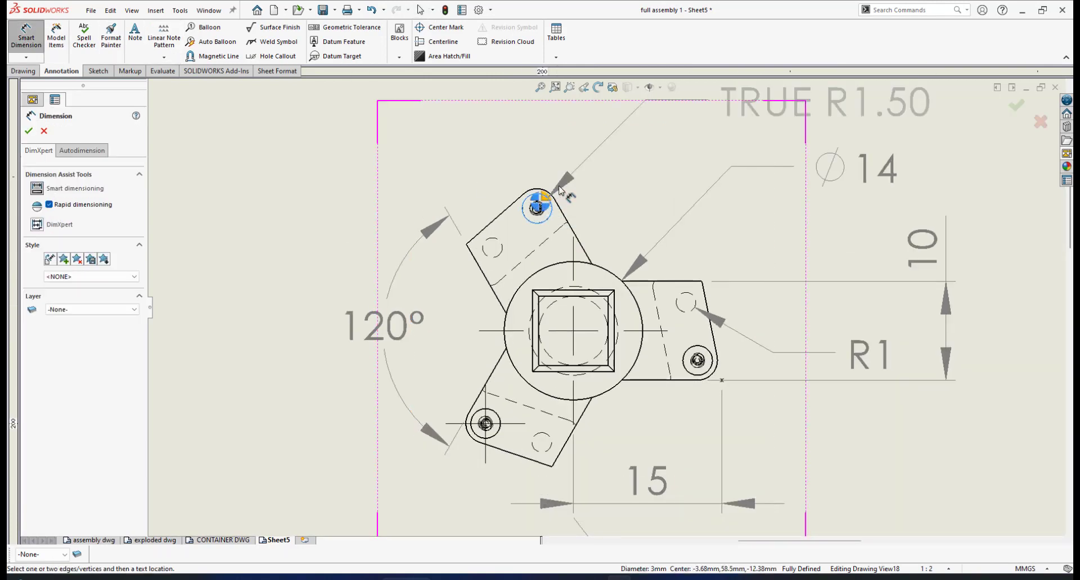
{"action": "left_click", "coordinate": [543, 198]}
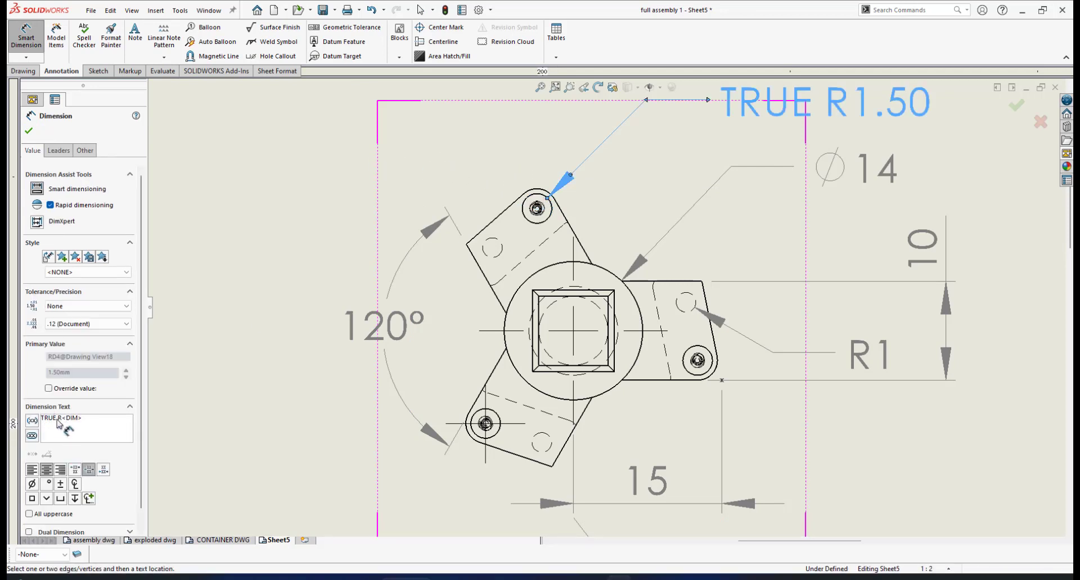
- Remove the TRUE prefix from the upper bracket's radius dimension and set its precision to one decimal place
{"action": "left_click_drag", "start_coordinate": [57, 419], "coordinate": [13, 420]}
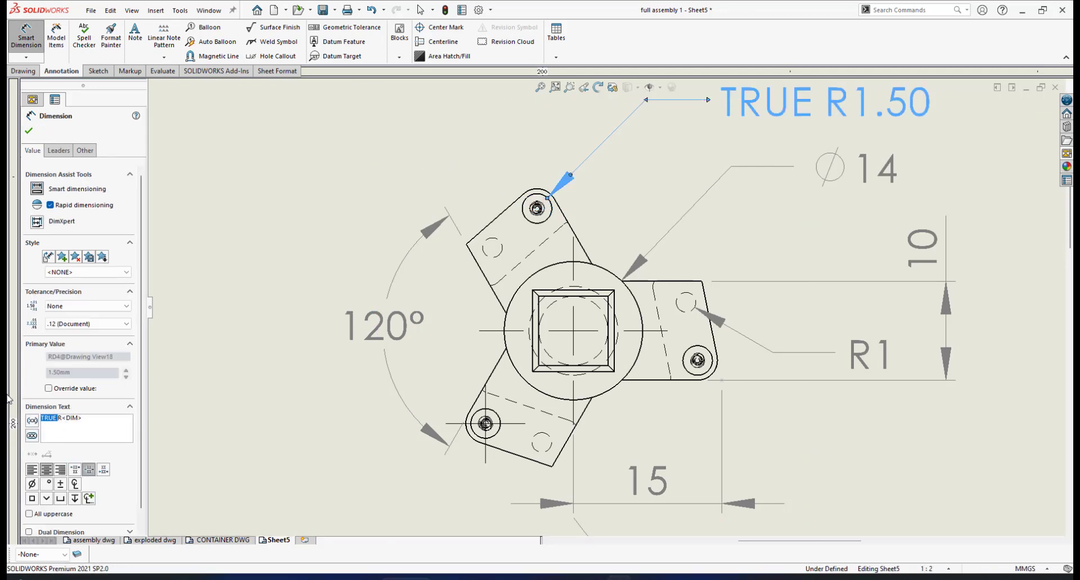
{"action": "key", "text": "BackSpace"}
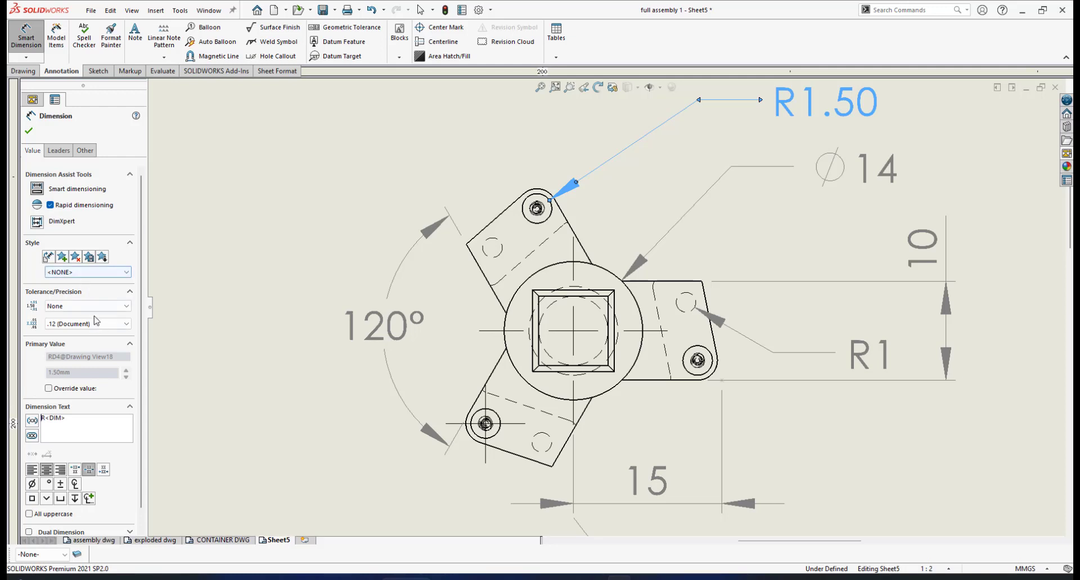
{"action": "left_click", "coordinate": [126, 324]}
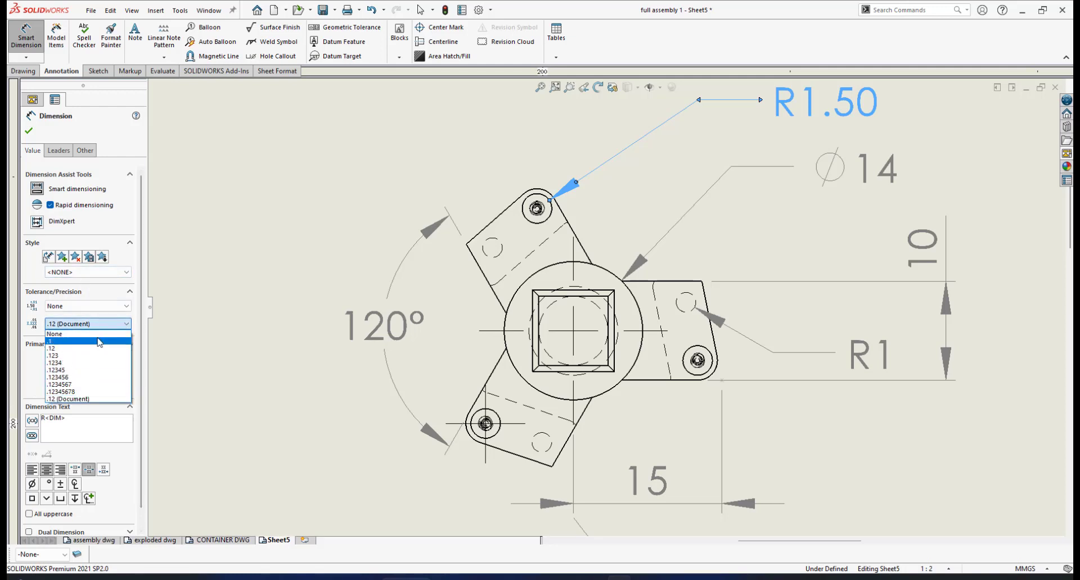
{"action": "left_click", "coordinate": [85, 350]}
{"action": "left_click", "coordinate": [29, 131]}
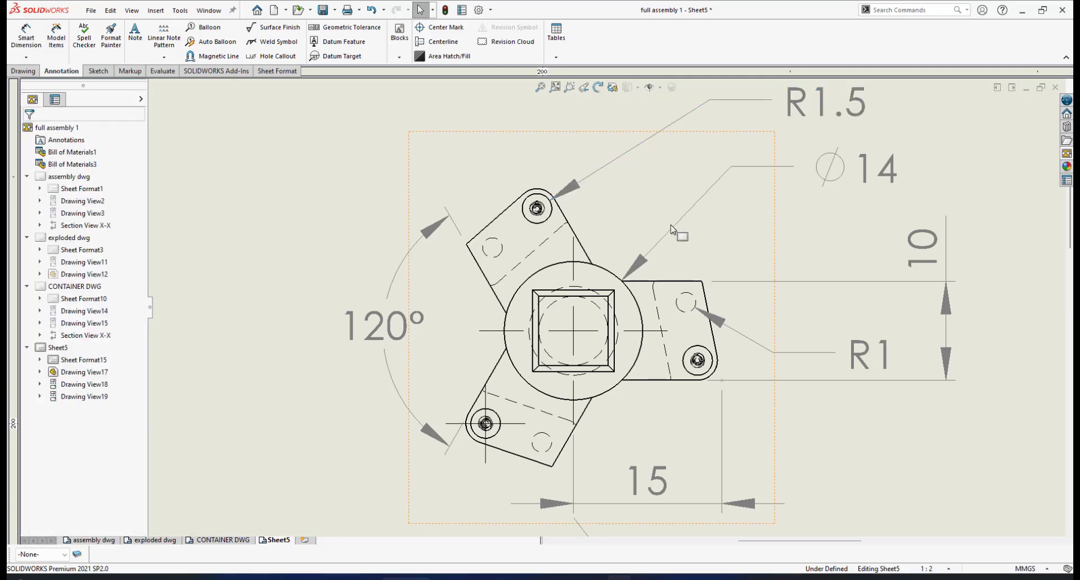
- Move the R1.5 radius dimension closer to the upper bracket, clear of the diameter 14 dimension
{"action": "scroll", "coordinate": [607, 310], "scroll_direction": "up", "scroll_amount": 2}
{"action": "left_click_drag", "start_coordinate": [770, 171], "coordinate": [693, 180]}
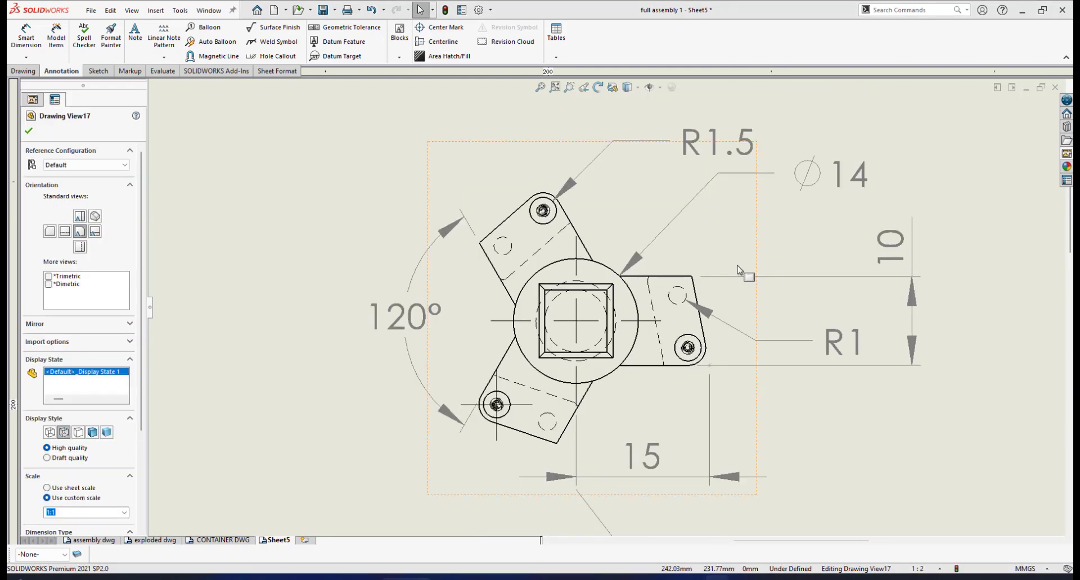
{"action": "scroll", "coordinate": [776, 383], "scroll_direction": "up", "scroll_amount": 4}
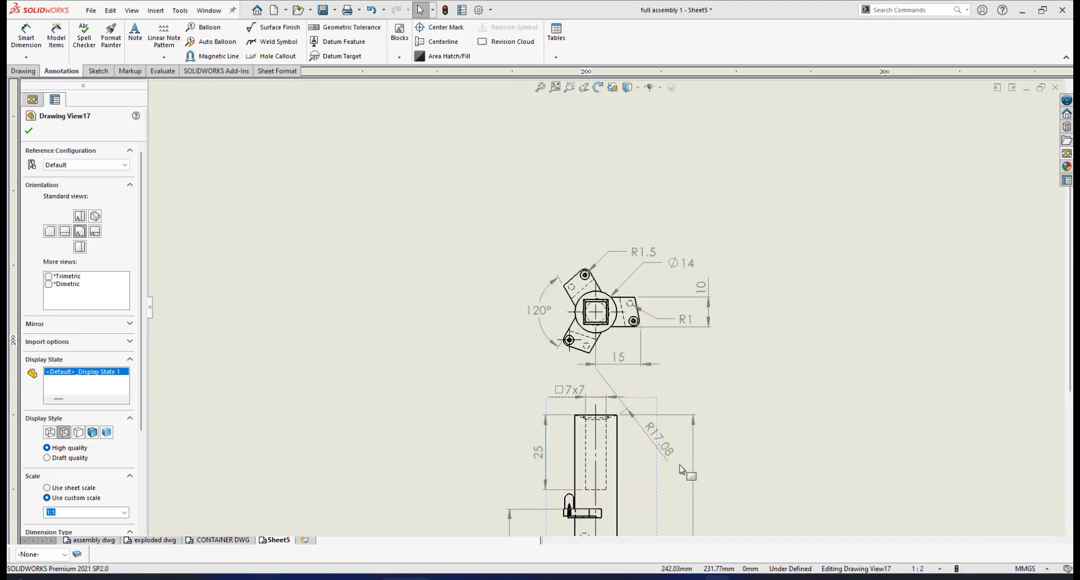
- Examine the brackets, pins and screws along the shaft's front view up close
{"action": "scroll", "coordinate": [680, 470], "scroll_direction": "up", "scroll_amount": 5}
{"action": "scroll", "coordinate": [614, 356], "scroll_direction": "down", "scroll_amount": 6}
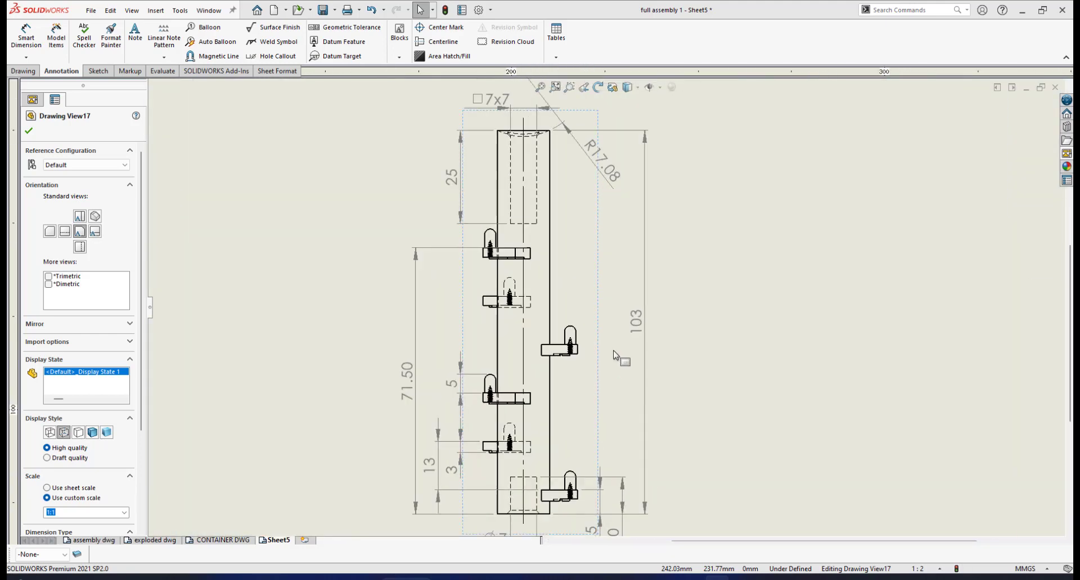
{"action": "scroll", "coordinate": [614, 356], "scroll_direction": "down", "scroll_amount": 3}
{"action": "scroll", "coordinate": [599, 344], "scroll_direction": "down", "scroll_amount": 6}
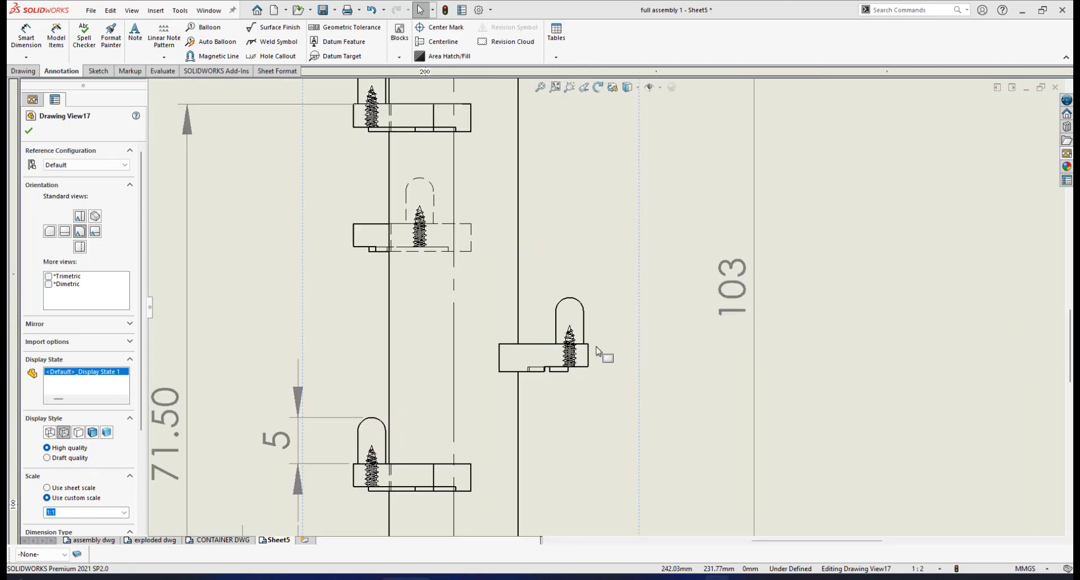
{"action": "scroll", "coordinate": [570, 375], "scroll_direction": "down", "scroll_amount": 2}
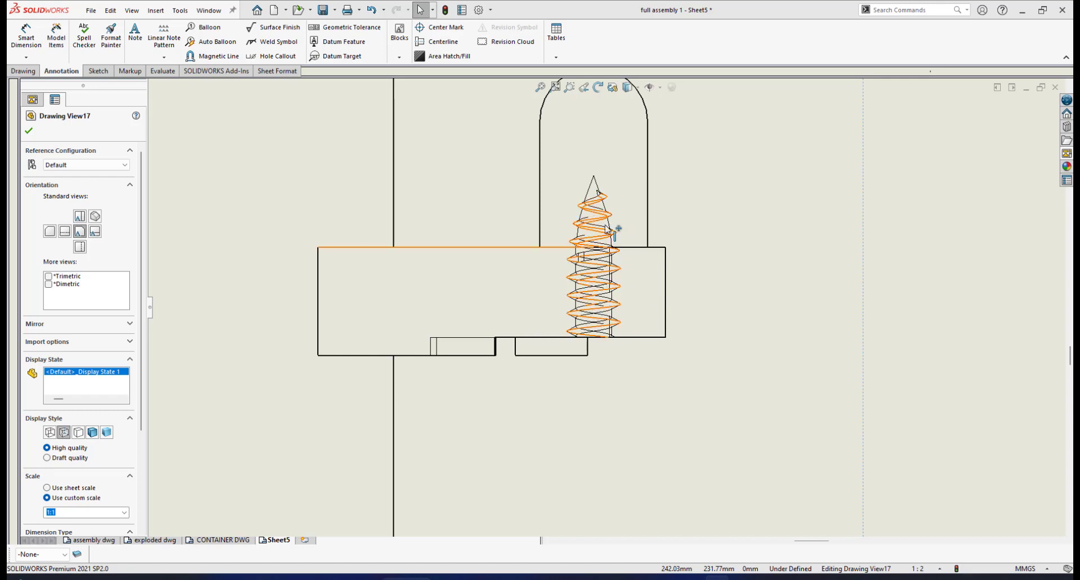
{"action": "scroll", "coordinate": [603, 242], "scroll_direction": "up", "scroll_amount": 6}
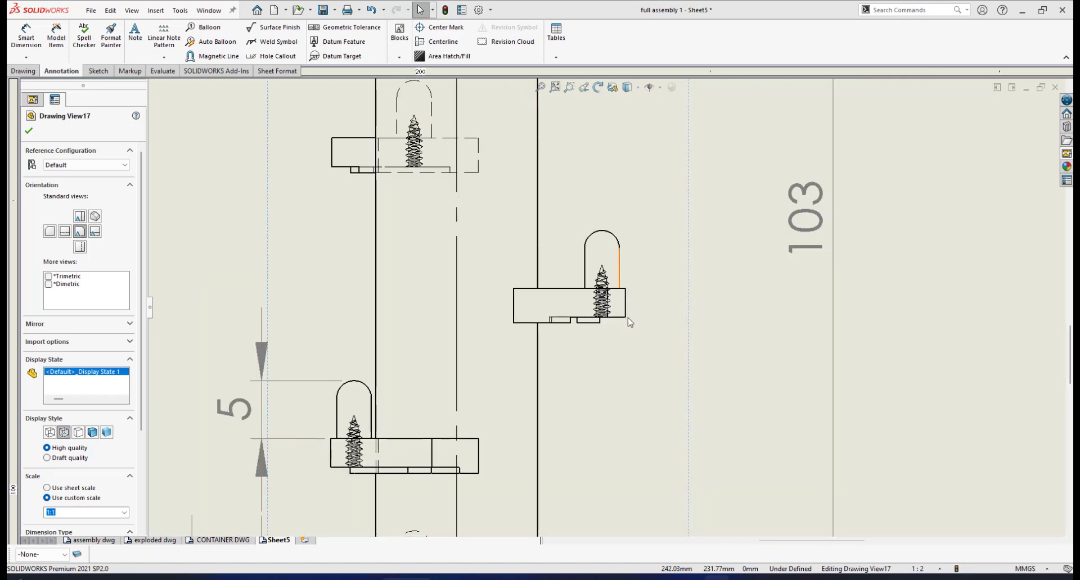
{"action": "scroll", "coordinate": [630, 321], "scroll_direction": "up", "scroll_amount": 3}
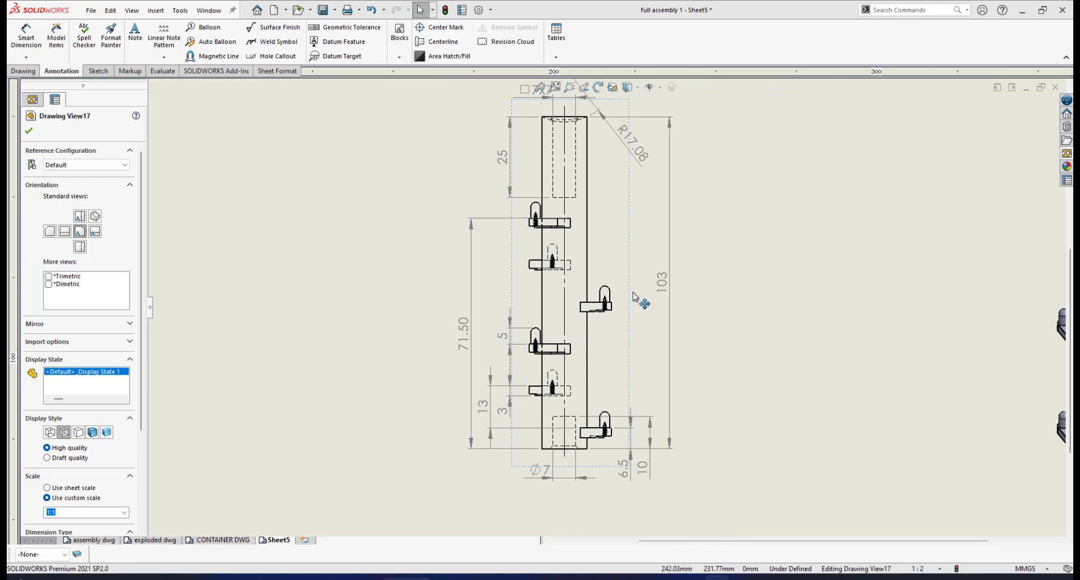
{"action": "scroll", "coordinate": [639, 299], "scroll_direction": "down", "scroll_amount": 2}
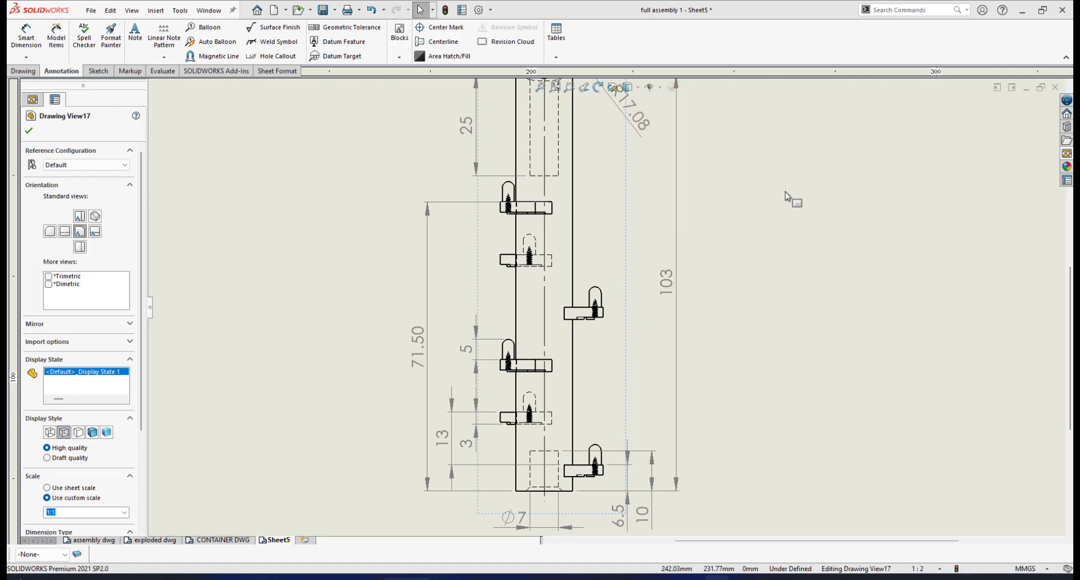
- Create a 2:1 circular detail view of the right-hand middle bracket, circle radius about 14 mm, placed right of the front view
{"action": "left_click", "coordinate": [23, 71]}
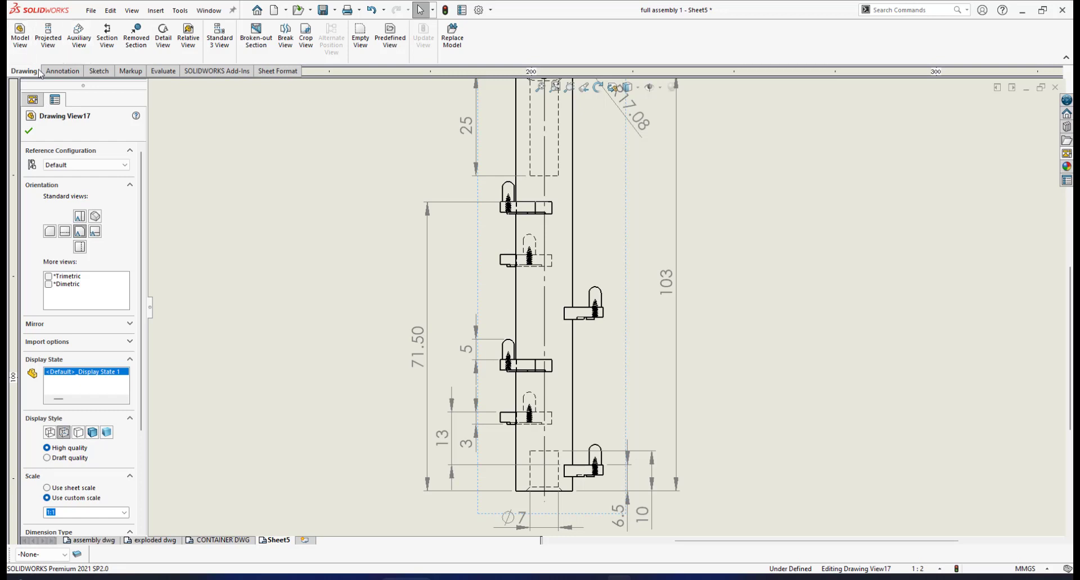
{"action": "left_click", "coordinate": [164, 38]}
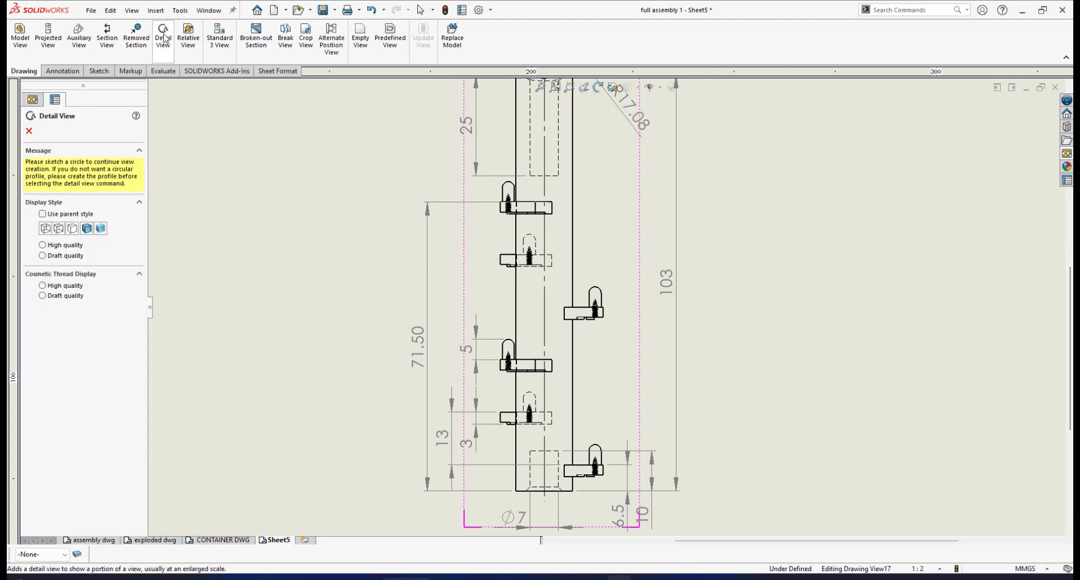
{"action": "left_click", "coordinate": [563, 285]}
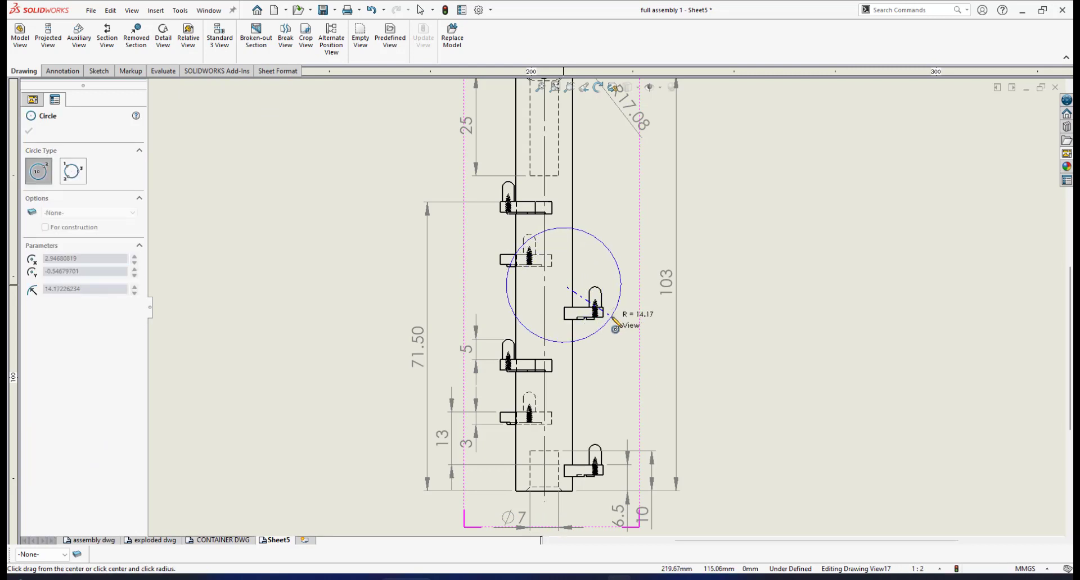
{"action": "left_click", "coordinate": [612, 315]}
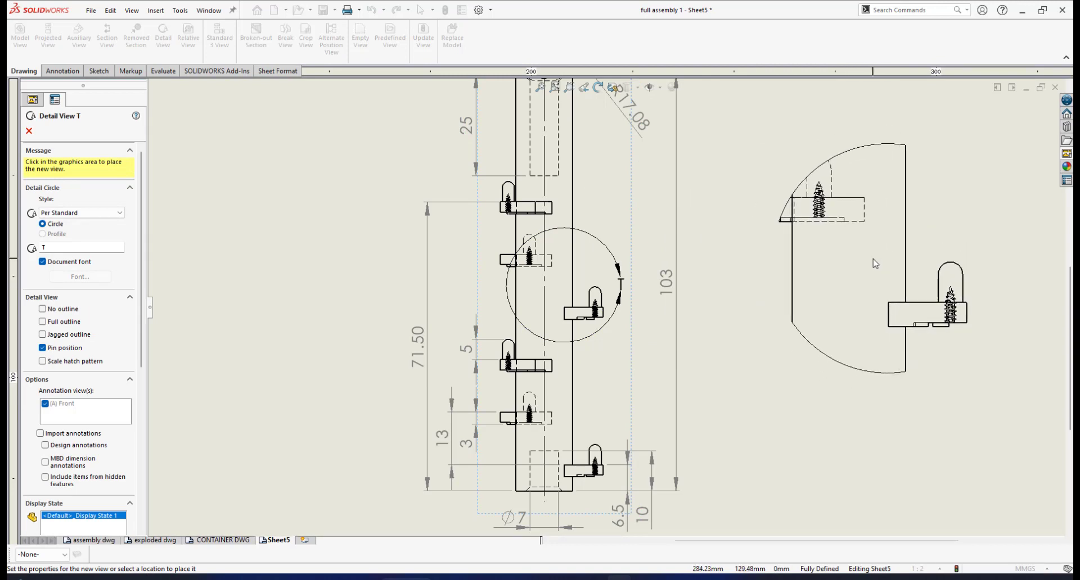
{"action": "left_click", "coordinate": [853, 268]}
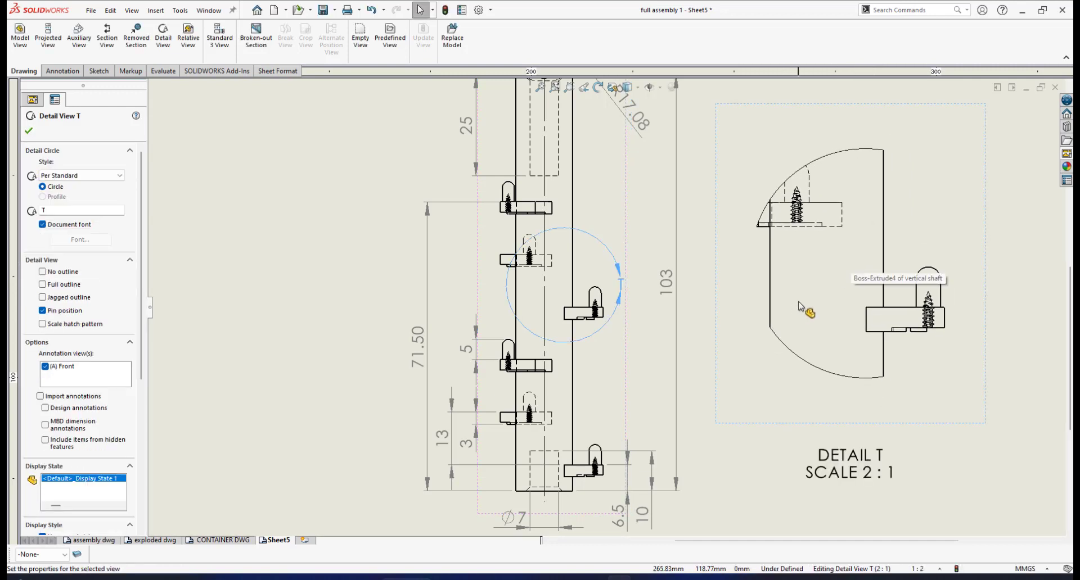
{"action": "left_click", "coordinate": [28, 130]}
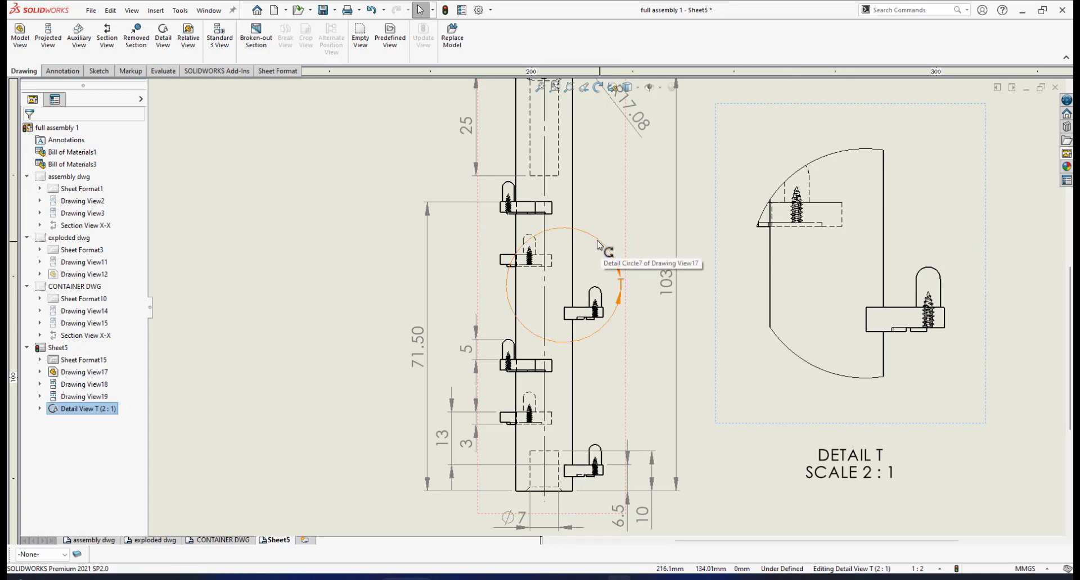
- Shrink the detail circle and recentre it on the right-hand middle bracket in the front view
{"action": "mouse_move", "coordinate": [599, 245]}
{"action": "left_mouse_down"}
{"action": "mouse_move", "coordinate": [612, 249]}
{"action": "mouse_move", "coordinate": [604, 261]}
{"action": "mouse_move", "coordinate": [599, 251]}
{"action": "left_mouse_up"}
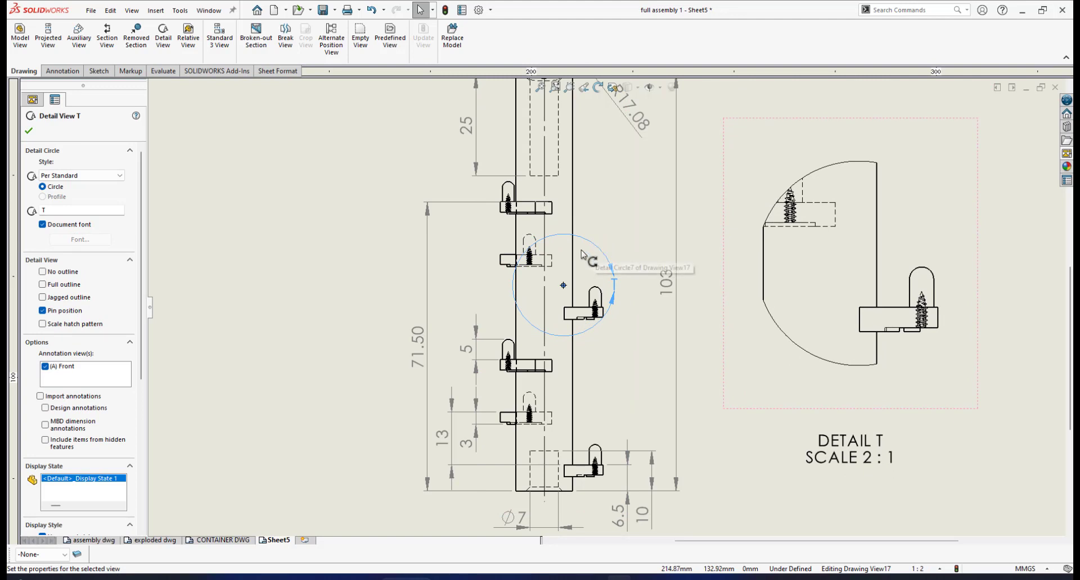
{"action": "left_click_drag", "start_coordinate": [564, 287], "coordinate": [587, 298]}
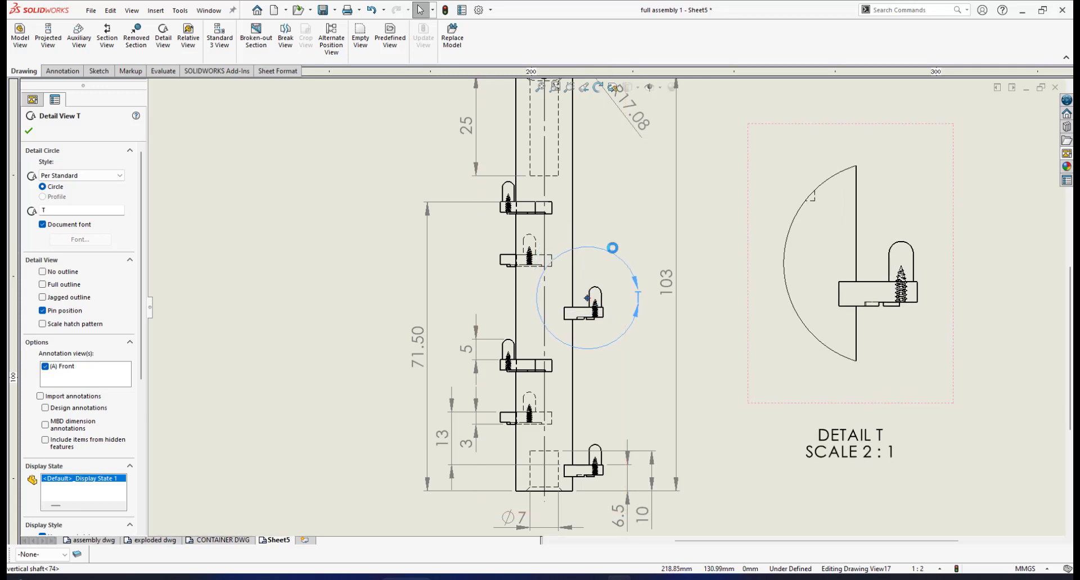
{"action": "left_click_drag", "start_coordinate": [612, 248], "coordinate": [605, 272]}
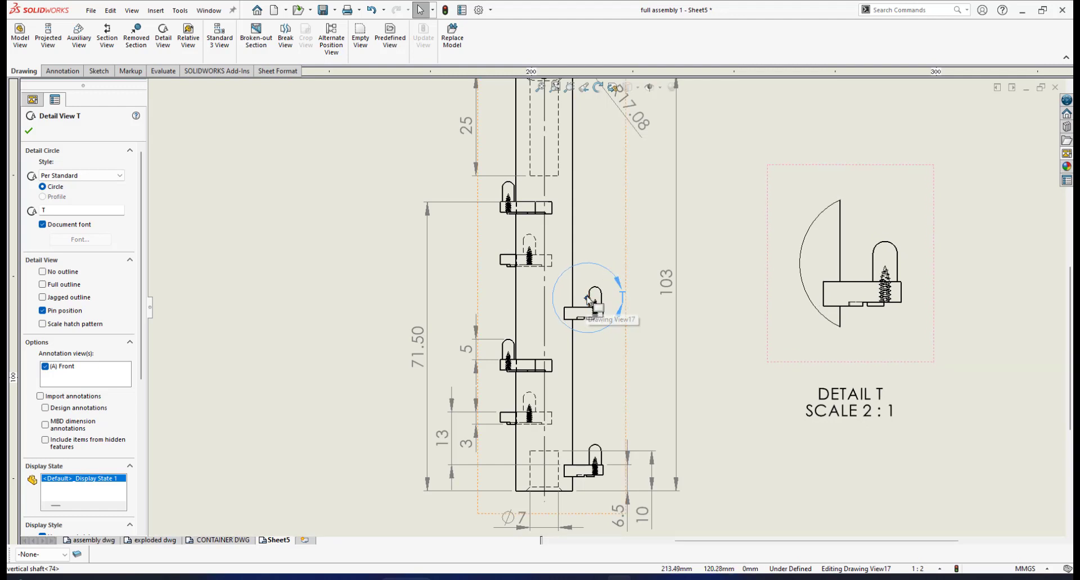
{"action": "left_click", "coordinate": [584, 311]}
{"action": "mouse_move", "coordinate": [583, 311]}
{"action": "left_mouse_down"}
{"action": "mouse_move", "coordinate": [598, 285]}
{"action": "mouse_move", "coordinate": [590, 308]}
{"action": "left_mouse_up"}
- Change the detail view's label to A
{"action": "left_click", "coordinate": [600, 267]}
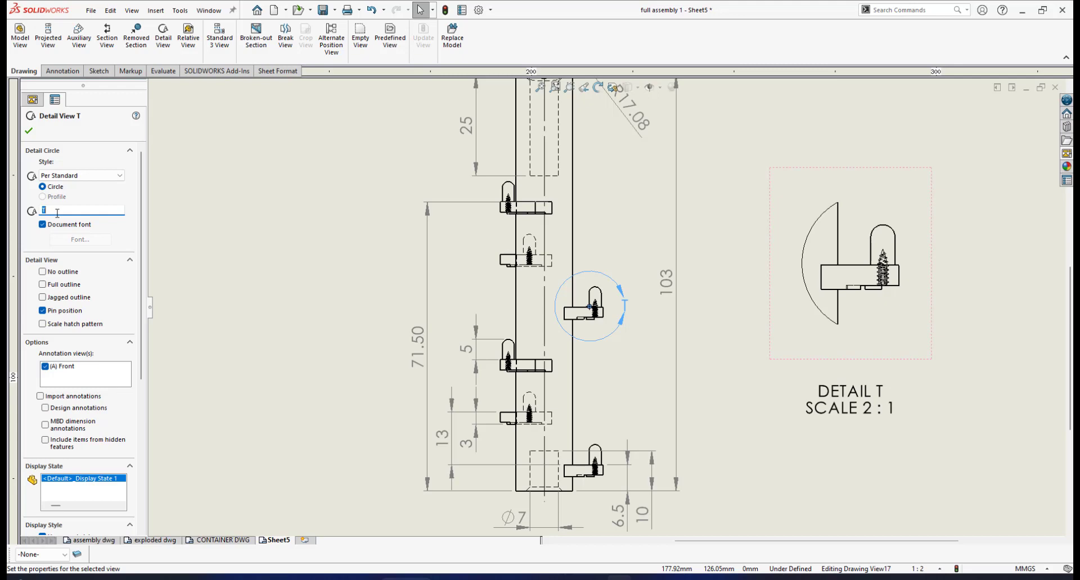
{"action": "type", "text": "A"}
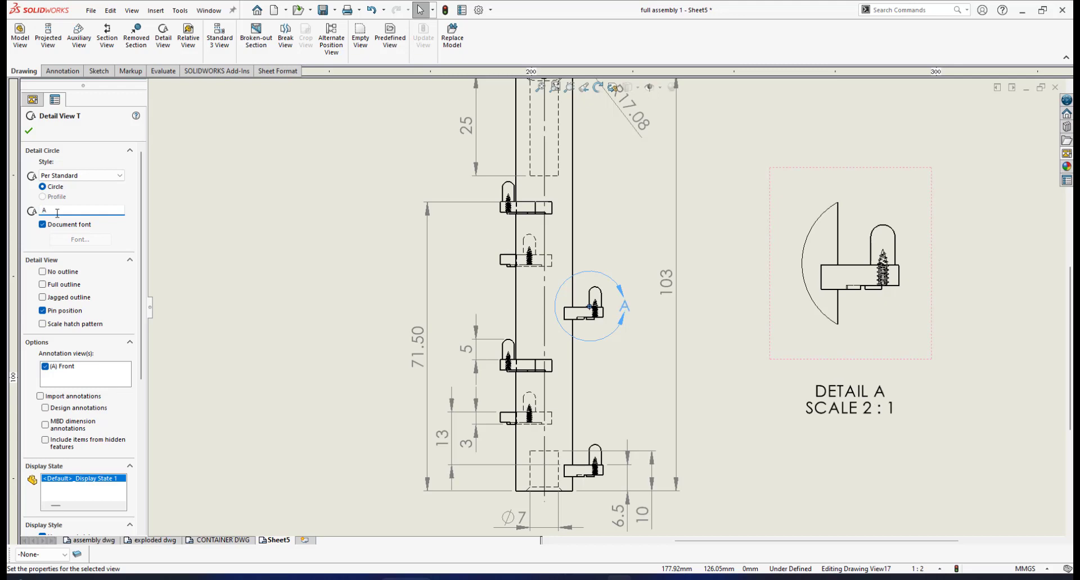
{"action": "left_click", "coordinate": [27, 132]}
- Examine the bracket, pin, screw and underside step in detail view A
{"action": "scroll", "coordinate": [818, 335], "scroll_direction": "up", "scroll_amount": 2}
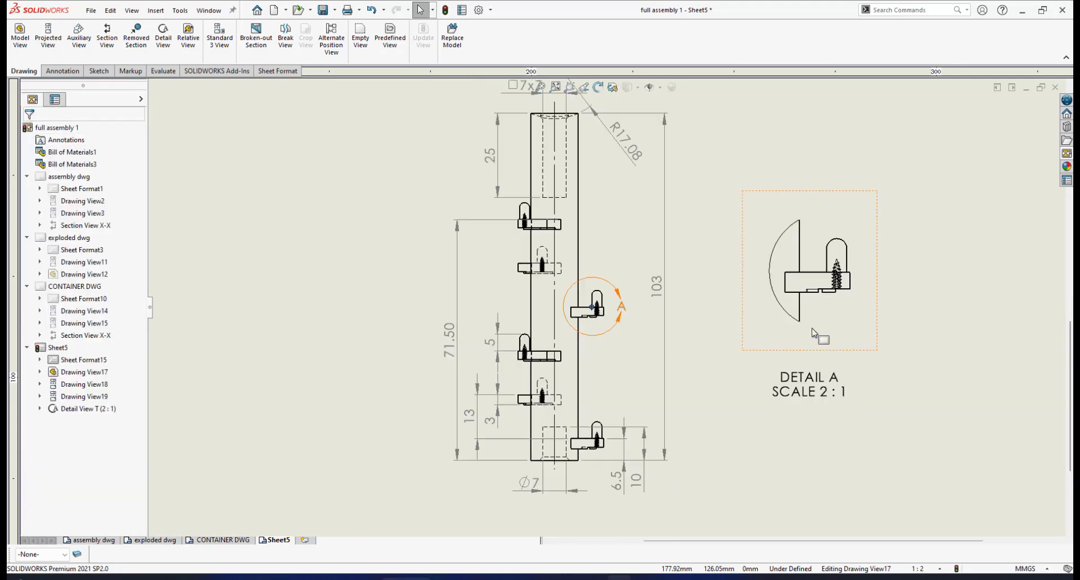
{"action": "scroll", "coordinate": [809, 321], "scroll_direction": "down", "scroll_amount": 2}
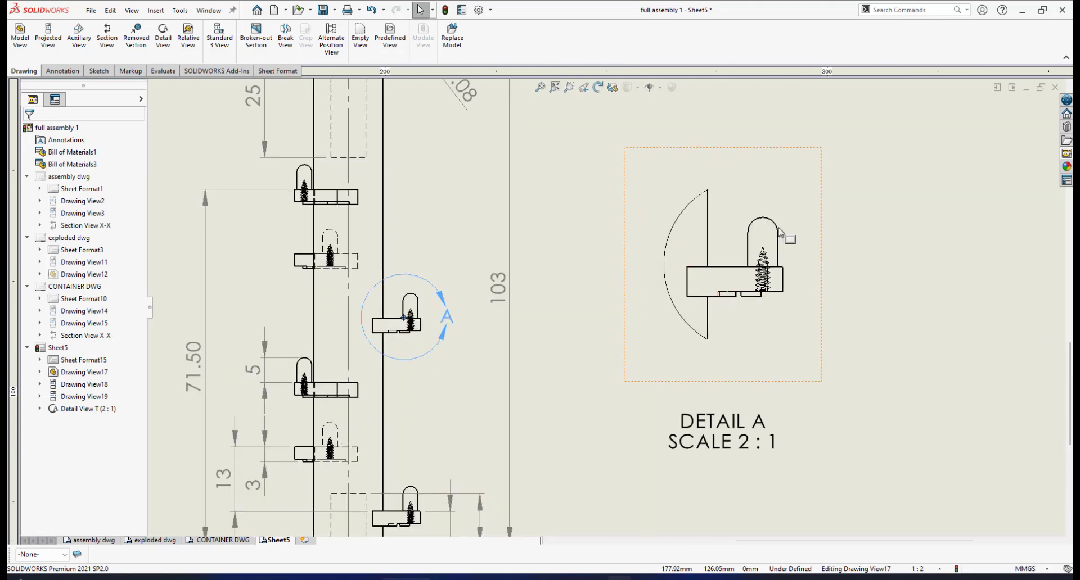
{"action": "scroll", "coordinate": [818, 288], "scroll_direction": "up", "scroll_amount": 1}
{"action": "left_click", "coordinate": [424, 288]}
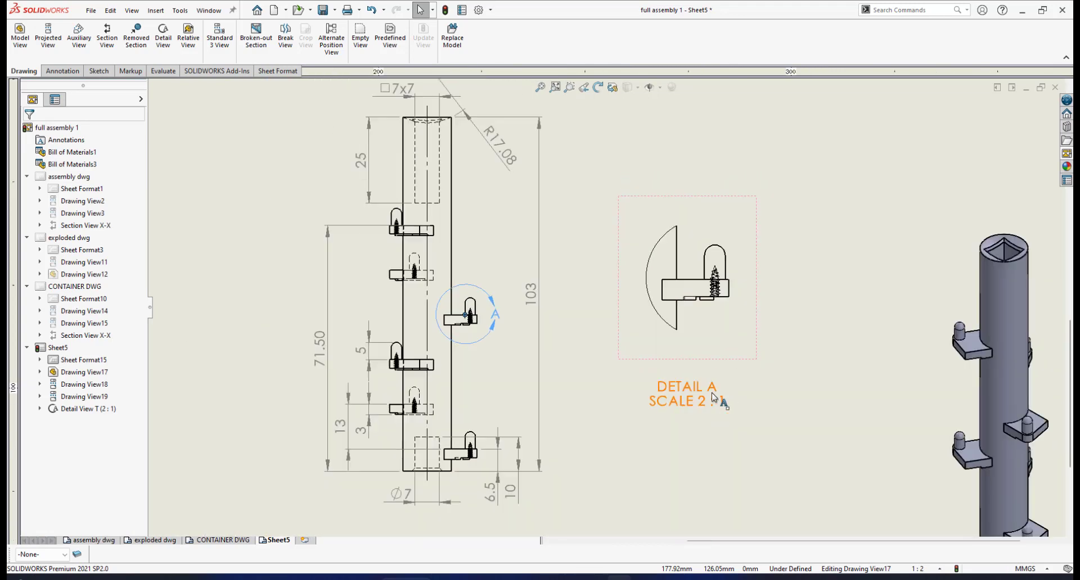
{"action": "scroll", "coordinate": [691, 439], "scroll_direction": "up", "scroll_amount": 2}
{"action": "scroll", "coordinate": [686, 374], "scroll_direction": "down", "scroll_amount": 2}
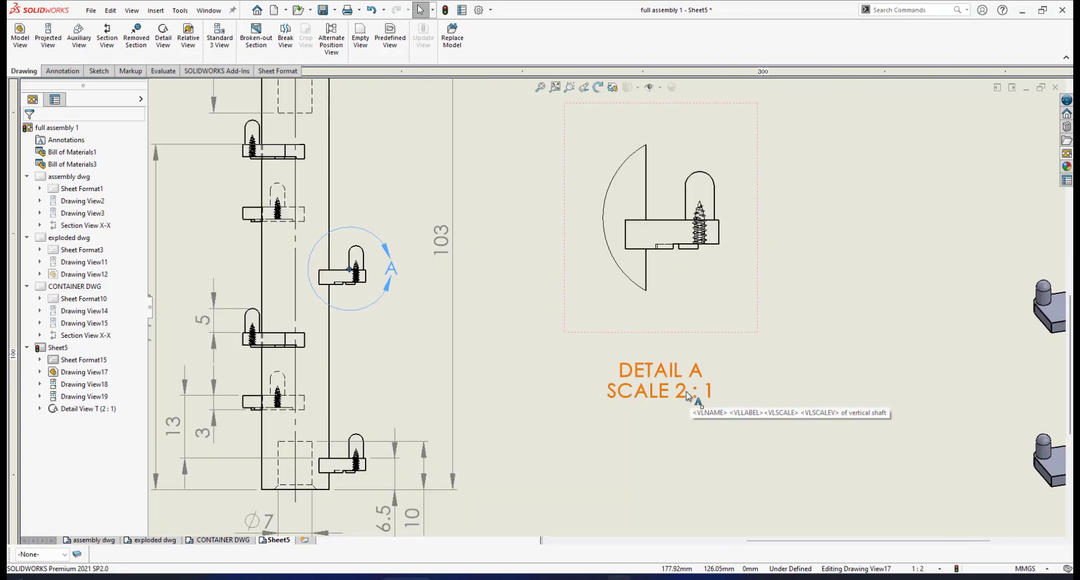
{"action": "scroll", "coordinate": [695, 265], "scroll_direction": "up", "scroll_amount": 2}
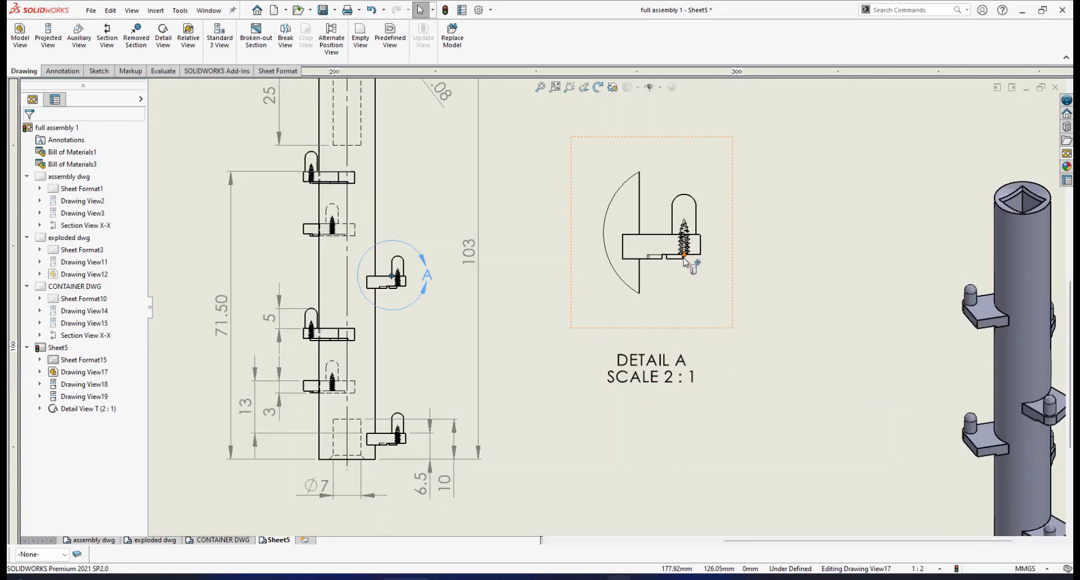
{"action": "scroll", "coordinate": [685, 262], "scroll_direction": "down", "scroll_amount": 2}
{"action": "scroll", "coordinate": [685, 262], "scroll_direction": "down", "scroll_amount": 2}
{"action": "scroll", "coordinate": [681, 264], "scroll_direction": "up", "scroll_amount": 3}
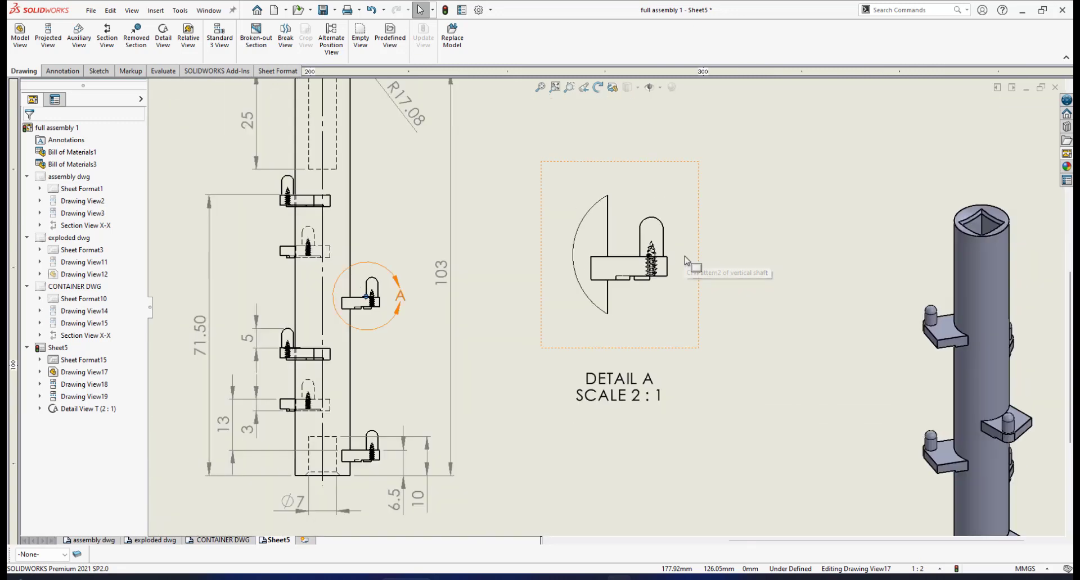
{"action": "scroll", "coordinate": [676, 267], "scroll_direction": "down", "scroll_amount": 1}
{"action": "scroll", "coordinate": [653, 270], "scroll_direction": "up", "scroll_amount": 2}
{"action": "scroll", "coordinate": [625, 298], "scroll_direction": "down", "scroll_amount": 3}
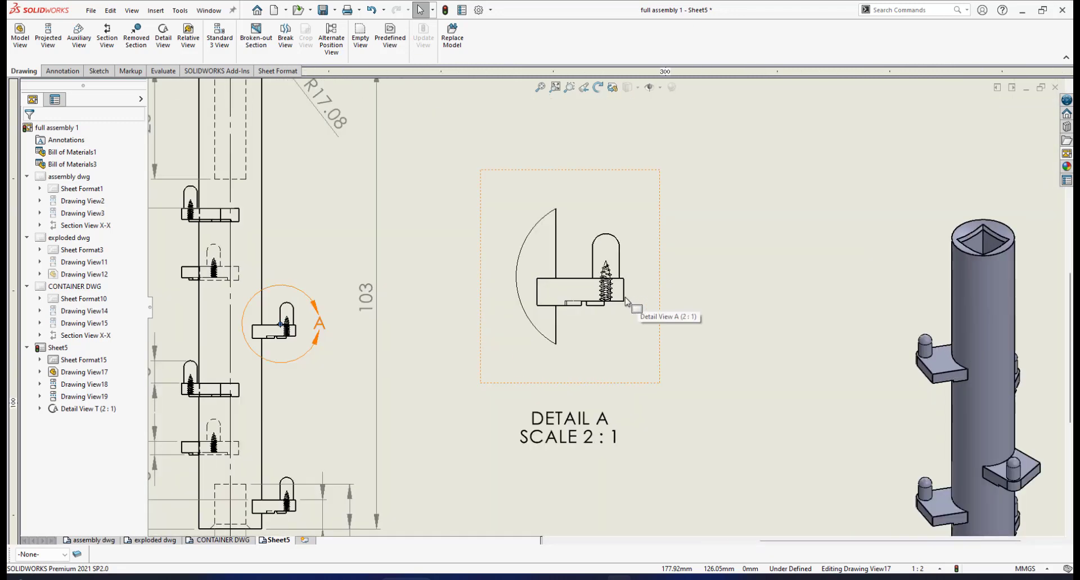
{"action": "scroll", "coordinate": [613, 304], "scroll_direction": "down", "scroll_amount": 2}
{"action": "scroll", "coordinate": [619, 309], "scroll_direction": "down", "scroll_amount": 1}
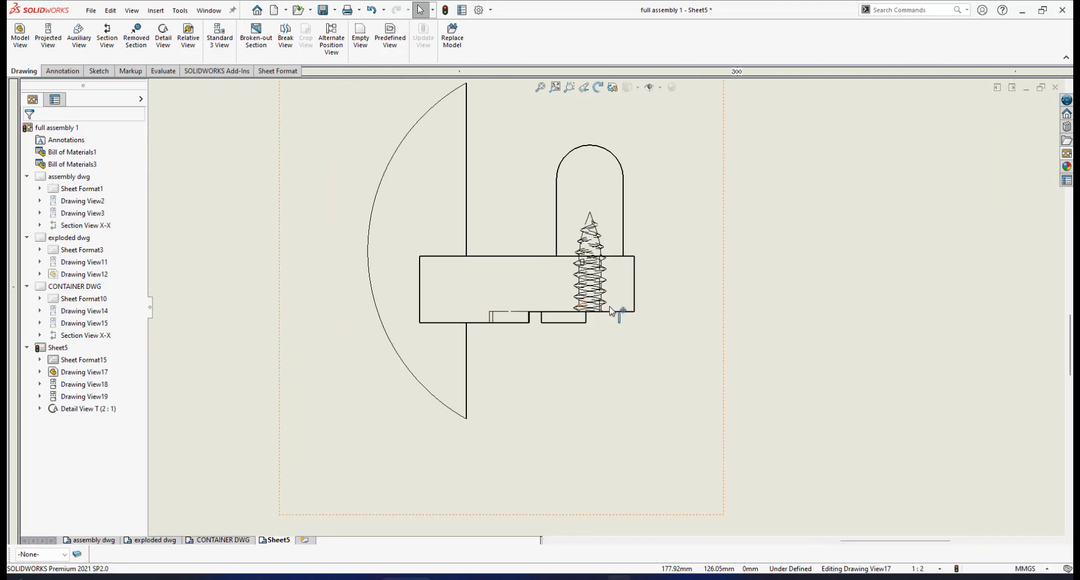
{"action": "scroll", "coordinate": [616, 247], "scroll_direction": "up", "scroll_amount": 1}
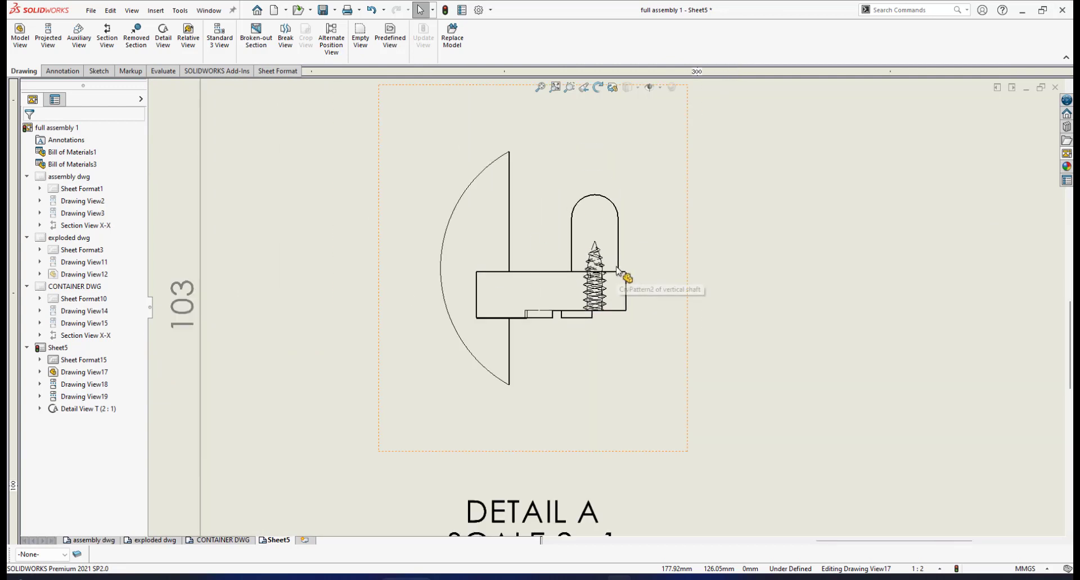
{"action": "scroll", "coordinate": [622, 279], "scroll_direction": "down", "scroll_amount": 1}
{"action": "scroll", "coordinate": [616, 308], "scroll_direction": "down", "scroll_amount": 1}
{"action": "scroll", "coordinate": [611, 350], "scroll_direction": "up", "scroll_amount": 1}
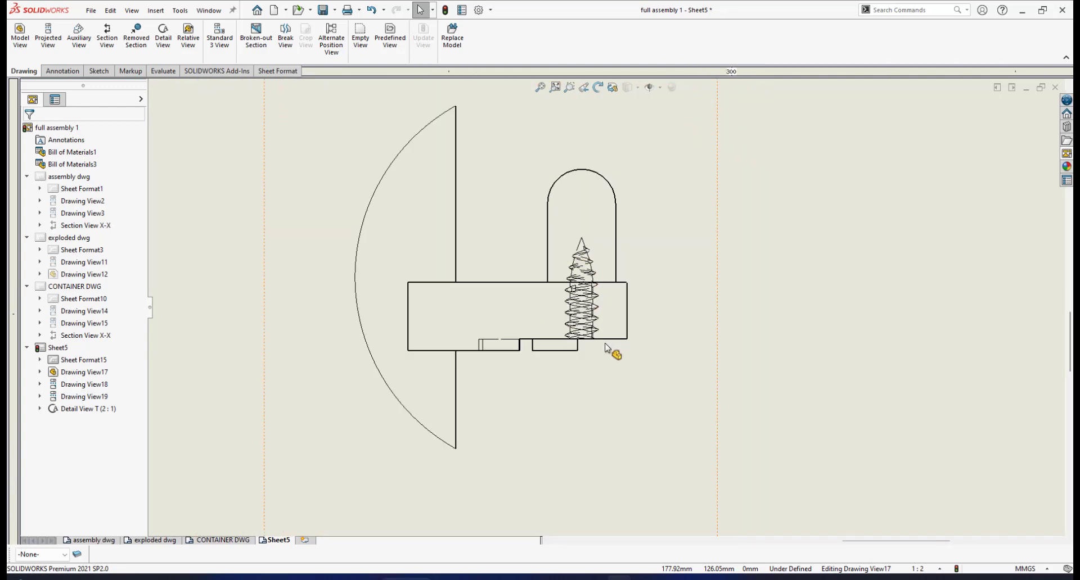
{"action": "scroll", "coordinate": [605, 337], "scroll_direction": "down", "scroll_amount": 1}
{"action": "scroll", "coordinate": [416, 335], "scroll_direction": "up", "scroll_amount": 7}
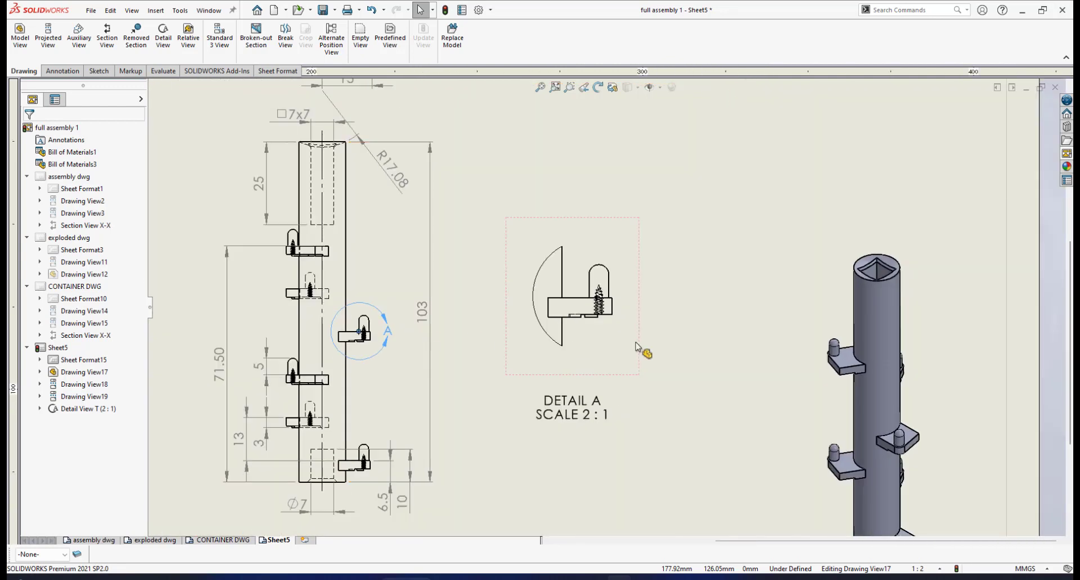
{"action": "scroll", "coordinate": [641, 349], "scroll_direction": "down", "scroll_amount": 5}
{"action": "scroll", "coordinate": [561, 325], "scroll_direction": "down", "scroll_amount": 1}
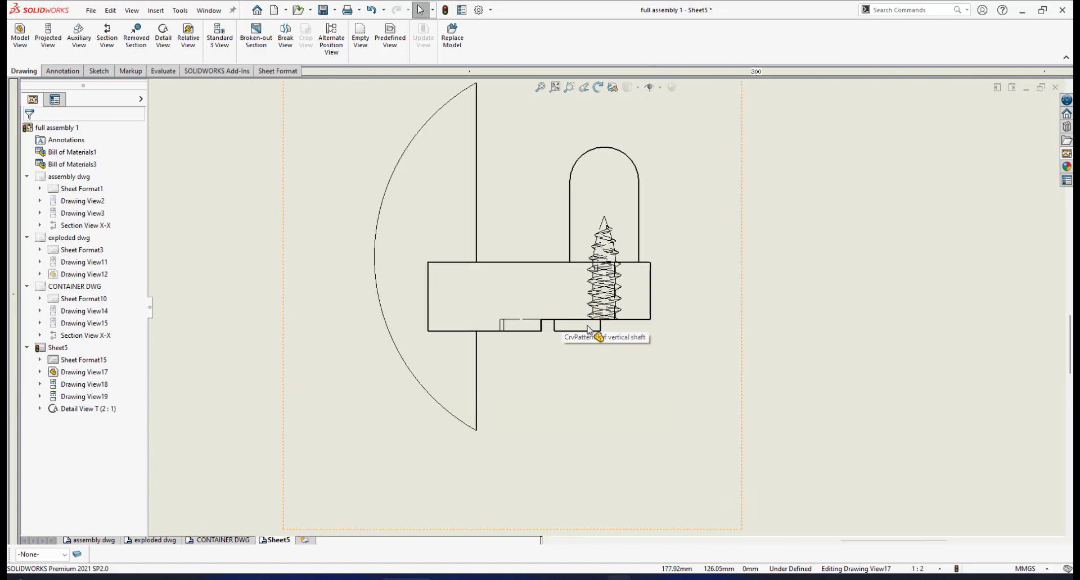
- Dimension the height of the small step under the bracket in detail view A and move the dimension text closer to the bracket
{"action": "left_click", "coordinate": [62, 71]}
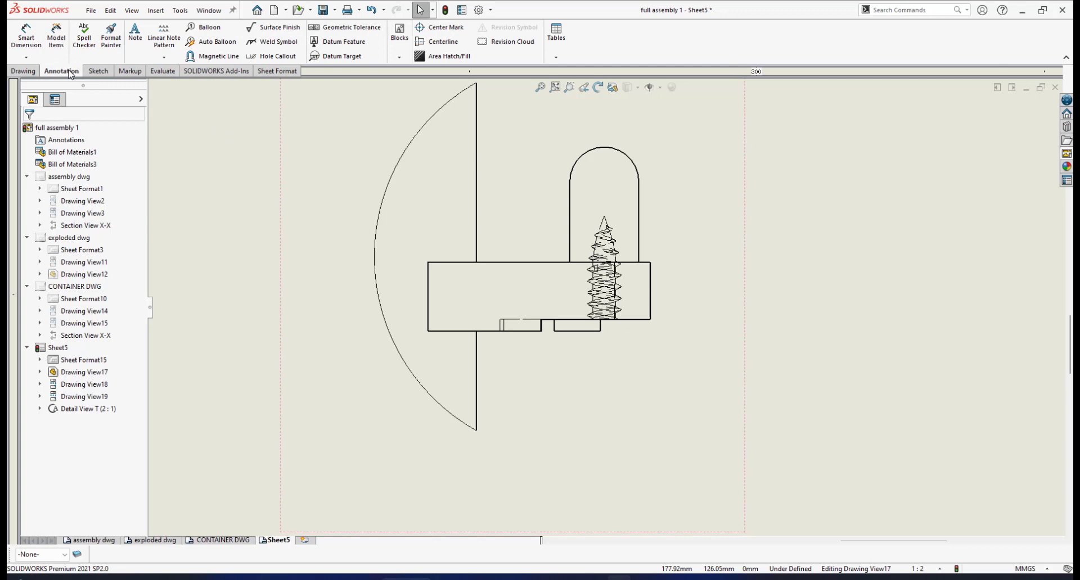
{"action": "left_click", "coordinate": [27, 41]}
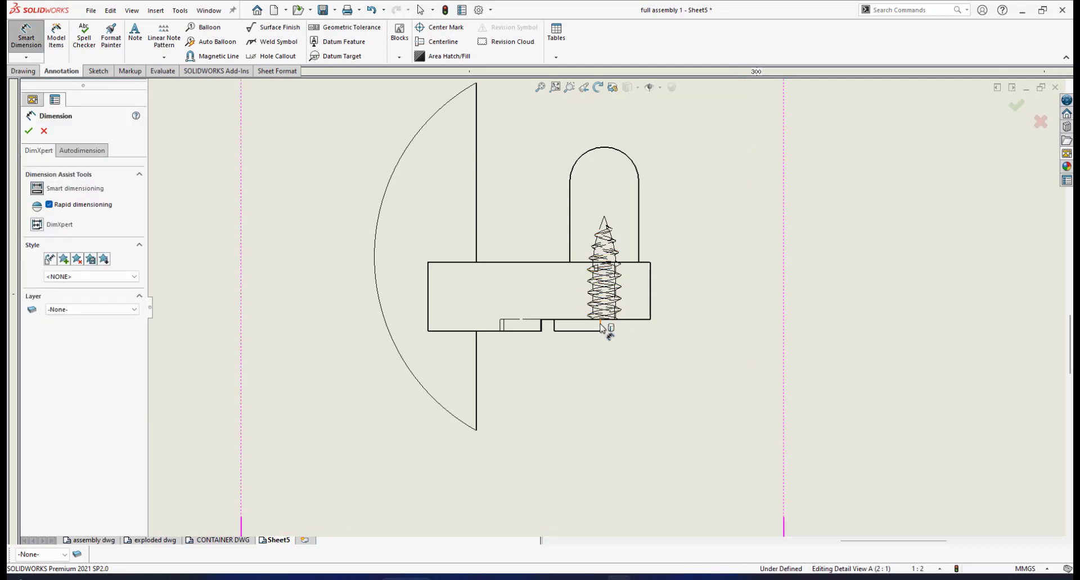
{"action": "left_click", "coordinate": [601, 326]}
{"action": "left_click", "coordinate": [599, 325]}
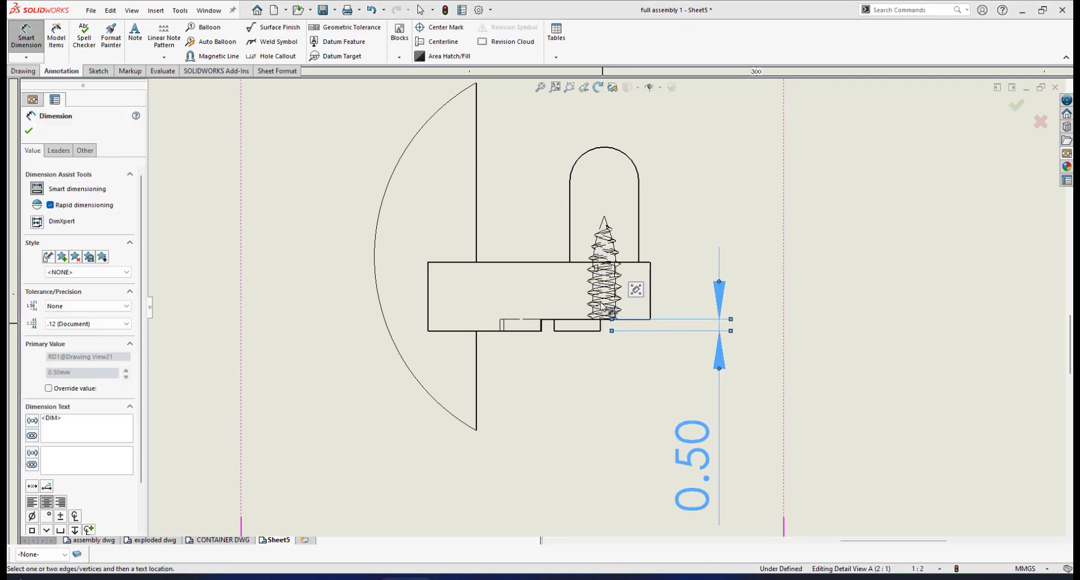
{"action": "left_click", "coordinate": [29, 130]}
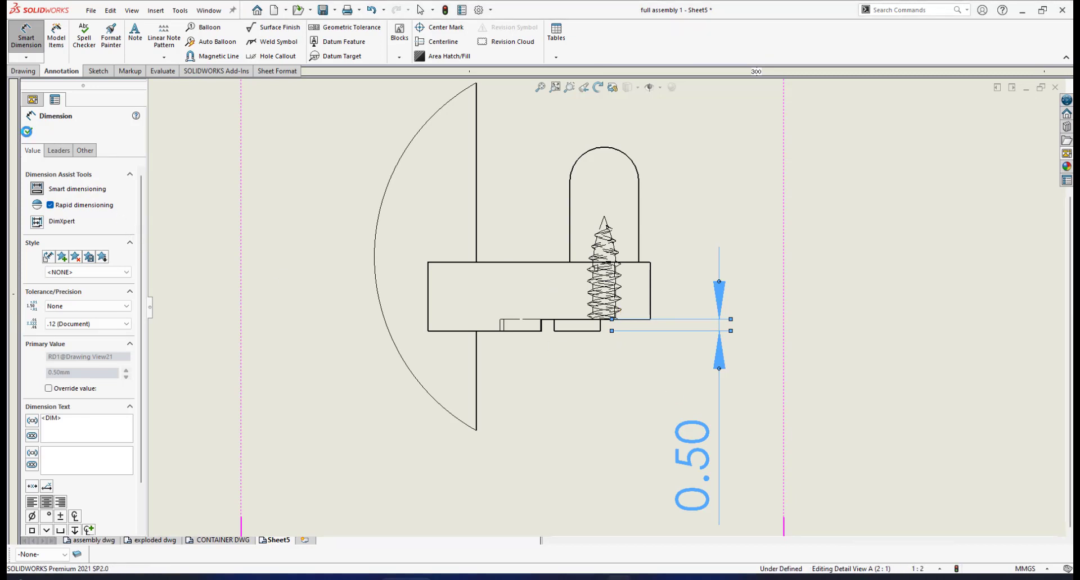
{"action": "scroll", "coordinate": [680, 429], "scroll_direction": "up", "scroll_amount": 2}
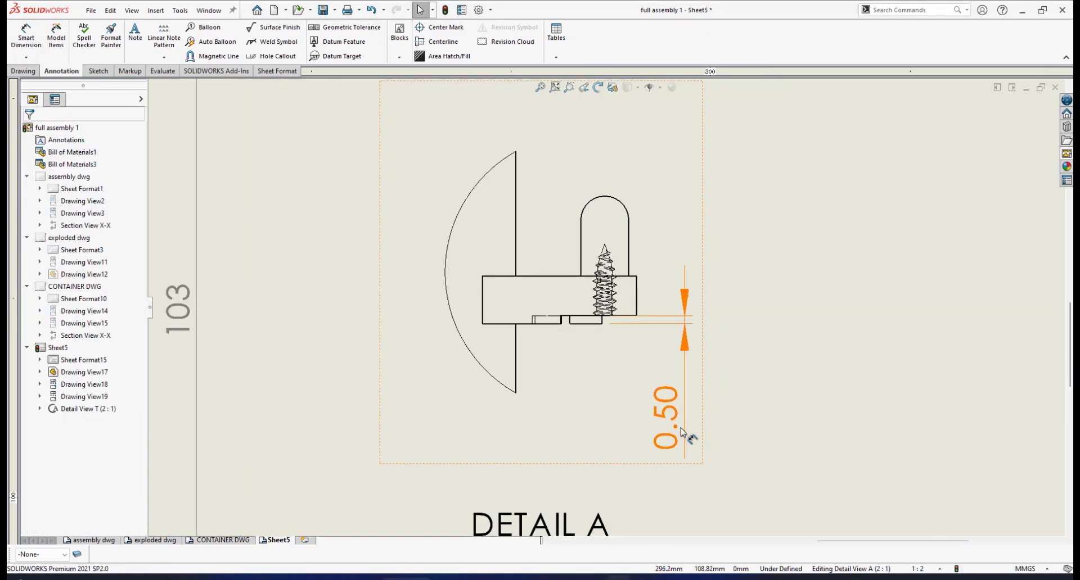
{"action": "left_click_drag", "start_coordinate": [662, 401], "coordinate": [662, 349]}
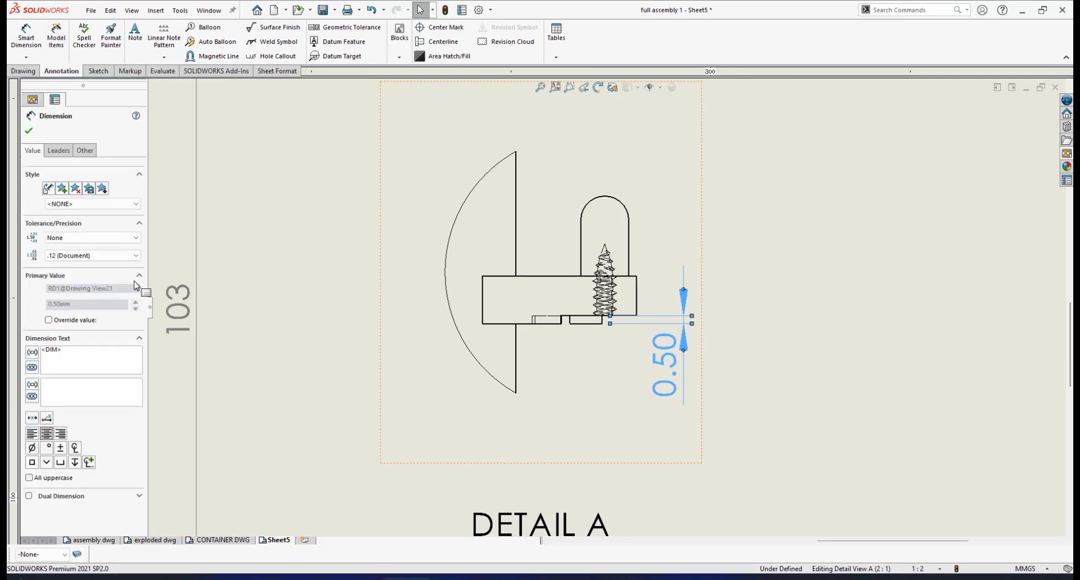
- Set the precision of the bracket's step height dimension in detail view A to one decimal place (.1)
{"action": "left_click", "coordinate": [135, 255]}
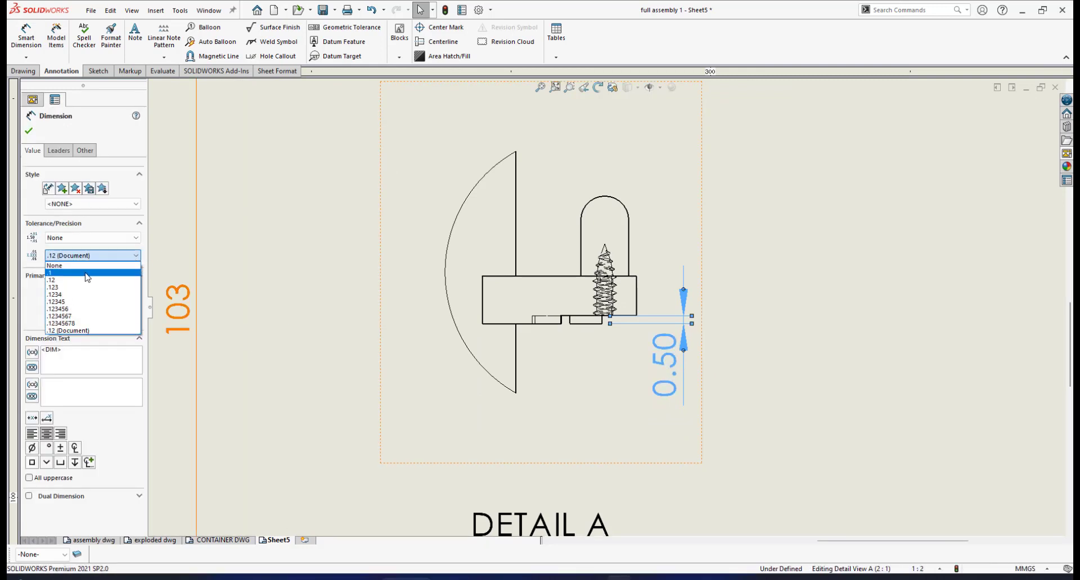
{"action": "left_click", "coordinate": [88, 275]}
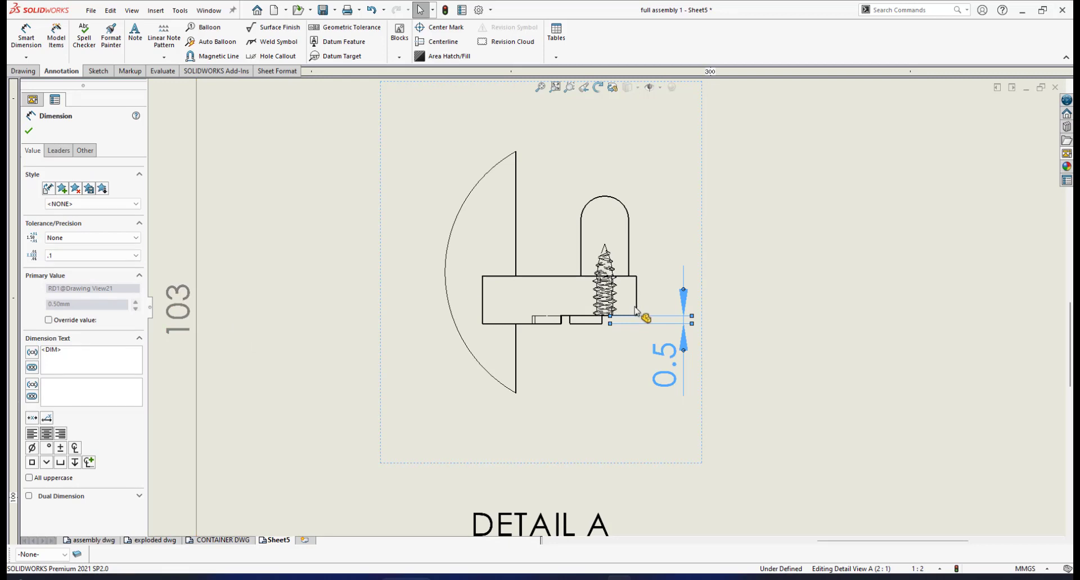
{"action": "scroll", "coordinate": [634, 324], "scroll_direction": "up", "scroll_amount": 1}
{"action": "scroll", "coordinate": [634, 323], "scroll_direction": "down", "scroll_amount": 4}
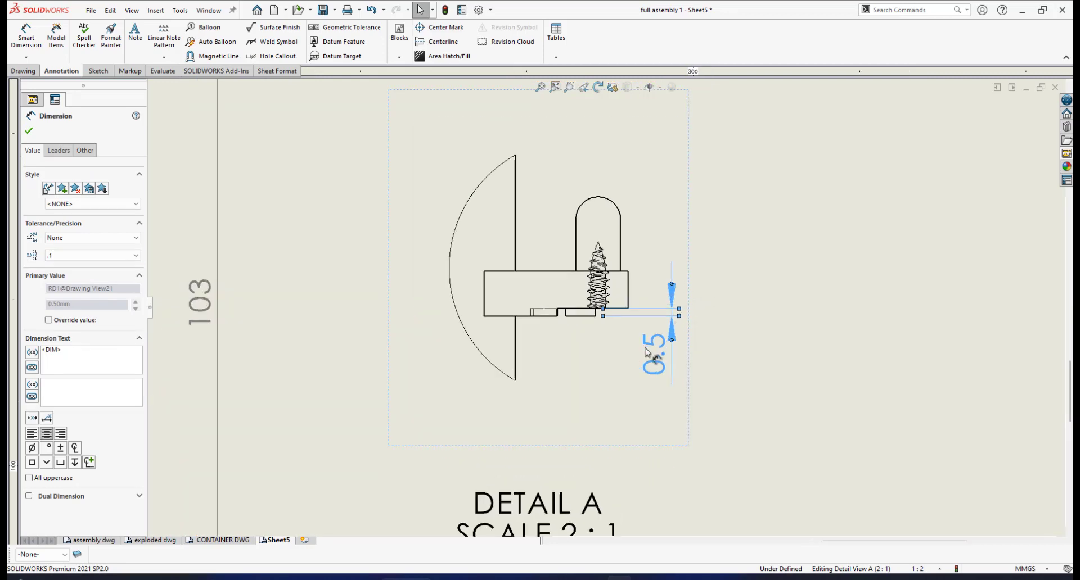
- Dimension the diameter of the screw shank in detail view A, placing the dimension below the bracket
{"action": "scroll", "coordinate": [543, 265], "scroll_direction": "down", "scroll_amount": 1}
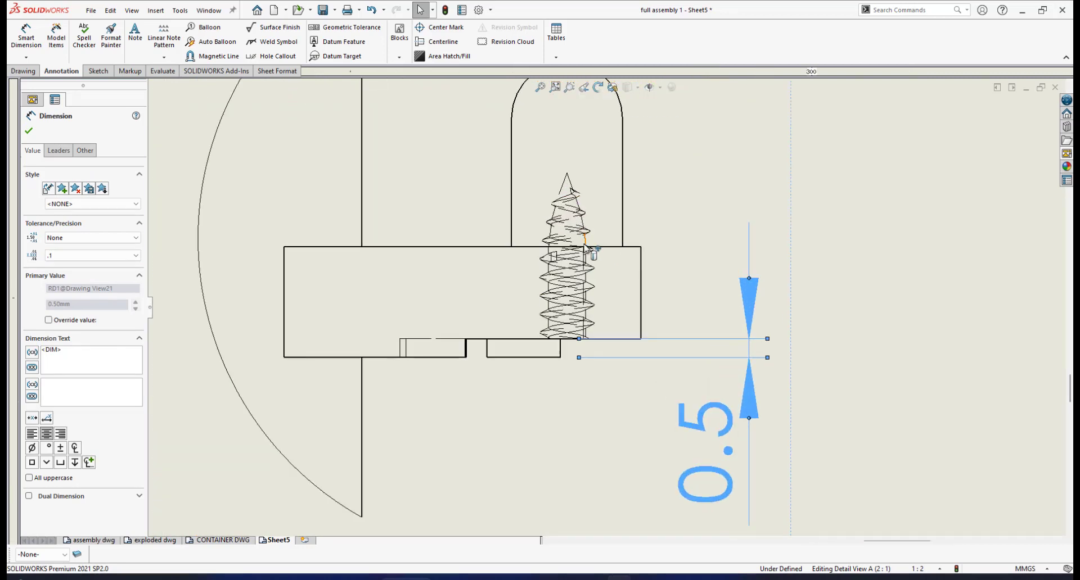
{"action": "scroll", "coordinate": [563, 270], "scroll_direction": "down", "scroll_amount": 2}
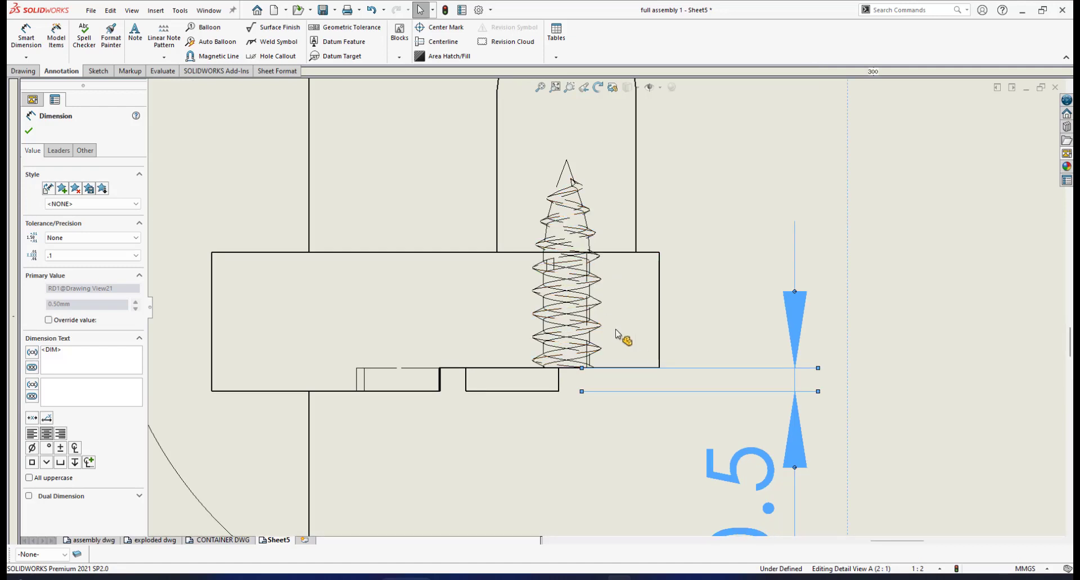
{"action": "left_click", "coordinate": [25, 35]}
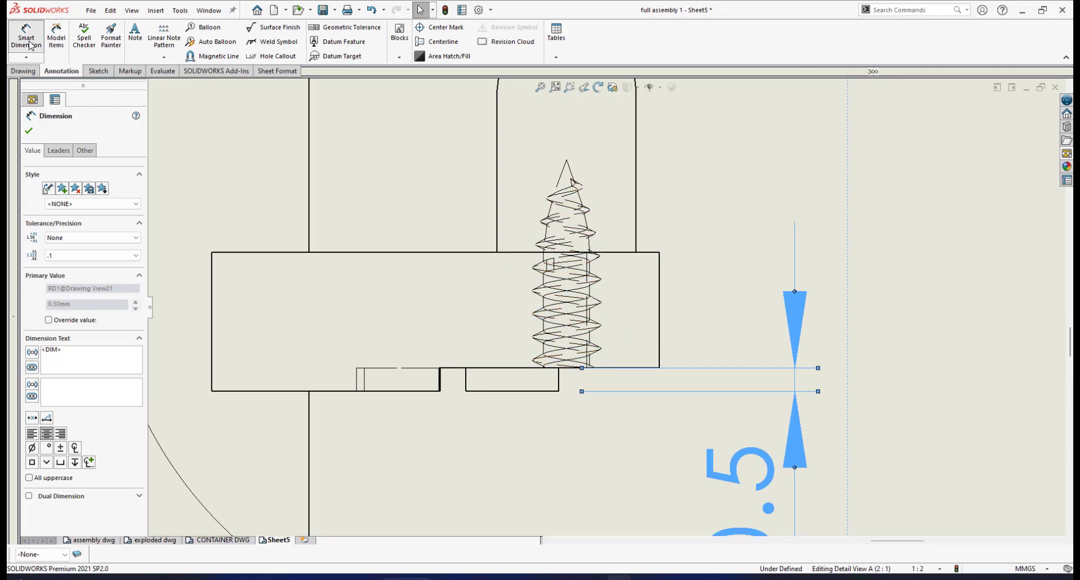
{"action": "scroll", "coordinate": [613, 318], "scroll_direction": "down", "scroll_amount": 1}
{"action": "scroll", "coordinate": [609, 320], "scroll_direction": "down", "scroll_amount": 2}
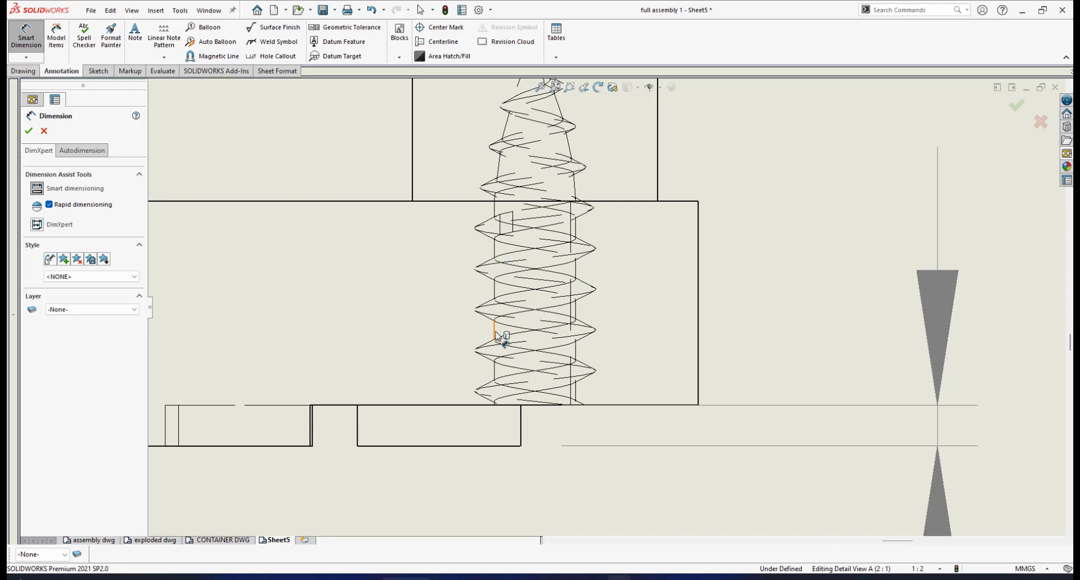
{"action": "left_click", "coordinate": [495, 370]}
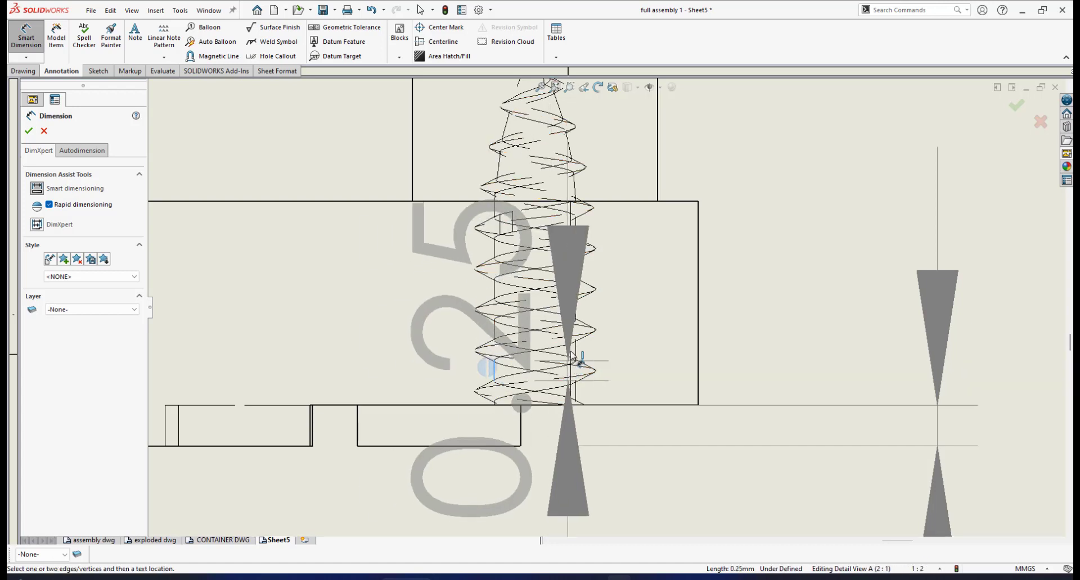
{"action": "left_click", "coordinate": [574, 353]}
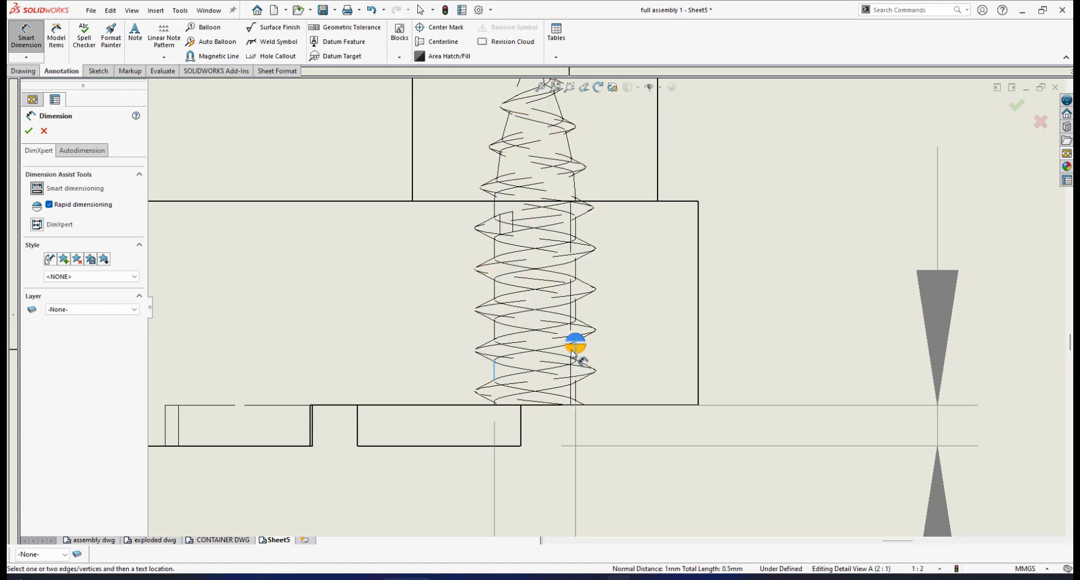
{"action": "left_click", "coordinate": [626, 416]}
{"action": "scroll", "coordinate": [624, 422], "scroll_direction": "up", "scroll_amount": 3}
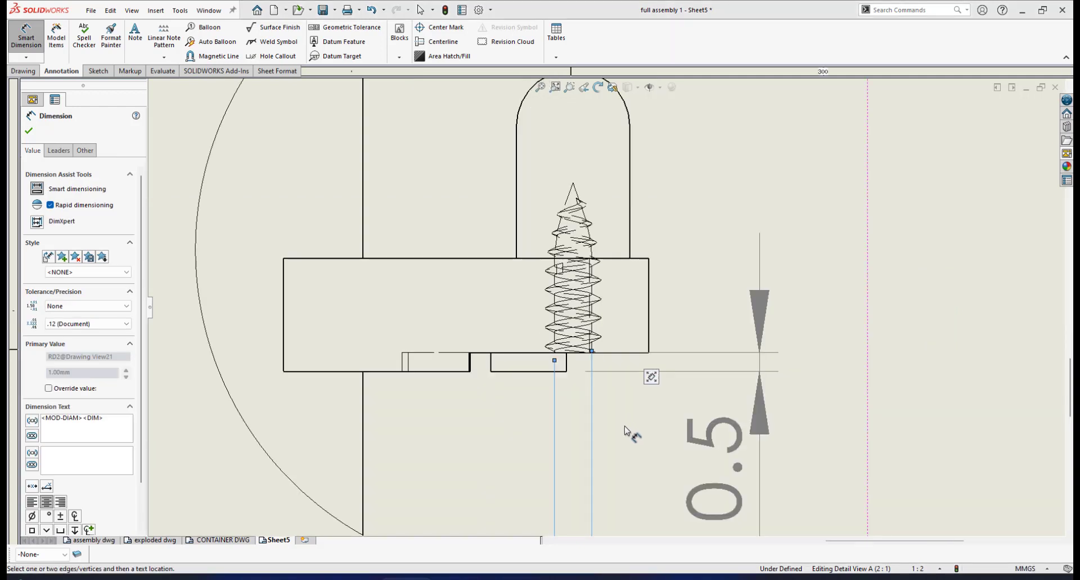
{"action": "scroll", "coordinate": [625, 431], "scroll_direction": "up", "scroll_amount": 3}
{"action": "scroll", "coordinate": [645, 398], "scroll_direction": "down", "scroll_amount": 3}
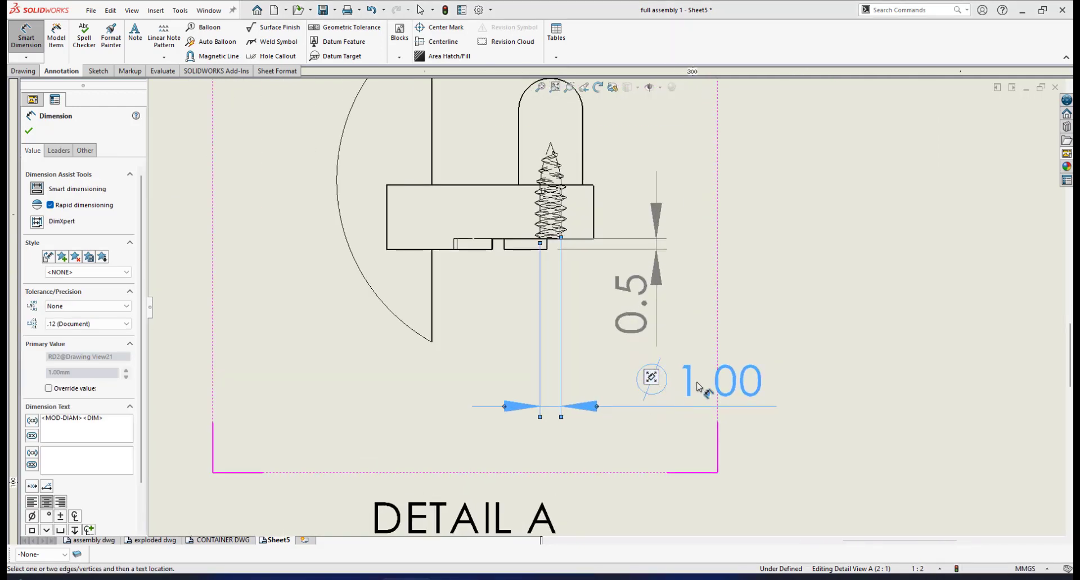
{"action": "scroll", "coordinate": [689, 386], "scroll_direction": "down", "scroll_amount": 2}
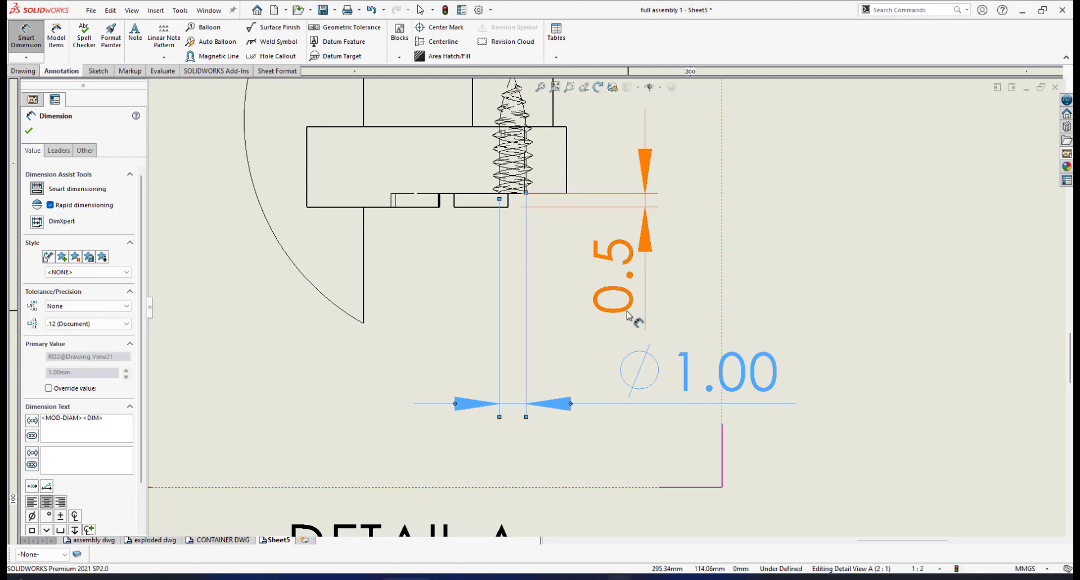
- Set the precision of the screw diameter dimension to None
{"action": "scroll", "coordinate": [628, 315], "scroll_direction": "up", "scroll_amount": 2}
{"action": "scroll", "coordinate": [622, 354], "scroll_direction": "down", "scroll_amount": 2}
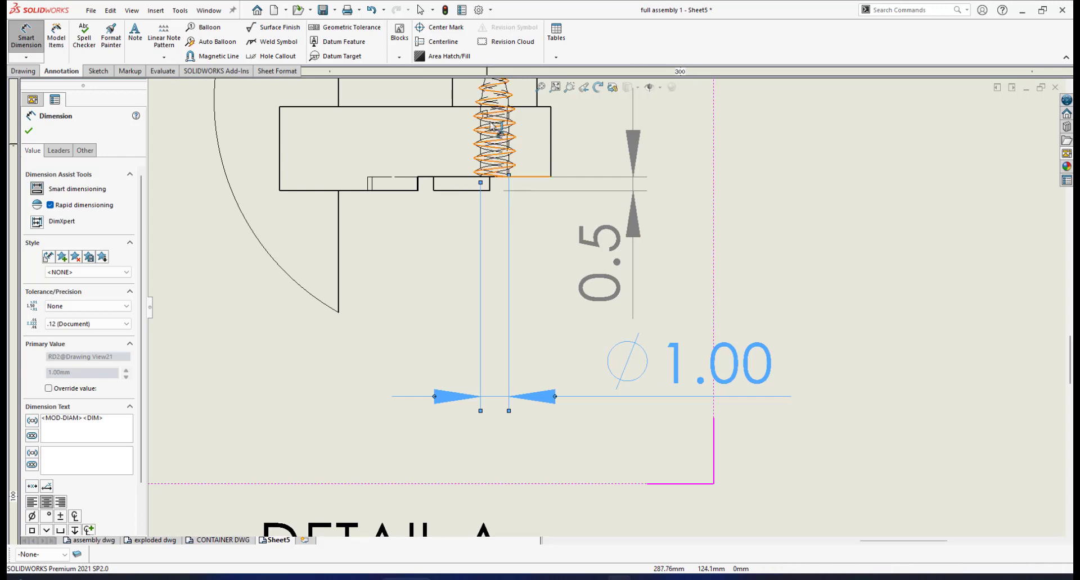
{"action": "scroll", "coordinate": [563, 309], "scroll_direction": "up", "scroll_amount": 1}
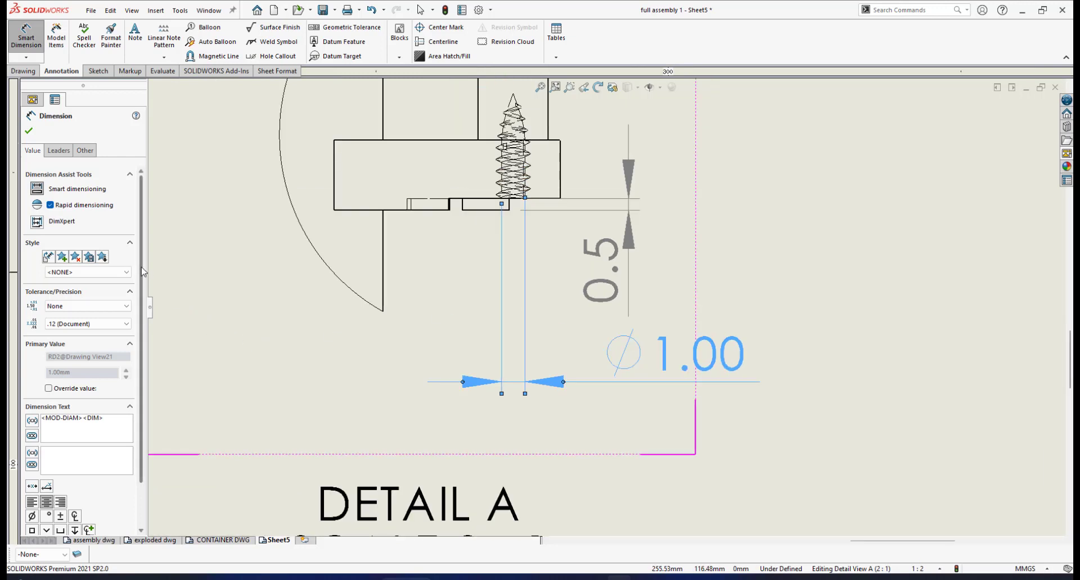
{"action": "left_click_drag", "start_coordinate": [142, 272], "coordinate": [141, 348]}
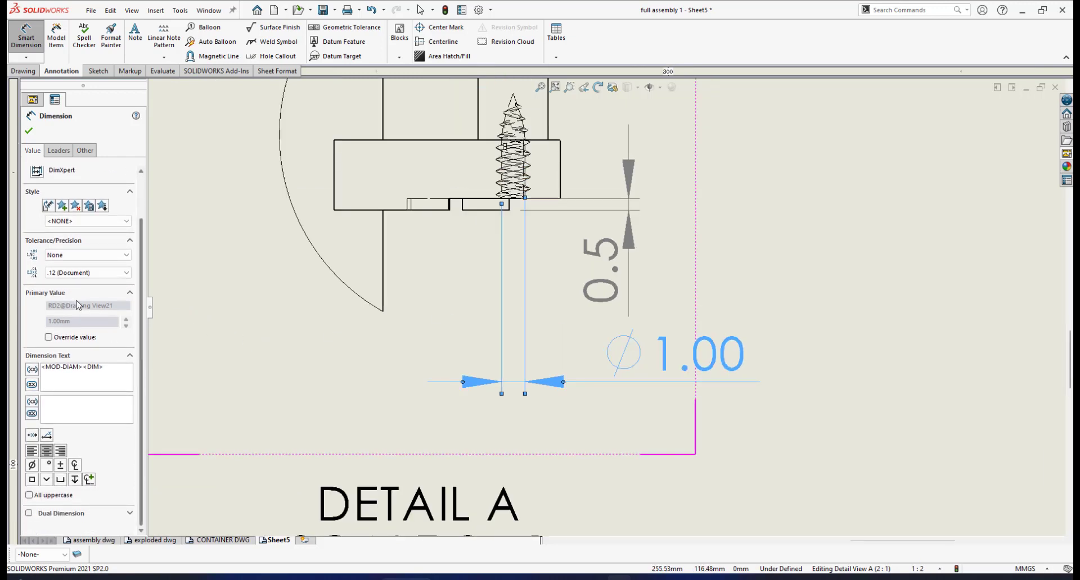
{"action": "left_click", "coordinate": [79, 273]}
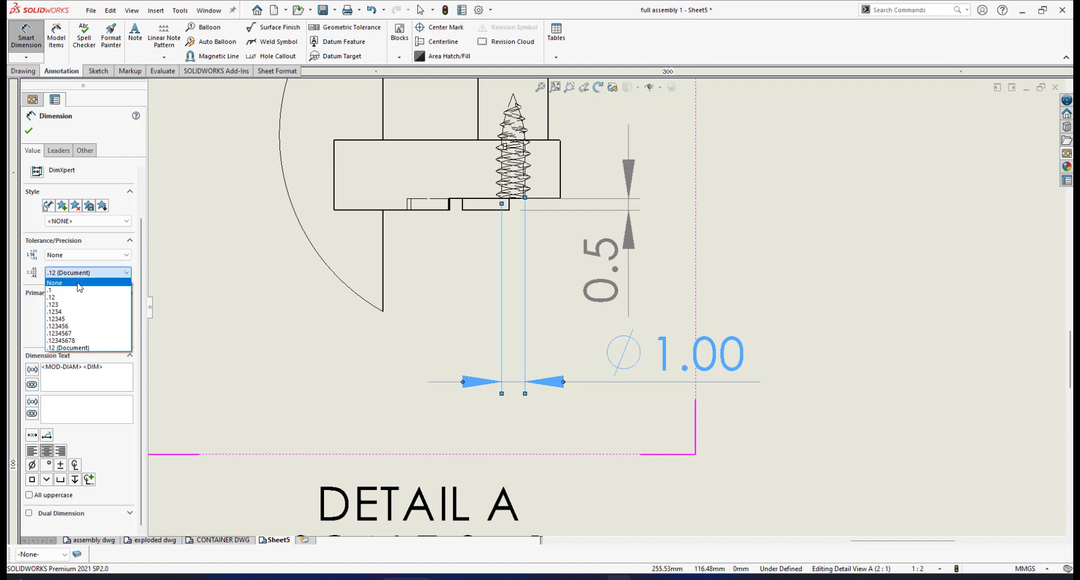
{"action": "left_click", "coordinate": [79, 283]}
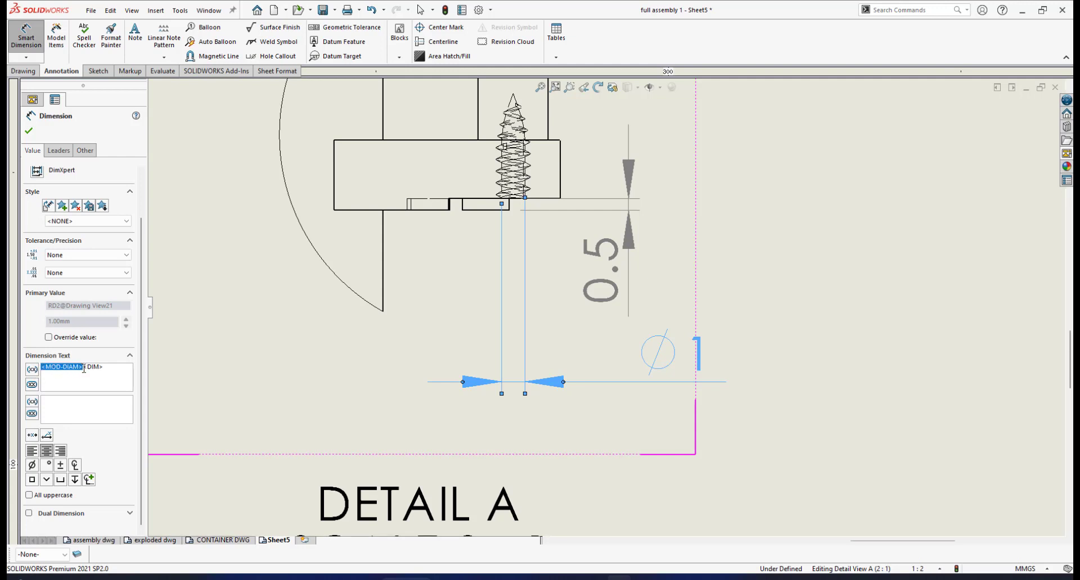
- Replace the diameter symbol in the screw dimension text with M and append X0.5, giving M1X0.5
{"action": "key", "text": "Delete"}
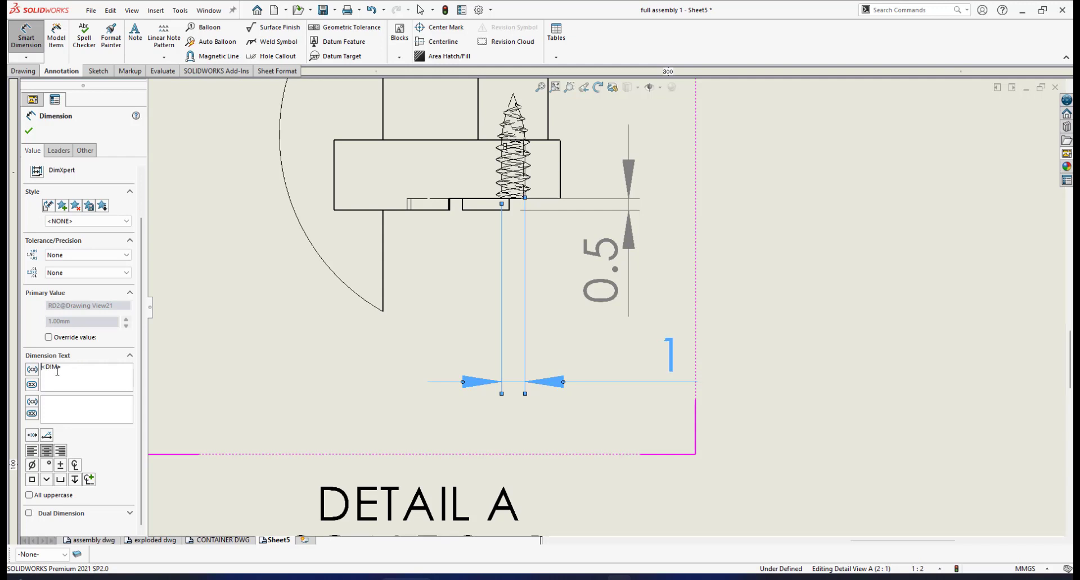
{"action": "type", "text": "M"}
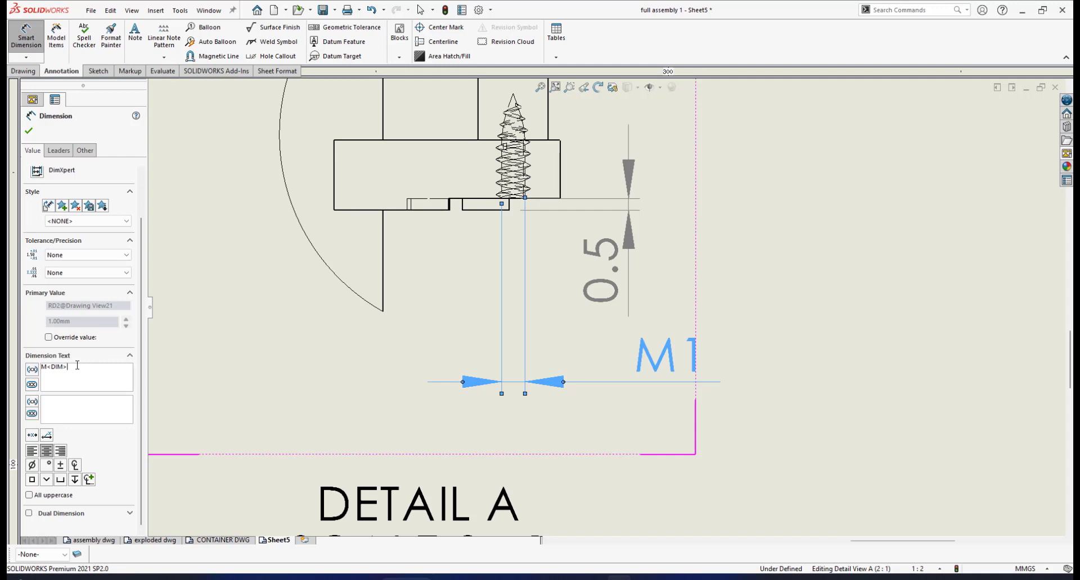
{"action": "type", "text": "x"}
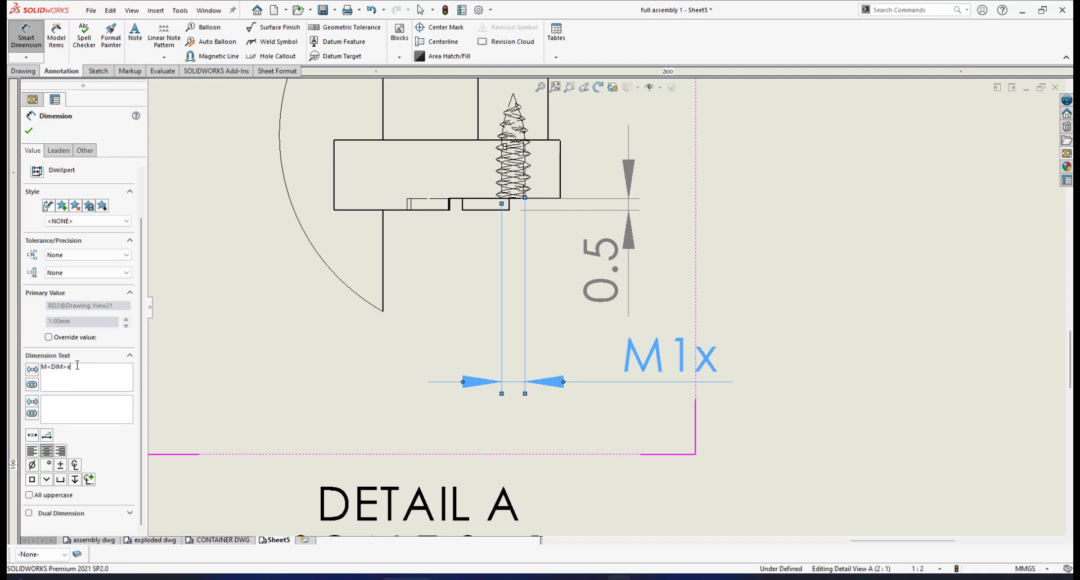
{"action": "key", "text": "BackSpace"}
{"action": "type", "text": "X"}
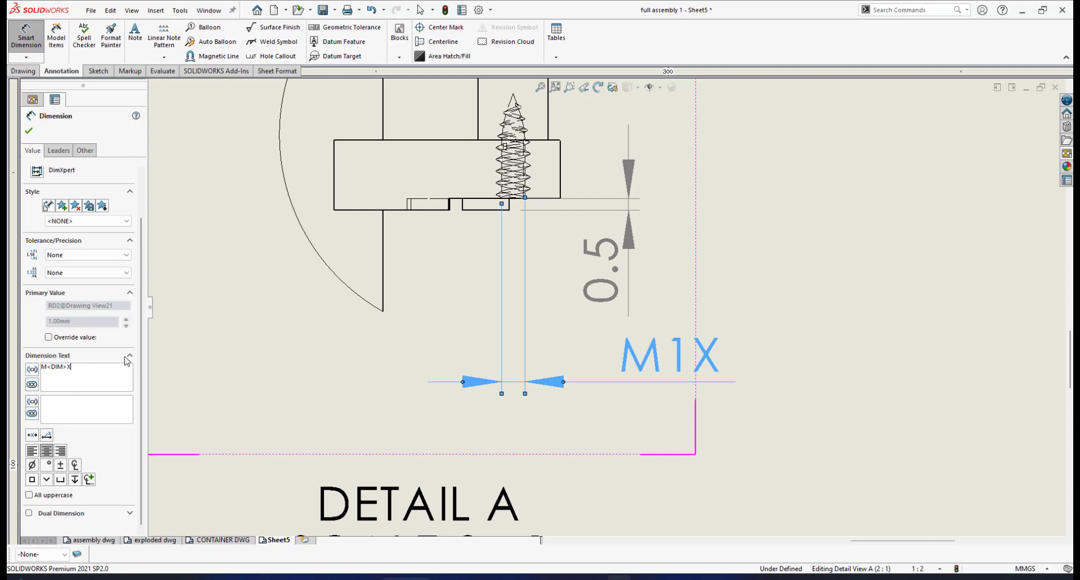
{"action": "type", "text": "0"}
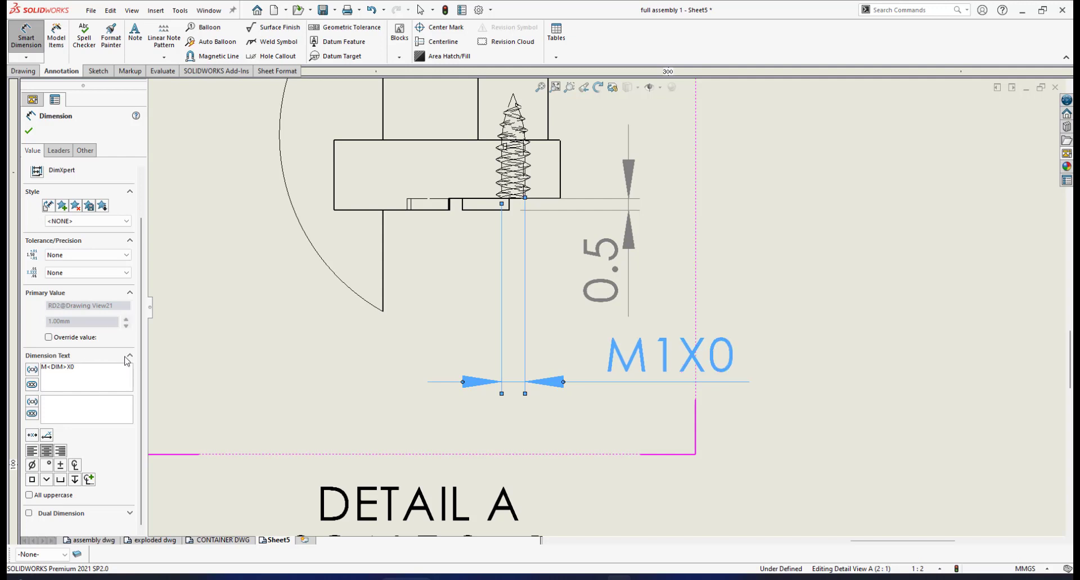
{"action": "type", "text": ".5"}
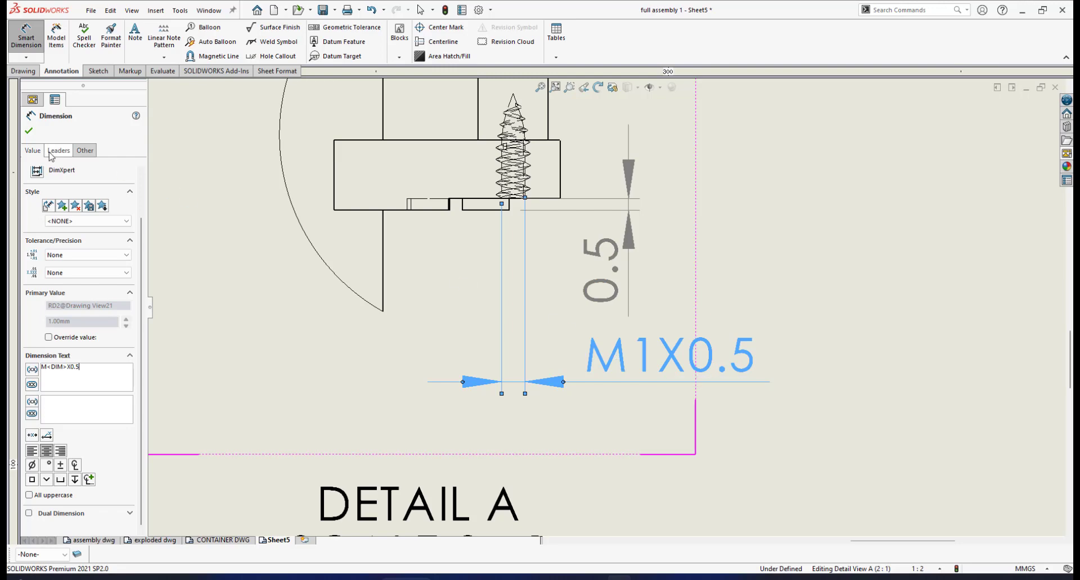
{"action": "left_click", "coordinate": [28, 131]}
- Move the DETAIL A, SCALE 2 : 1 label slightly farther below the detail view
{"action": "scroll", "coordinate": [568, 315], "scroll_direction": "up", "scroll_amount": 5}
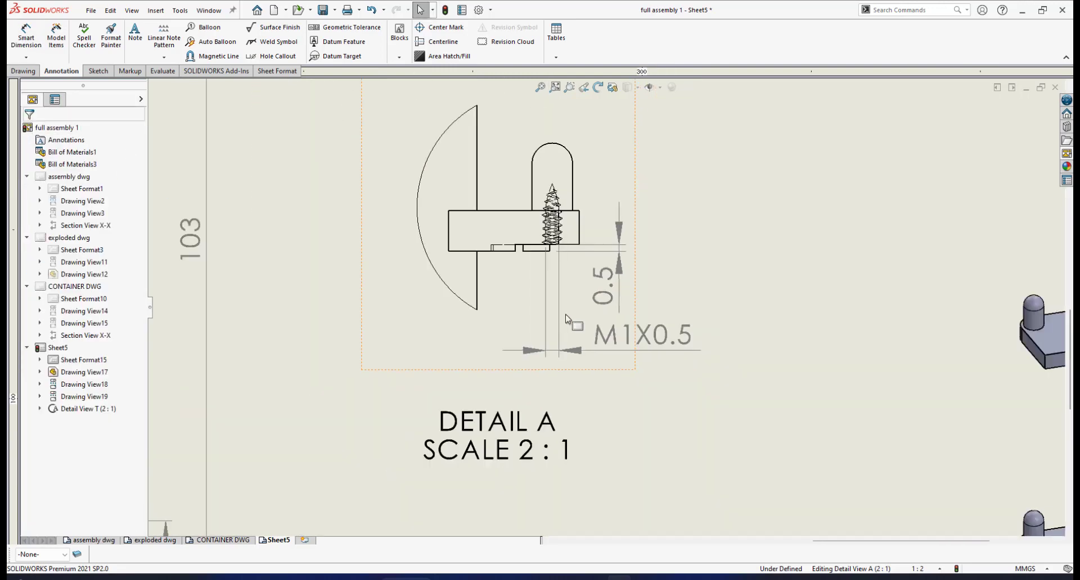
{"action": "scroll", "coordinate": [568, 316], "scroll_direction": "down", "scroll_amount": 1}
{"action": "scroll", "coordinate": [619, 321], "scroll_direction": "up", "scroll_amount": 2}
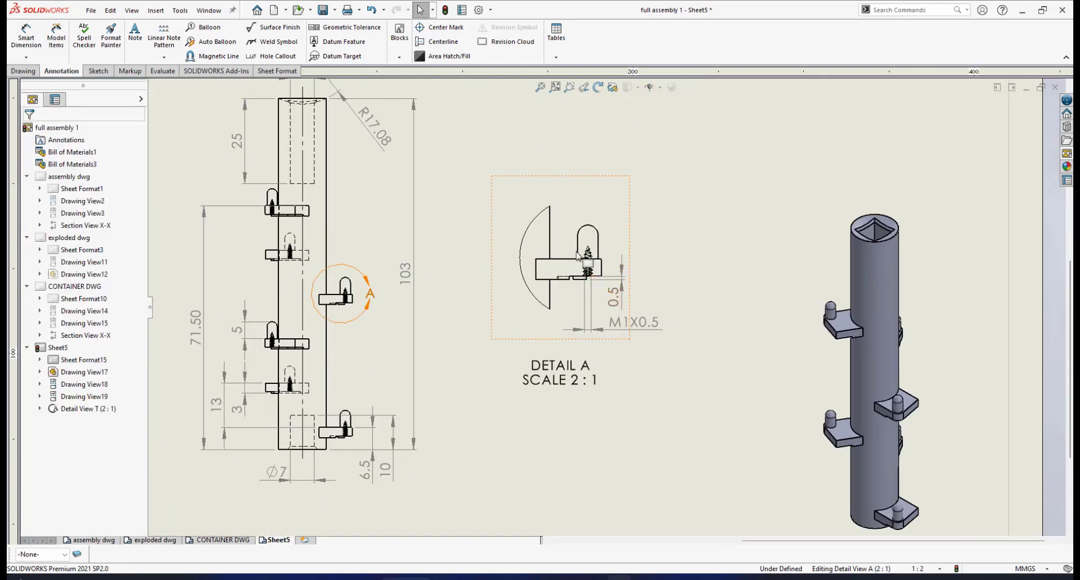
{"action": "scroll", "coordinate": [618, 322], "scroll_direction": "down", "scroll_amount": 2}
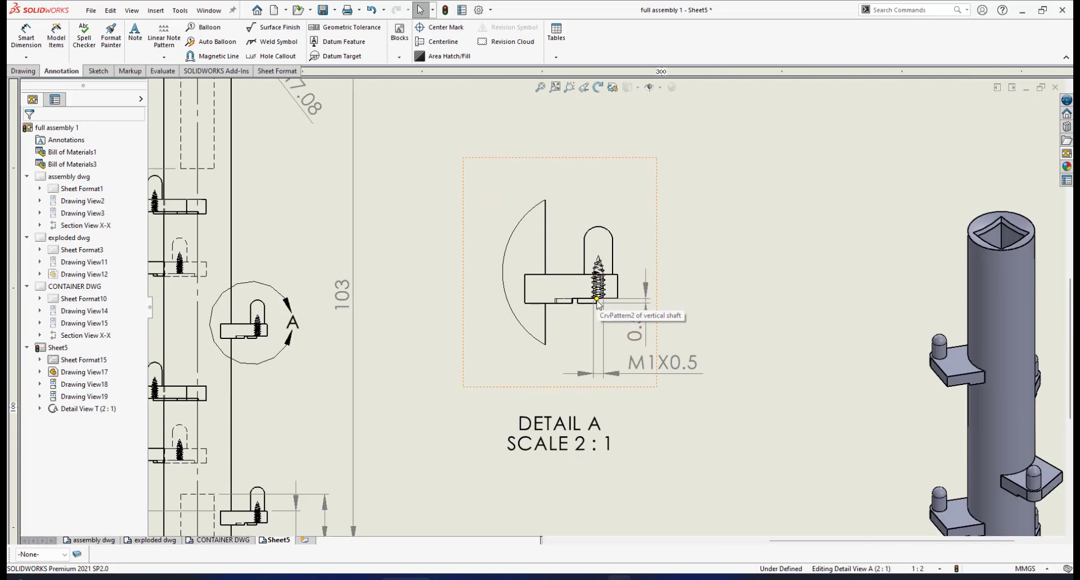
{"action": "scroll", "coordinate": [607, 309], "scroll_direction": "up", "scroll_amount": 2}
{"action": "scroll", "coordinate": [629, 340], "scroll_direction": "down", "scroll_amount": 2}
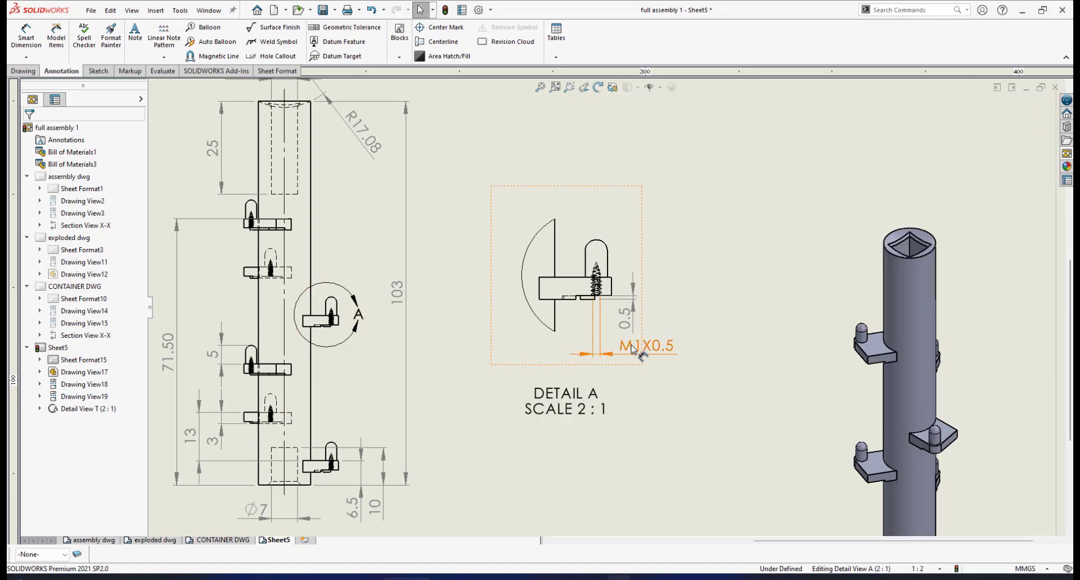
{"action": "scroll", "coordinate": [616, 360], "scroll_direction": "up", "scroll_amount": 3}
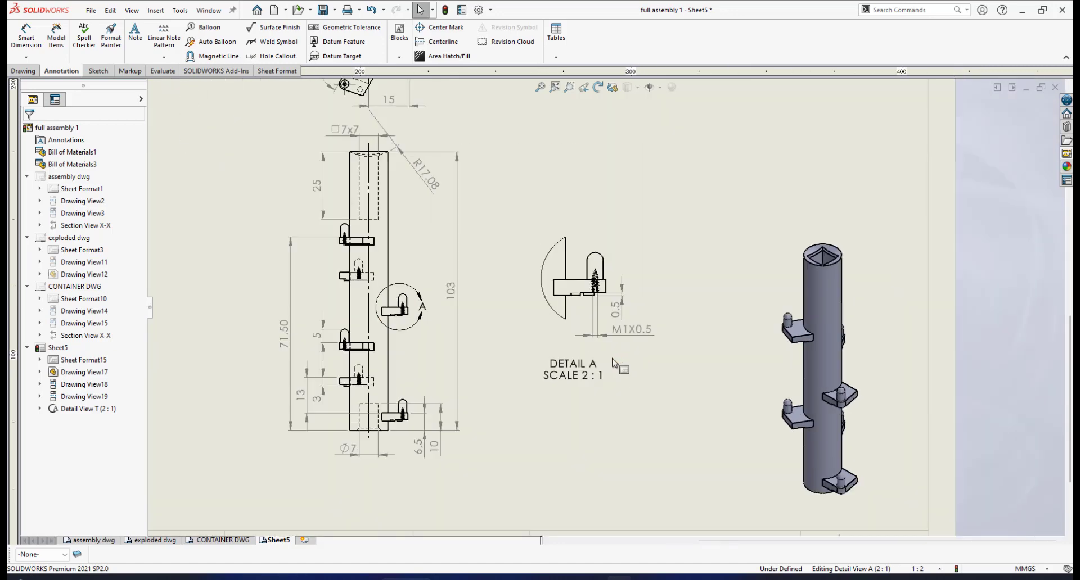
{"action": "scroll", "coordinate": [615, 368], "scroll_direction": "down", "scroll_amount": 2}
{"action": "left_click", "coordinate": [586, 354]}
{"action": "left_click_drag", "start_coordinate": [585, 352], "coordinate": [590, 373]}
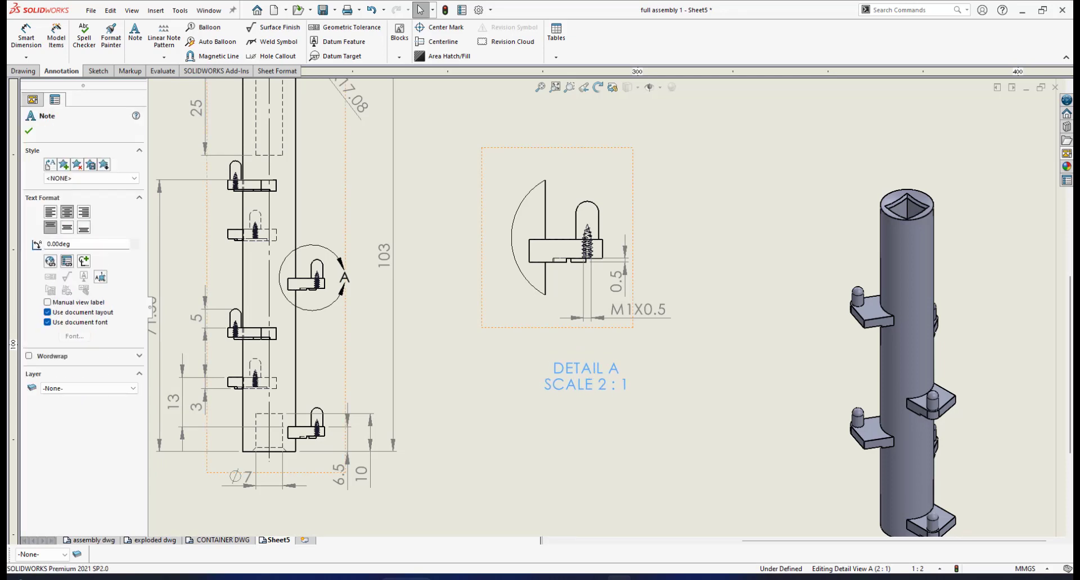
{"action": "scroll", "coordinate": [586, 340], "scroll_direction": "down", "scroll_amount": 1}
{"action": "left_click", "coordinate": [718, 349]}
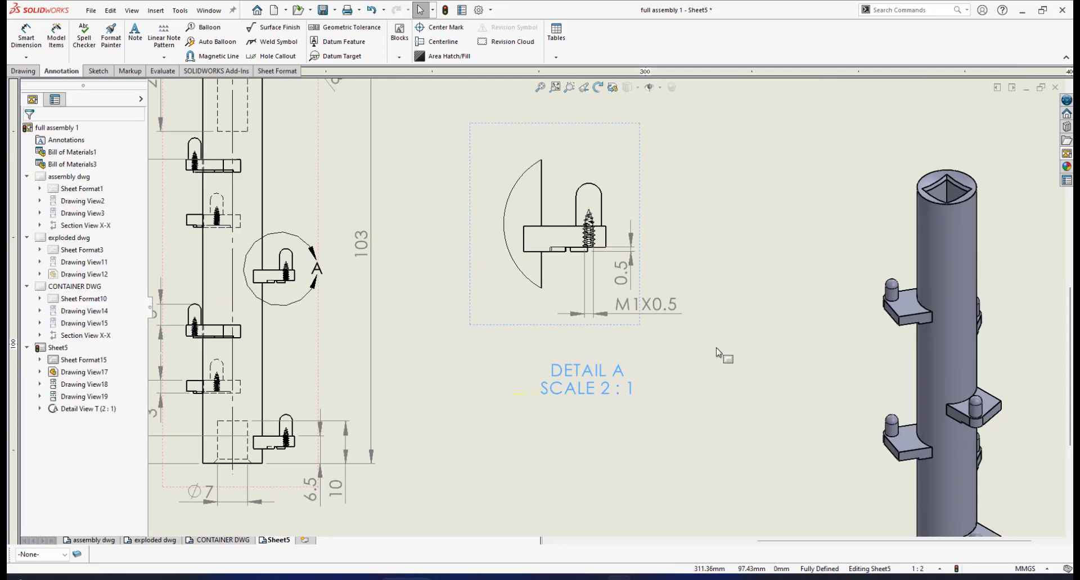
- Add the note 6 ARMS FOR BLADES between the detail view and its DETAIL A label, and centre it above the label
{"action": "left_click", "coordinate": [135, 33]}
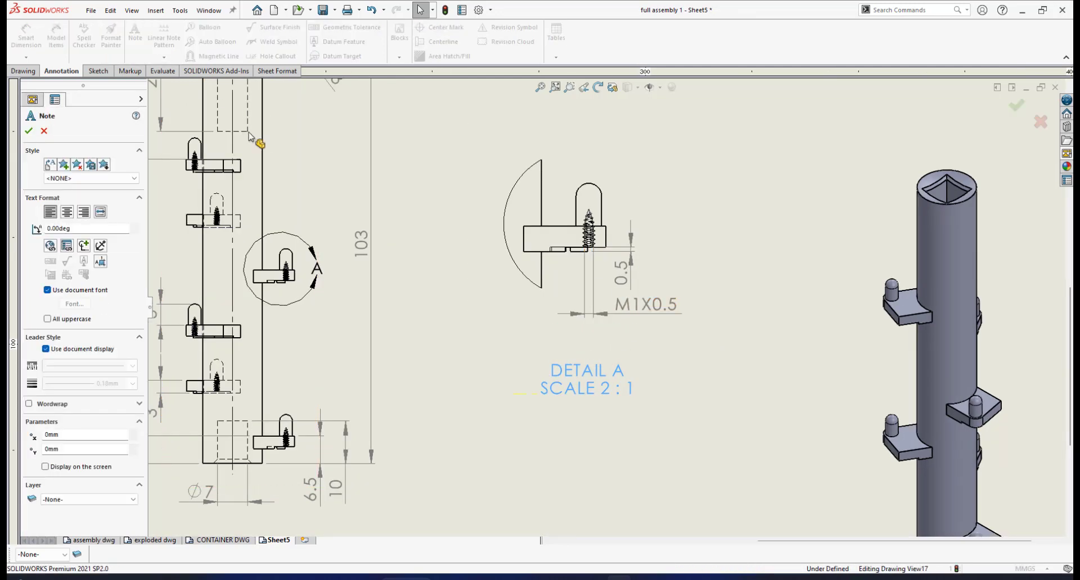
{"action": "left_click", "coordinate": [565, 350]}
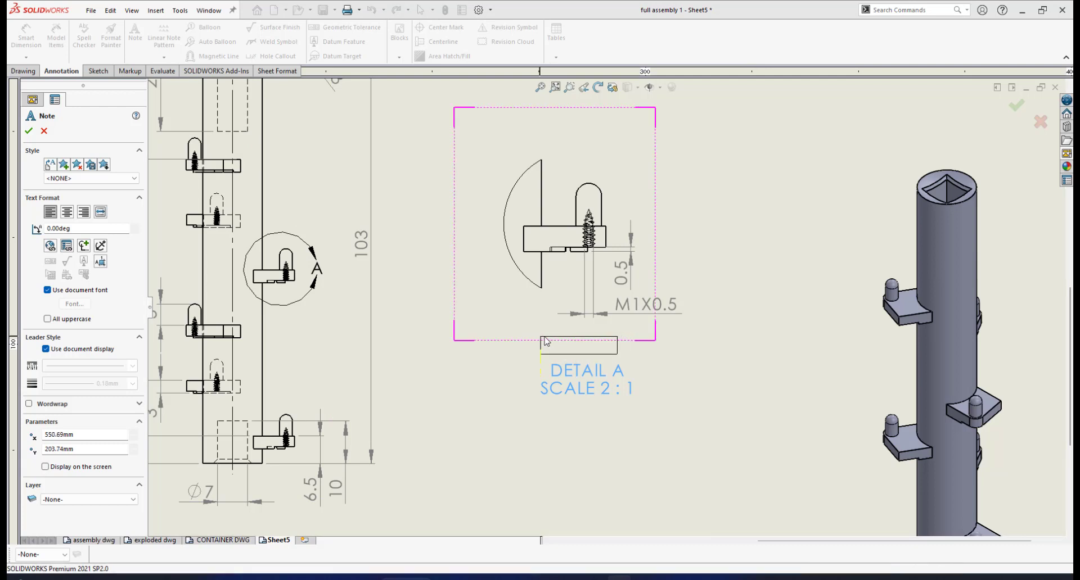
{"action": "left_click", "coordinate": [541, 340]}
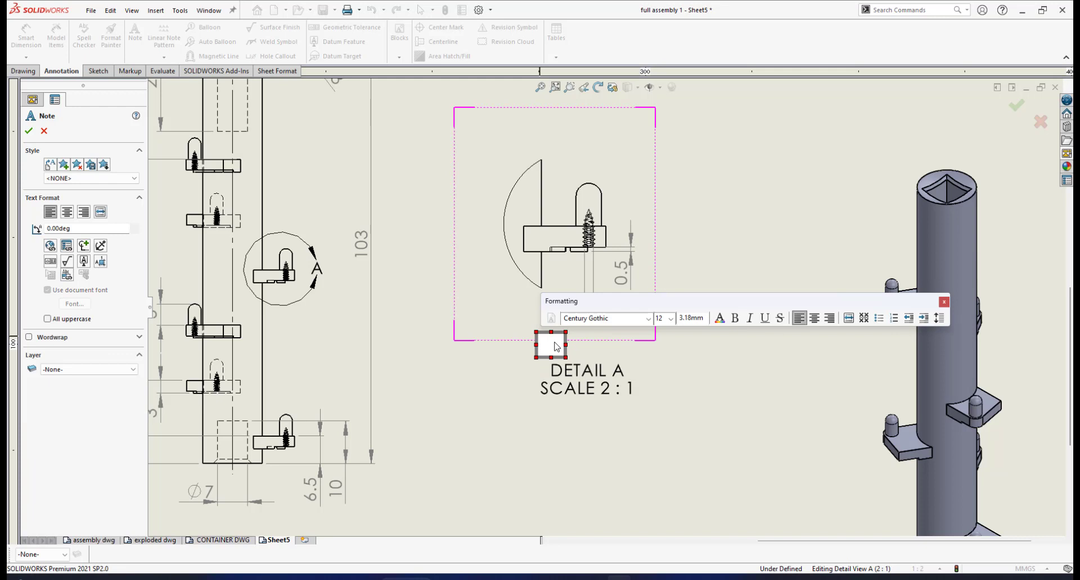
{"action": "type", "text": "6"}
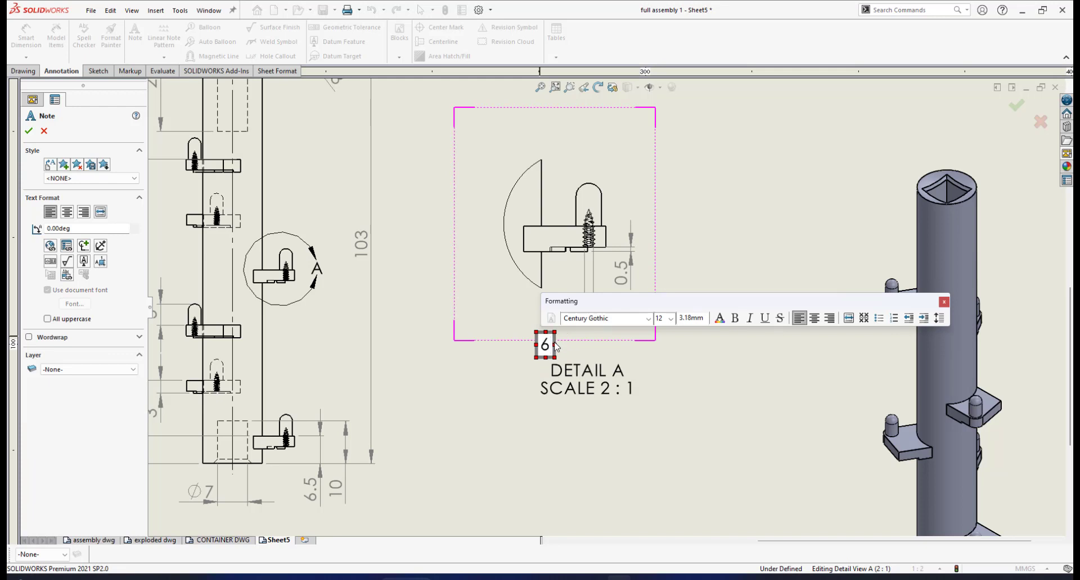
{"action": "type", "text": " ARMS"}
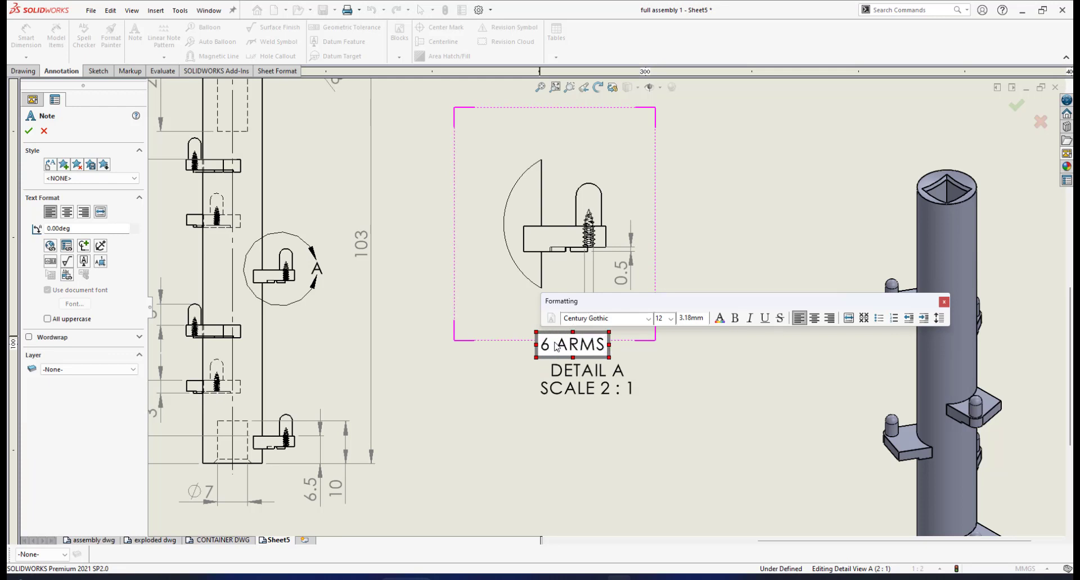
{"action": "type", "text": " FOR "}
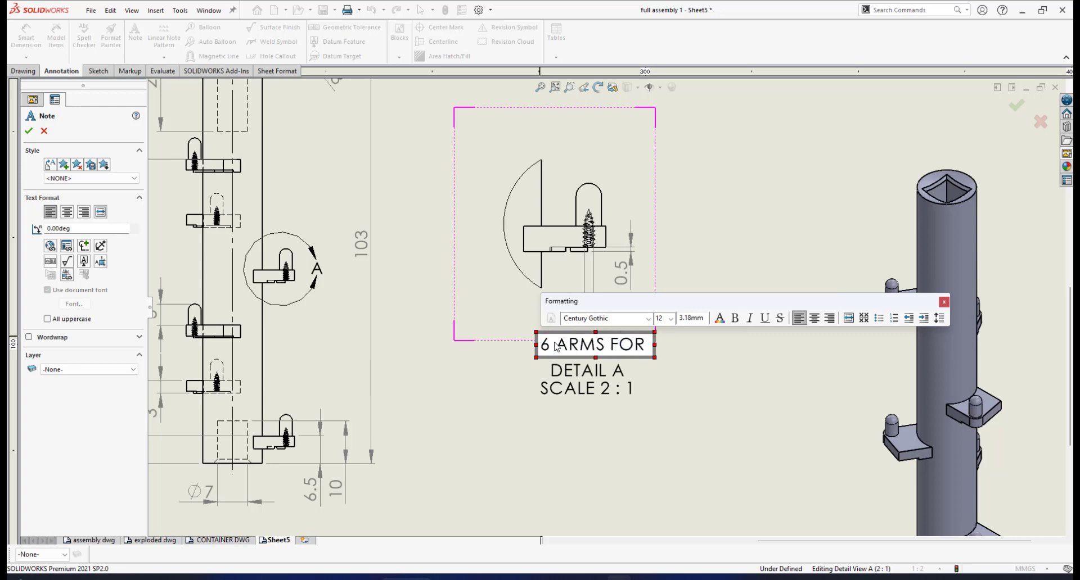
{"action": "type", "text": "BLADES"}
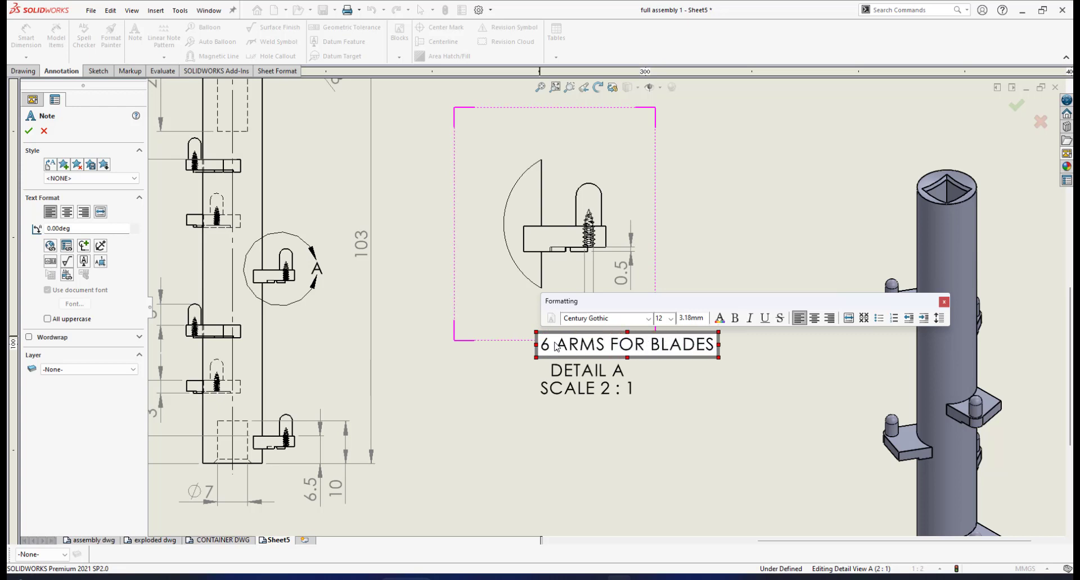
{"action": "left_click", "coordinate": [29, 131]}
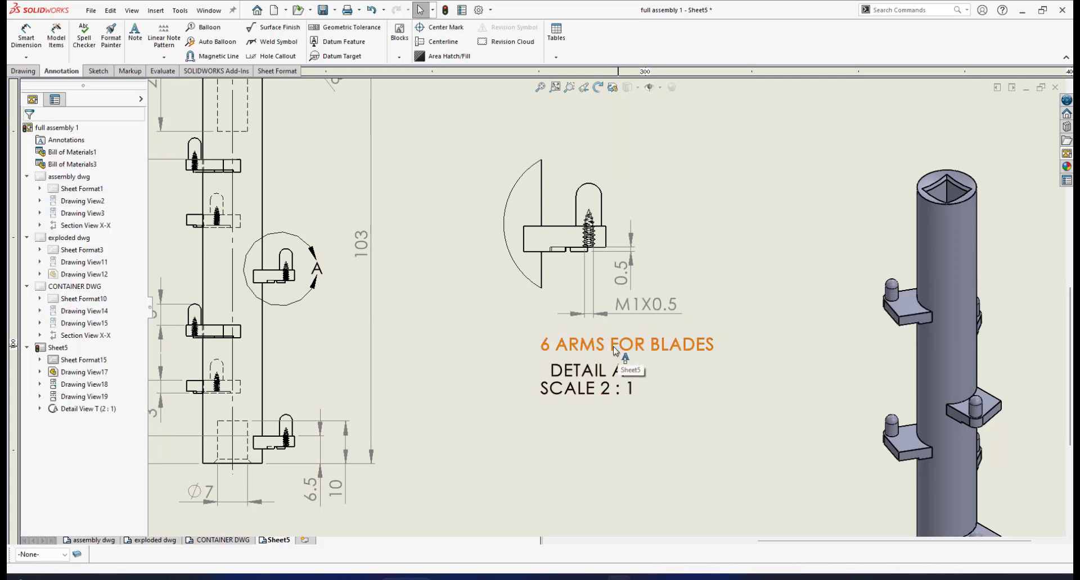
{"action": "left_click_drag", "start_coordinate": [614, 351], "coordinate": [584, 354]}
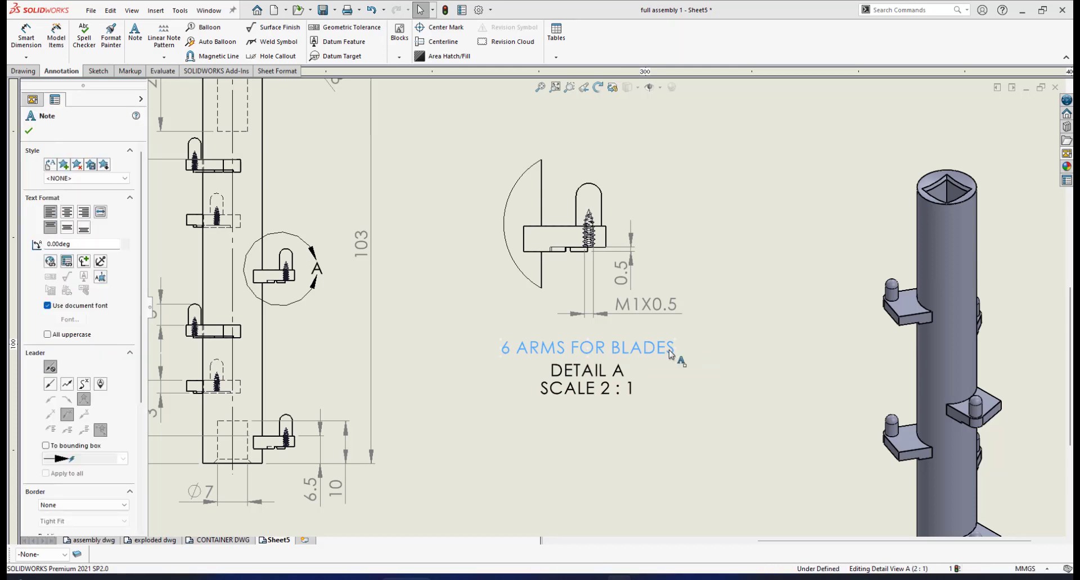
{"action": "left_click", "coordinate": [29, 131]}
{"action": "scroll", "coordinate": [562, 323], "scroll_direction": "up", "scroll_amount": 2}
{"action": "scroll", "coordinate": [561, 297], "scroll_direction": "down", "scroll_amount": 1}
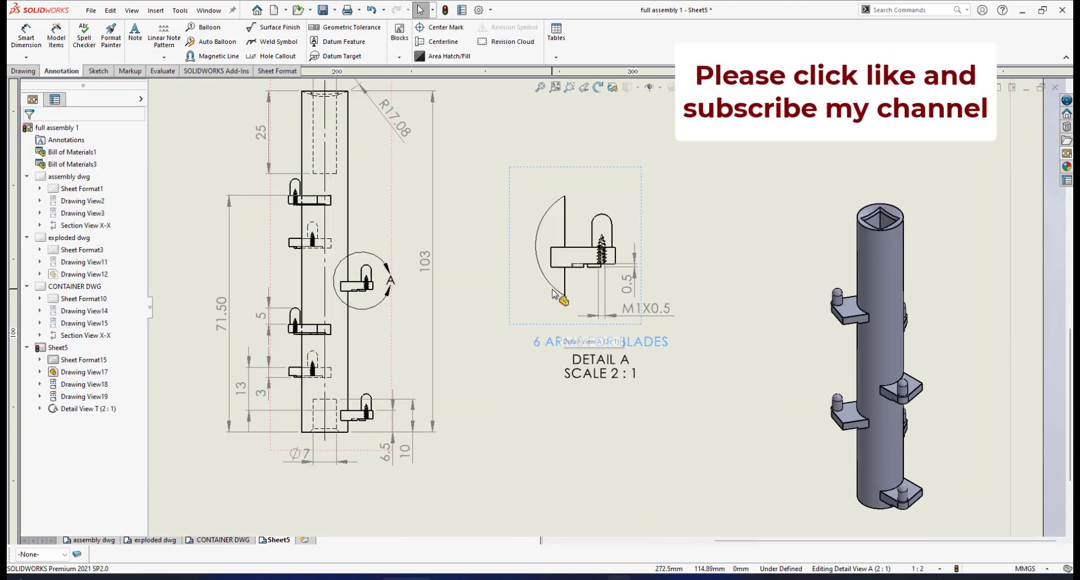
{"action": "scroll", "coordinate": [565, 254], "scroll_direction": "down", "scroll_amount": 1}
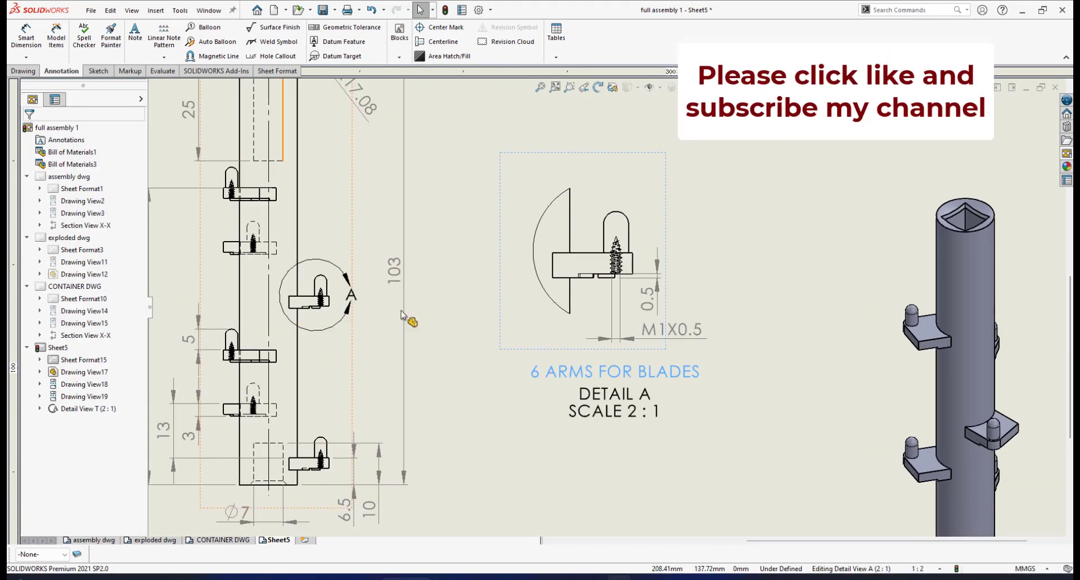
{"action": "scroll", "coordinate": [585, 358], "scroll_direction": "up", "scroll_amount": 1}
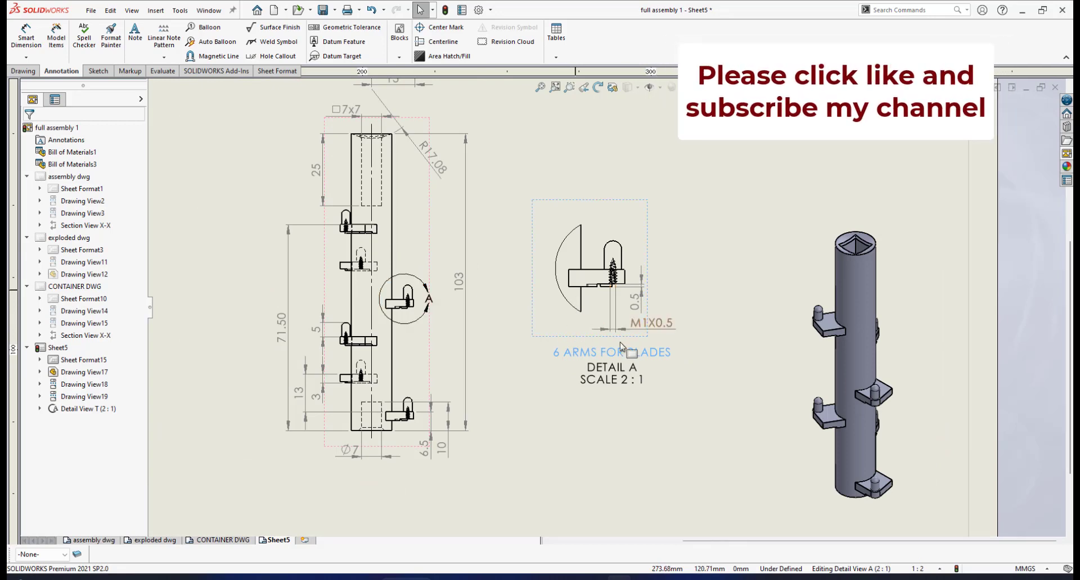
{"action": "scroll", "coordinate": [623, 311], "scroll_direction": "up", "scroll_amount": 1}
{"action": "scroll", "coordinate": [624, 311], "scroll_direction": "up", "scroll_amount": 2}
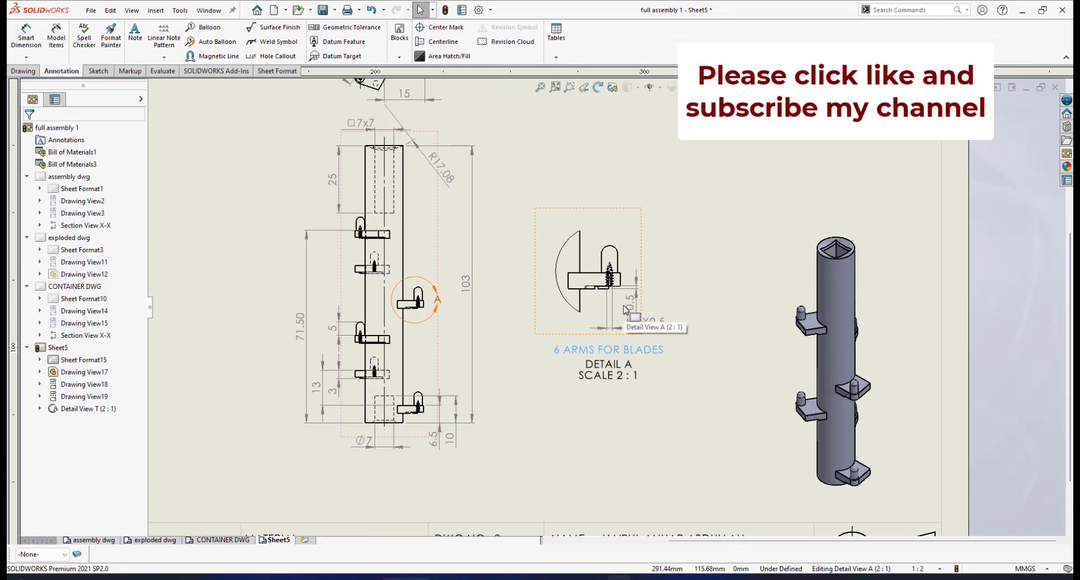